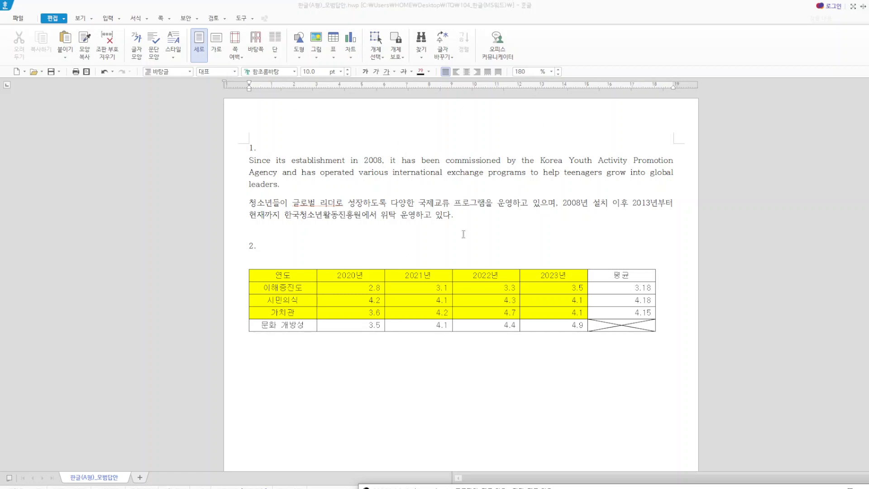
- Select the English and Korean paragraphs under item 1 and add a new paragraph style named global
{"action": "left_click_drag", "start_coordinate": [454, 217], "coordinate": [240, 168]}
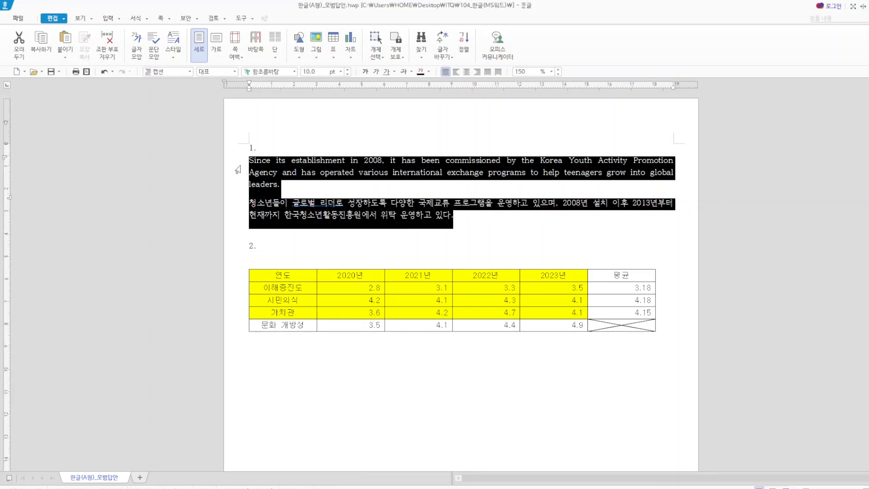
{"action": "key", "text": "F6"}
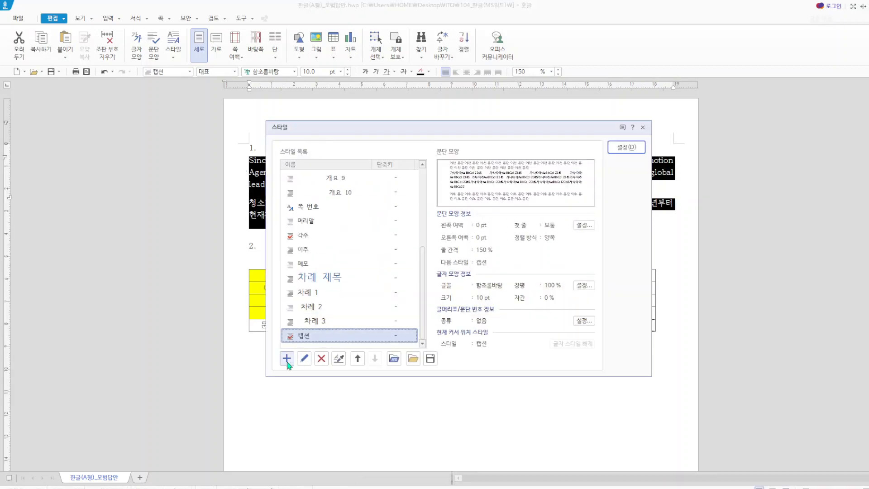
{"action": "left_click", "coordinate": [287, 359]}
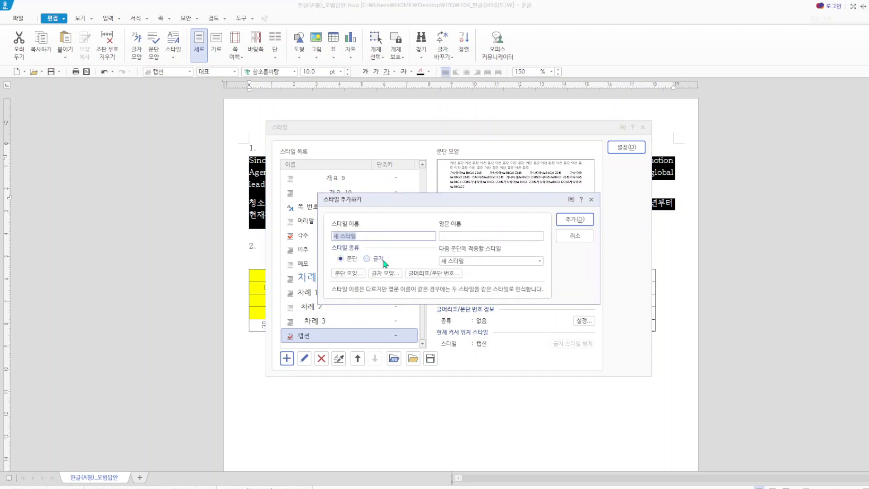
{"action": "type", "text": "ㅎ"}
{"action": "key", "text": "BackSpace"}
{"action": "type", "text": "global"}
{"action": "left_click", "coordinate": [564, 220]}
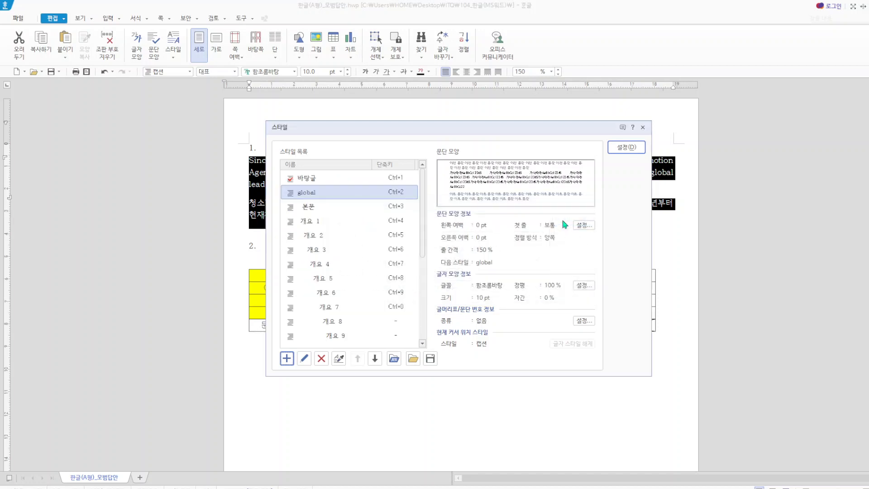
- Edit the global style's paragraph shape to a 15 pt left margin and 12 pt spacing below the paragraph
{"action": "left_click", "coordinate": [304, 358]}
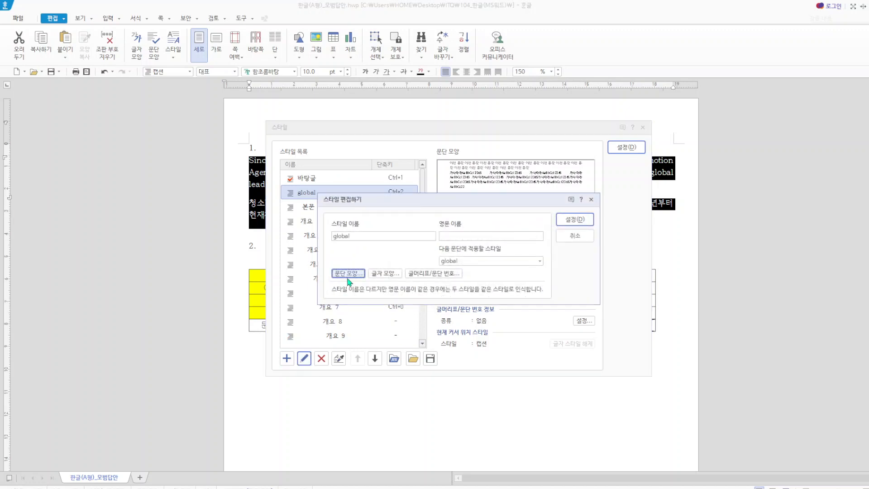
{"action": "left_click", "coordinate": [349, 273]}
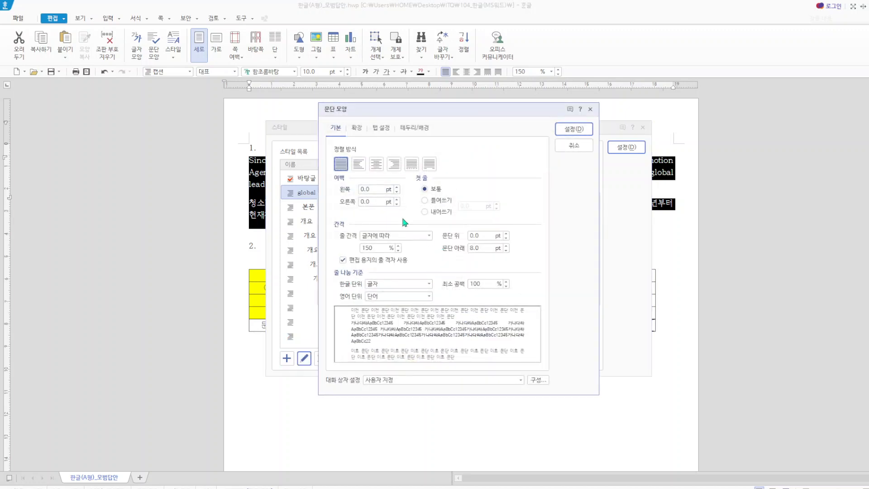
{"action": "left_click", "coordinate": [375, 189]}
{"action": "type", "text": "15"}
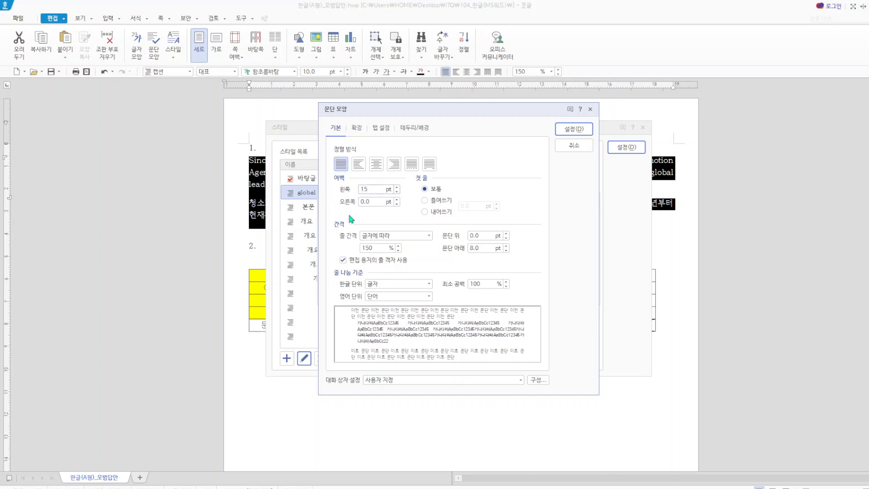
{"action": "left_click", "coordinate": [482, 248]}
{"action": "type", "text": "12"}
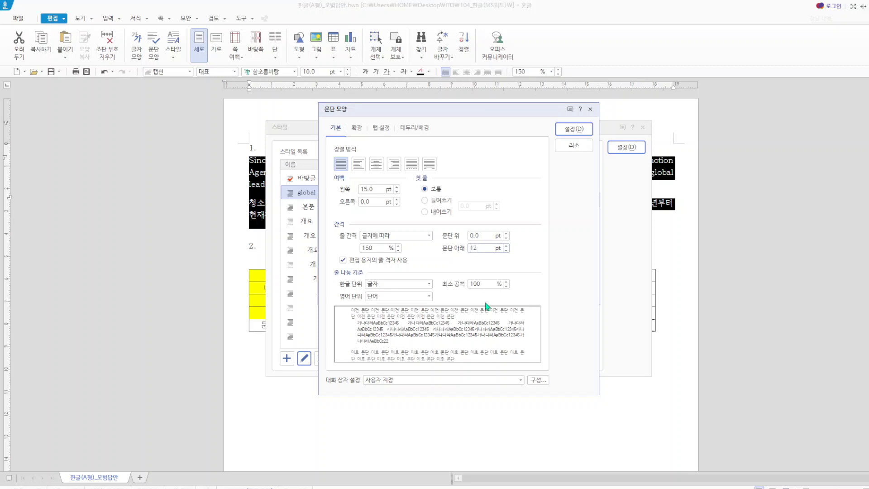
{"action": "left_click", "coordinate": [566, 129]}
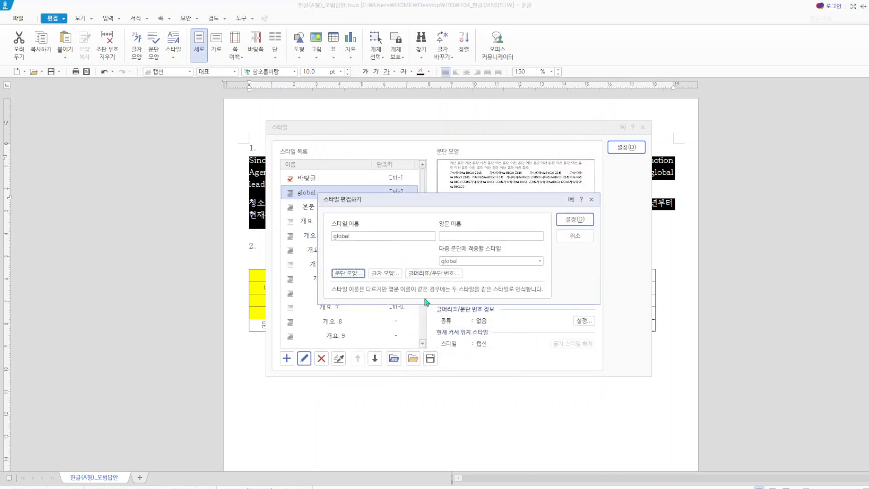
- In the global style's character shape, set the Korean (한글) font to 굴림 with a 95% width ratio (장평)
{"action": "left_click", "coordinate": [385, 277]}
{"action": "left_click", "coordinate": [407, 193]}
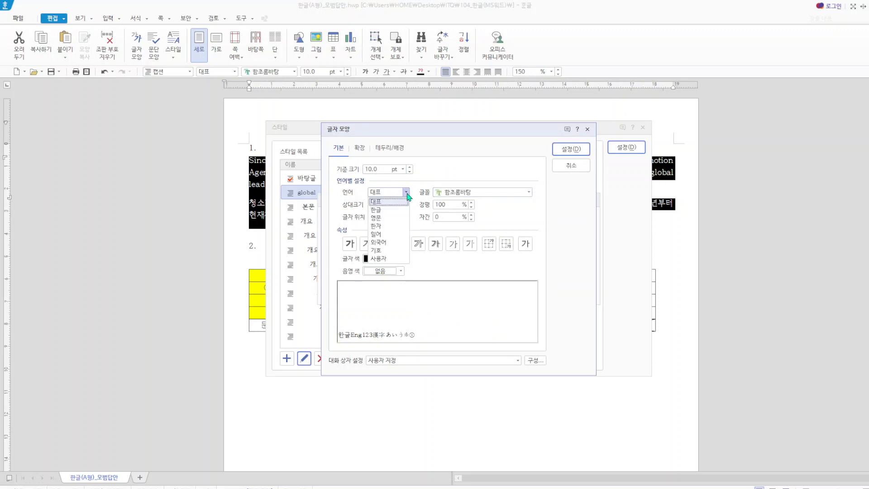
{"action": "left_click", "coordinate": [386, 209]}
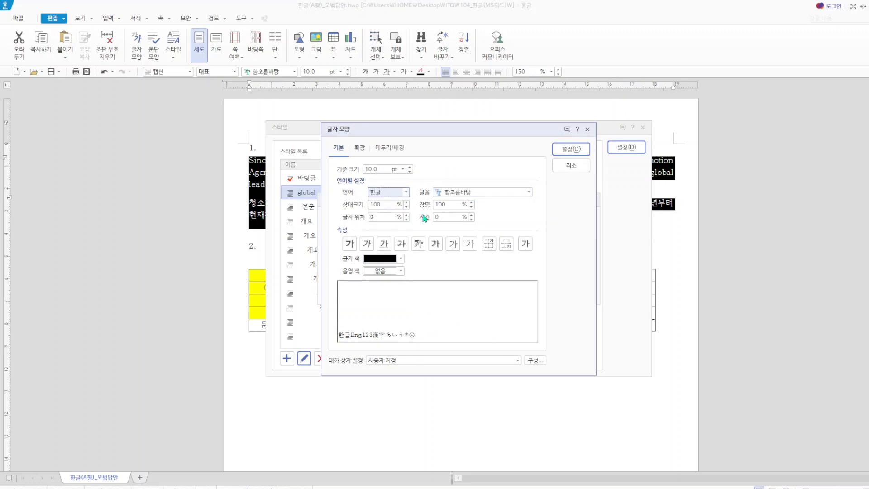
{"action": "left_click", "coordinate": [528, 193]}
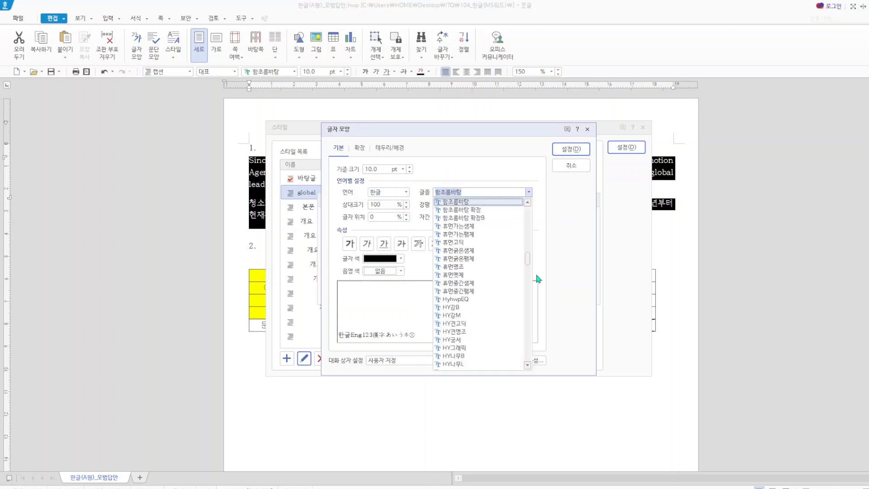
{"action": "left_click", "coordinate": [536, 300]}
{"action": "left_click", "coordinate": [528, 193]}
{"action": "scroll", "coordinate": [507, 254], "scroll_direction": "up", "scroll_amount": 10}
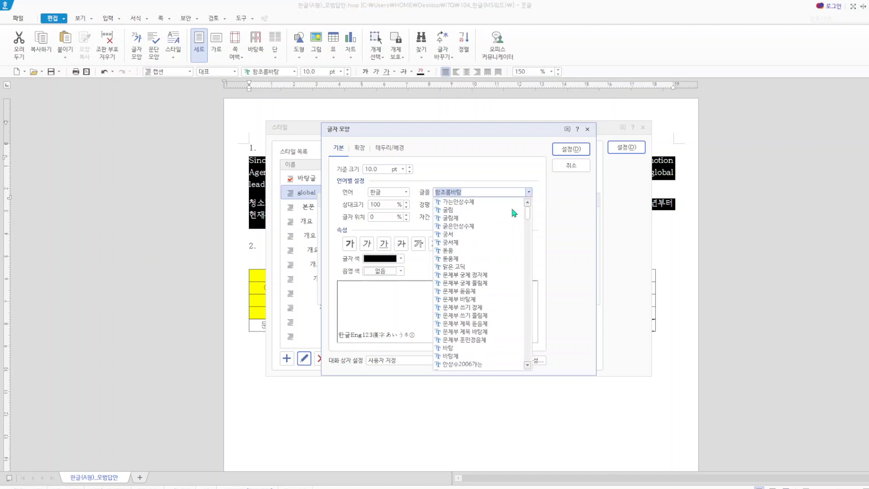
{"action": "left_click", "coordinate": [456, 210]}
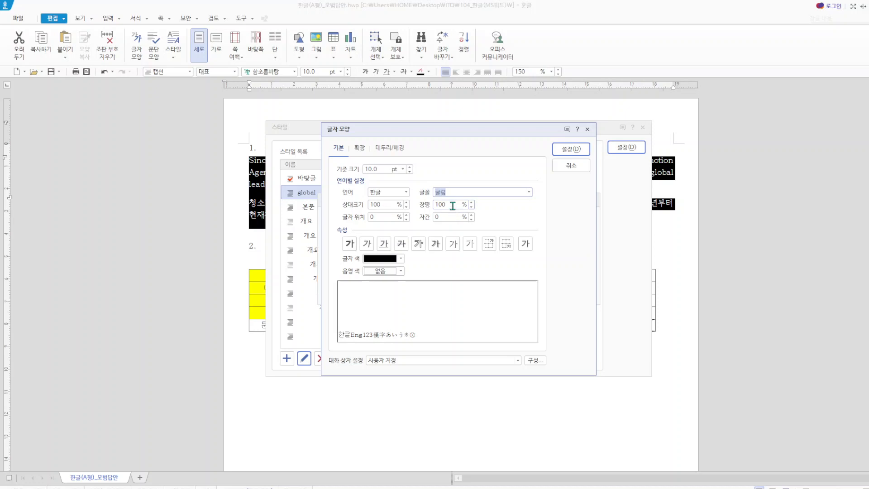
{"action": "left_click_drag", "start_coordinate": [453, 206], "coordinate": [406, 203]}
{"action": "type", "text": "95"}
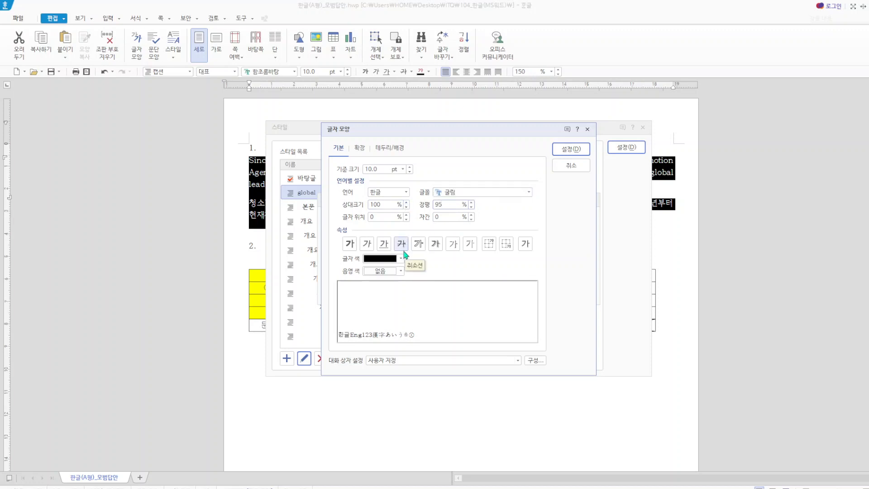
- Set the global style's English (영문) font to 돋움 with a 95% width ratio (장평)
{"action": "left_click", "coordinate": [407, 192]}
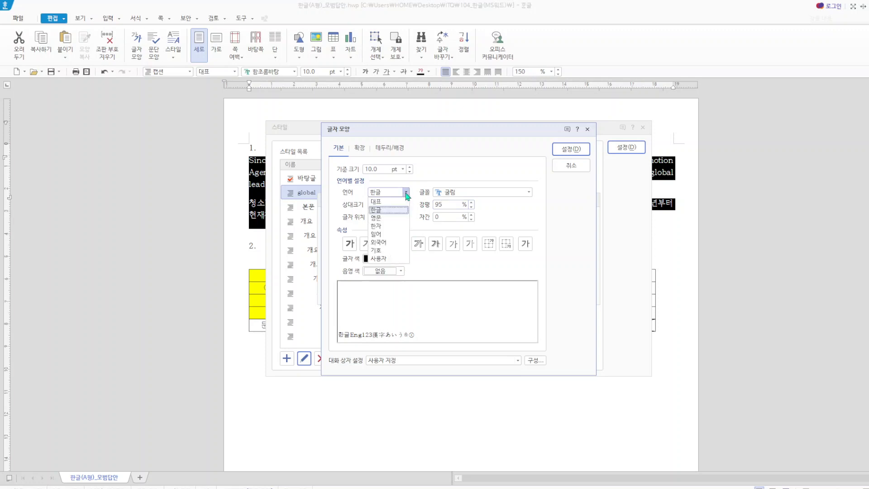
{"action": "left_click", "coordinate": [387, 217]}
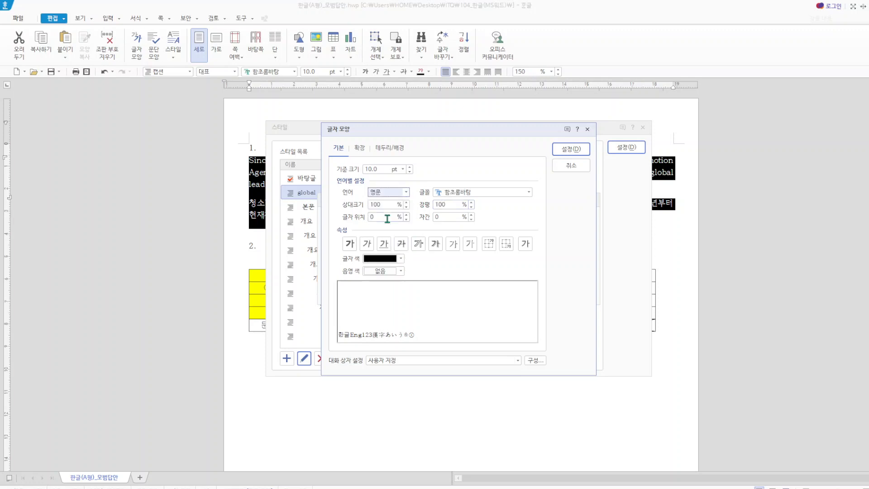
{"action": "left_click", "coordinate": [528, 193]}
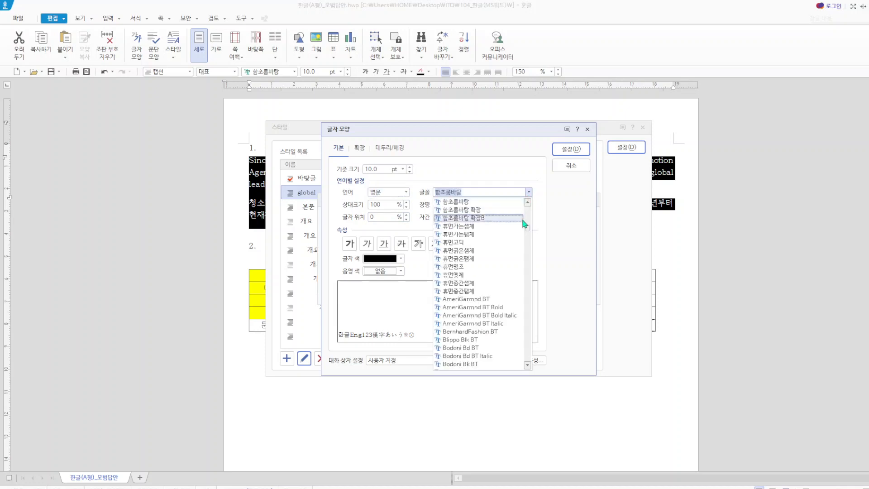
{"action": "left_click", "coordinate": [540, 300]}
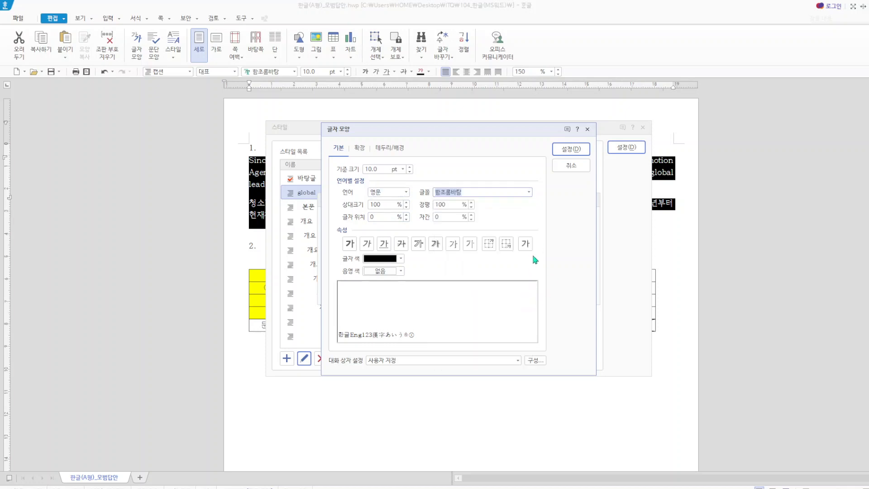
{"action": "left_click", "coordinate": [529, 192]}
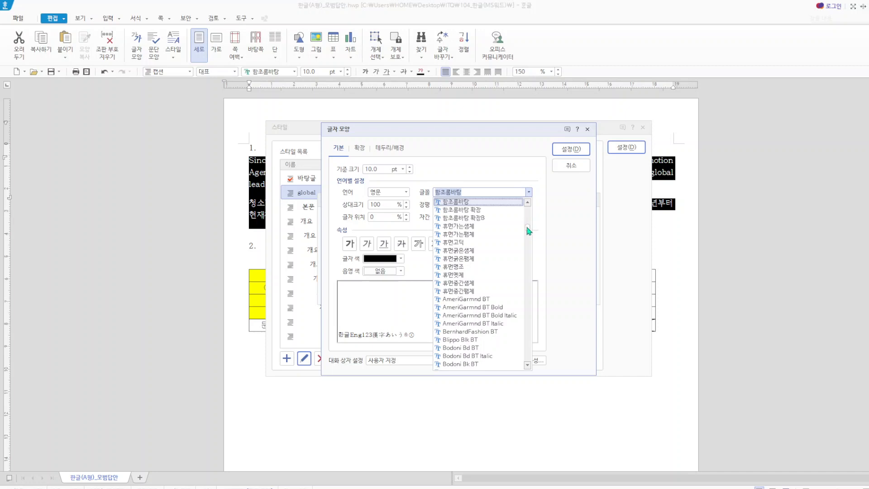
{"action": "left_click_drag", "start_coordinate": [527, 228], "coordinate": [525, 200]}
{"action": "left_click", "coordinate": [466, 252]}
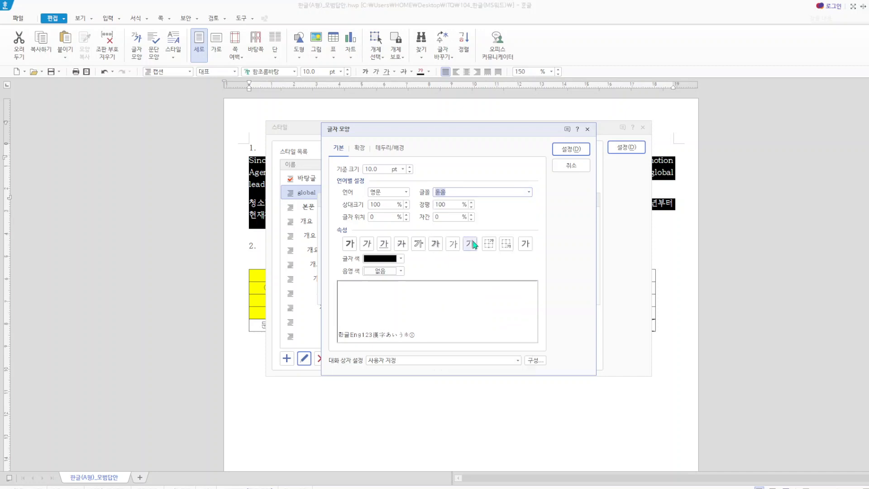
{"action": "left_click_drag", "start_coordinate": [451, 205], "coordinate": [433, 205]}
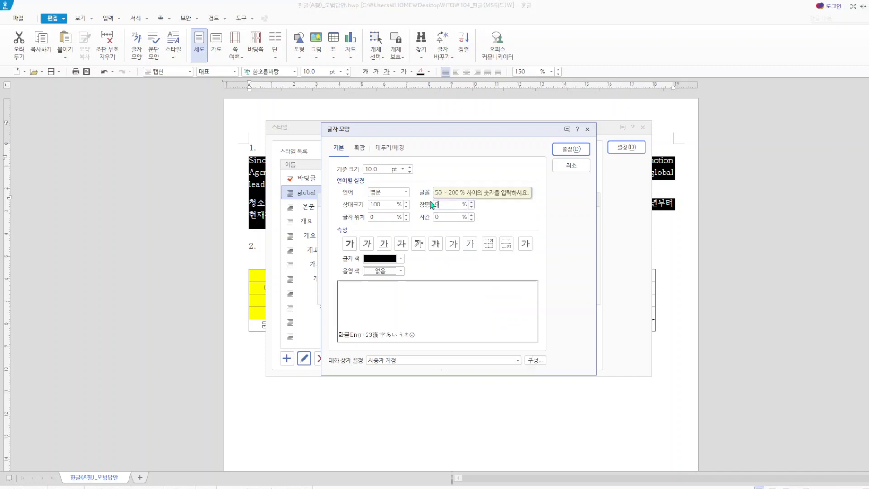
{"action": "type", "text": "95"}
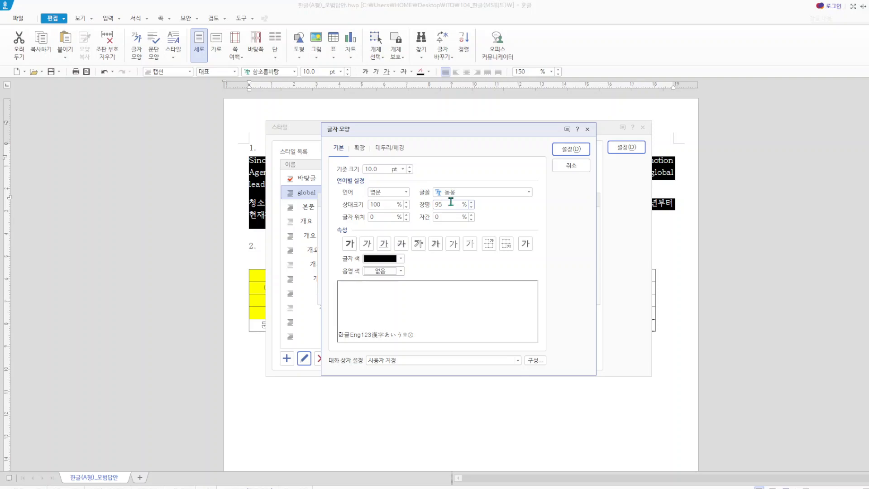
- Save the global style's changes and apply the style to the selected paragraphs under item 1
{"action": "left_click", "coordinate": [571, 148]}
{"action": "left_click", "coordinate": [575, 220]}
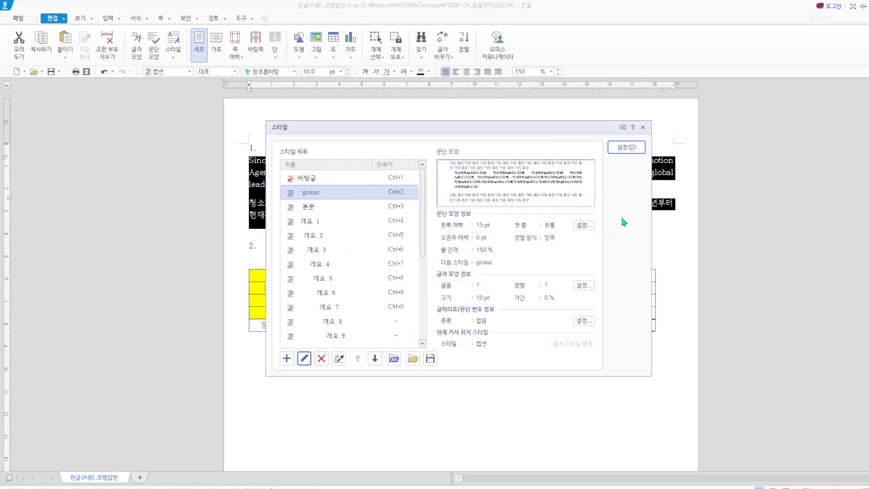
{"action": "left_click", "coordinate": [626, 147]}
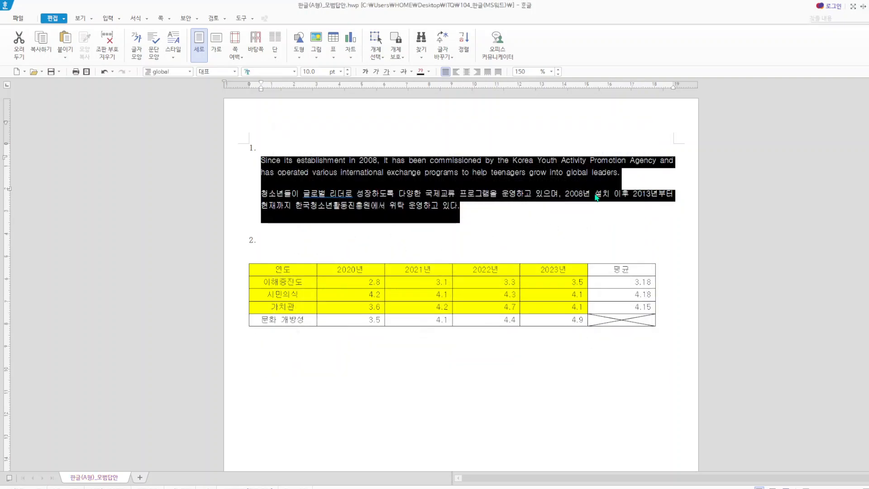
{"action": "left_click", "coordinate": [544, 231]}
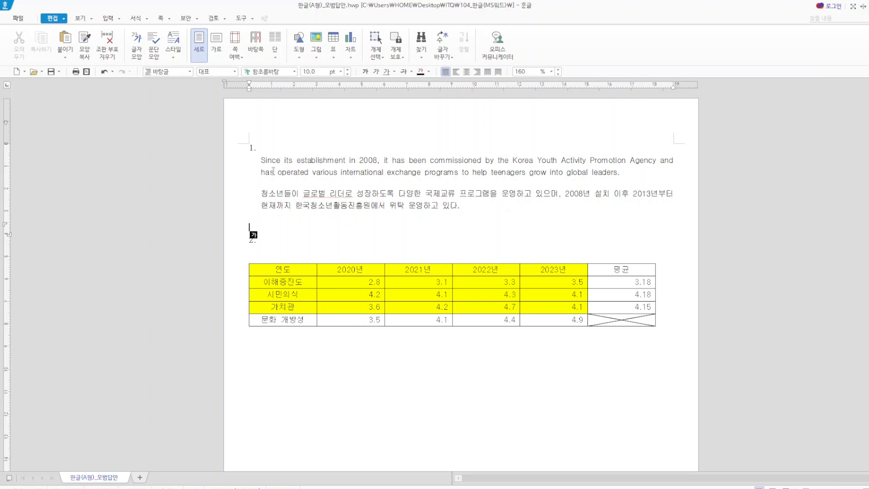
- Reselect both paragraphs under item 1 and set the global style's Korean (한글) letter spacing (자간) to 5%
{"action": "left_click_drag", "start_coordinate": [261, 160], "coordinate": [466, 210]}
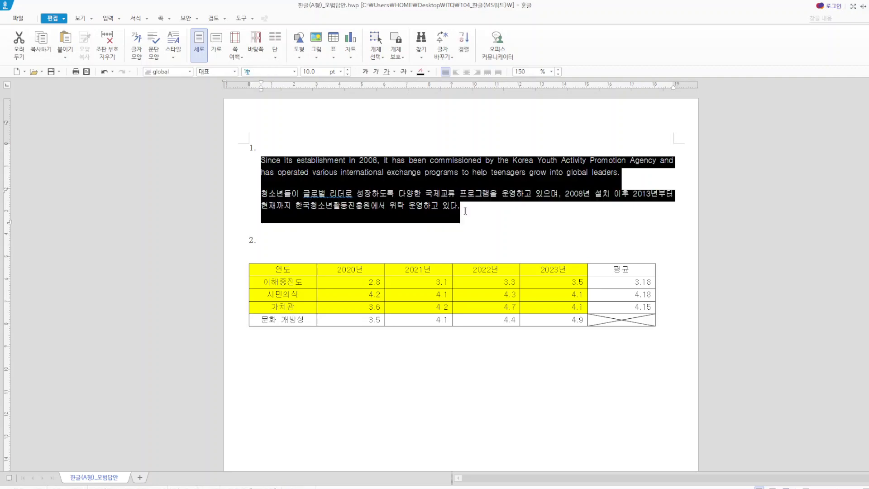
{"action": "key", "text": "F6"}
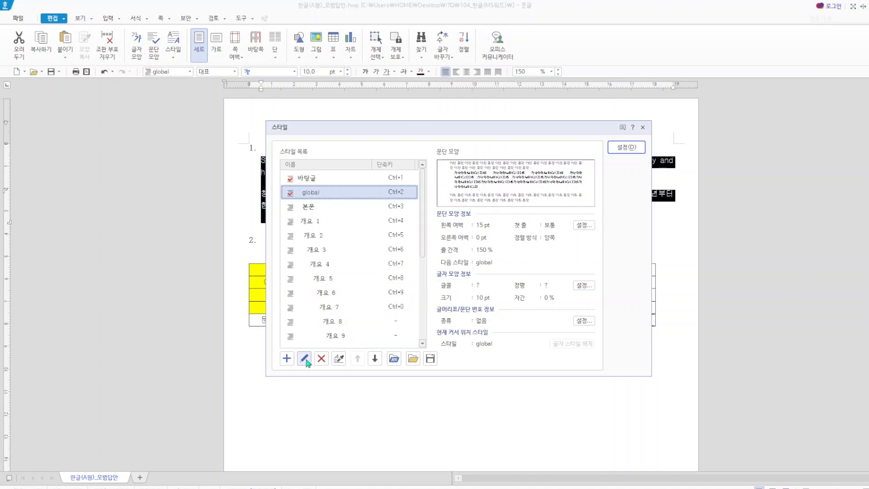
{"action": "left_click", "coordinate": [305, 358]}
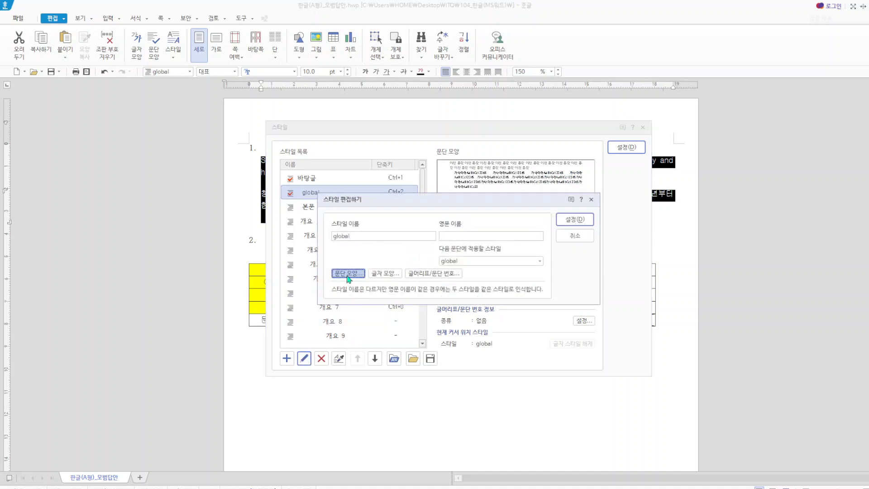
{"action": "left_click", "coordinate": [348, 277]}
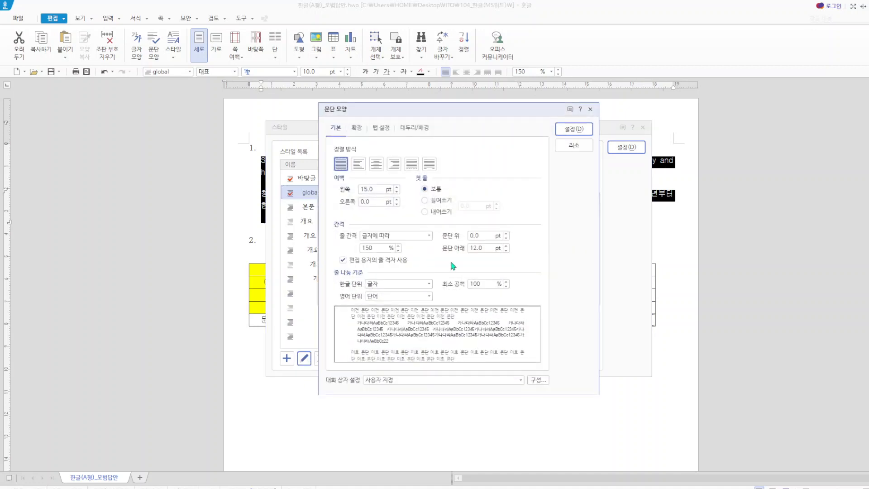
{"action": "left_click", "coordinate": [591, 109]}
{"action": "left_click", "coordinate": [385, 273]}
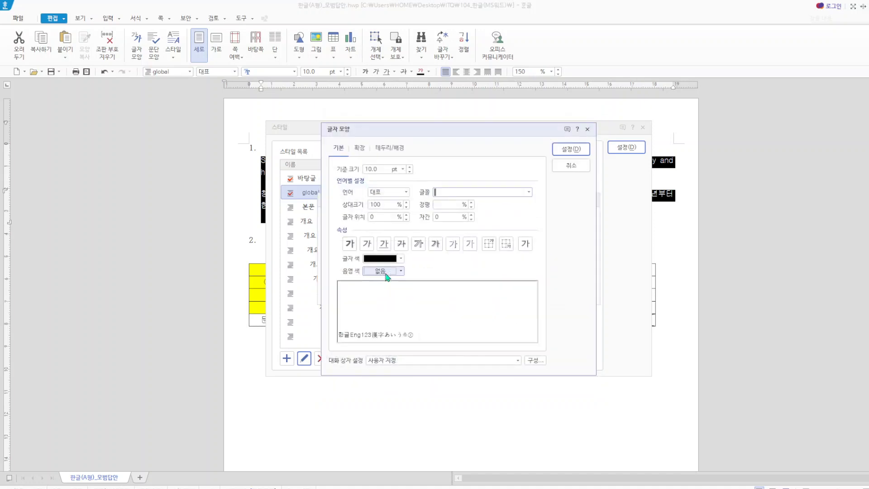
{"action": "left_click", "coordinate": [406, 194]}
{"action": "left_click", "coordinate": [395, 210]}
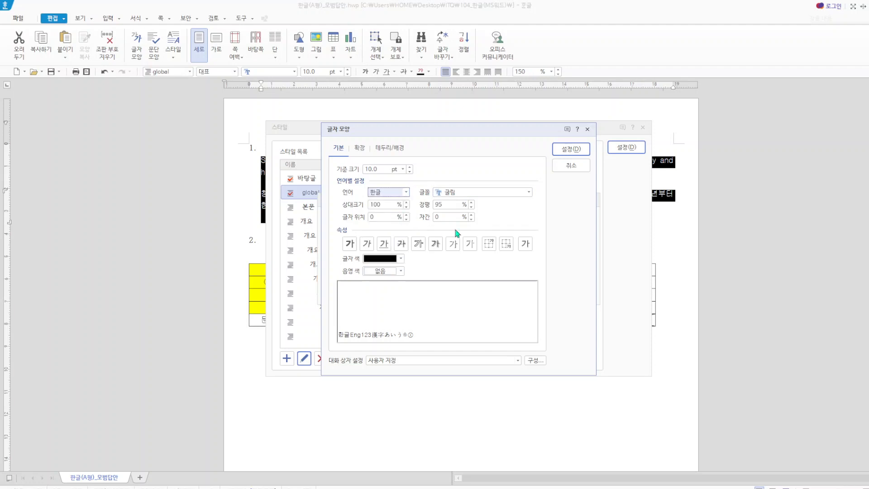
{"action": "double_click", "coordinate": [447, 217]}
{"action": "type", "text": "5"}
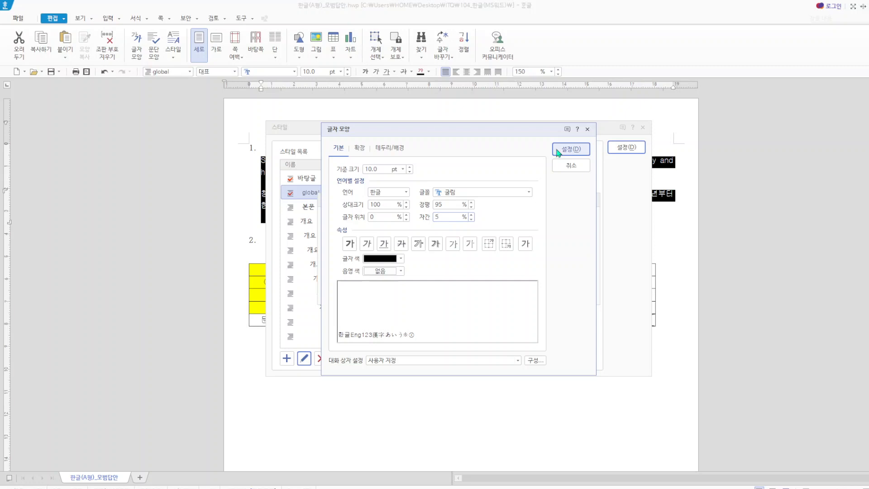
- Set the global style's English (영문) letter spacing (자간) to 5%, save the style, and apply it to the selected paragraphs
{"action": "left_click", "coordinate": [406, 193]}
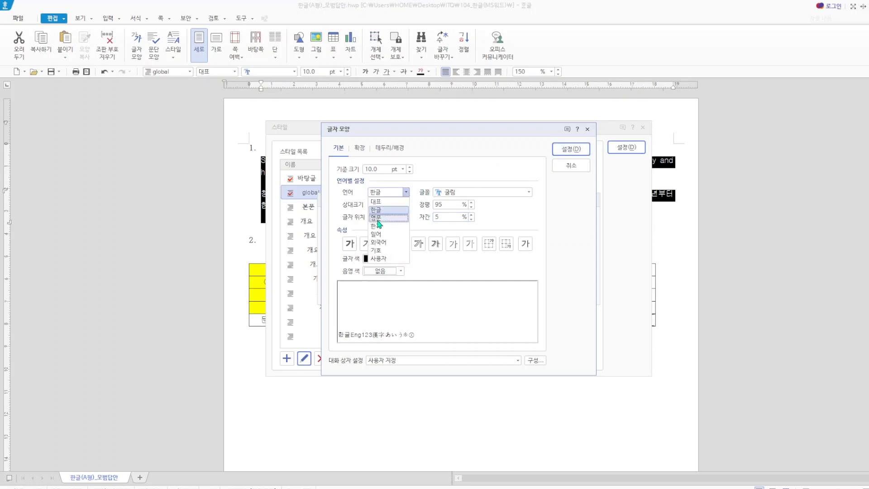
{"action": "left_click", "coordinate": [376, 218]}
{"action": "double_click", "coordinate": [437, 217]}
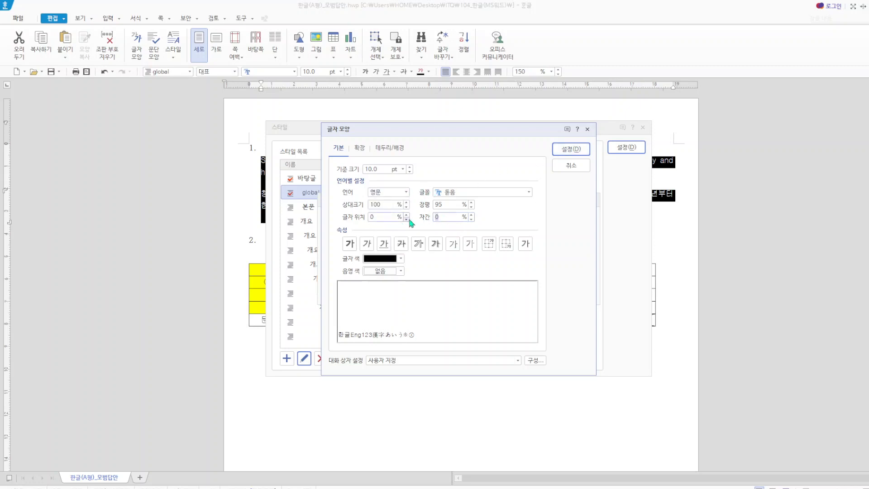
{"action": "type", "text": "5"}
{"action": "left_click", "coordinate": [581, 149]}
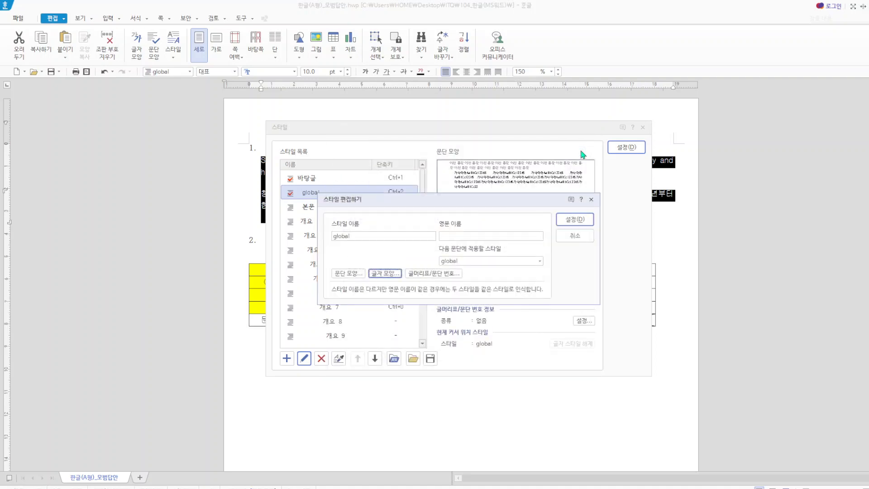
{"action": "left_click", "coordinate": [576, 220]}
{"action": "left_click", "coordinate": [626, 147]}
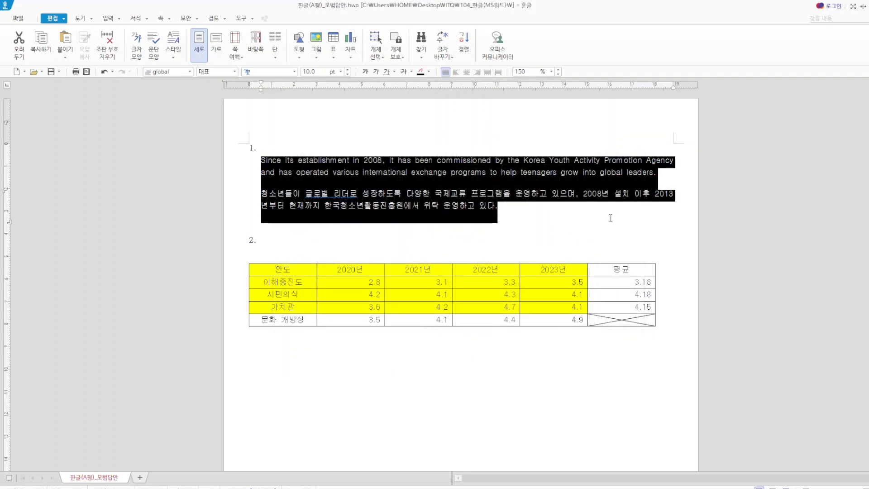
{"action": "left_click", "coordinate": [596, 260]}
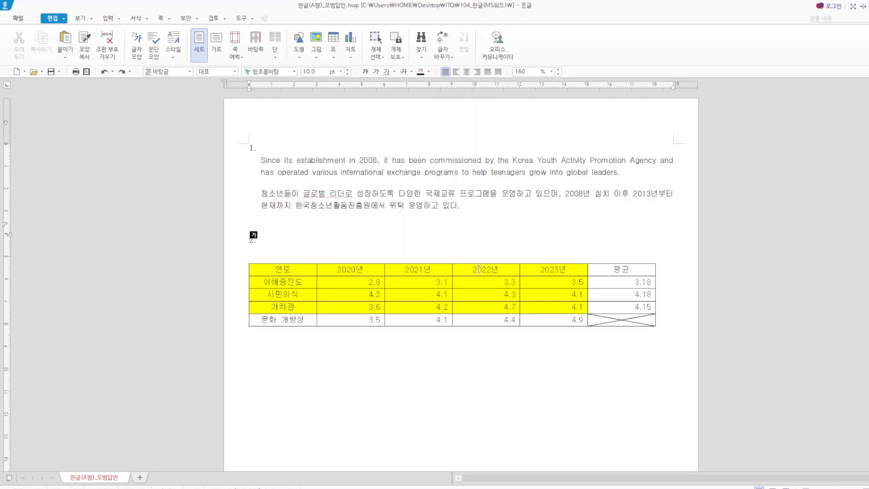
{"action": "left_click", "coordinate": [329, 249]}
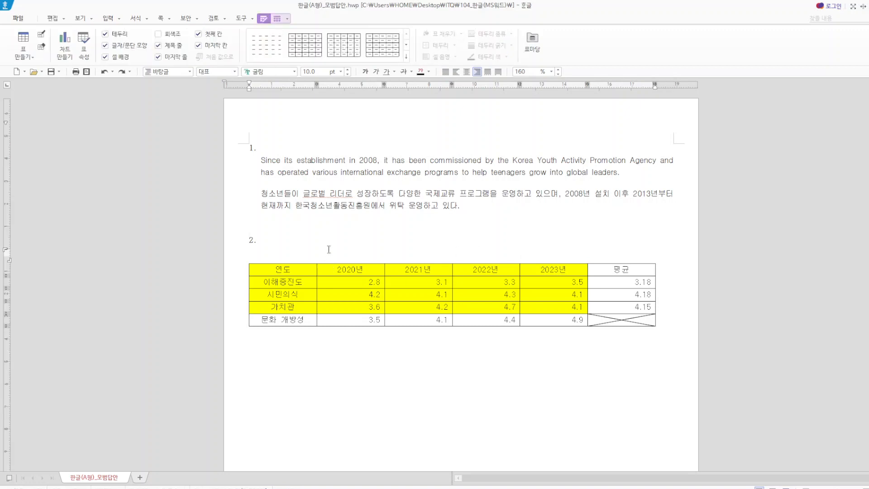
{"action": "left_click_drag", "start_coordinate": [292, 271], "coordinate": [625, 322]}
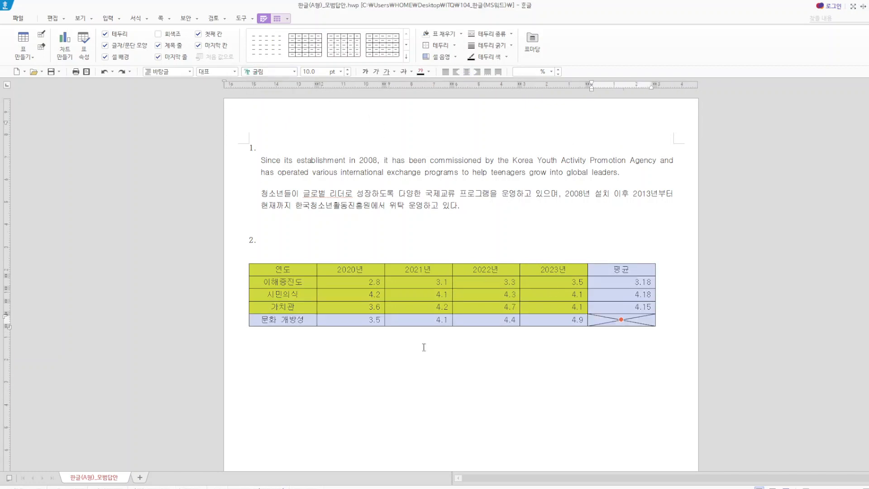
{"action": "left_click", "coordinate": [464, 354]}
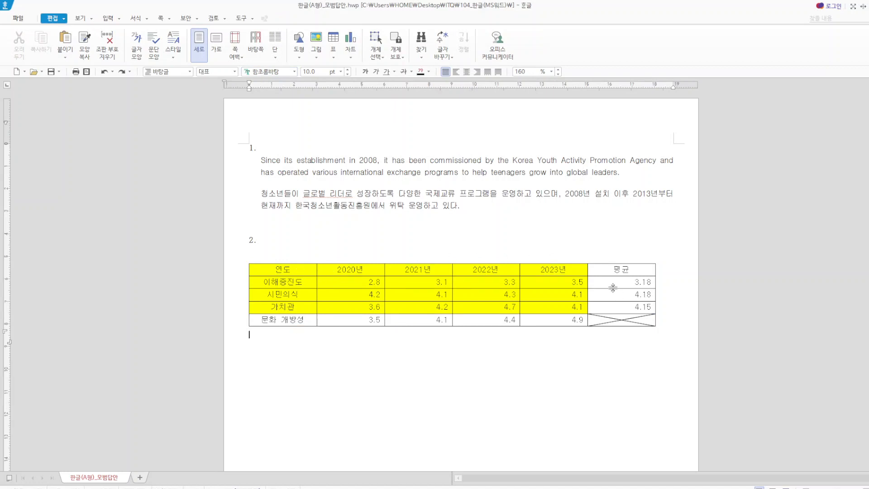
- Clear the 평균 values in the 이해증진도, 시민의식 and 가치관 rows of the table
{"action": "left_click_drag", "start_coordinate": [614, 283], "coordinate": [640, 307]}
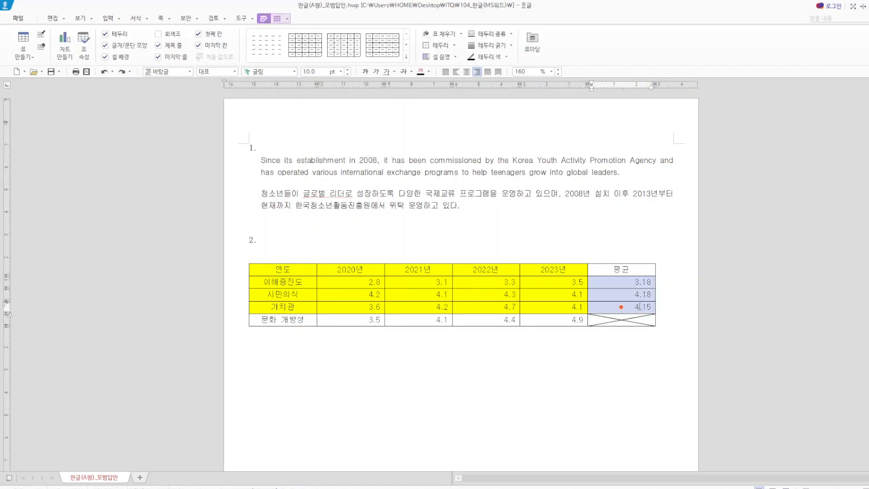
{"action": "key", "text": "Delete"}
{"action": "left_click", "coordinate": [653, 360]}
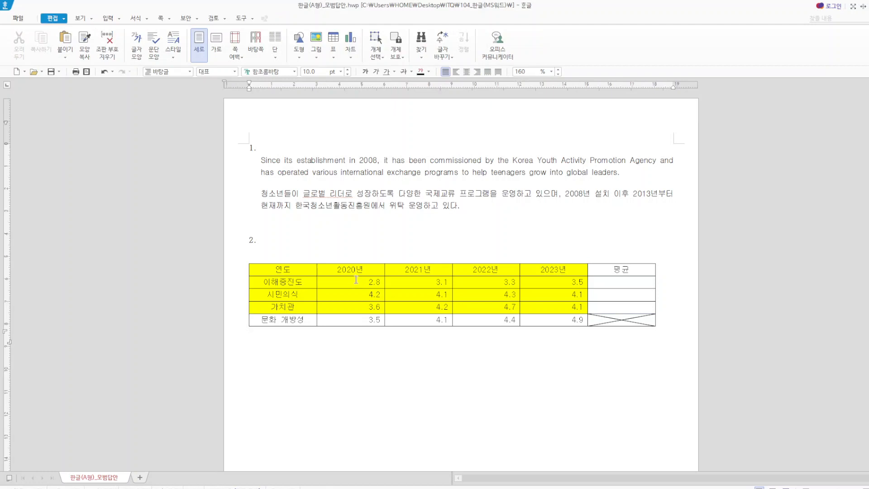
- Fill the 평균 cells of the 이해증진도, 시민의식 and 가치관 rows with the block average (블록 평균) of 2020년 to 2023년
{"action": "left_click_drag", "start_coordinate": [356, 284], "coordinate": [606, 312]}
{"action": "right_click", "coordinate": [604, 309]}
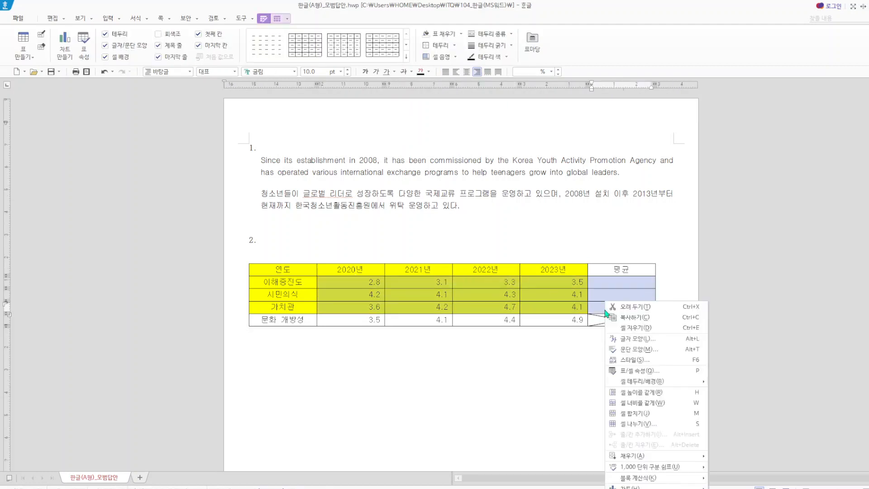
{"action": "mouse_move", "coordinate": [662, 479]}
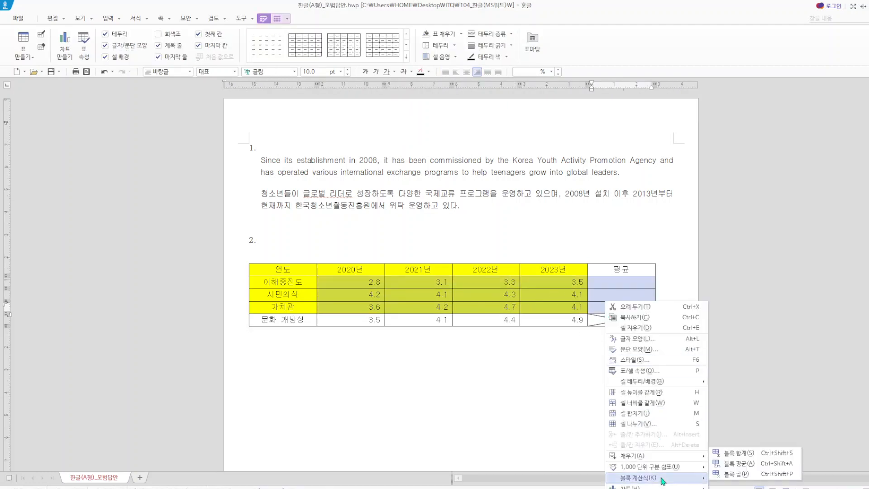
{"action": "left_click", "coordinate": [725, 463]}
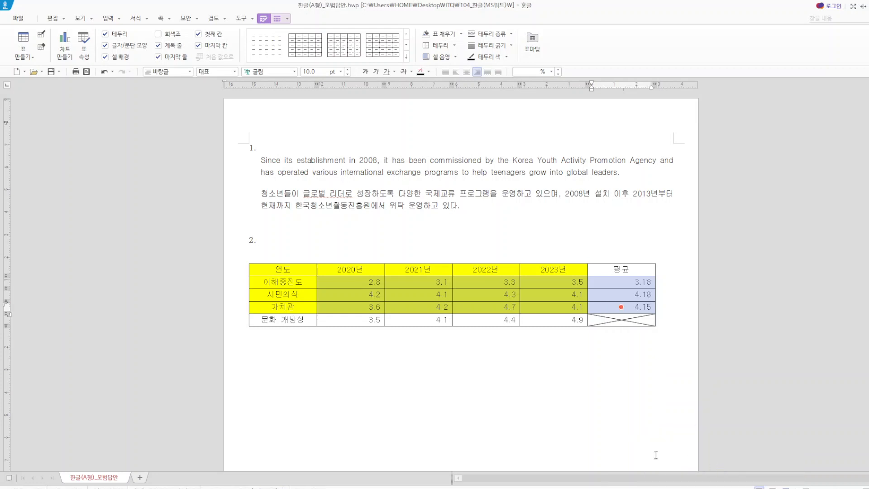
{"action": "left_click", "coordinate": [571, 446]}
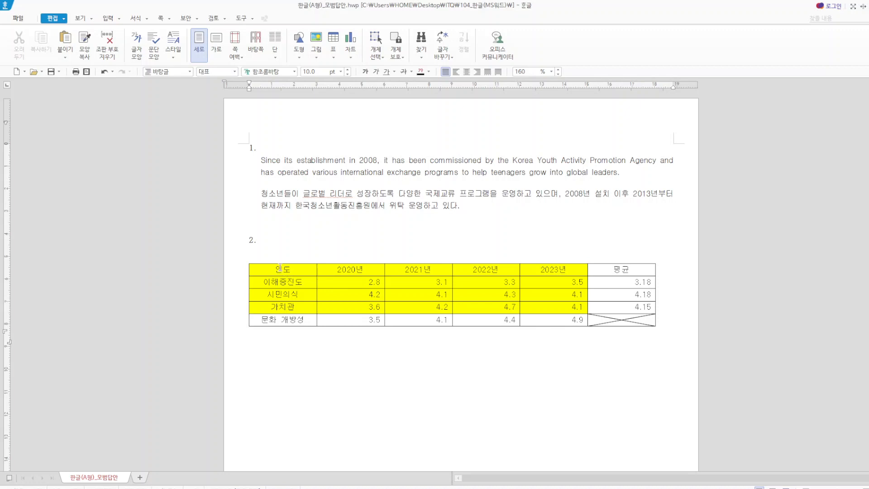
- Apply a 0.5 mm double line to the outside borders (바깥쪽) of the whole table
{"action": "left_click_drag", "start_coordinate": [282, 269], "coordinate": [627, 322]}
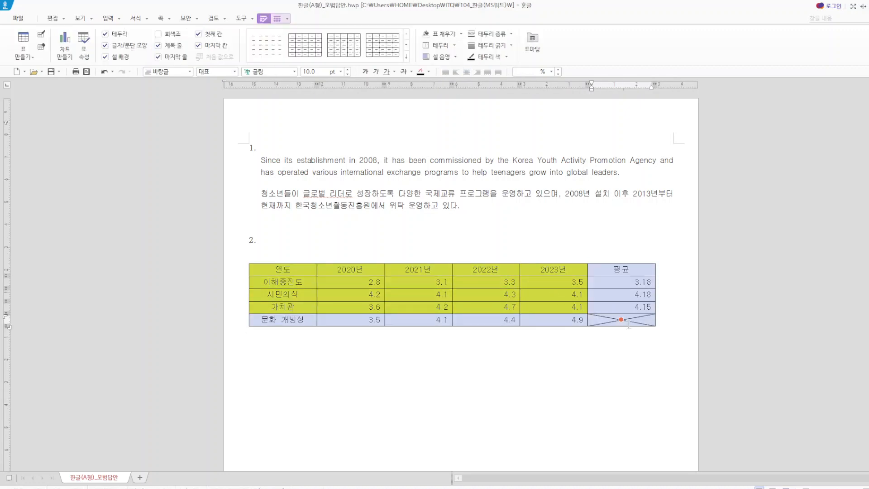
{"action": "key", "text": "l"}
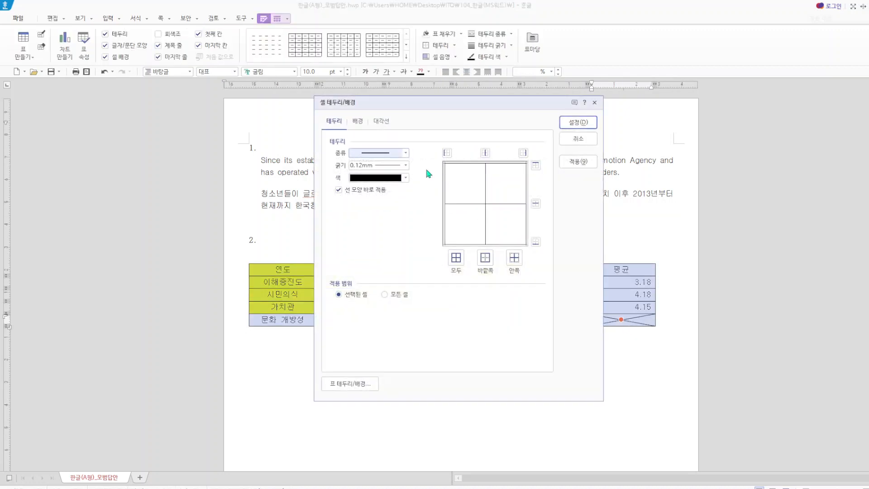
{"action": "left_click", "coordinate": [407, 166]}
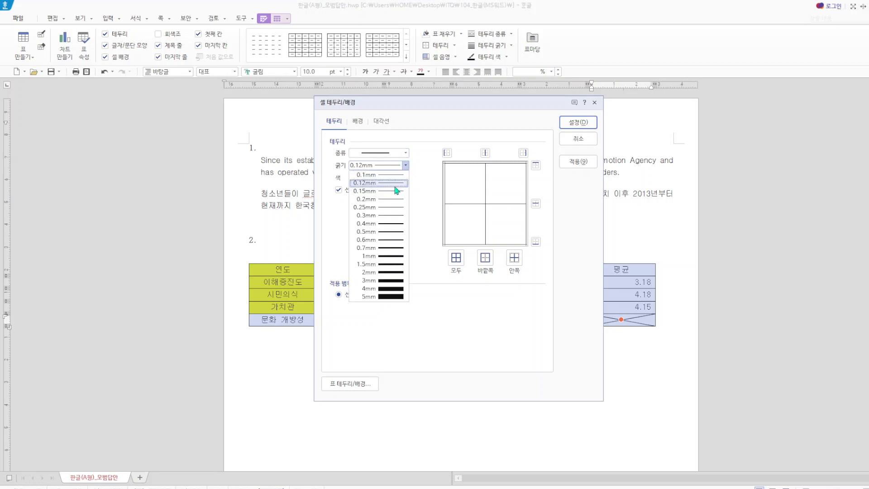
{"action": "left_click", "coordinate": [432, 179]}
{"action": "left_click", "coordinate": [405, 153]}
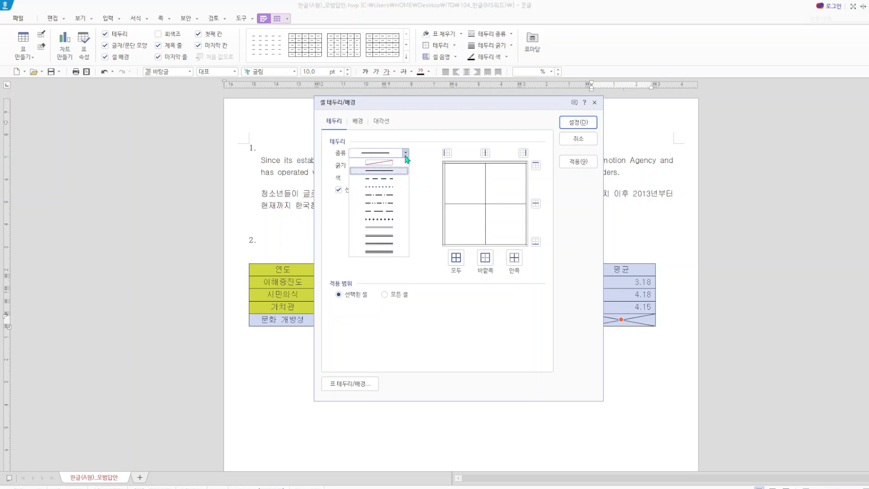
{"action": "left_click", "coordinate": [397, 229]}
{"action": "left_click", "coordinate": [485, 257]}
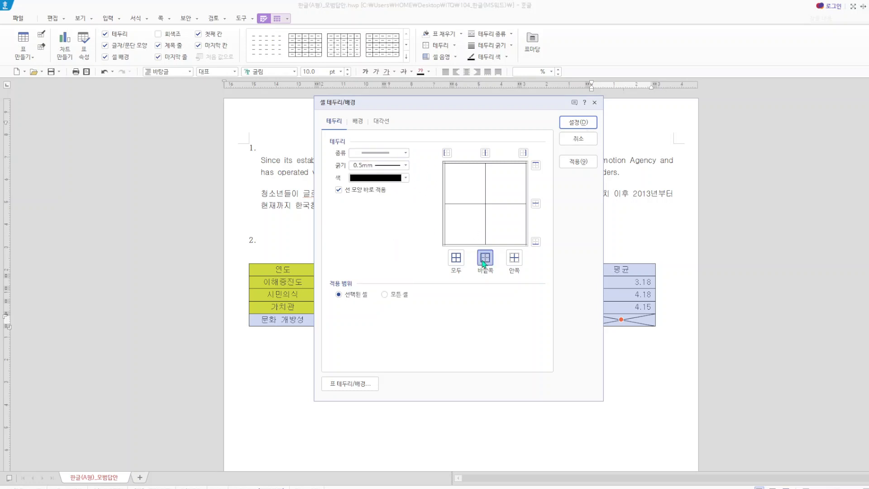
{"action": "left_click", "coordinate": [572, 122]}
{"action": "left_click", "coordinate": [444, 390]}
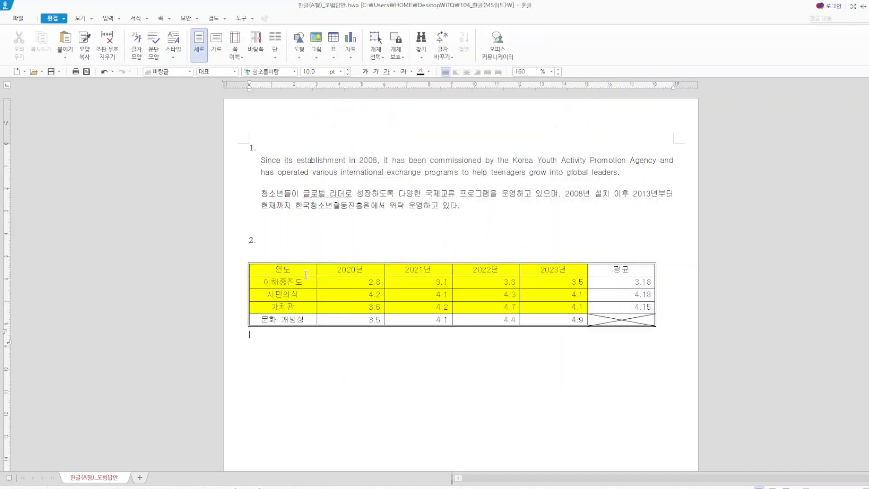
- Apply a 0.5 mm double line to the right border of the table's first column, from 연도 to 문화 개방성
{"action": "left_click_drag", "start_coordinate": [295, 270], "coordinate": [295, 315]}
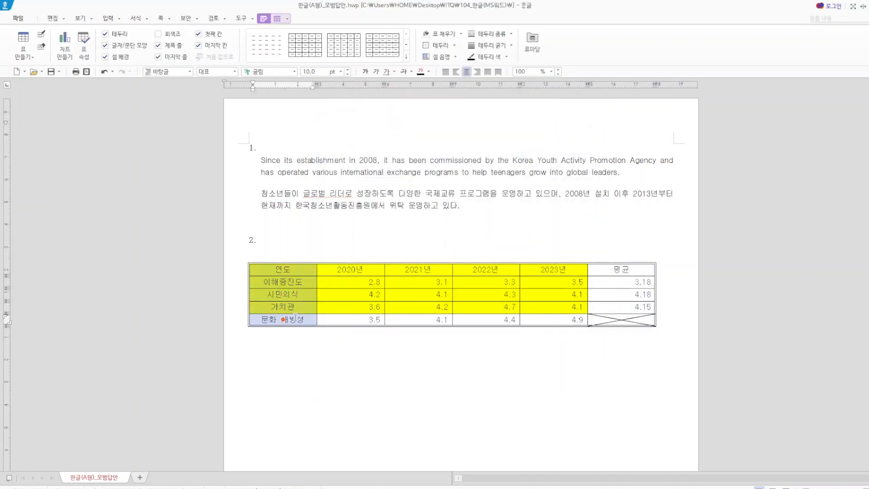
{"action": "key", "text": "l"}
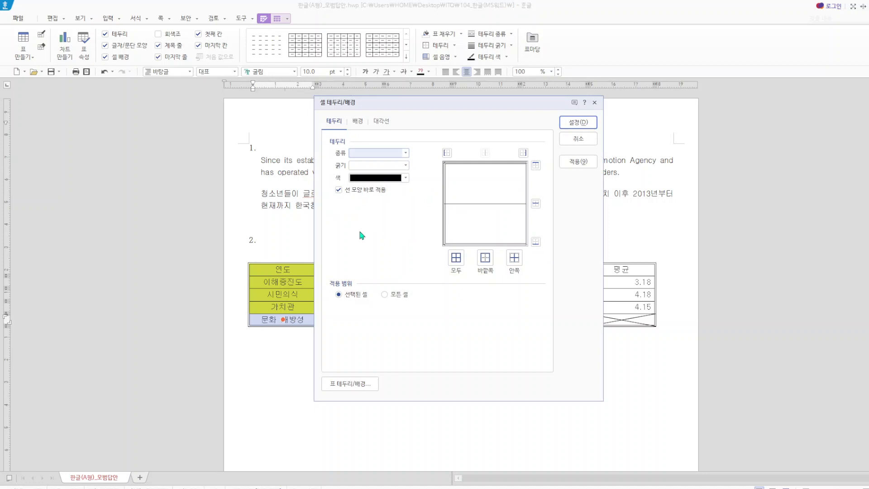
{"action": "left_click", "coordinate": [405, 153]}
{"action": "left_click", "coordinate": [383, 227]}
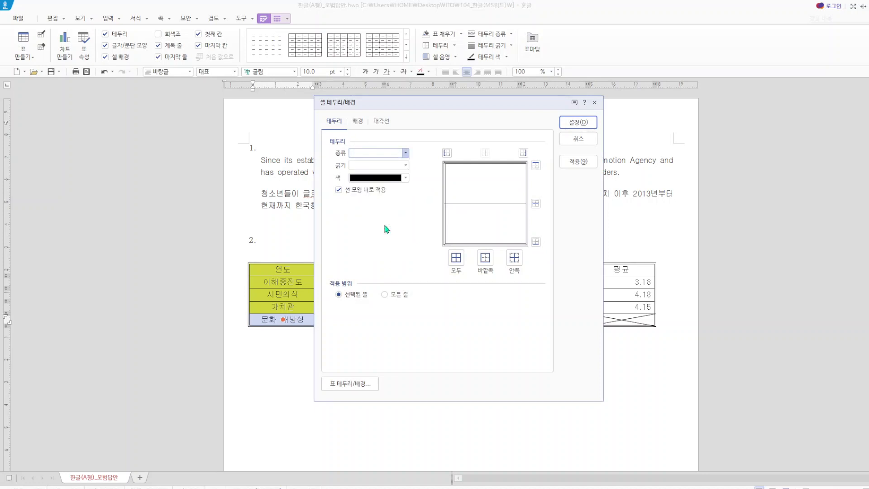
{"action": "left_click", "coordinate": [524, 153]}
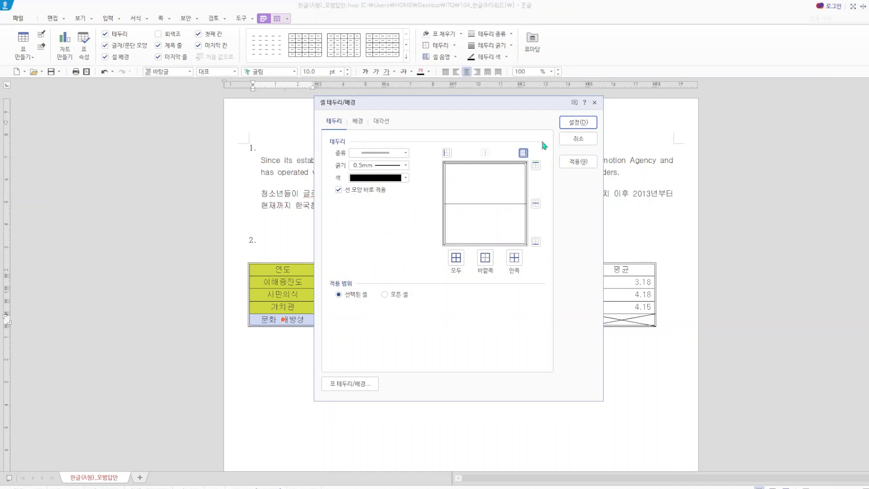
{"action": "left_click", "coordinate": [572, 123]}
{"action": "left_click", "coordinate": [539, 365]}
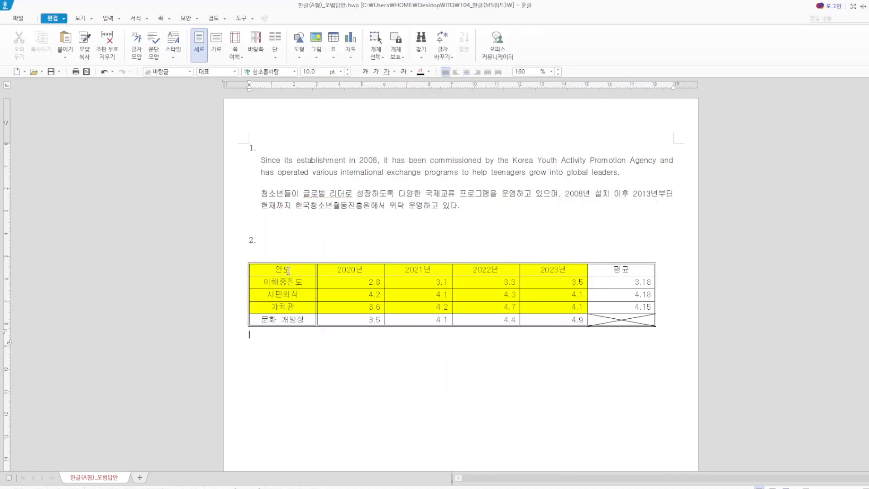
- Apply a 0.5 mm double line to the bottom border of the table's header row, from 연도 to 평균
{"action": "left_click_drag", "start_coordinate": [283, 270], "coordinate": [554, 282]}
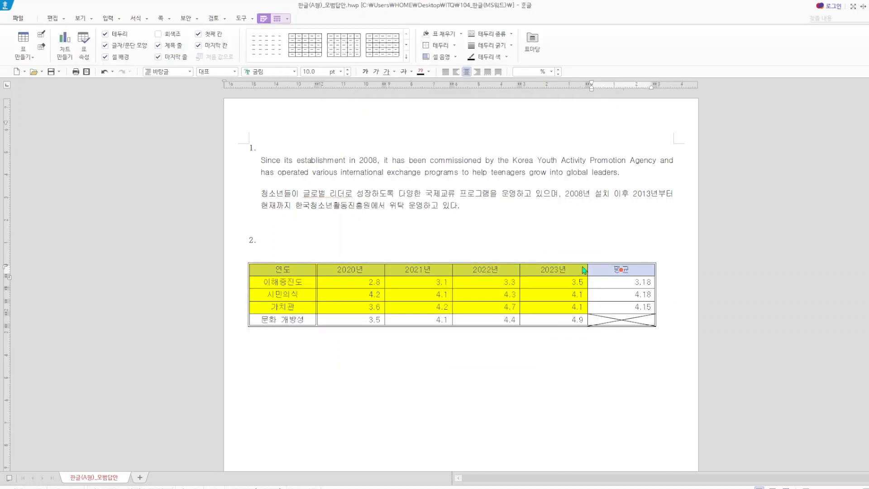
{"action": "key", "text": "l"}
{"action": "left_click", "coordinate": [407, 154]}
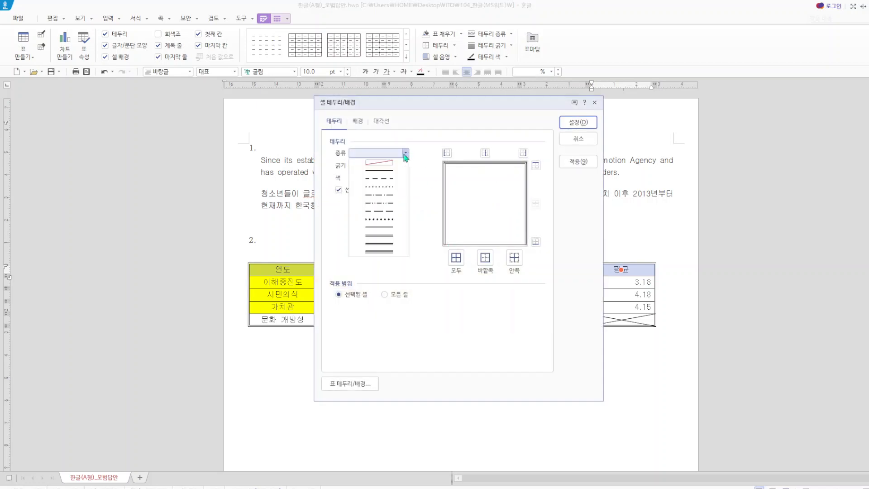
{"action": "left_click", "coordinate": [392, 233]}
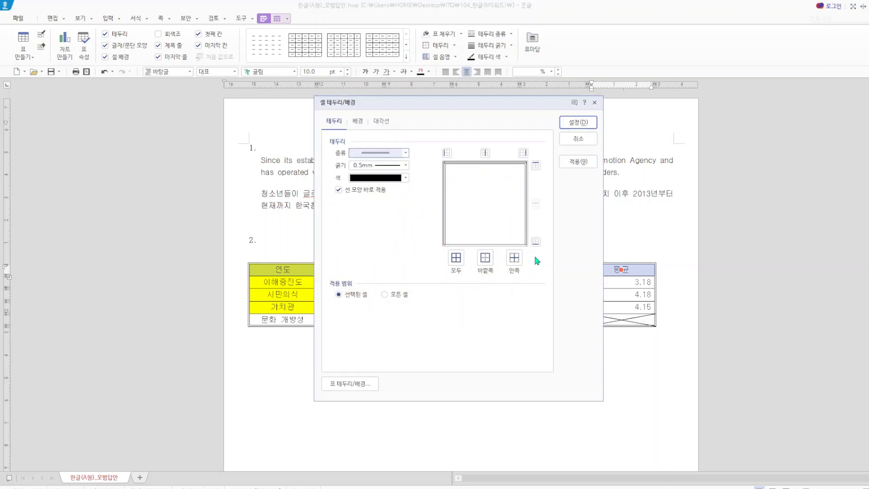
{"action": "left_click", "coordinate": [536, 241]}
{"action": "left_click", "coordinate": [583, 124]}
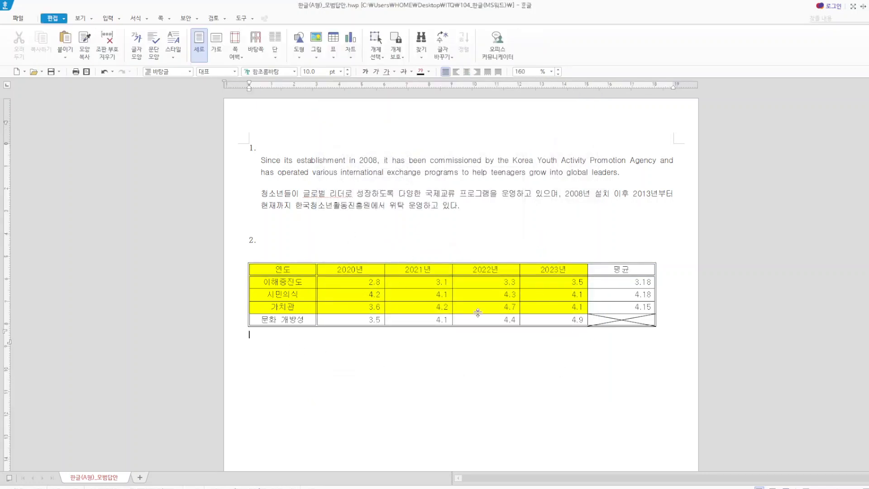
{"action": "left_click", "coordinate": [614, 335]}
- Try the table's caption position at 왼쪽 위 and set it to 오른쪽 위
{"action": "left_click", "coordinate": [248, 270]}
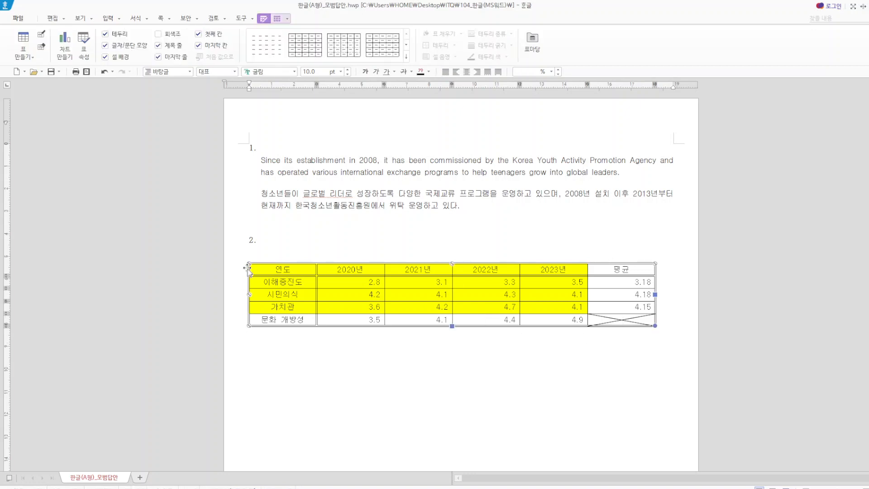
{"action": "left_click", "coordinate": [278, 19]}
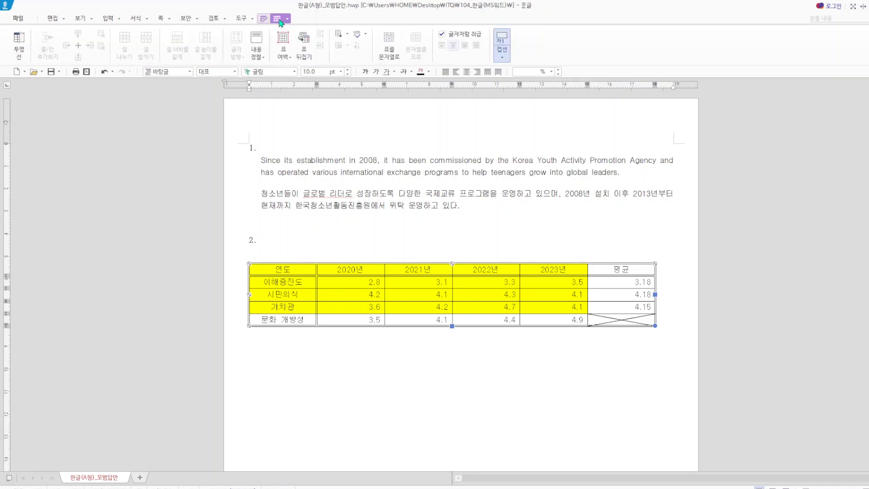
{"action": "left_click", "coordinate": [503, 57]}
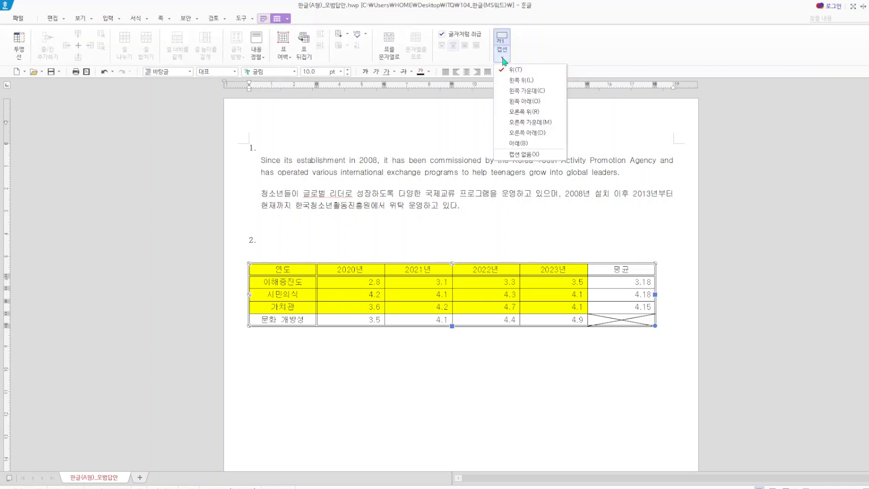
{"action": "left_click", "coordinate": [511, 80]}
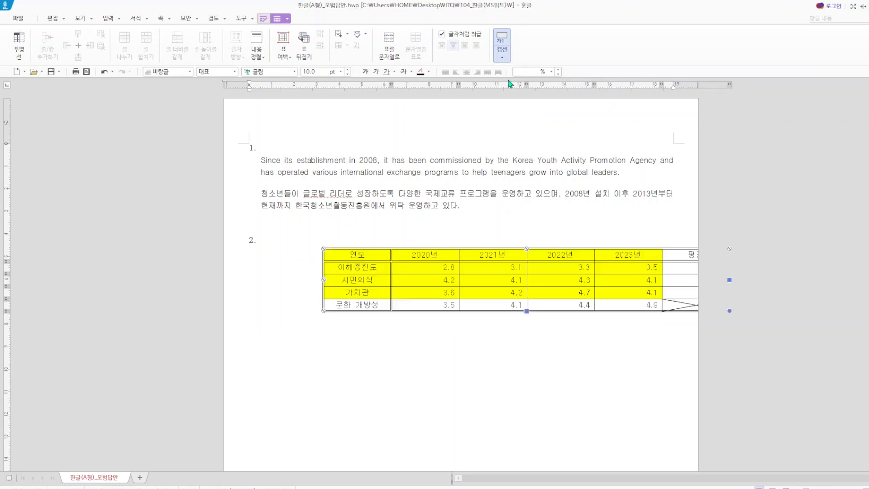
{"action": "left_click", "coordinate": [506, 57]}
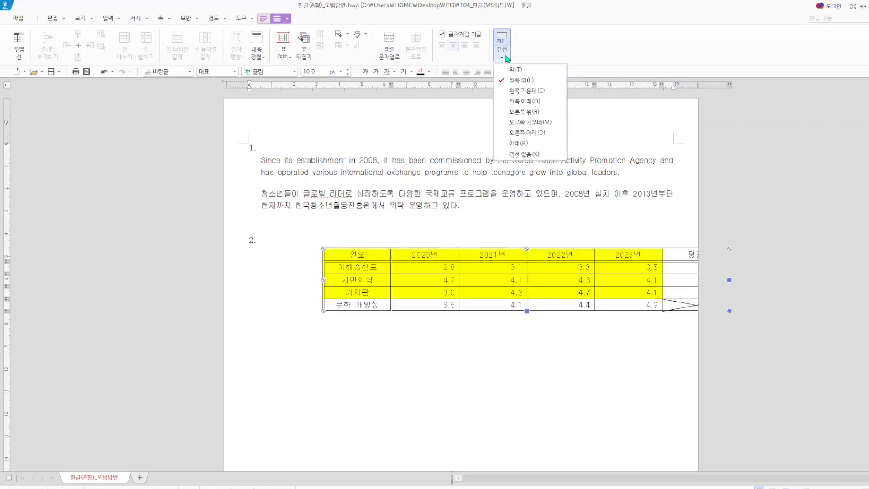
{"action": "left_click", "coordinate": [515, 111]}
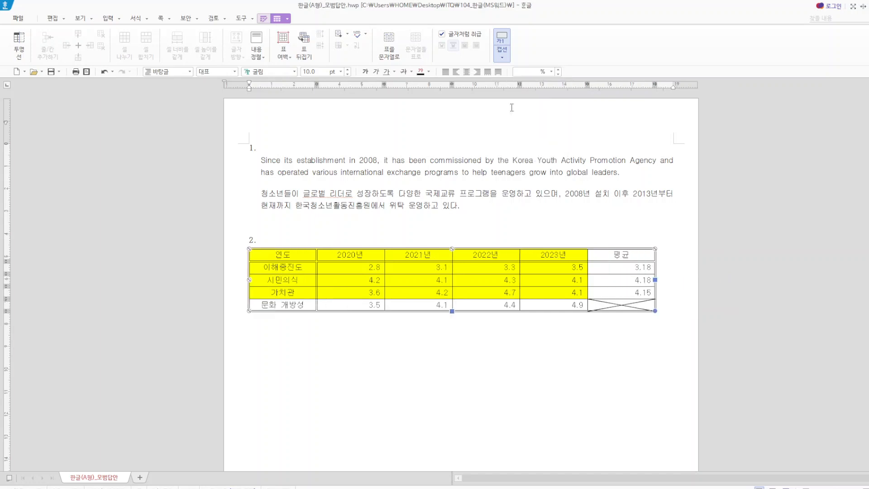
- Place the table's caption above the table and enter 청소년국제교류 사업 효과성 변화(단위 : 점) as its text
{"action": "left_click", "coordinate": [502, 58]}
{"action": "left_click", "coordinate": [509, 73]}
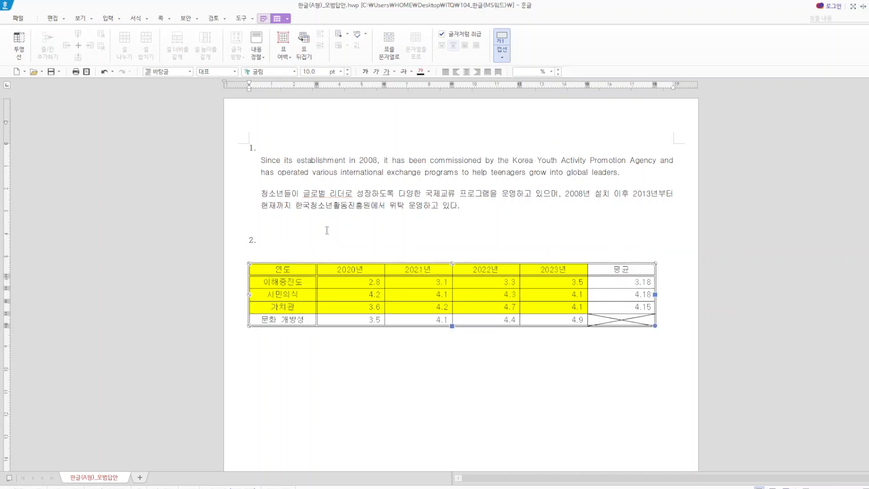
{"action": "left_click", "coordinate": [282, 255]}
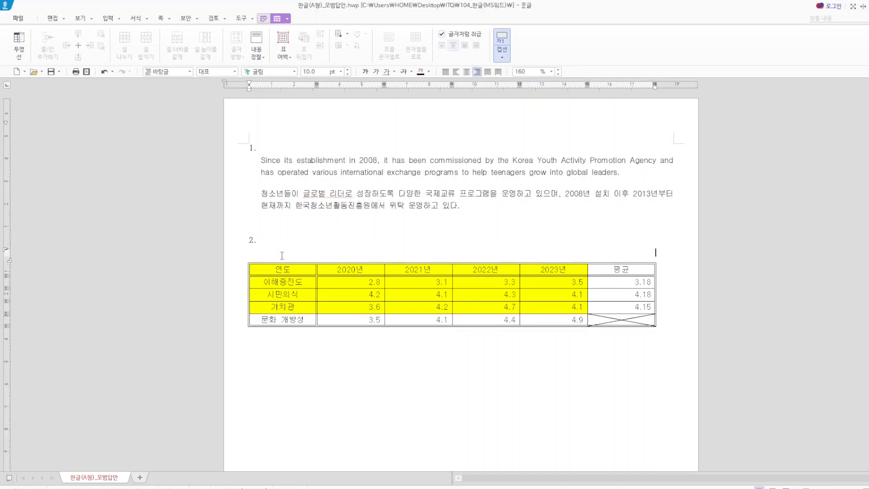
{"action": "type", "text": "청소녀"}
{"action": "type", "text": " 국제"}
{"action": "type", "text": "교류 사업 효"}
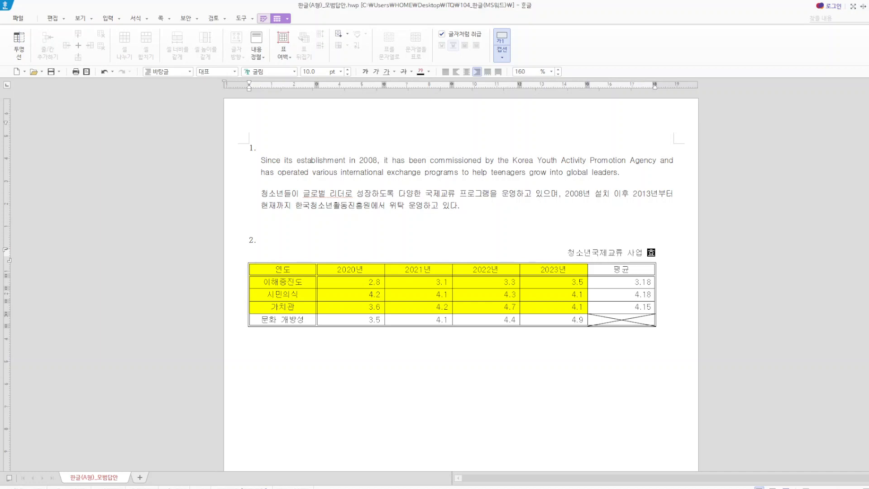
{"action": "type", "text": "과서 변화"}
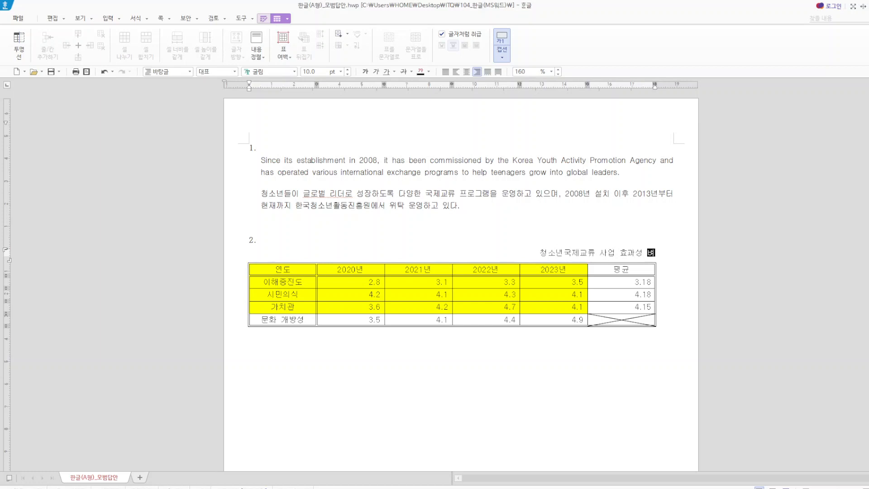
{"action": "type", "text": "(단위 : "}
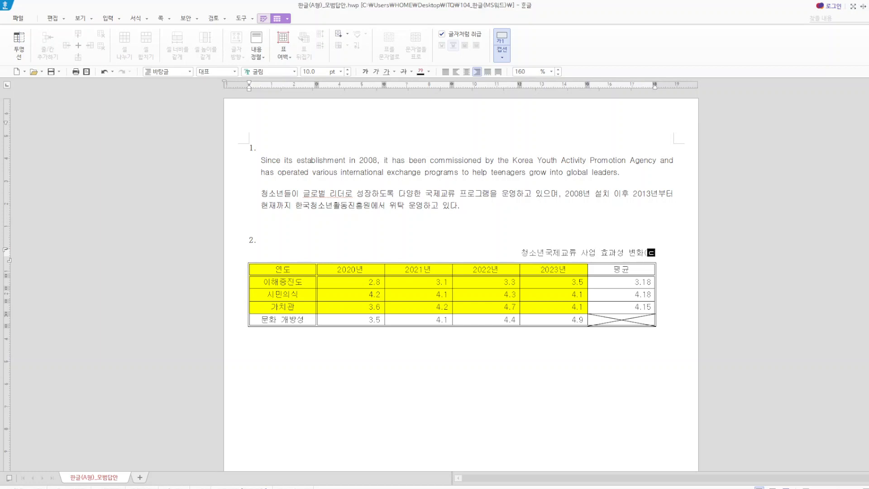
{"action": "type", "text": "점"}
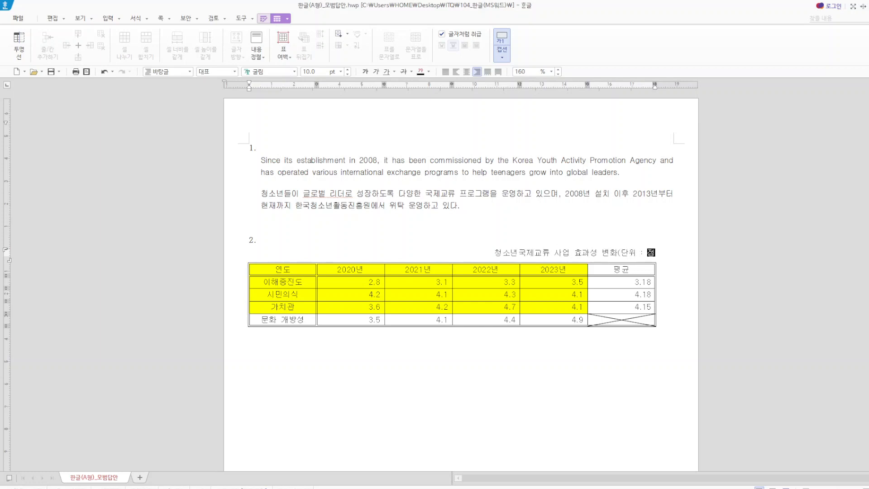
{"action": "type", "text": ")"}
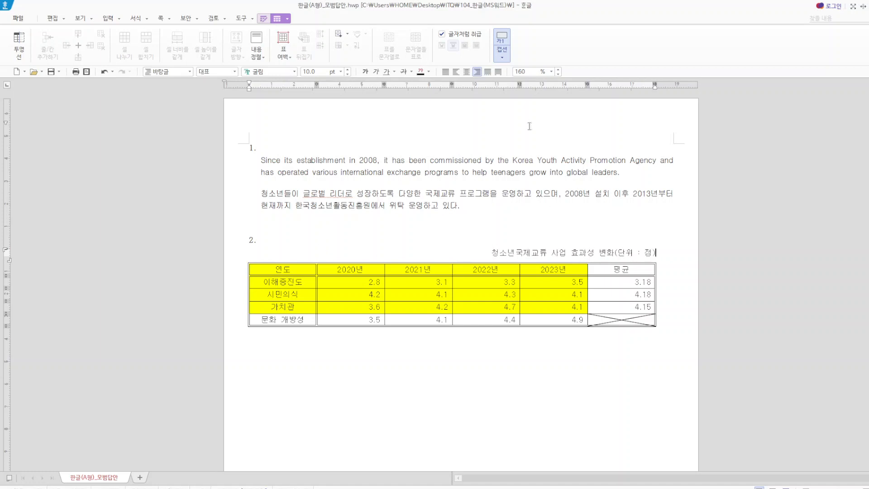
- Try justified alignment on the table caption, set it back to right alignment, and select the caption text
{"action": "left_click", "coordinate": [446, 72]}
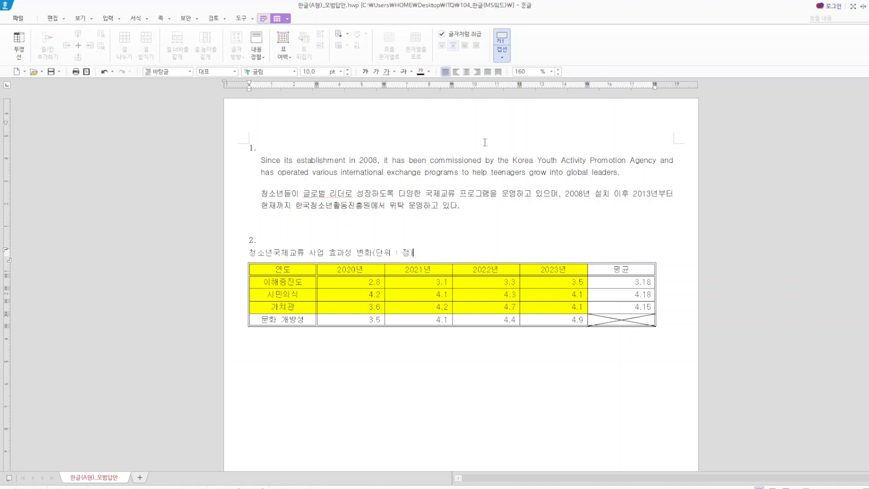
{"action": "left_click", "coordinate": [478, 72]}
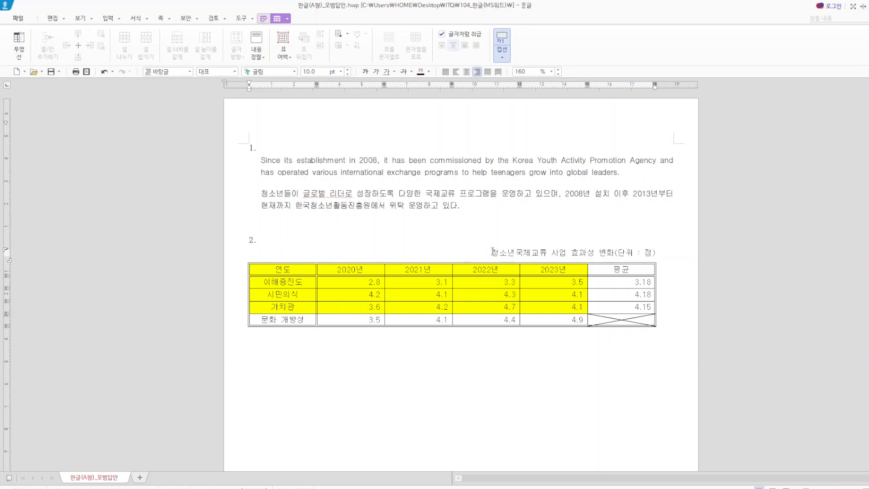
{"action": "left_click_drag", "start_coordinate": [489, 255], "coordinate": [670, 253]}
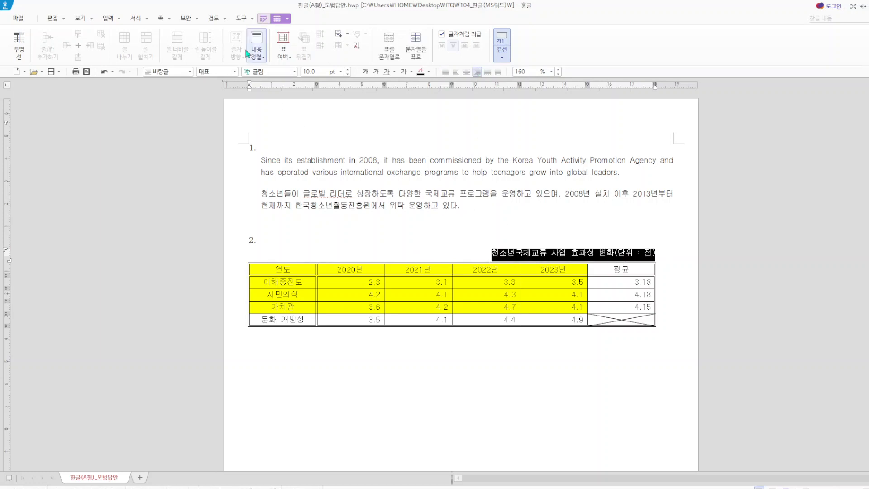
{"action": "left_click", "coordinate": [517, 370]}
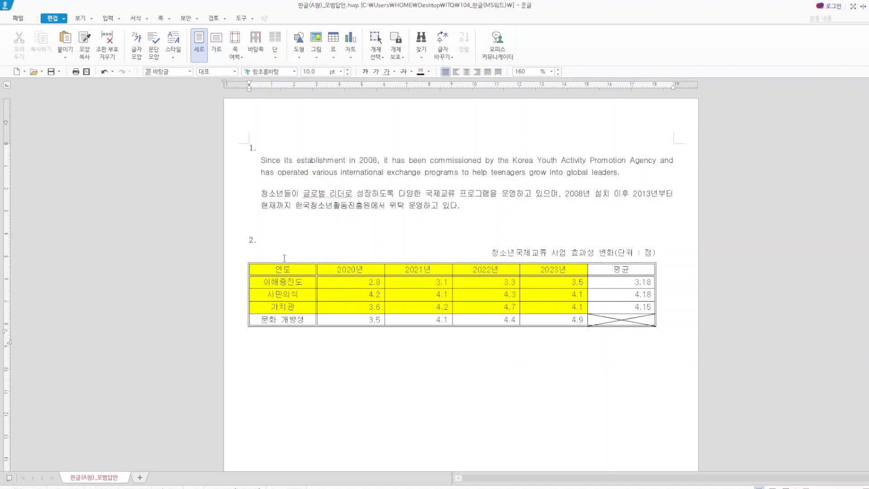
- Insert a clustered column chart from the table's yellow cells, 연도 to 2023년 down to the 가치관 row, keeping the chart data as is
{"action": "left_click_drag", "start_coordinate": [273, 271], "coordinate": [544, 306]}
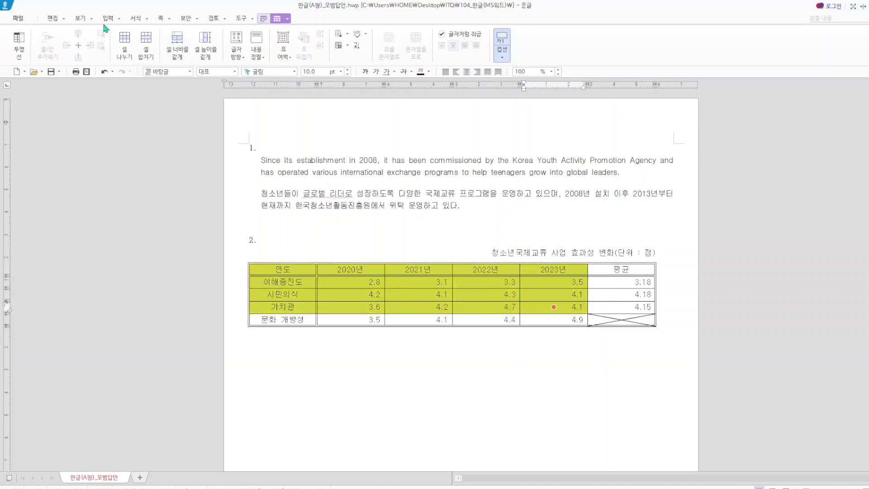
{"action": "left_click", "coordinate": [120, 19]}
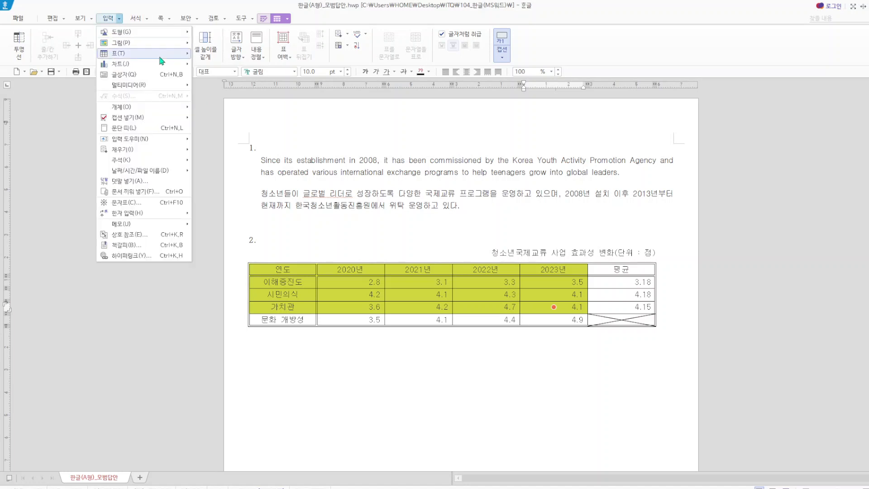
{"action": "mouse_move", "coordinate": [181, 64]}
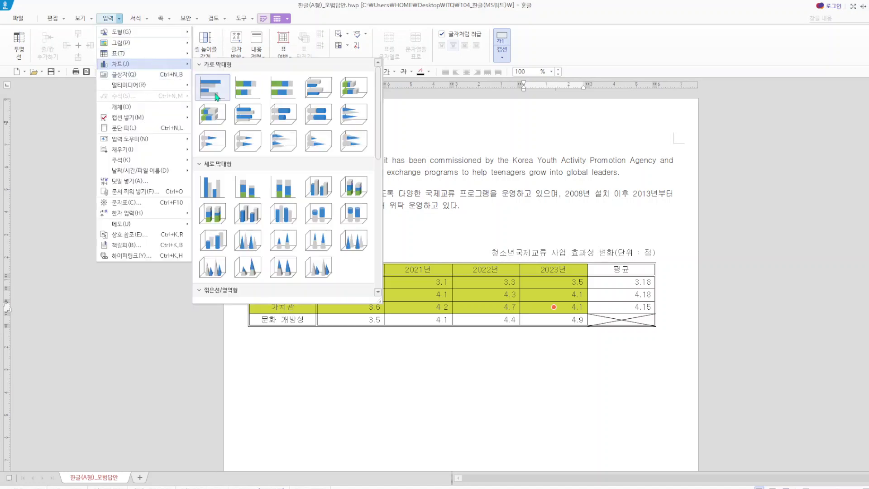
{"action": "left_click", "coordinate": [221, 195]}
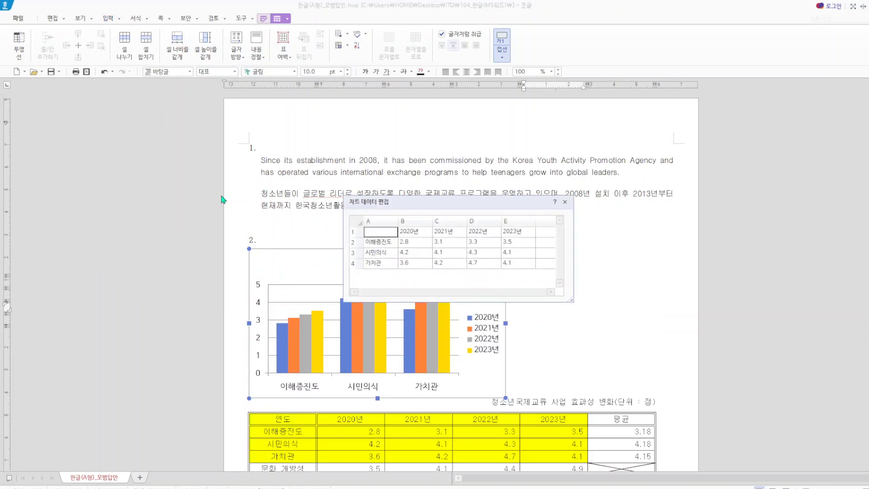
{"action": "left_click", "coordinate": [565, 201]}
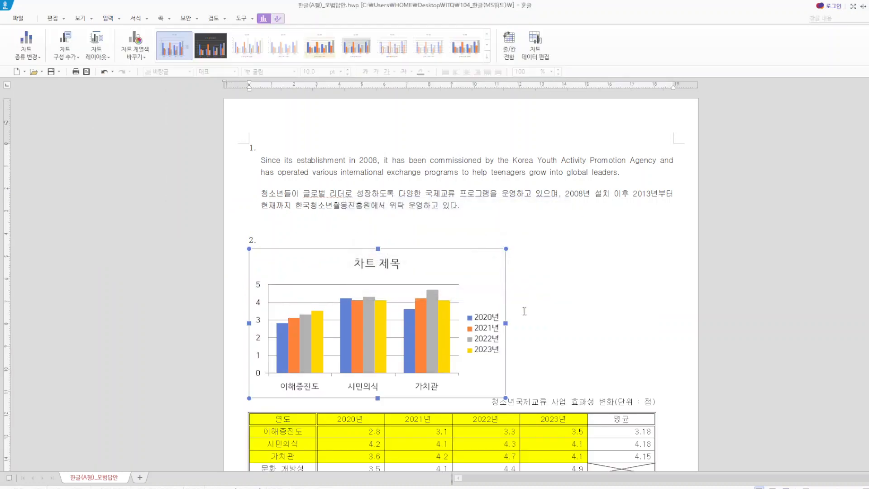
- Widen the column chart to about the table's width and move it down, closer to the table
{"action": "left_click_drag", "start_coordinate": [506, 323], "coordinate": [651, 323]}
{"action": "left_click_drag", "start_coordinate": [522, 263], "coordinate": [527, 335]}
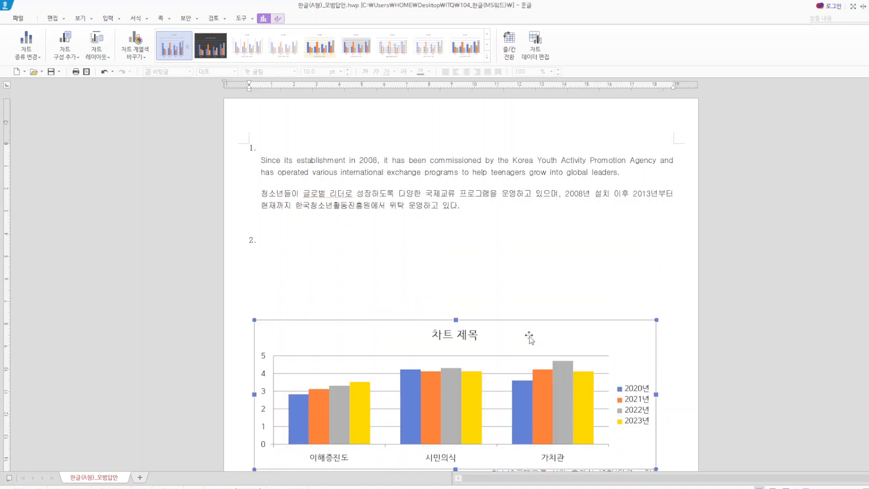
{"action": "scroll", "coordinate": [503, 334], "scroll_direction": "down", "scroll_amount": 5}
{"action": "left_click", "coordinate": [449, 257]}
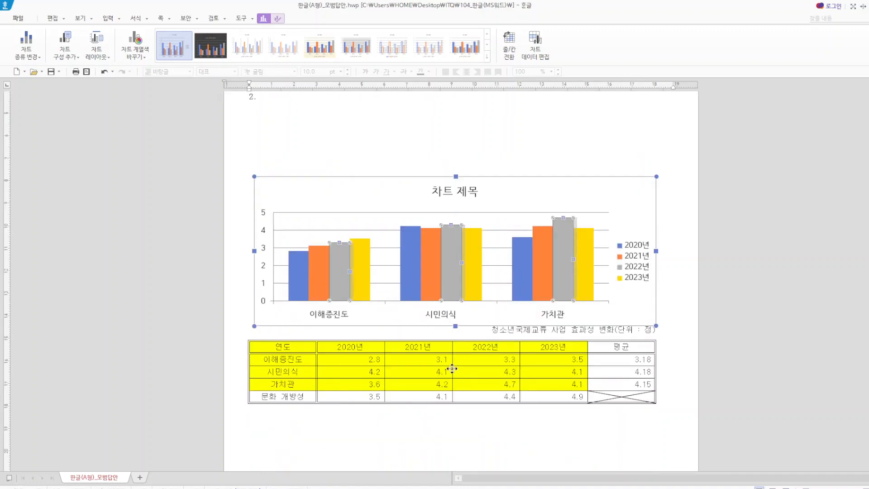
{"action": "left_click", "coordinate": [104, 73]}
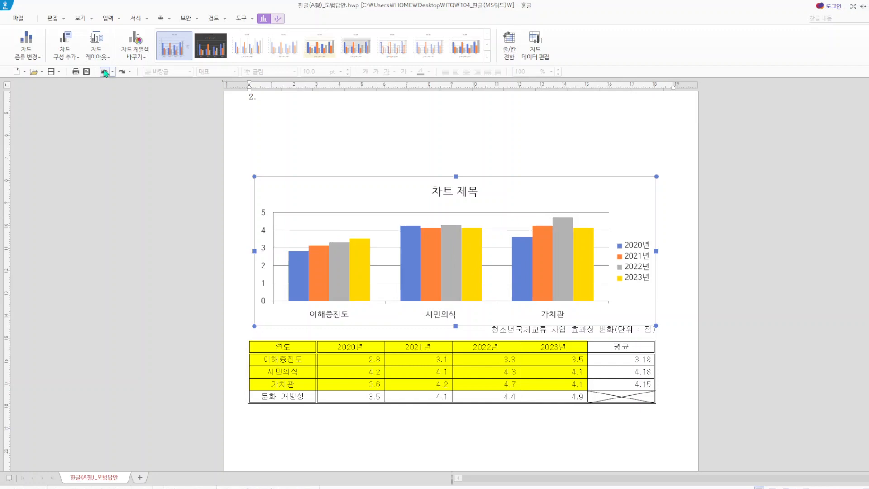
- Cut the chart from above the table and paste it below the table
{"action": "right_click", "coordinate": [376, 197]}
{"action": "left_click", "coordinate": [395, 201]}
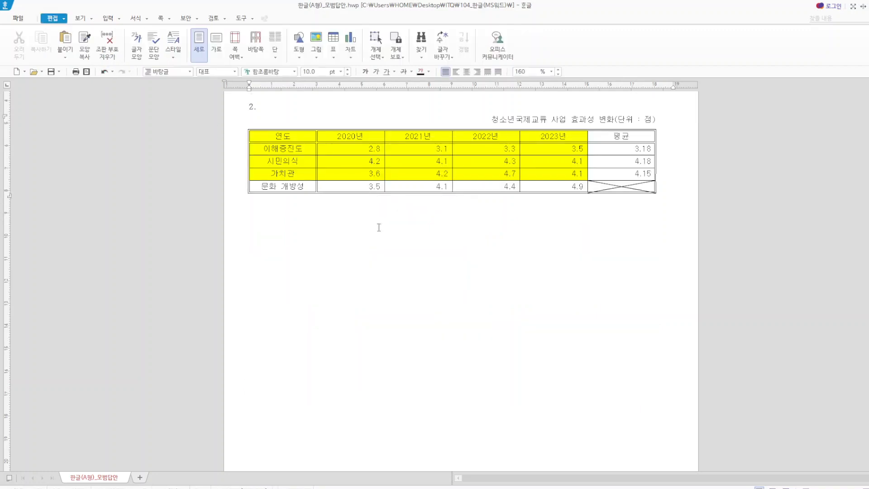
{"action": "left_click", "coordinate": [341, 242]}
{"action": "key", "text": "ctrl+v"}
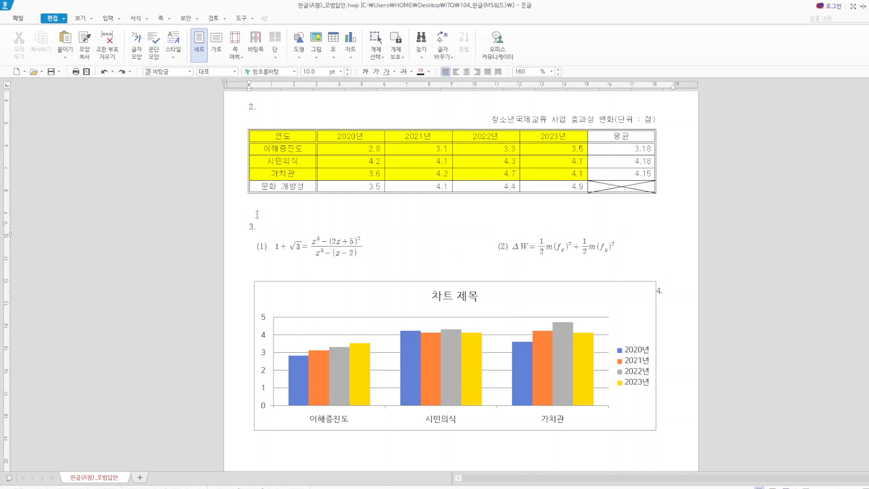
{"action": "key", "text": "ctrl+z"}
{"action": "scroll", "coordinate": [358, 252], "scroll_direction": "up", "scroll_amount": 5}
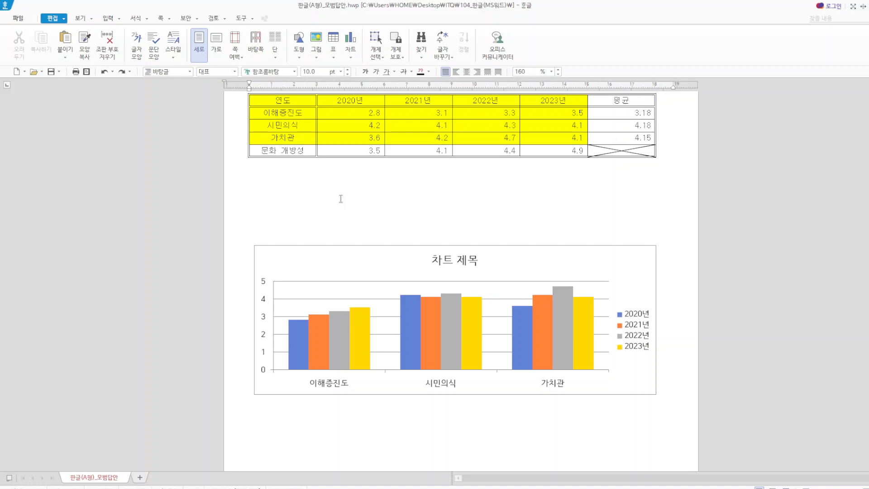
- Open the chart title's text for editing
{"action": "left_click", "coordinate": [453, 267]}
{"action": "left_click", "coordinate": [445, 268]}
{"action": "right_click", "coordinate": [446, 268]}
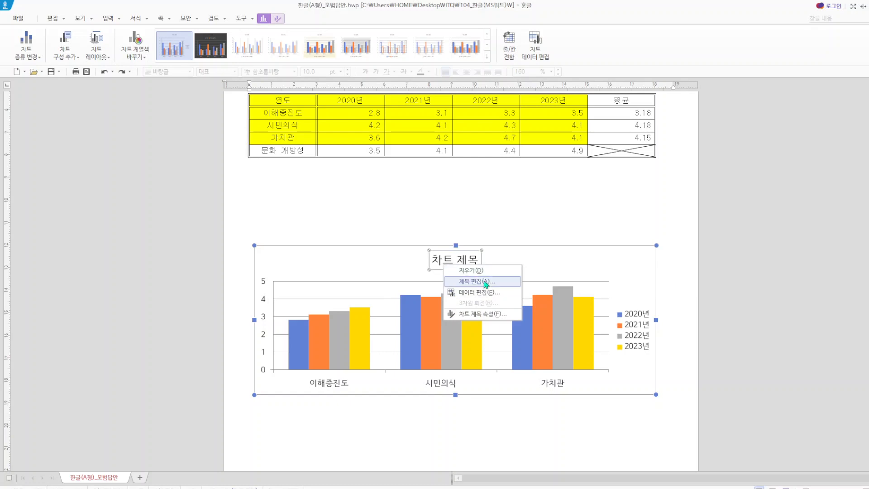
{"action": "left_click", "coordinate": [461, 282]}
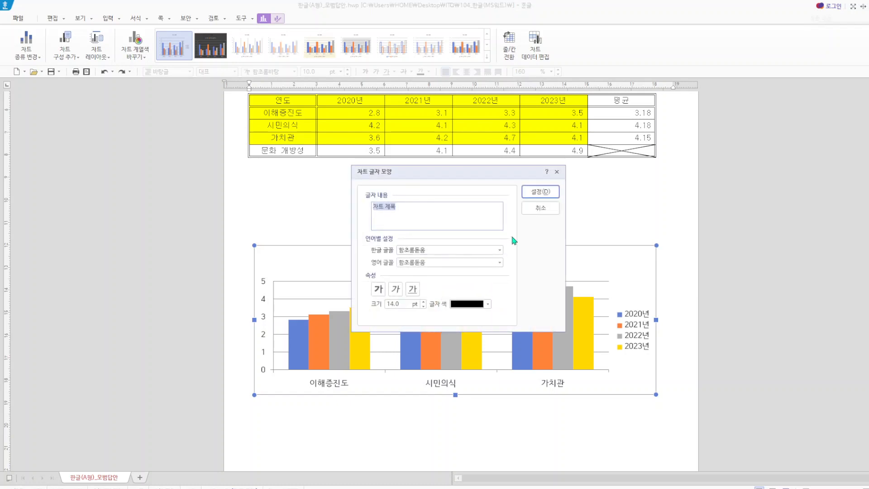
{"action": "type", "text": "cjdthsusrnrwpryfb"}
{"action": "key", "text": "BackSpace"}
{"action": "key", "text": "BackSpace"}
{"action": "key", "text": "BackSpace"}
{"action": "key", "text": "BackSpace"}
{"action": "key", "text": "BackSpace"}
{"action": "key", "text": "BackSpace"}
{"action": "key", "text": "BackSpace"}
{"action": "key", "text": "BackSpace"}
{"action": "key", "text": "BackSpace"}
{"action": "key", "text": "BackSpace"}
{"action": "key", "text": "BackSpace"}
{"action": "key", "text": "BackSpace"}
{"action": "key", "text": "BackSpace"}
{"action": "key", "text": "BackSpace"}
{"action": "key", "text": "BackSpace"}
{"action": "key", "text": "BackSpace"}
{"action": "key", "text": "BackSpace"}
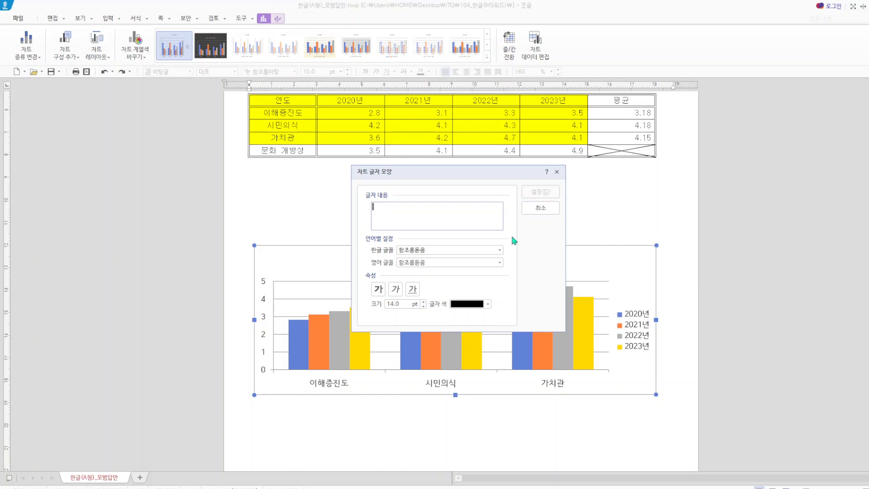
- Enter 청소년국제교류 사업 효과성 변화 as the chart title text
{"action": "type", "text": "청소녀ㄴ국제교류"}
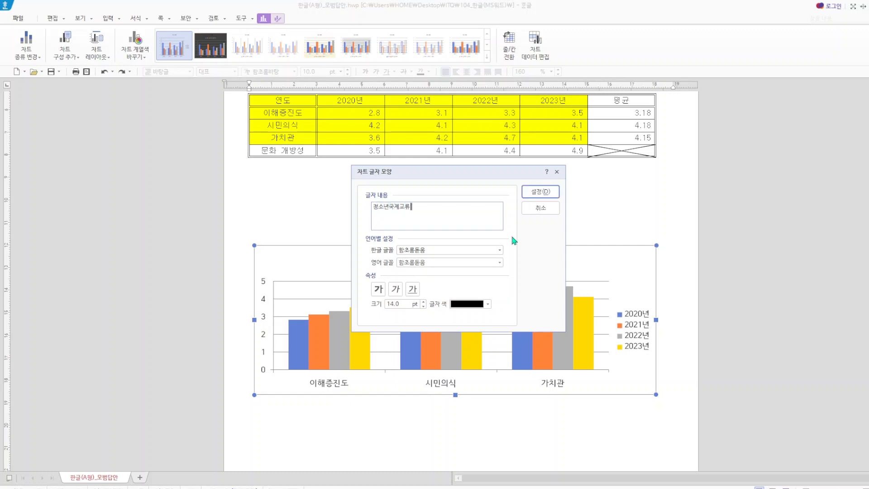
{"action": "type", "text": " 사업 효과성 변화"}
- Set both the Korean (한글 글꼴) and English (영어 글꼴) fonts of the chart title to 돋움 and apply
{"action": "left_click", "coordinate": [414, 250]}
{"action": "type", "text": "돋움"}
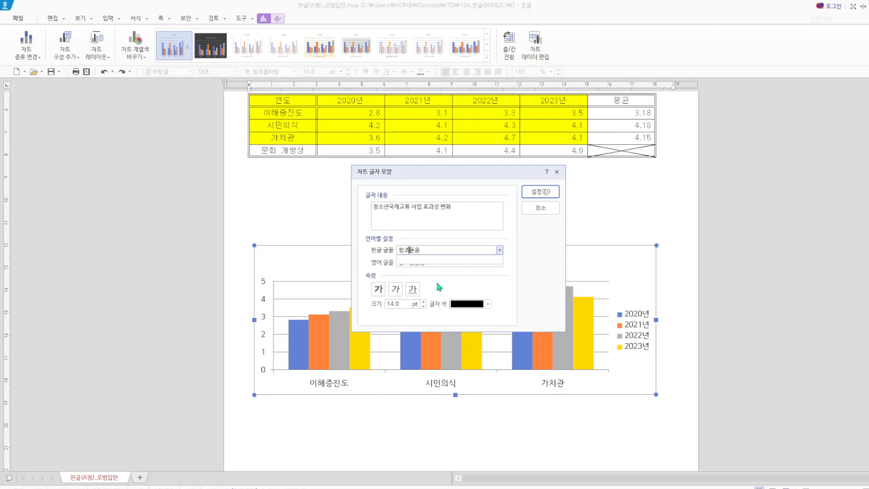
{"action": "left_click", "coordinate": [402, 259]}
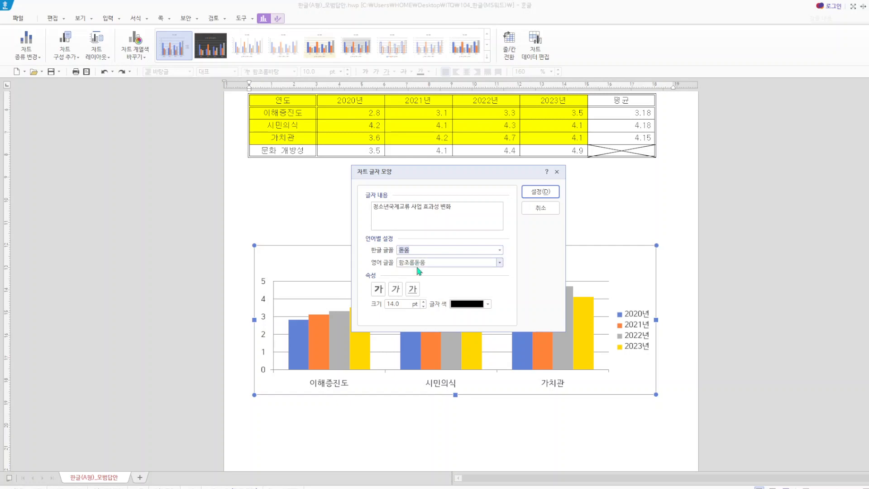
{"action": "left_click", "coordinate": [417, 263]}
{"action": "type", "text": "돋움"}
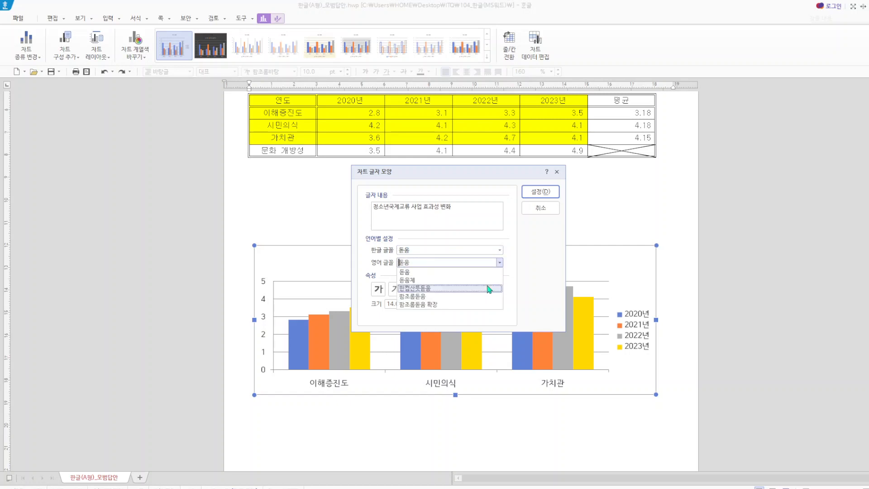
{"action": "left_click", "coordinate": [421, 273]}
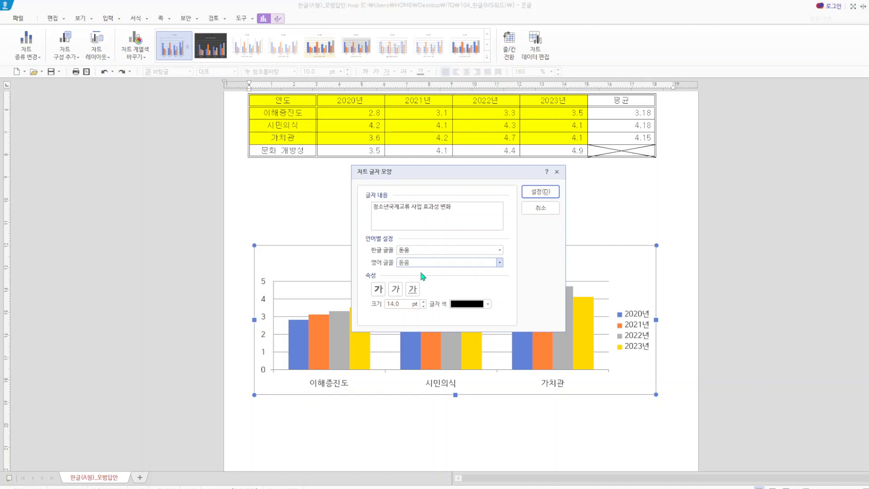
{"action": "left_click", "coordinate": [552, 192]}
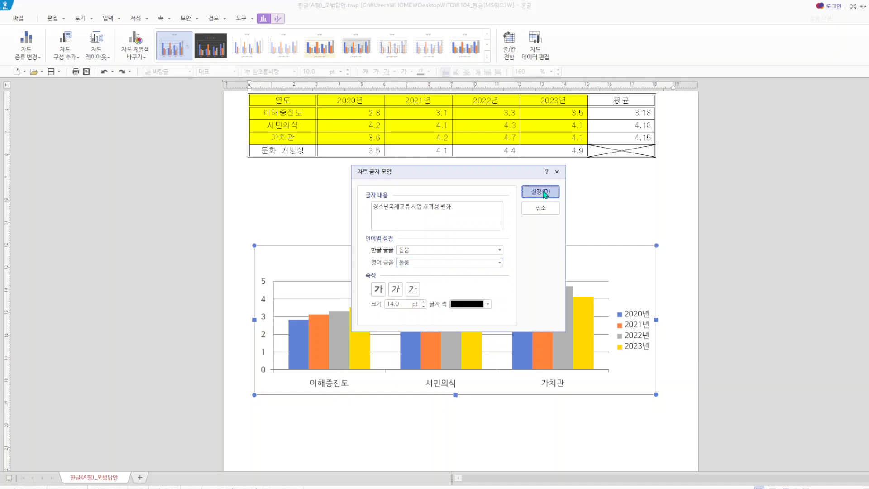
- Open the chart title's properties (차트 제목 속성) and set its outline (선) colour to white
{"action": "right_click", "coordinate": [495, 259]}
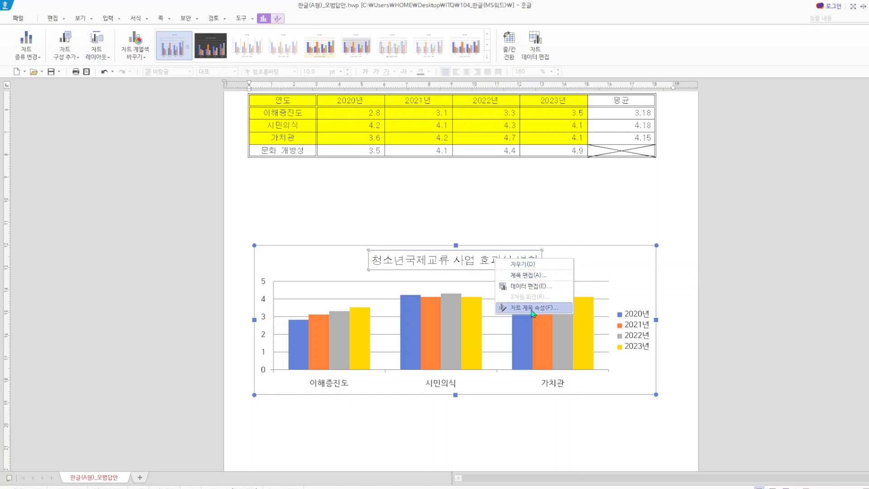
{"action": "left_click", "coordinate": [533, 308]}
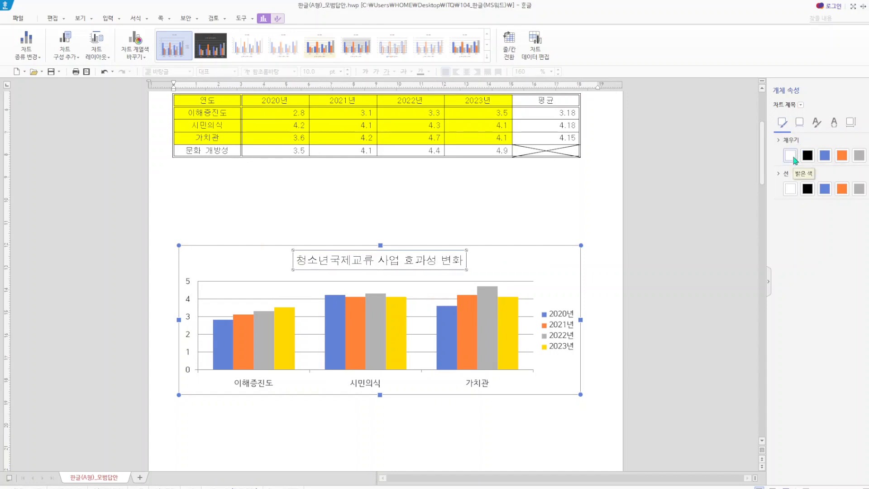
{"action": "left_click", "coordinate": [791, 191]}
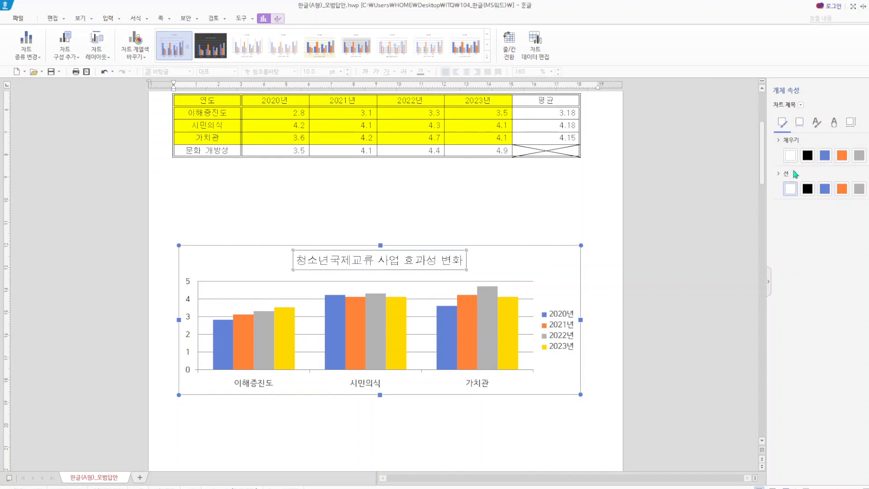
- Apply the 대각선 오른쪽 아래 shadow (그림자) to the chart title
{"action": "left_click", "coordinate": [799, 125]}
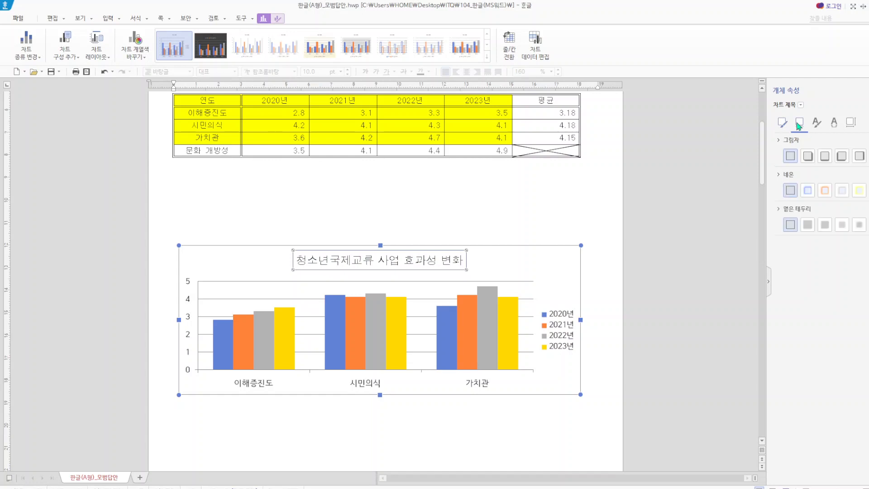
{"action": "left_click", "coordinate": [810, 158]}
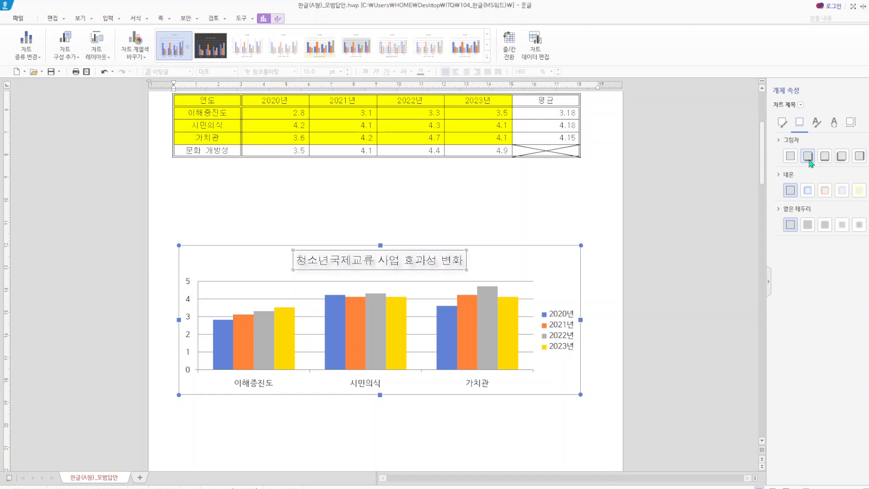
{"action": "left_click", "coordinate": [520, 450]}
- Open the chart legend's character formatting and set its Korean font (한글 글꼴) to 돋움
{"action": "left_click", "coordinate": [567, 336]}
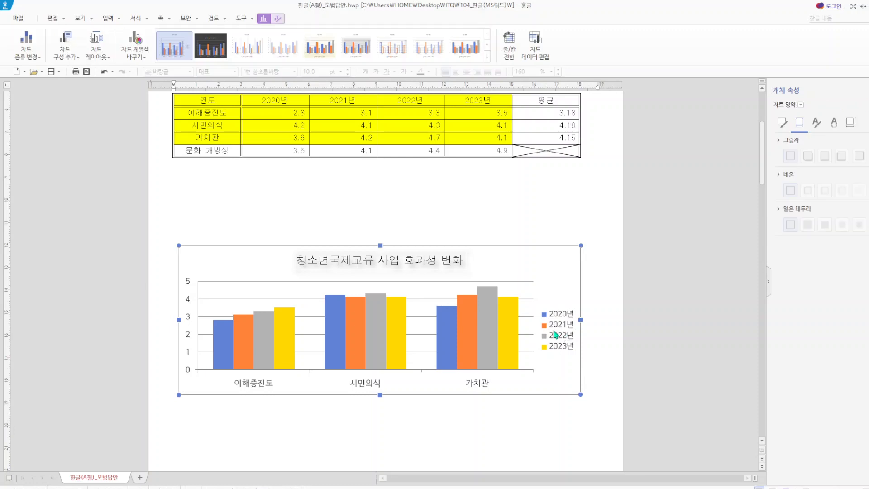
{"action": "left_click", "coordinate": [555, 335]}
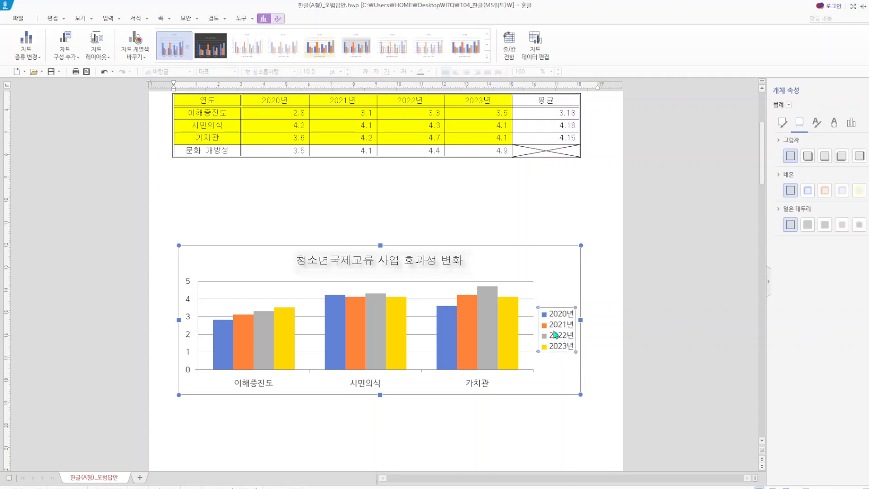
{"action": "right_click", "coordinate": [555, 335]}
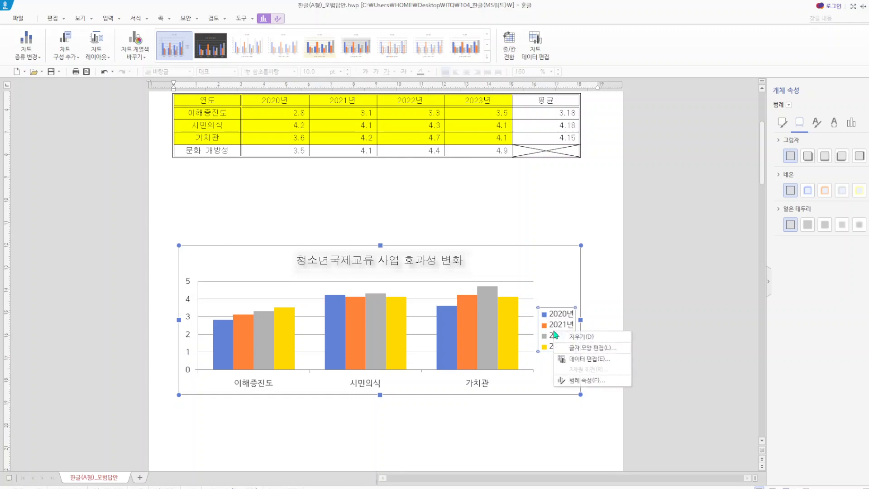
{"action": "left_click", "coordinate": [586, 348]}
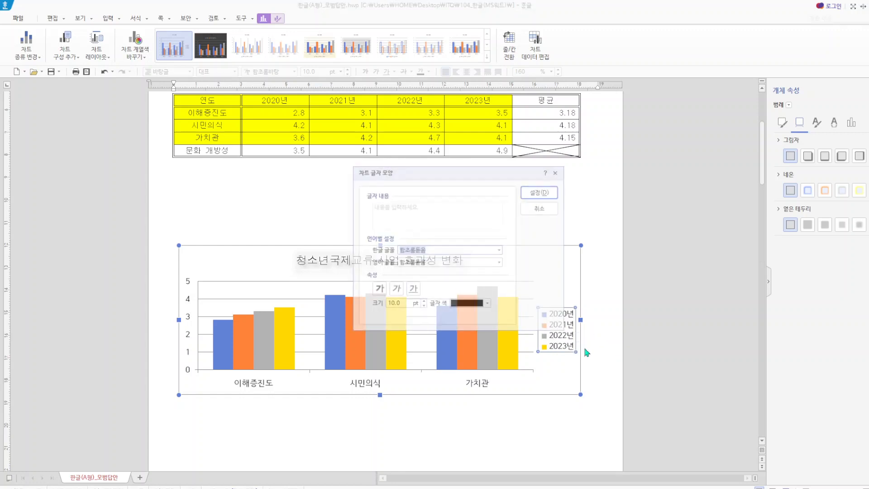
{"action": "left_click", "coordinate": [417, 250]}
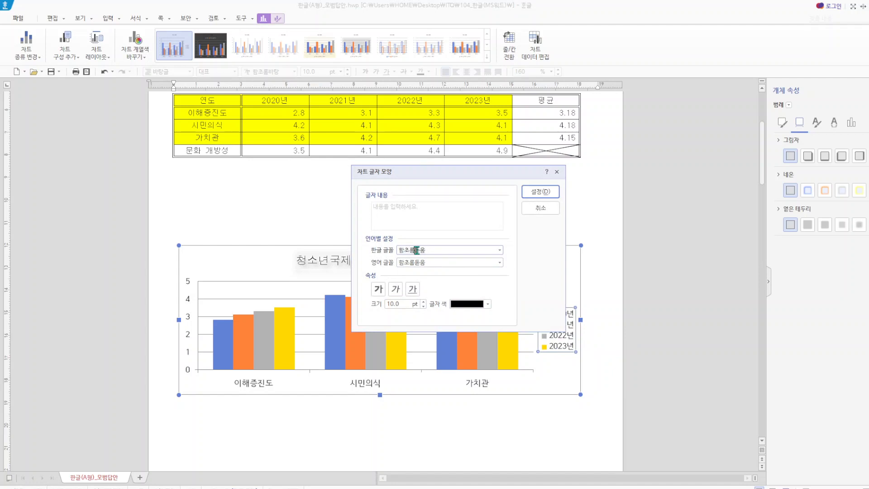
{"action": "key", "text": "BackSpace"}
{"action": "key", "text": "BackSpace"}
{"action": "key", "text": "BackSpace"}
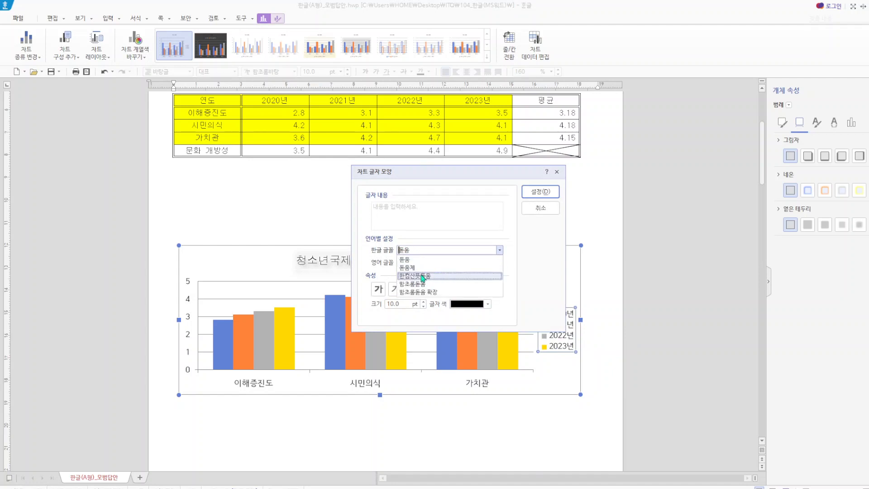
{"action": "left_click", "coordinate": [410, 261]}
- Set the legend's English font (영어 글꼴) to 돋움 and apply the font settings
{"action": "left_click", "coordinate": [414, 263]}
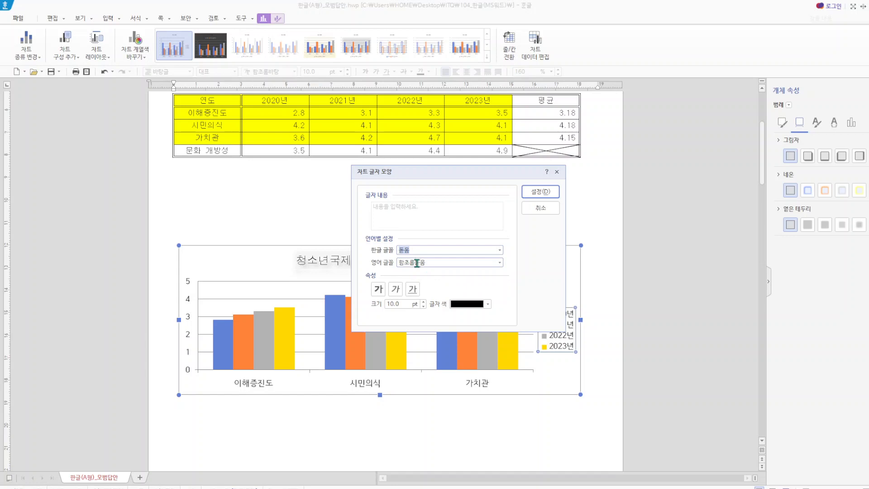
{"action": "key", "text": "BackSpace"}
{"action": "key", "text": "BackSpace"}
{"action": "key", "text": "BackSpace"}
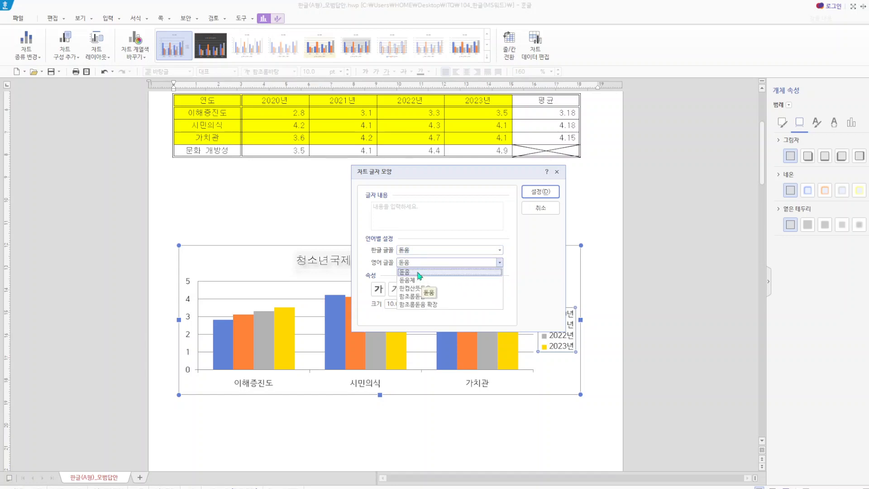
{"action": "left_click", "coordinate": [418, 272]}
{"action": "left_click", "coordinate": [541, 191]}
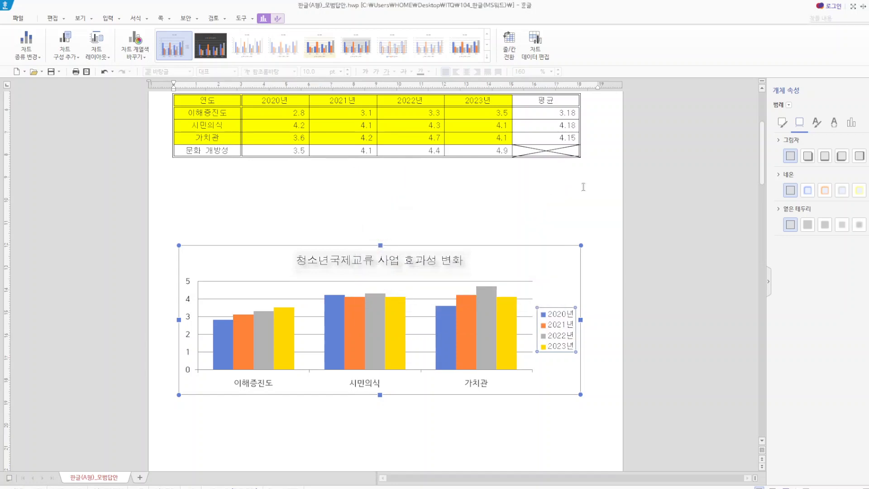
- Open the legend's properties (범례 속성)
{"action": "left_click", "coordinate": [621, 344]}
{"action": "left_click", "coordinate": [563, 336]}
{"action": "right_click", "coordinate": [562, 337]}
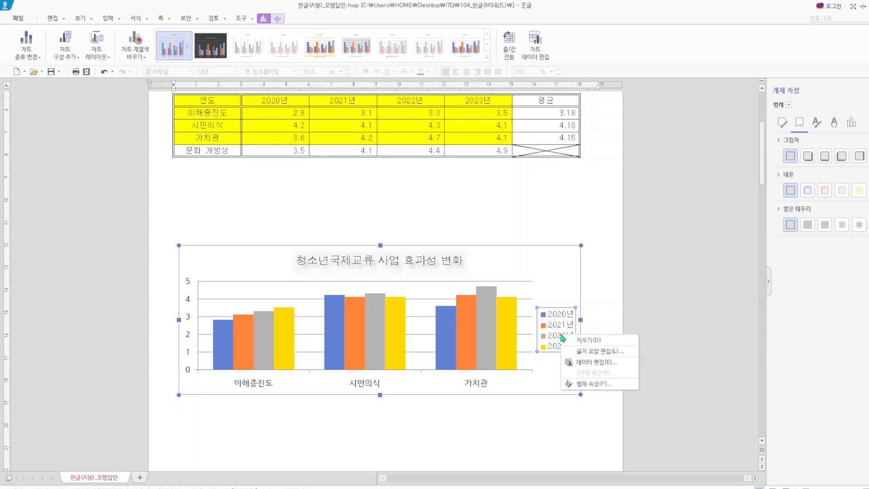
{"action": "left_click", "coordinate": [584, 384]}
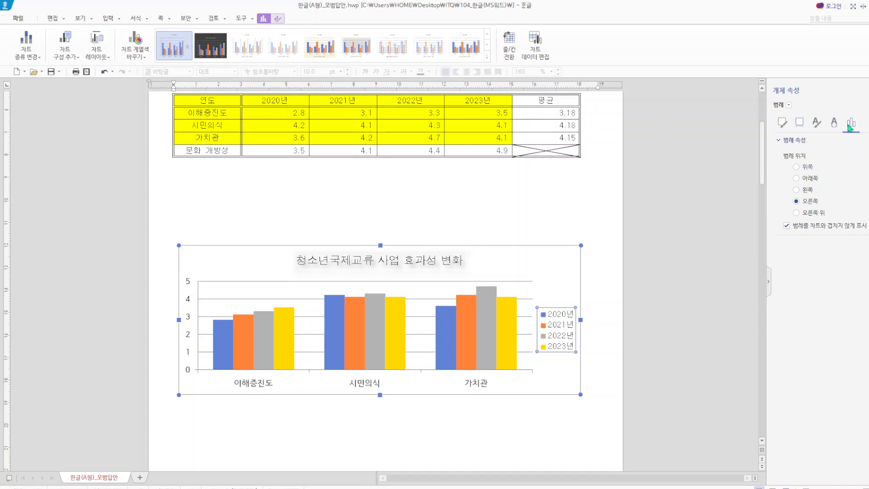
{"action": "right_click", "coordinate": [560, 334]}
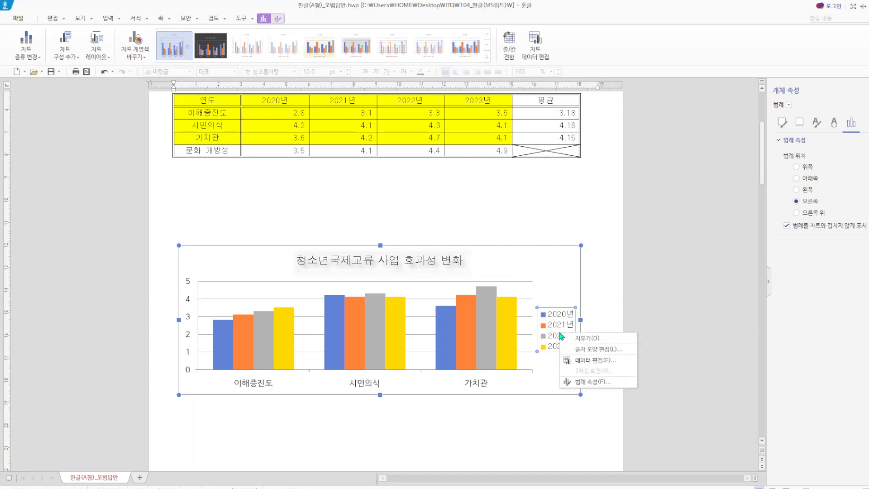
{"action": "left_click", "coordinate": [594, 348]}
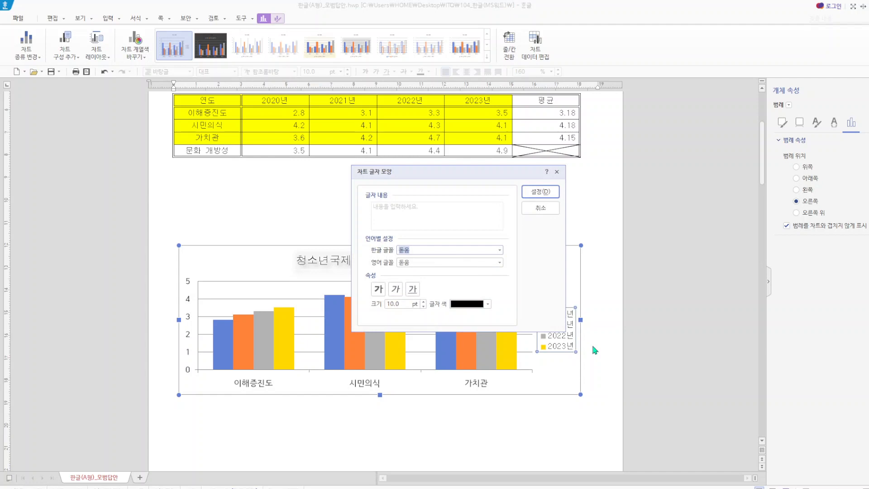
{"action": "left_click", "coordinate": [544, 212]}
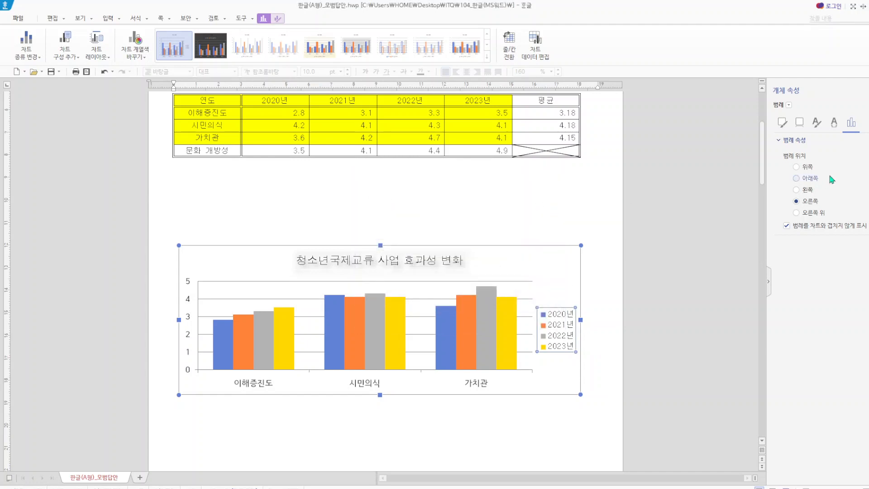
- Set the legend's outline (선) colour to black and deselect the chart
{"action": "left_click", "coordinate": [782, 123]}
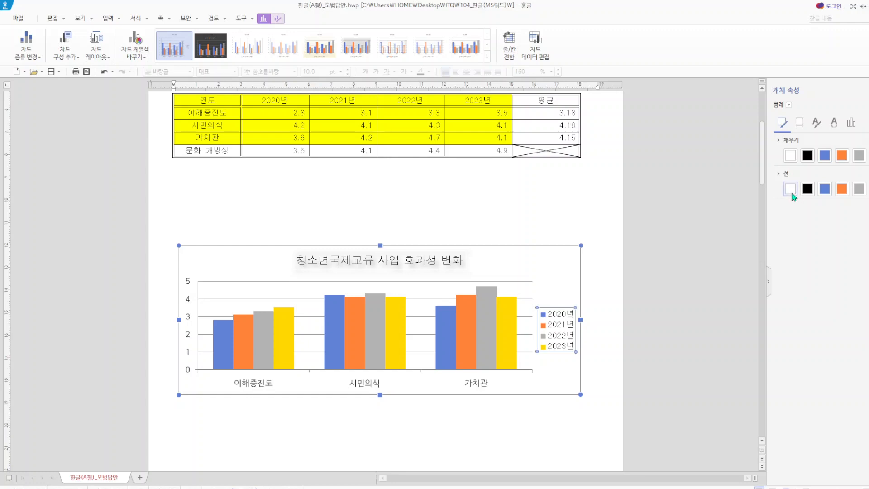
{"action": "left_click", "coordinate": [599, 404]}
{"action": "left_click", "coordinate": [565, 339]}
{"action": "left_click", "coordinate": [563, 338]}
{"action": "left_click", "coordinate": [808, 190]}
{"action": "key", "text": "Escape"}
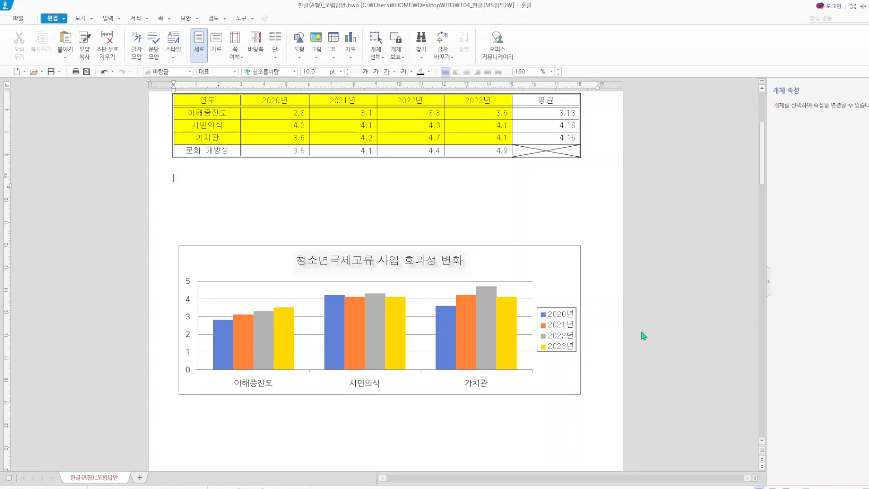
- Set the chart title's outline (선) colour to black, check its shadow setting, and deselect the chart
{"action": "left_click", "coordinate": [369, 262]}
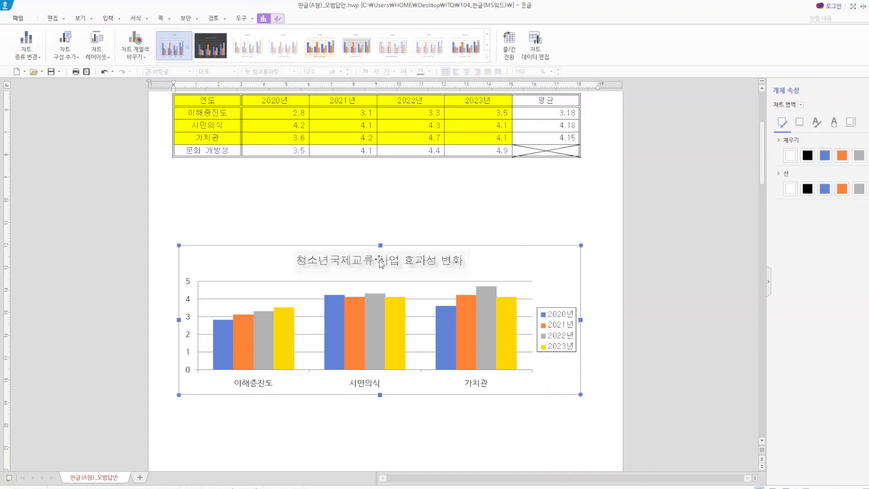
{"action": "left_click", "coordinate": [381, 264]}
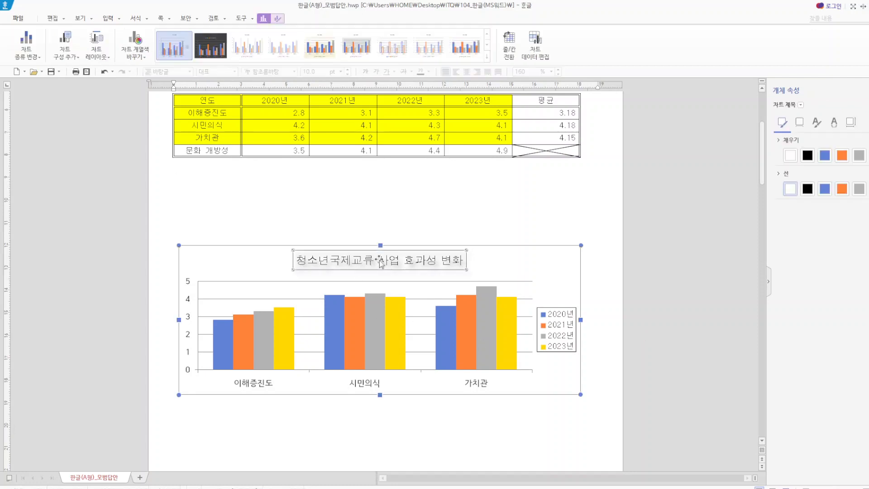
{"action": "left_click", "coordinate": [801, 122]}
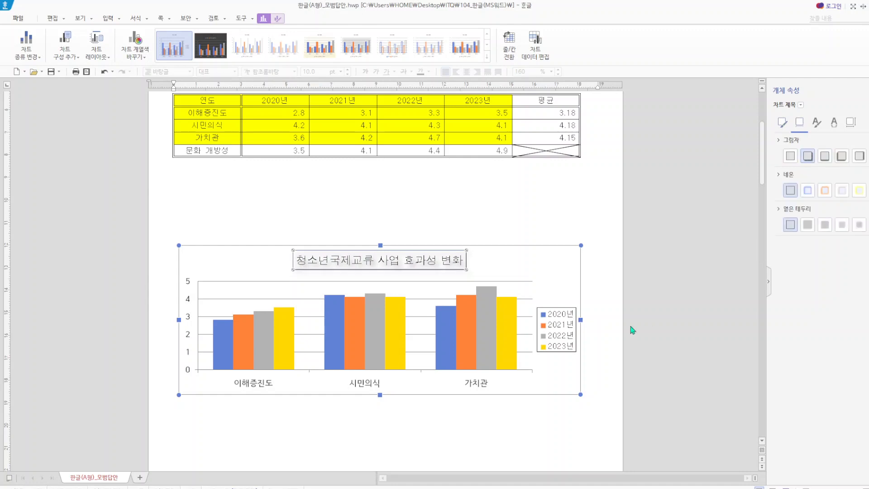
{"action": "key", "text": "Escape"}
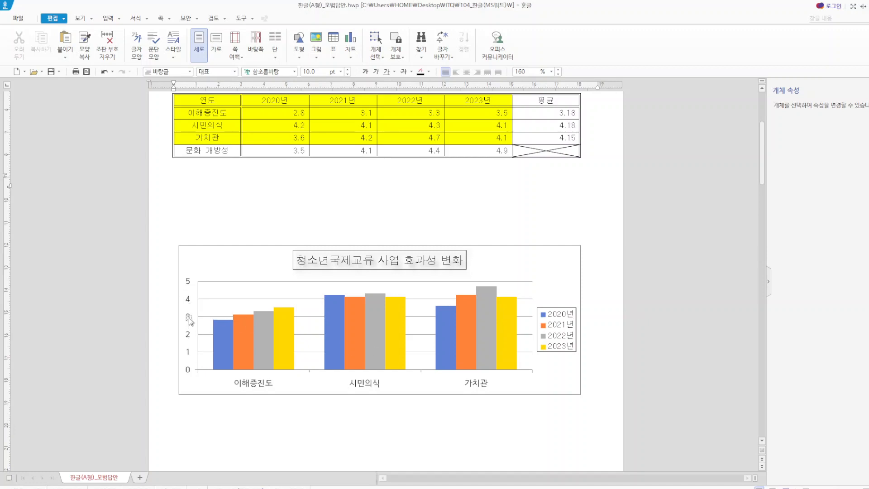
- Add a primary vertical (기본 세로) axis title to the chart
{"action": "key", "text": "Hangul"}
{"action": "left_click", "coordinate": [262, 273]}
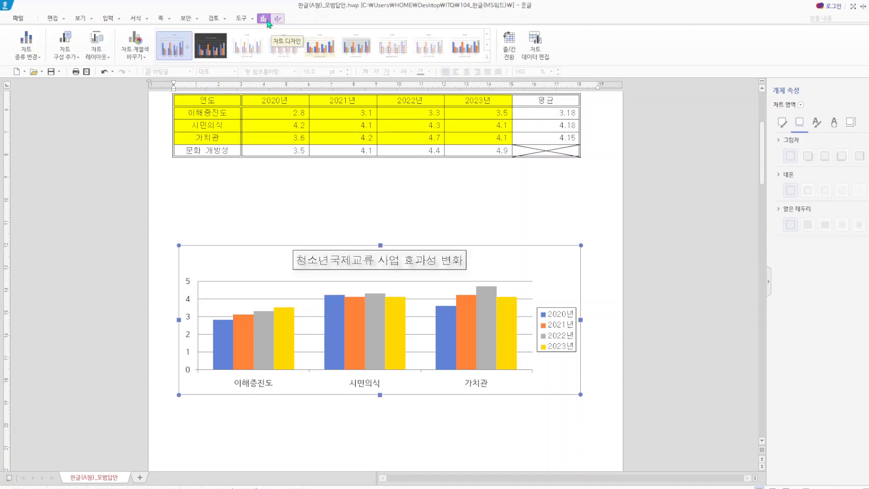
{"action": "left_click", "coordinate": [77, 58]}
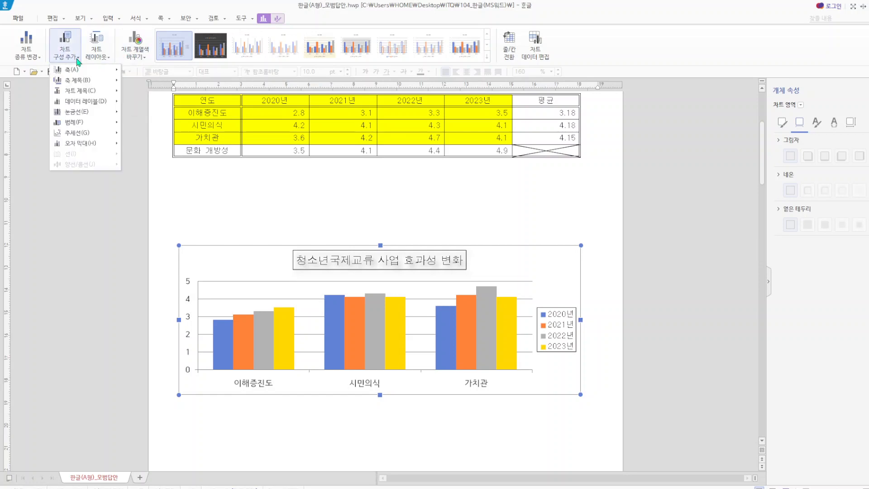
{"action": "mouse_move", "coordinate": [71, 85]}
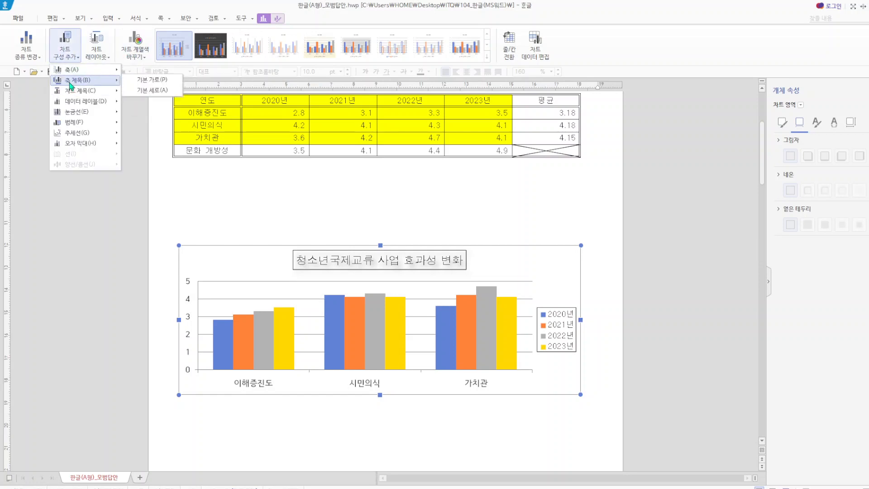
{"action": "left_click", "coordinate": [152, 90]}
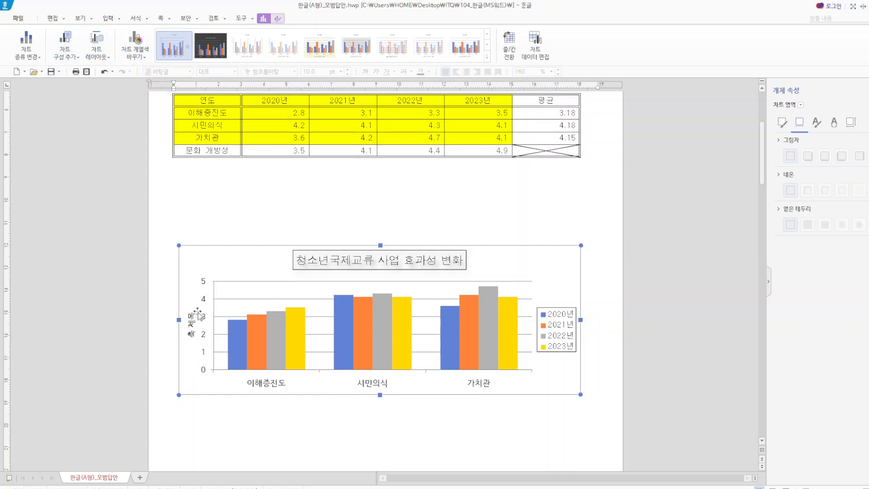
- Enter (단위 : 점) as the text of the value axis title
{"action": "left_click", "coordinate": [193, 317]}
{"action": "right_click", "coordinate": [194, 319]}
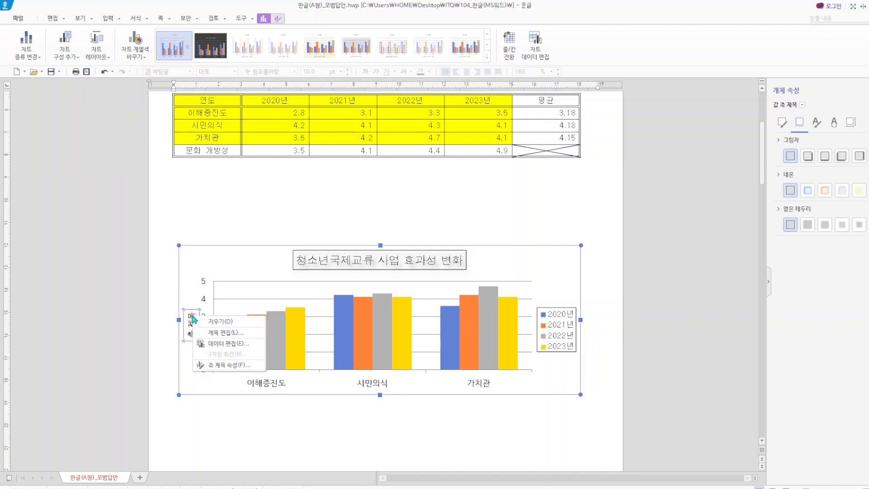
{"action": "left_click", "coordinate": [225, 333]}
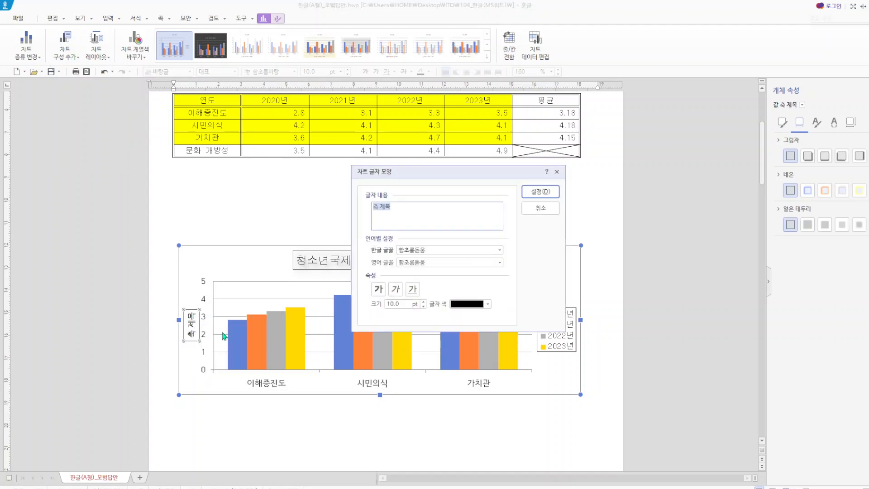
{"action": "key", "text": "BackSpace"}
{"action": "type", "text": "(단위 : 점)"}
- Set both the Korean (한글 글꼴) and English (영어 글꼴) fonts of the value axis title to 돋움 and apply
{"action": "double_click", "coordinate": [416, 250]}
{"action": "type", "text": "돋움"}
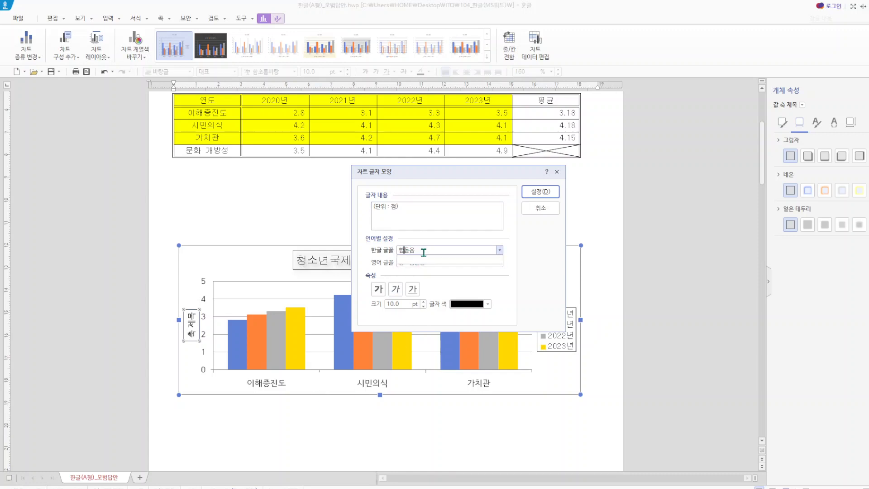
{"action": "left_click", "coordinate": [408, 261]}
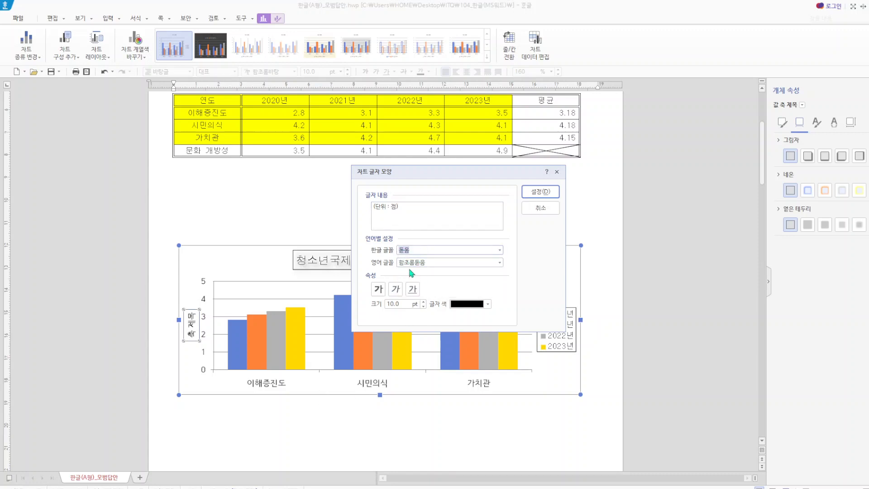
{"action": "left_click", "coordinate": [410, 263]}
{"action": "type", "text": "돋움"}
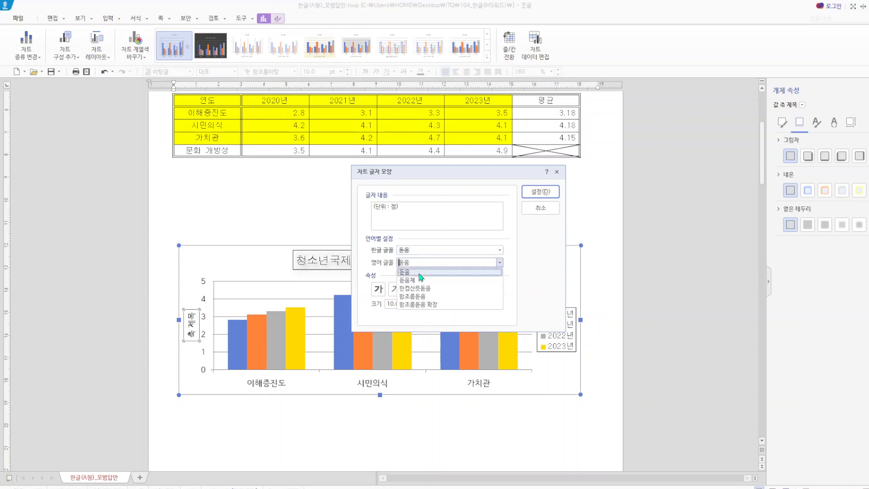
{"action": "left_click", "coordinate": [415, 274]}
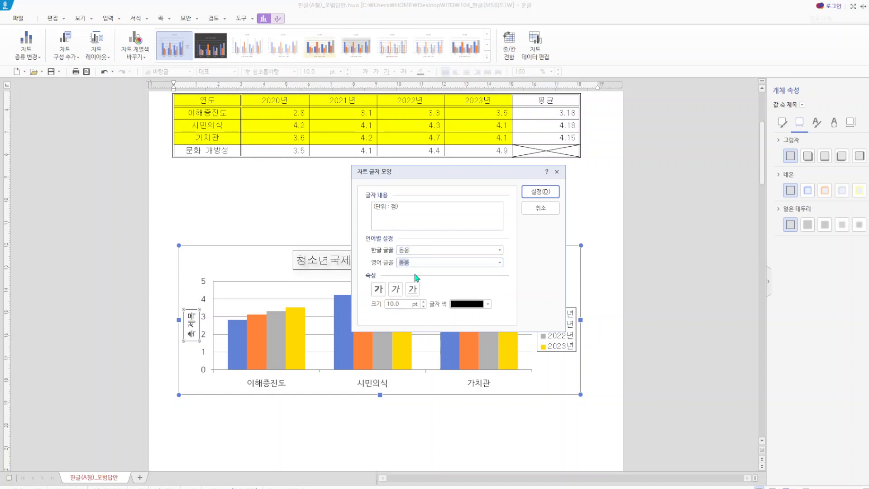
{"action": "left_click", "coordinate": [541, 192]}
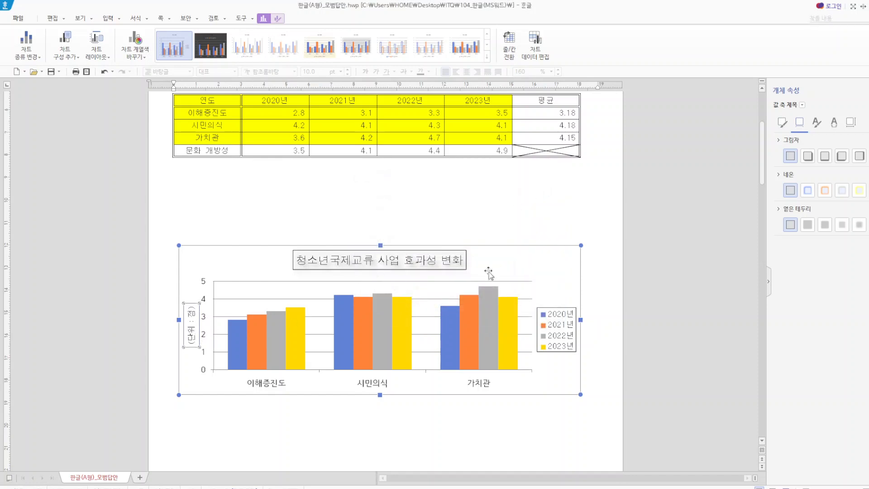
- Set the text direction (글자 방향) of the value axis title to horizontal (가로)
{"action": "left_click", "coordinate": [850, 123]}
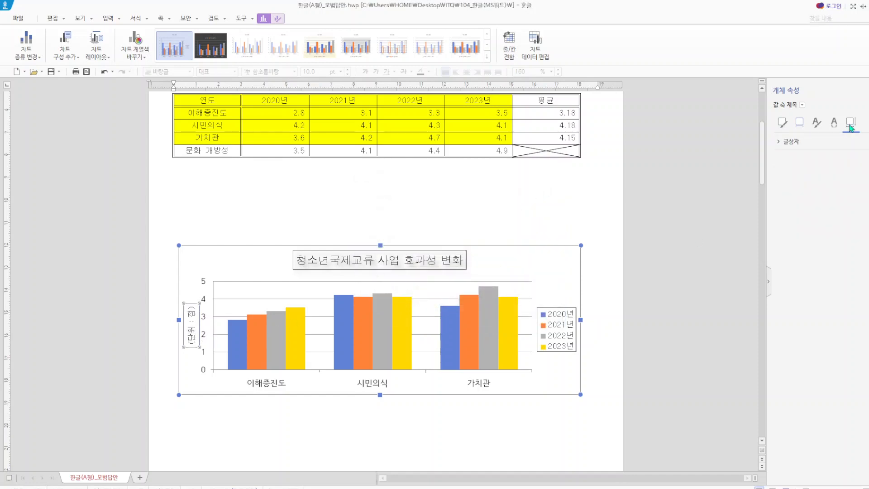
{"action": "left_click", "coordinate": [790, 141]}
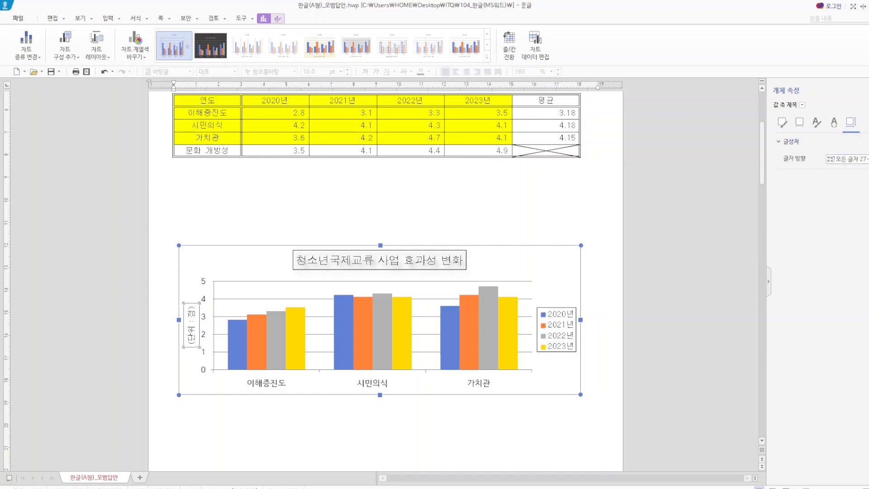
{"action": "left_click", "coordinate": [865, 159]}
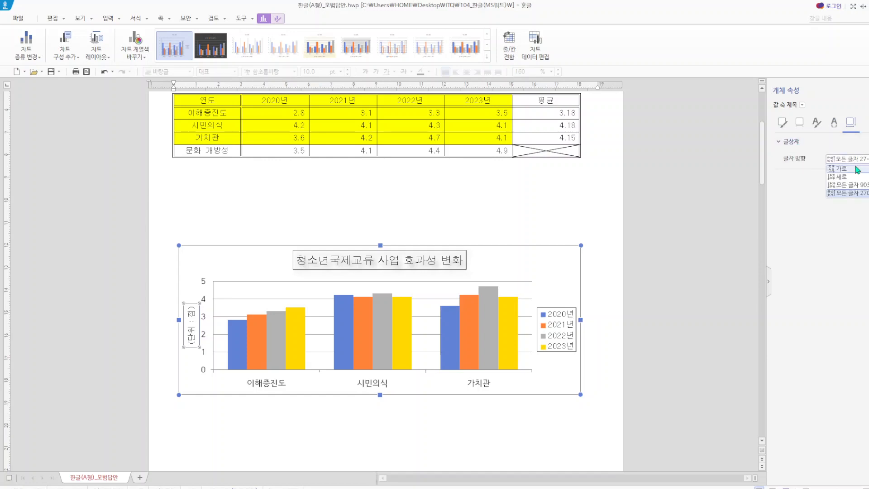
{"action": "left_click", "coordinate": [856, 169]}
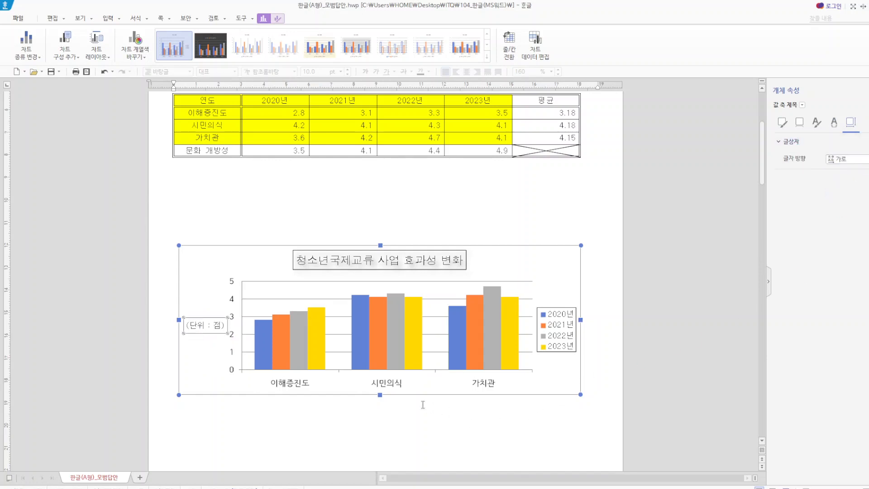
- Open the category axis's character formatting (글자 모양 편집) and set its Korean font (한글 글꼴) to 돋움
{"action": "left_click", "coordinate": [396, 389]}
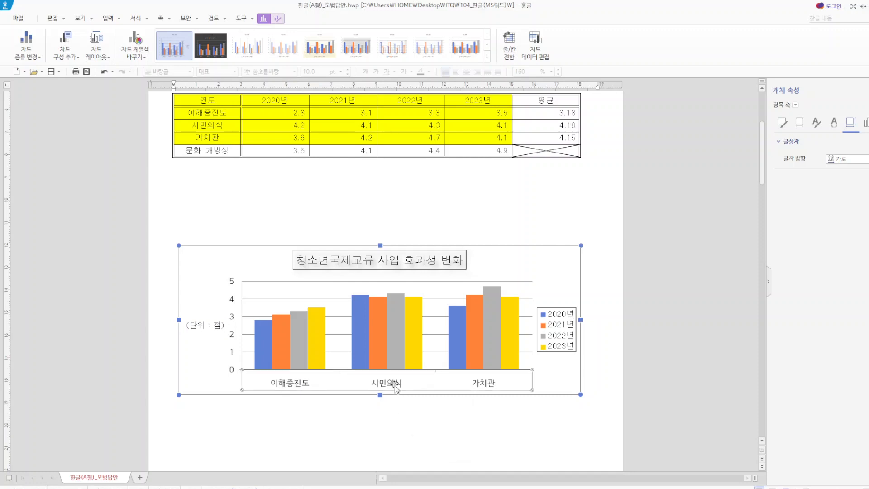
{"action": "right_click", "coordinate": [396, 388]}
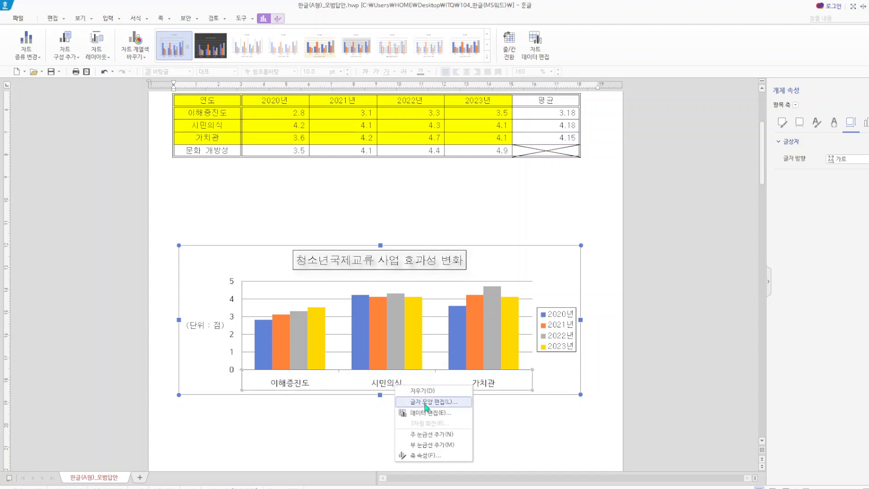
{"action": "left_click", "coordinate": [423, 401]}
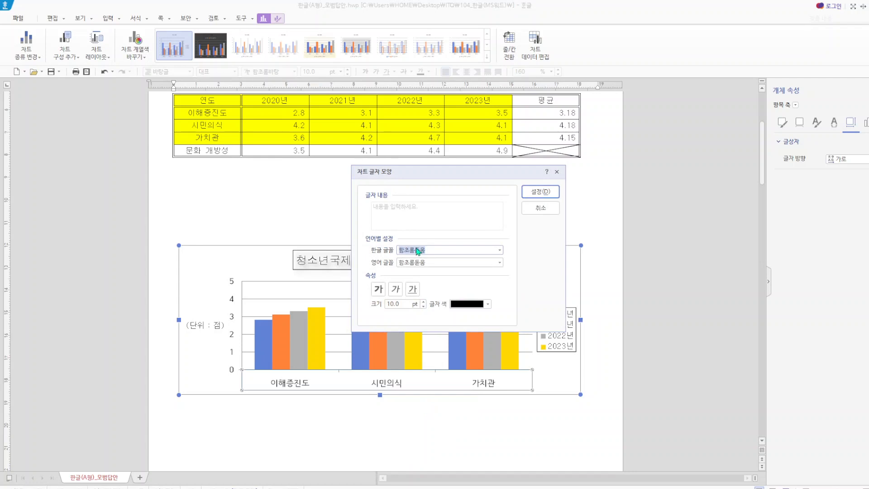
{"action": "left_click", "coordinate": [414, 250]}
{"action": "key", "text": "BackSpace"}
{"action": "key", "text": "BackSpace"}
{"action": "key", "text": "BackSpace"}
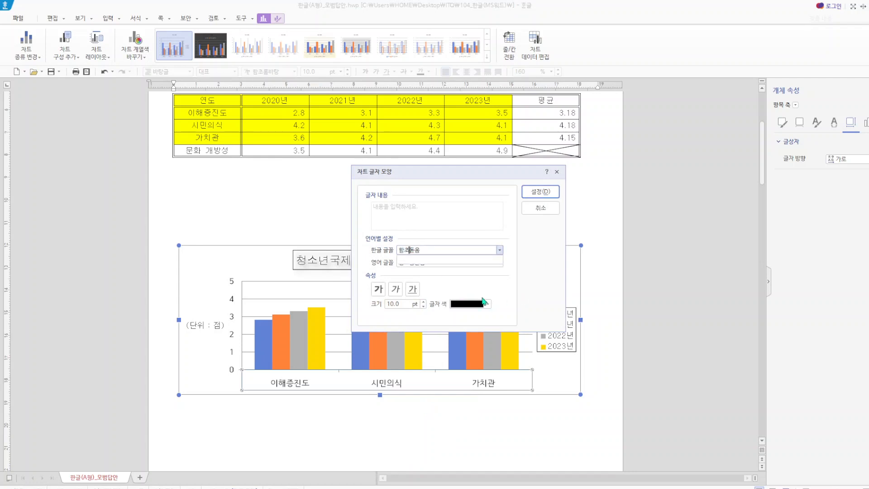
{"action": "key", "text": "Return"}
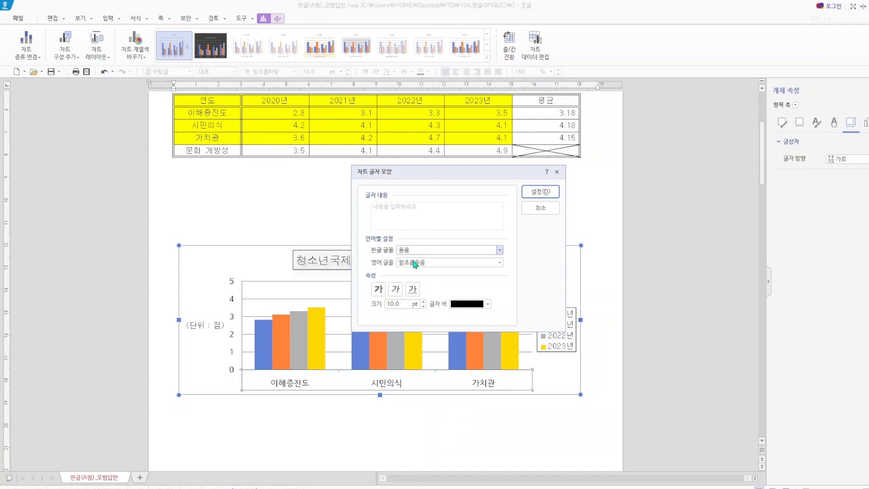
- Set the category axis's English font (영어 글꼴) to 돋움, apply it, and deselect the chart
{"action": "left_click", "coordinate": [417, 262]}
{"action": "key", "text": "BackSpace"}
{"action": "key", "text": "BackSpace"}
{"action": "key", "text": "BackSpace"}
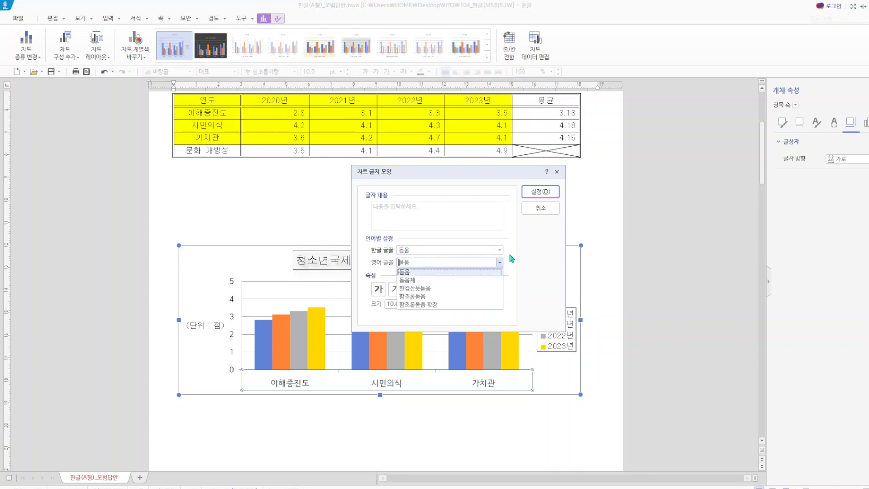
{"action": "left_click", "coordinate": [427, 272]}
{"action": "left_click", "coordinate": [539, 192]}
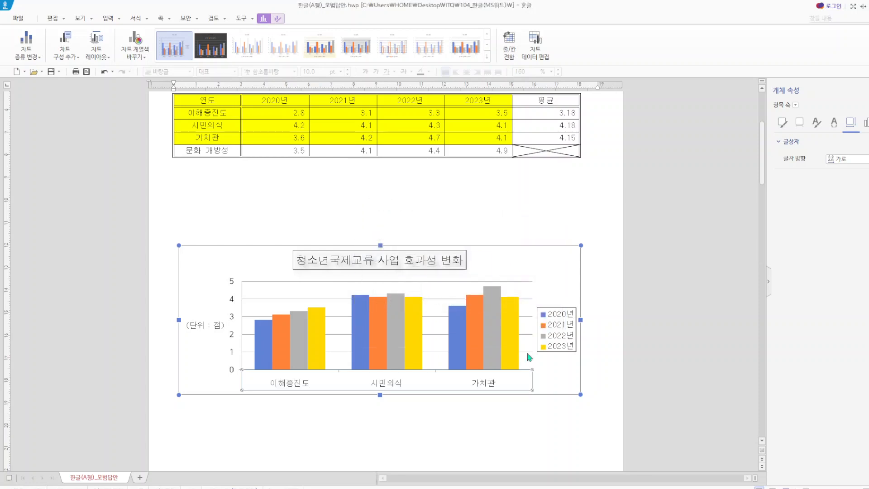
{"action": "left_click", "coordinate": [520, 451]}
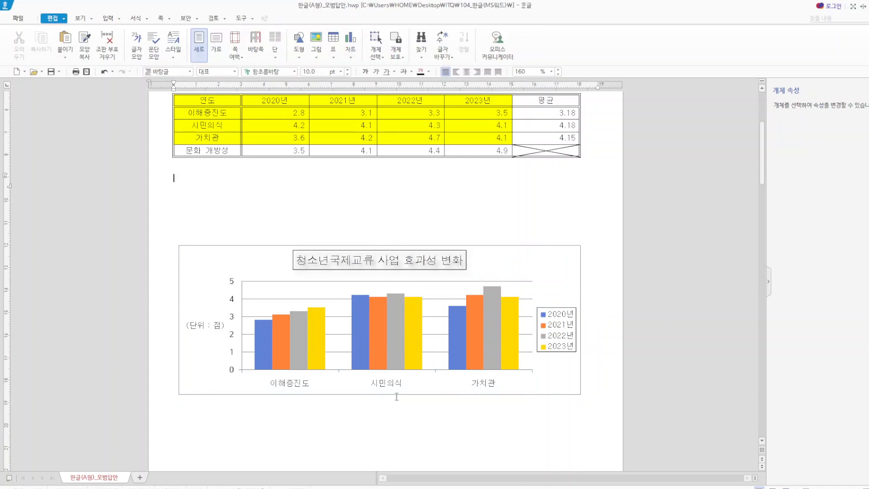
- Open the value axis's character formatting (글자 모양 편집) and set its Korean font (한글 글꼴) to 돋움
{"action": "left_click", "coordinate": [233, 304]}
{"action": "left_click", "coordinate": [234, 304]}
{"action": "right_click", "coordinate": [233, 304]}
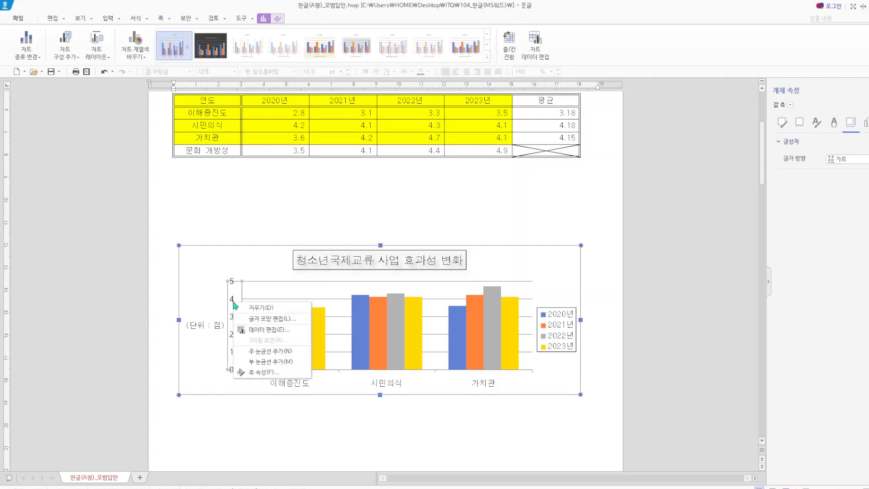
{"action": "left_click", "coordinate": [267, 318]}
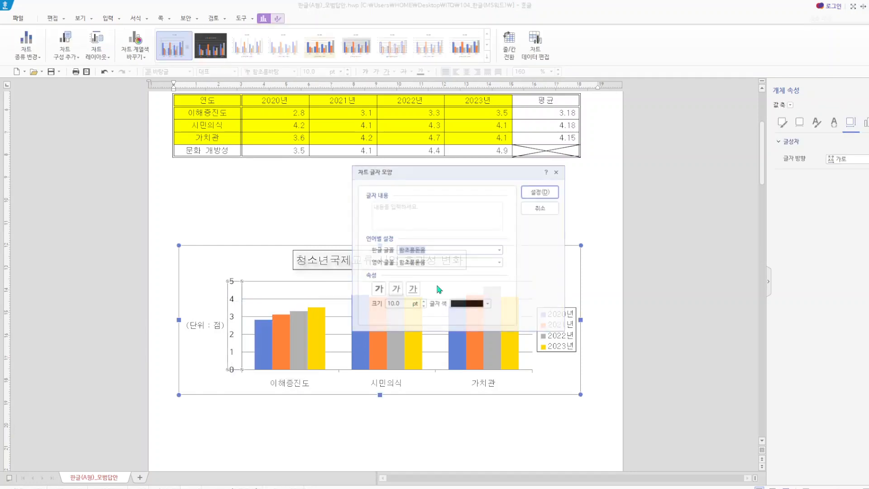
{"action": "left_click", "coordinate": [414, 249]}
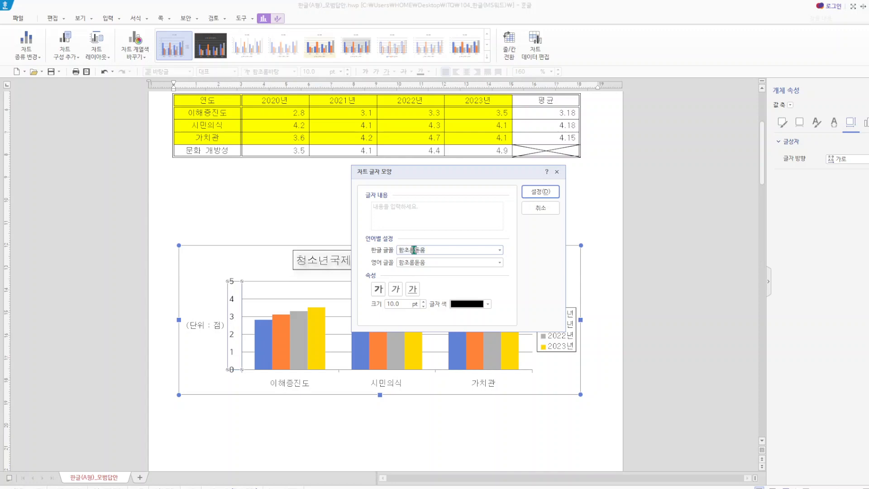
{"action": "key", "text": "BackSpace"}
{"action": "key", "text": "BackSpace"}
{"action": "key", "text": "BackSpace"}
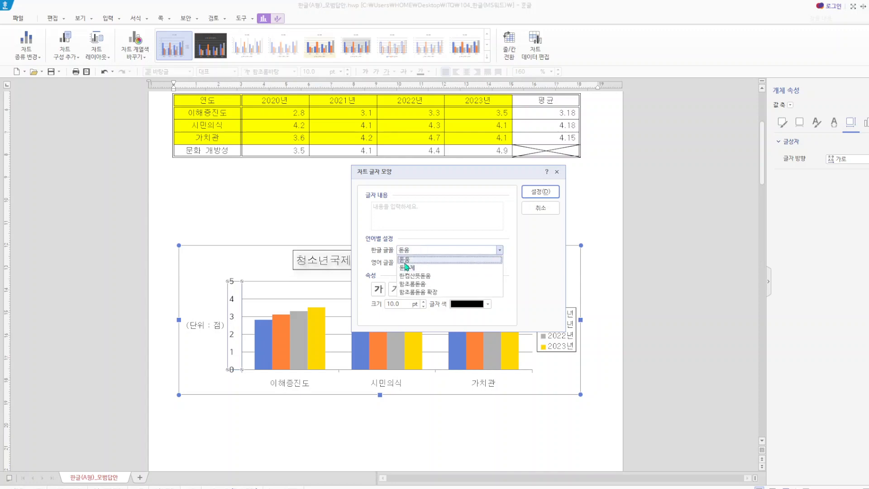
{"action": "left_click", "coordinate": [405, 260]}
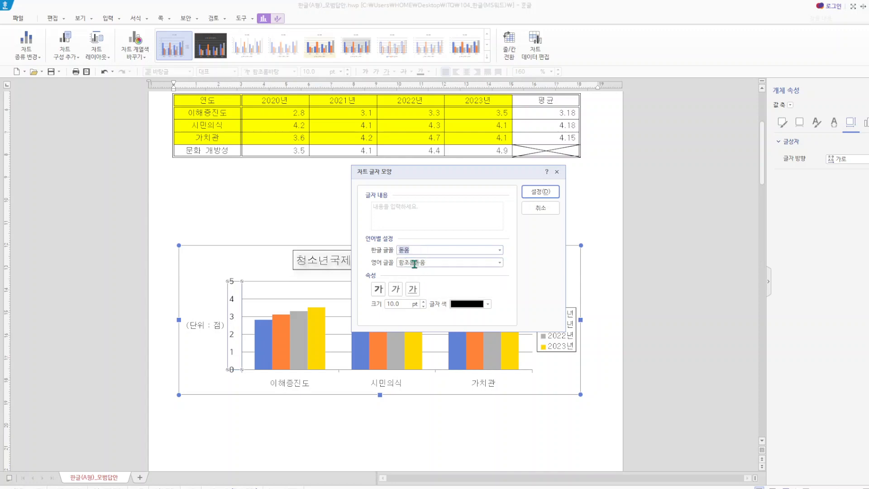
- Set the value axis's English font (영어 글꼴) to 돋움 and apply the formatting
{"action": "key", "text": "BackSpace"}
{"action": "key", "text": "BackSpace"}
{"action": "key", "text": "BackSpace"}
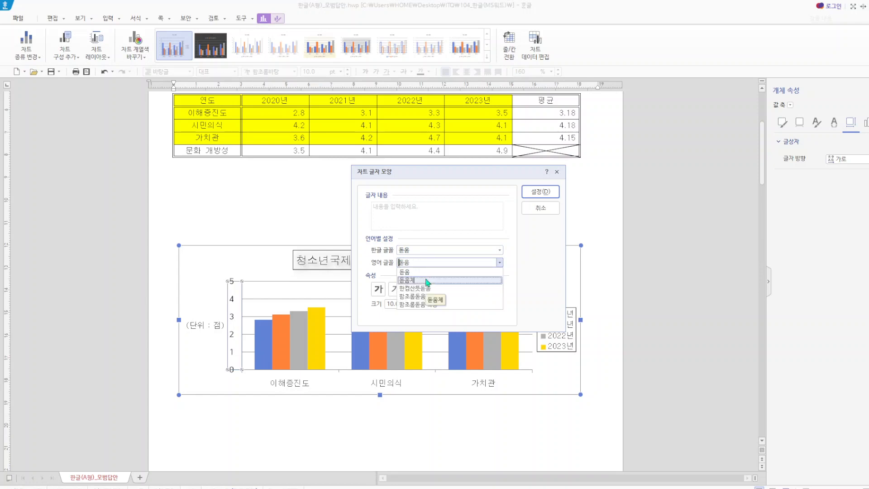
{"action": "left_click", "coordinate": [424, 272]}
{"action": "left_click", "coordinate": [540, 191]}
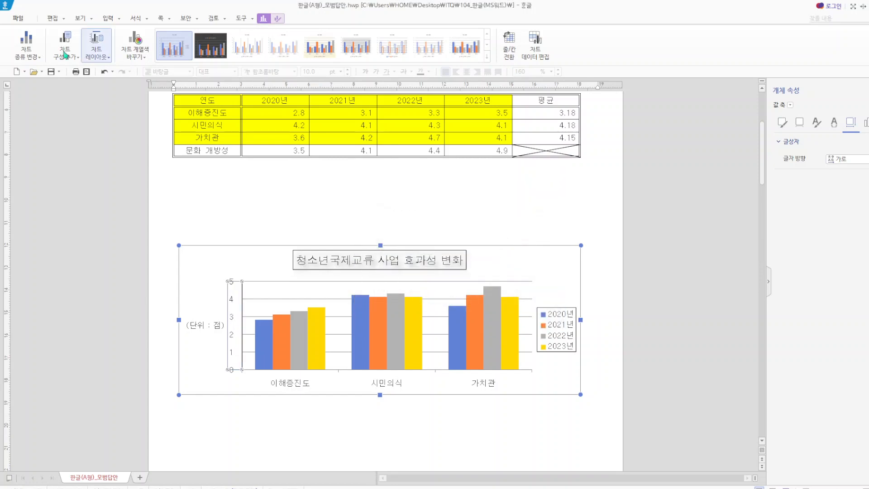
- Start saving the document as a new file and choose the desktop (바탕 화면) as its location
{"action": "left_click", "coordinate": [19, 18]}
{"action": "key", "text": "Escape"}
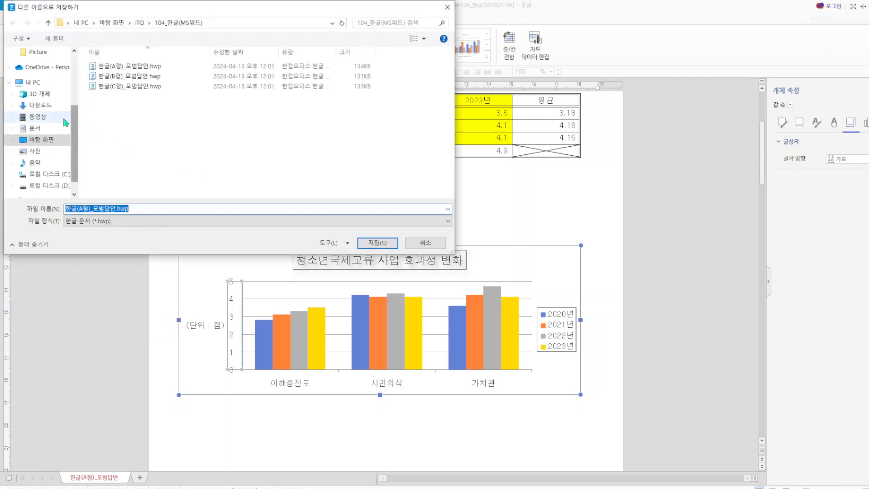
{"action": "scroll", "coordinate": [76, 132], "scroll_direction": "up", "scroll_amount": 3}
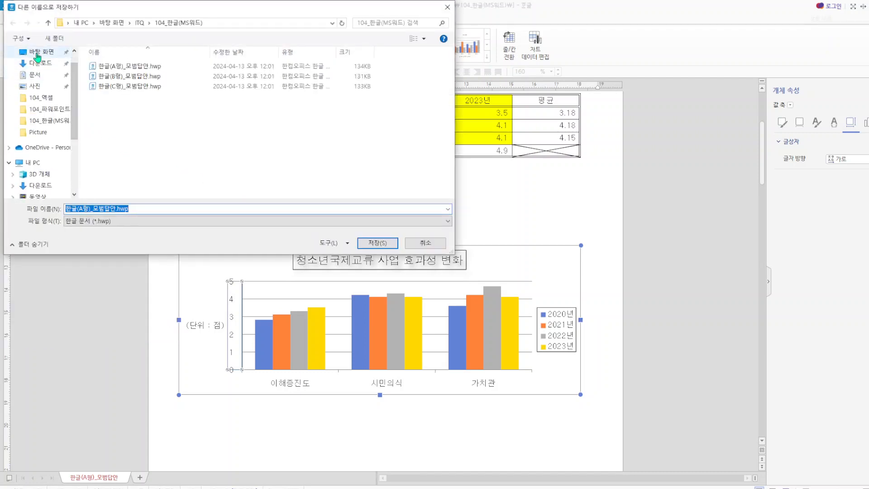
{"action": "left_click", "coordinate": [38, 53]}
{"action": "left_click", "coordinate": [156, 221]}
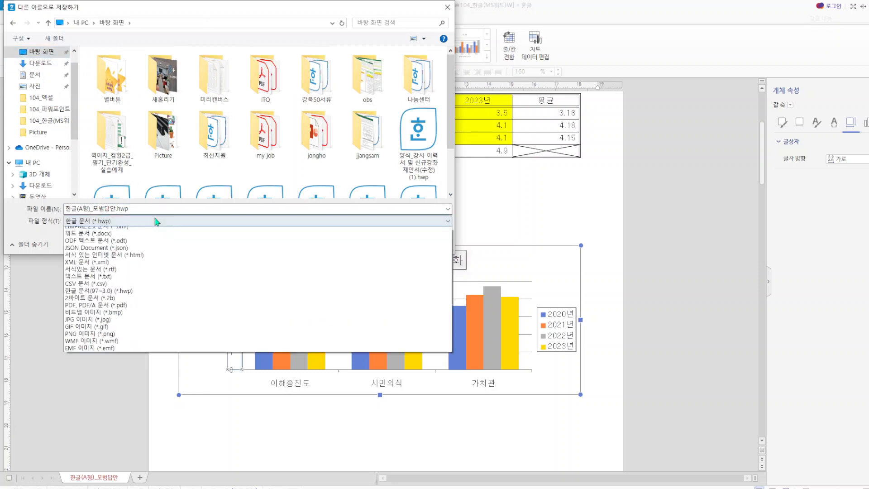
- Name the file 24.4a.ITQ한글 and save it as a Hangul document (*.hwp)
{"action": "left_click", "coordinate": [140, 209]}
{"action": "left_click", "coordinate": [139, 209]}
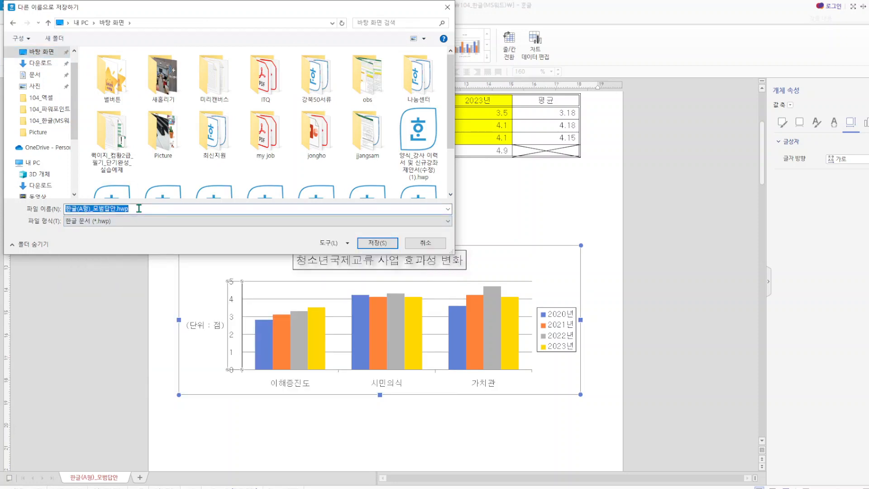
{"action": "type", "text": "24.4"}
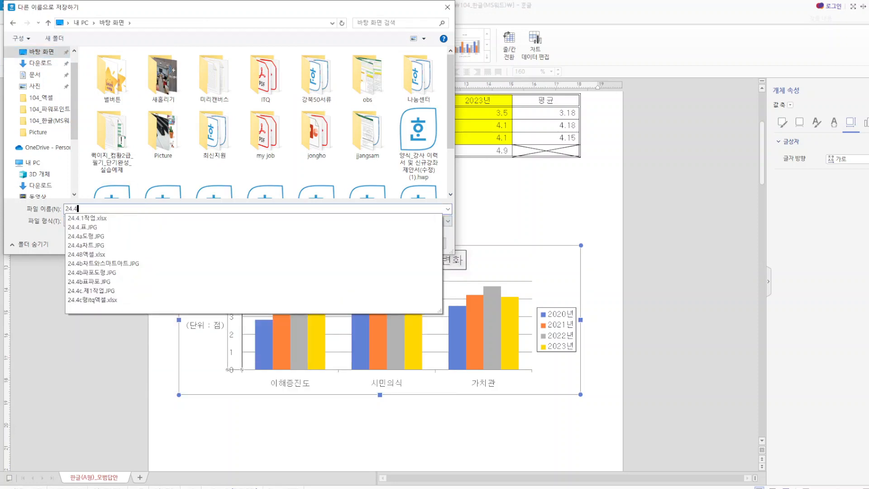
{"action": "type", "text": "a"}
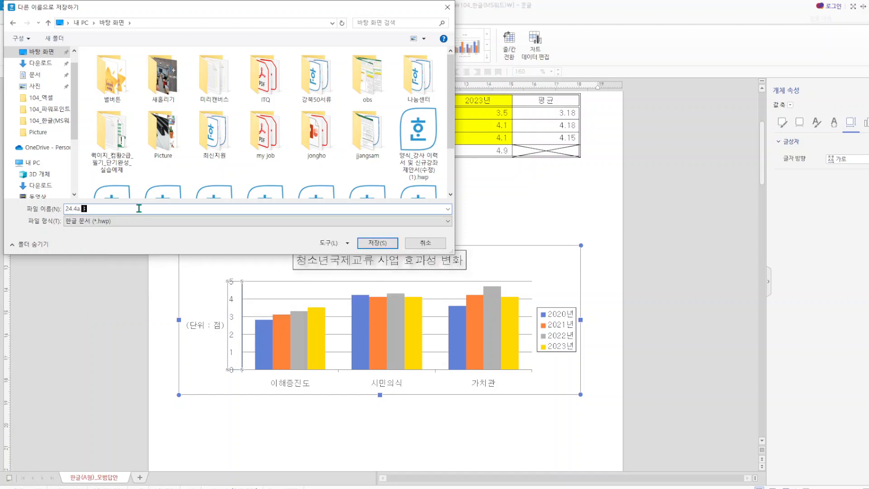
{"action": "type", "text": " ㅅㅂㅂㅂㅑㅅㅂ"}
{"action": "type", "text": "한ㄱ"}
{"action": "left_click", "coordinate": [386, 244]}
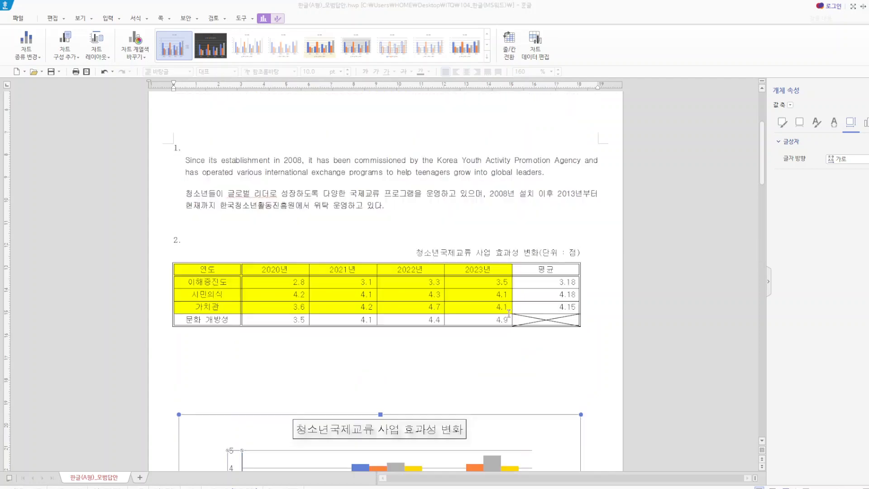
- Open a blank equation editor (수식 편집기) on the line below item 3's equations and close it without entering anything
{"action": "scroll", "coordinate": [524, 324], "scroll_direction": "down", "scroll_amount": 6}
{"action": "scroll", "coordinate": [541, 348], "scroll_direction": "down", "scroll_amount": 7}
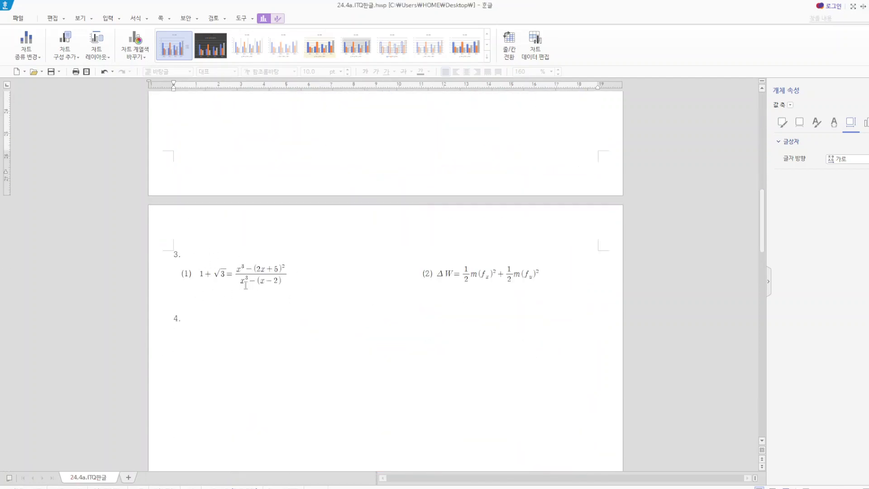
{"action": "left_click", "coordinate": [120, 19]}
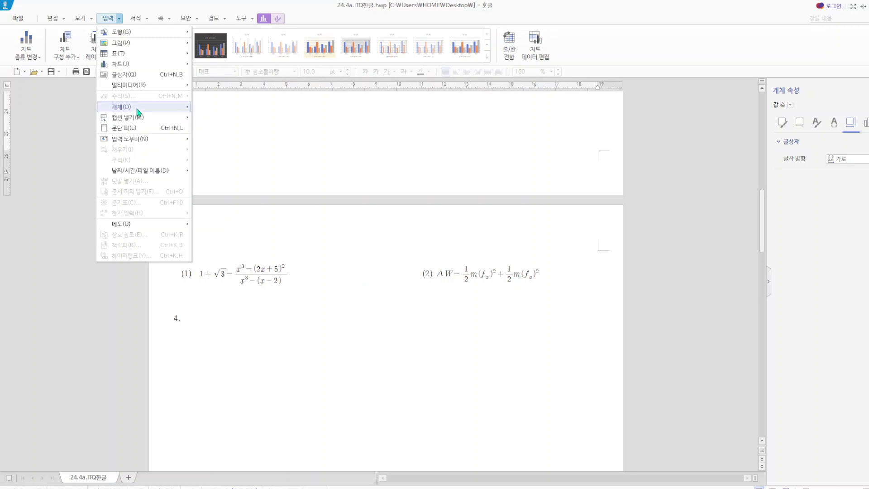
{"action": "mouse_move", "coordinate": [139, 112]}
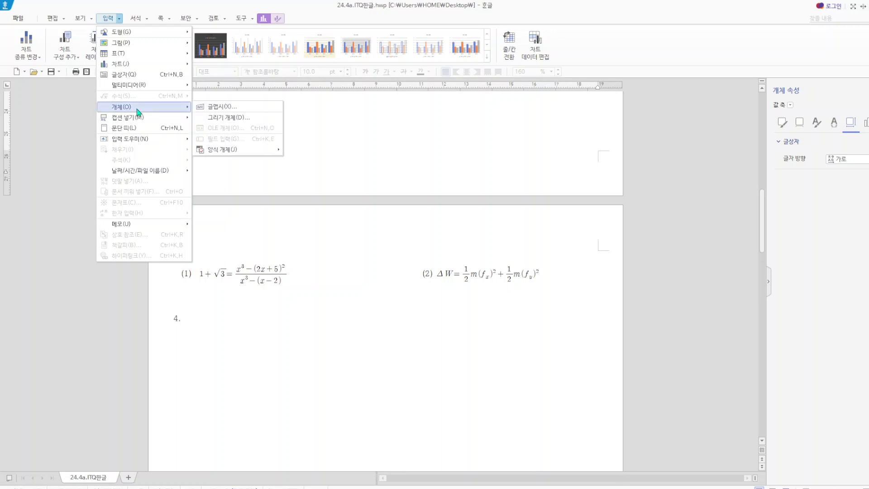
{"action": "left_click", "coordinate": [413, 144]}
{"action": "left_click", "coordinate": [259, 303]}
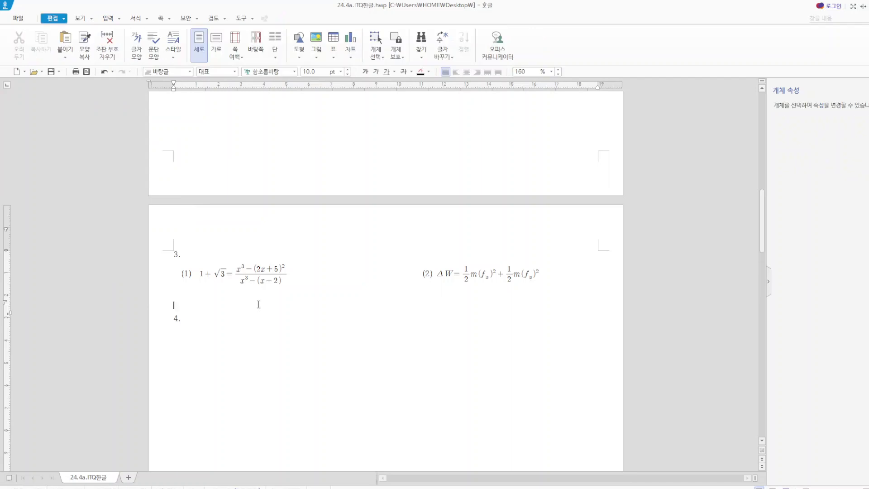
{"action": "left_click", "coordinate": [120, 19]}
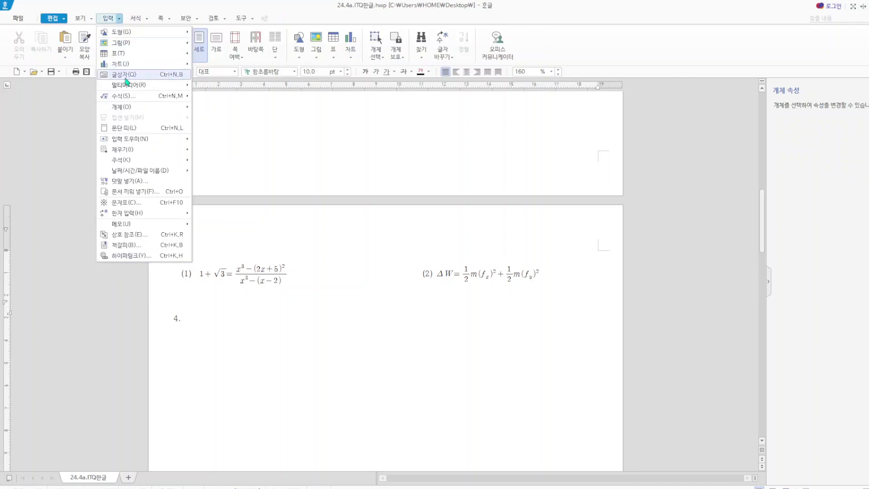
{"action": "left_click", "coordinate": [129, 99]}
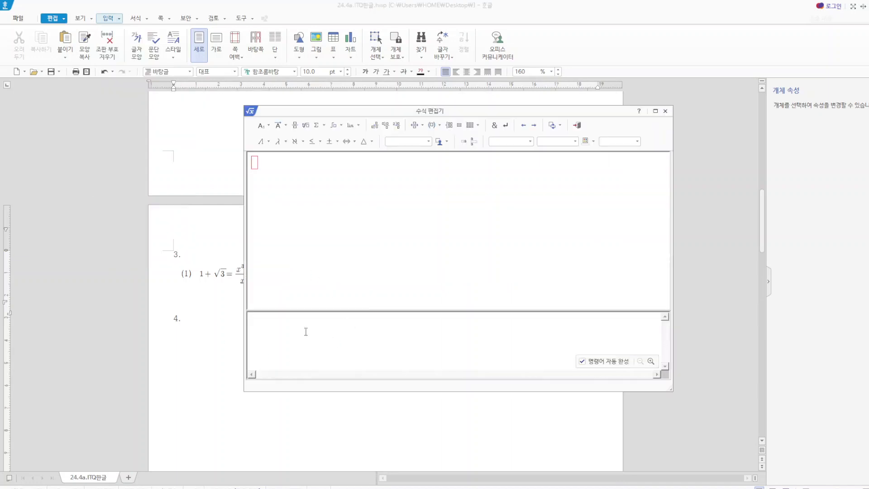
{"action": "left_click", "coordinate": [666, 111]}
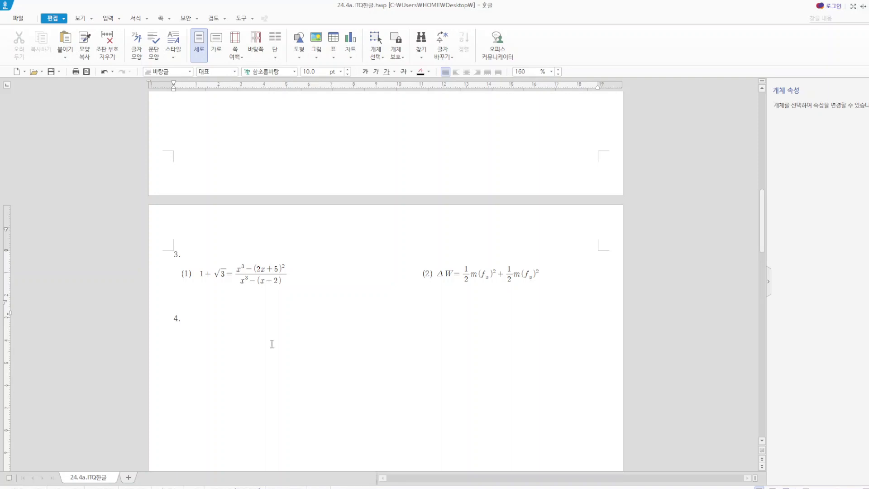
{"action": "scroll", "coordinate": [272, 335], "scroll_direction": "down", "scroll_amount": 3}
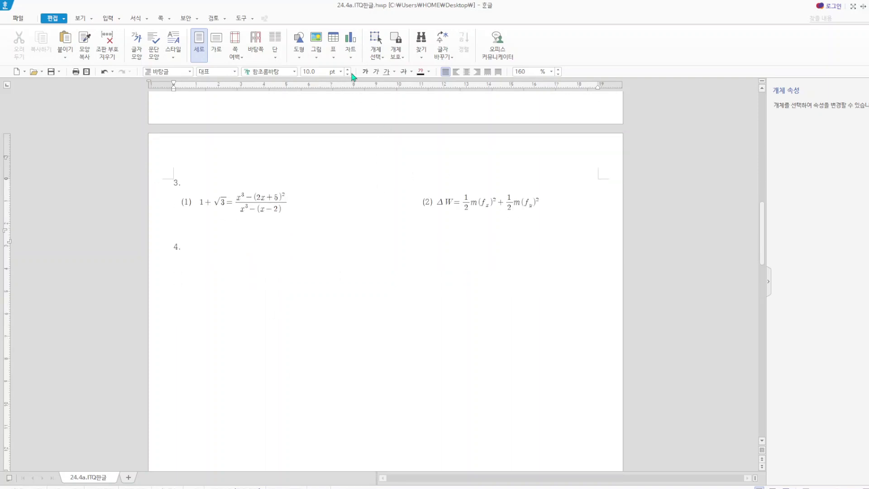
- Draw a rectangle about 85 × 54 mm in the empty area below item 4
{"action": "left_click", "coordinate": [299, 57]}
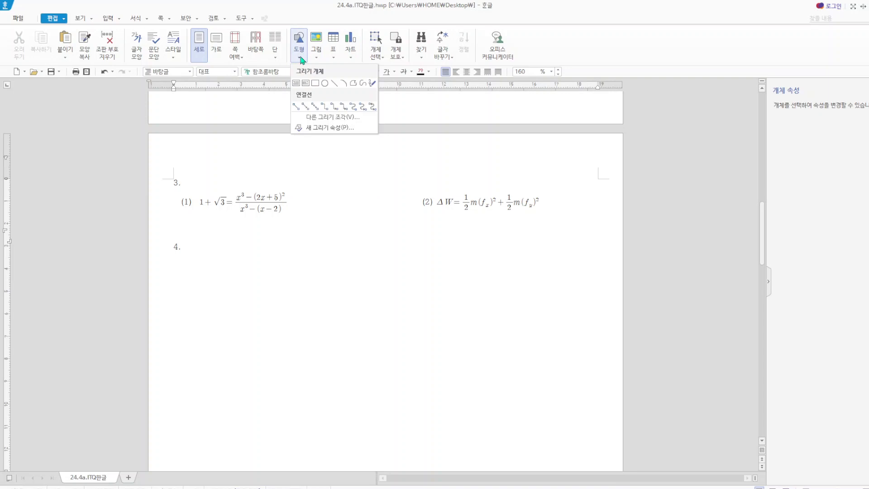
{"action": "left_click", "coordinate": [315, 83]}
{"action": "left_click_drag", "start_coordinate": [259, 286], "coordinate": [451, 408]}
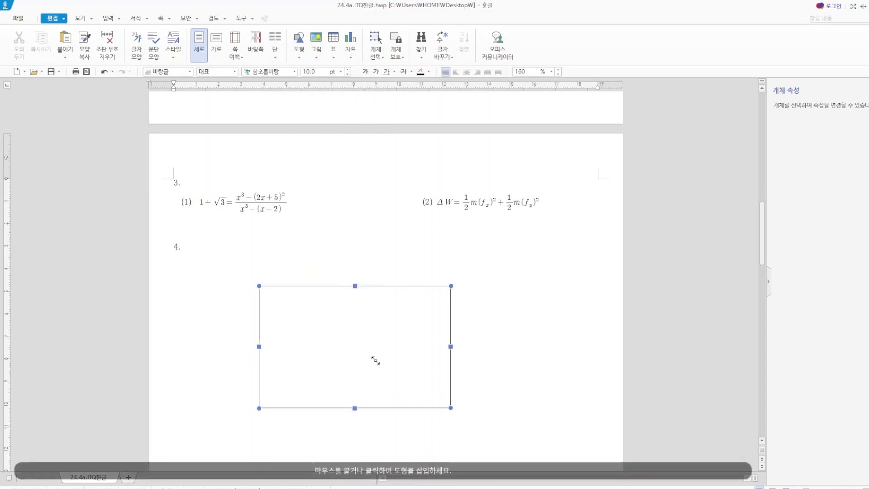
- Set the rectangle's width to 145 mm and height to 130 mm, and fix its size (크기 고정)
{"action": "right_click", "coordinate": [335, 330]}
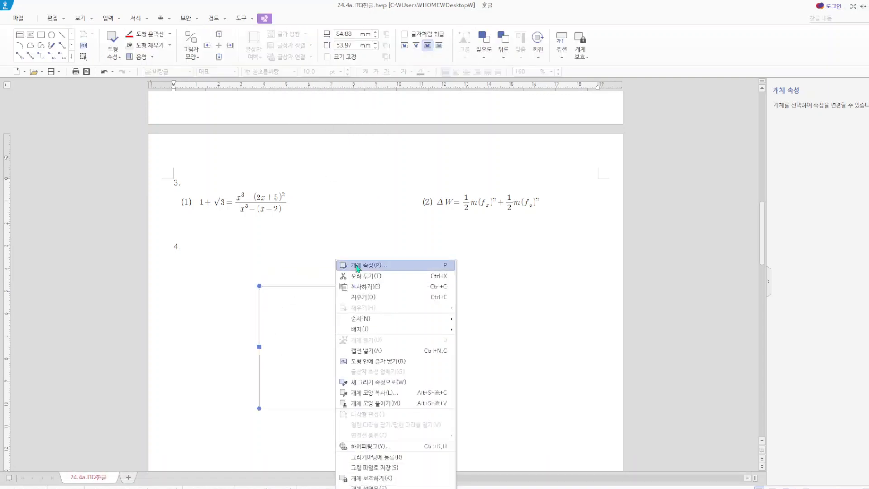
{"action": "left_click", "coordinate": [357, 266]}
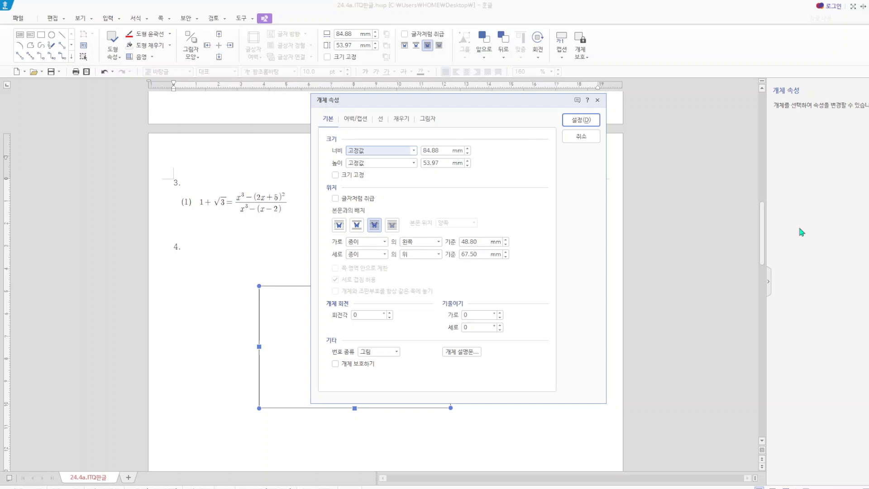
{"action": "left_click_drag", "start_coordinate": [444, 150], "coordinate": [411, 167]}
{"action": "type", "text": "145"}
{"action": "type", "text": "130"}
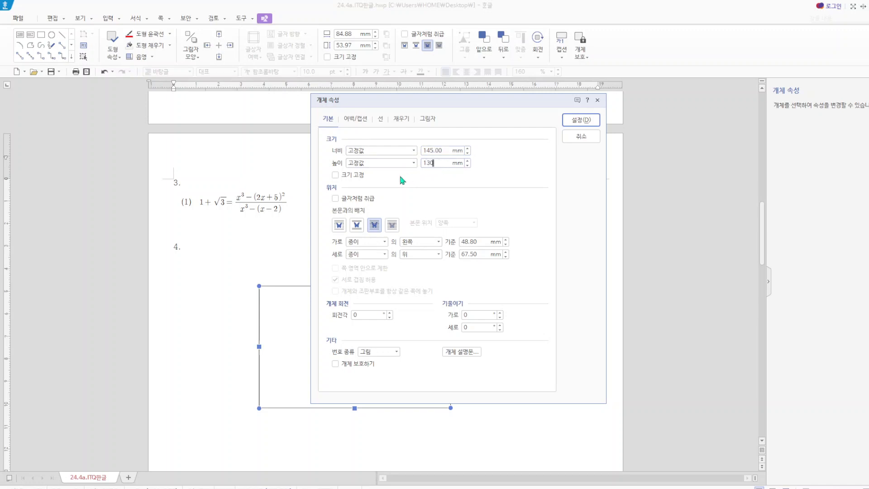
{"action": "left_click", "coordinate": [335, 175]}
- Fill the rectangle with a light lavender face color (면 색) and apply the object properties
{"action": "left_click", "coordinate": [400, 121]}
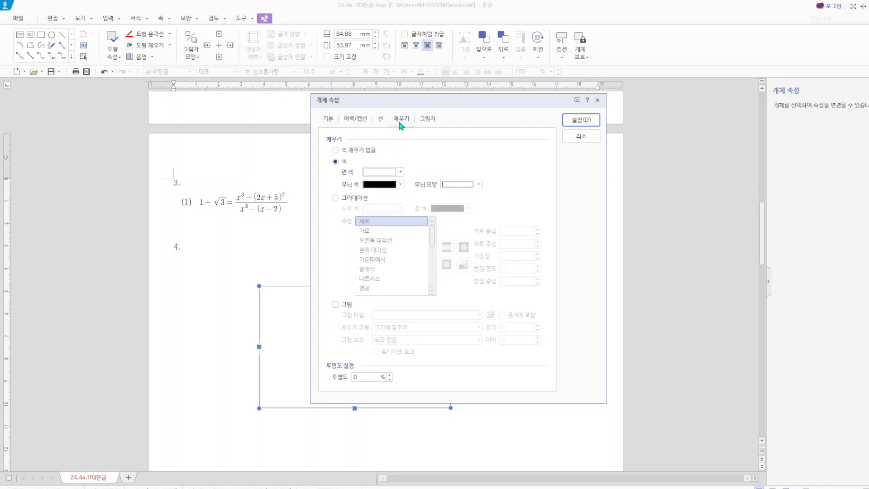
{"action": "left_click", "coordinate": [400, 172]}
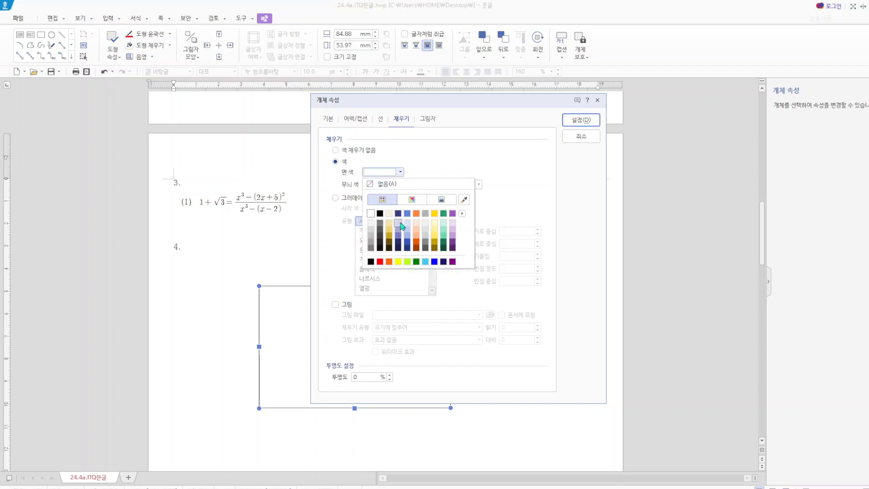
{"action": "left_click", "coordinate": [398, 223]}
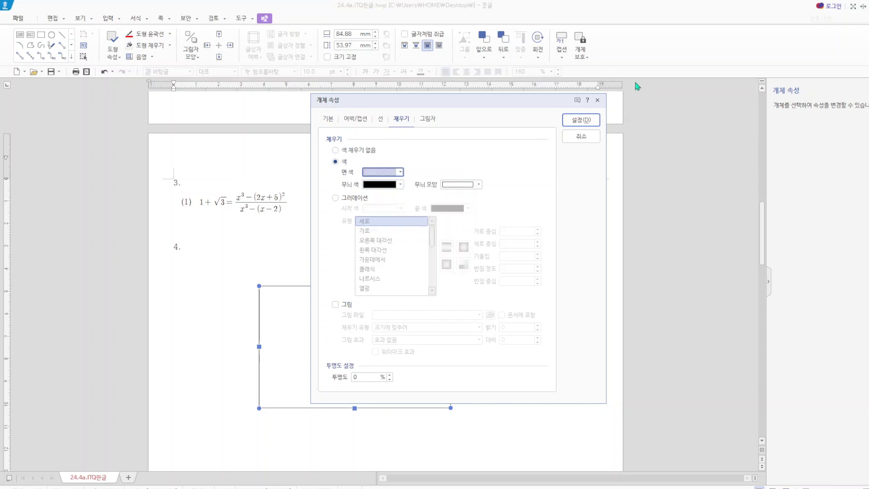
{"action": "left_click", "coordinate": [583, 119]}
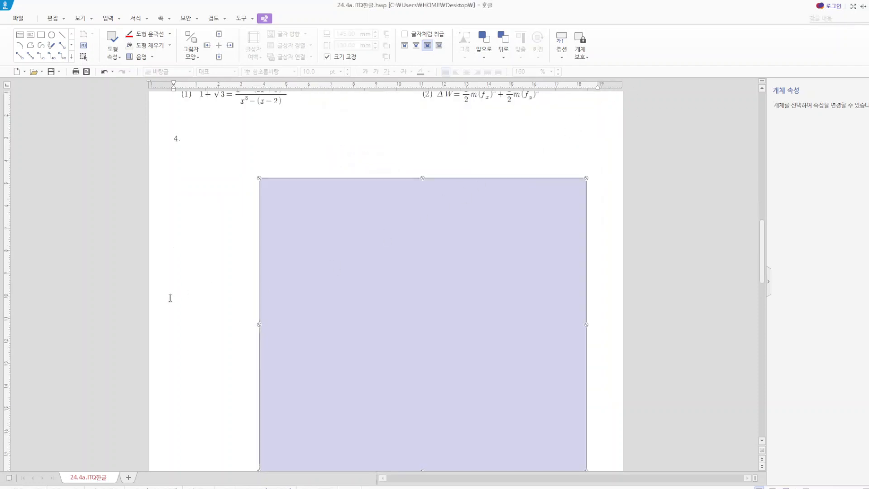
- Draw a horizontal text box about 99 × 17 mm across the upper edge of the lavender rectangle
{"action": "left_click", "coordinate": [185, 295]}
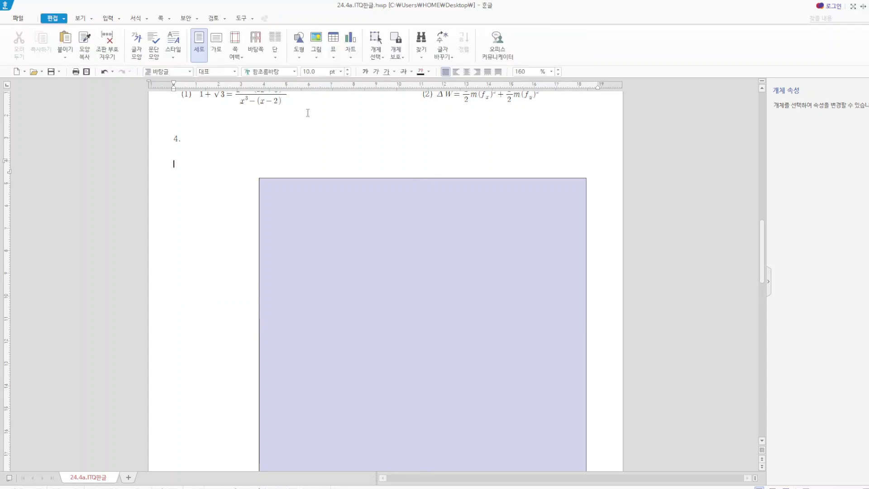
{"action": "left_click", "coordinate": [299, 54]}
{"action": "left_click", "coordinate": [300, 88]}
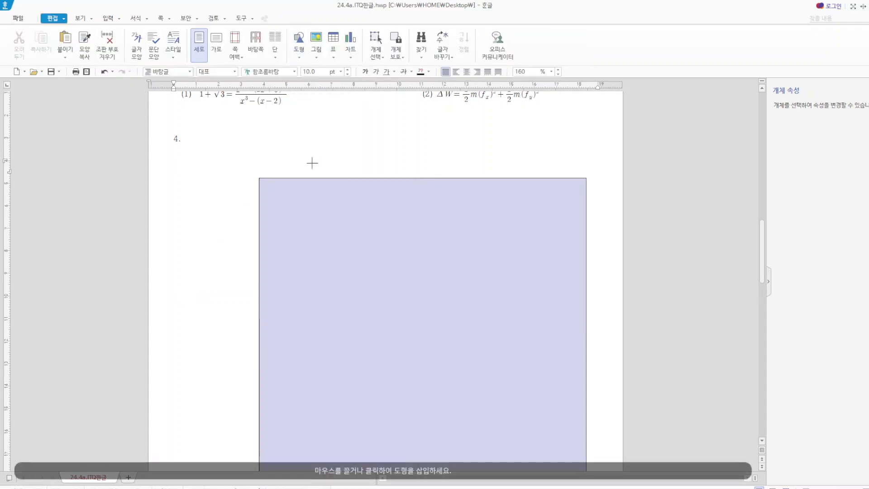
{"action": "mouse_move", "coordinate": [300, 162]}
{"action": "left_mouse_down"}
{"action": "mouse_move", "coordinate": [408, 201]}
{"action": "mouse_move", "coordinate": [524, 198]}
{"action": "left_mouse_up"}
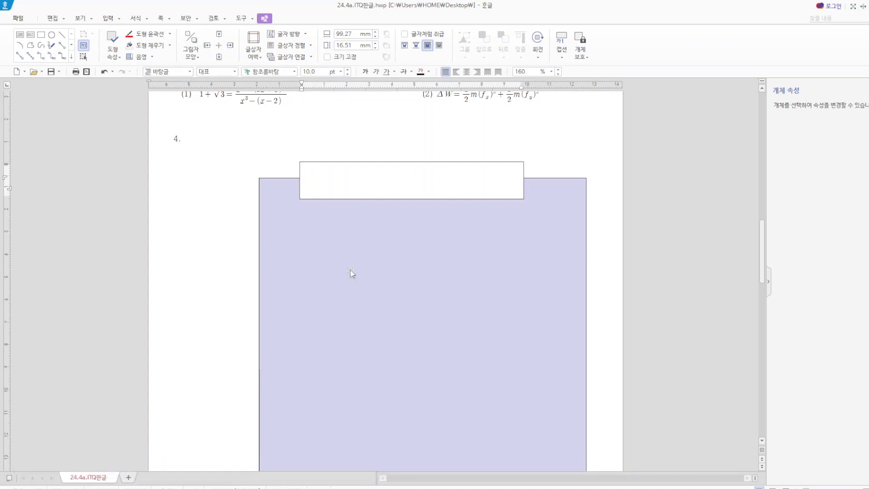
- Move the lavender rectangle and the text box toward the page's left margin, keeping the text box over the rectangle's upper edge
{"action": "left_click_drag", "start_coordinate": [352, 272], "coordinate": [291, 271]}
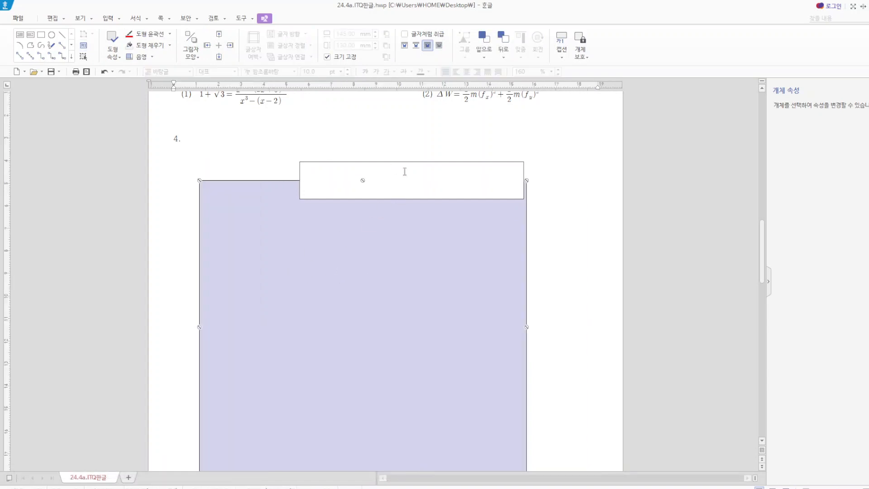
{"action": "left_click_drag", "start_coordinate": [411, 164], "coordinate": [357, 162]}
{"action": "left_click", "coordinate": [616, 232]}
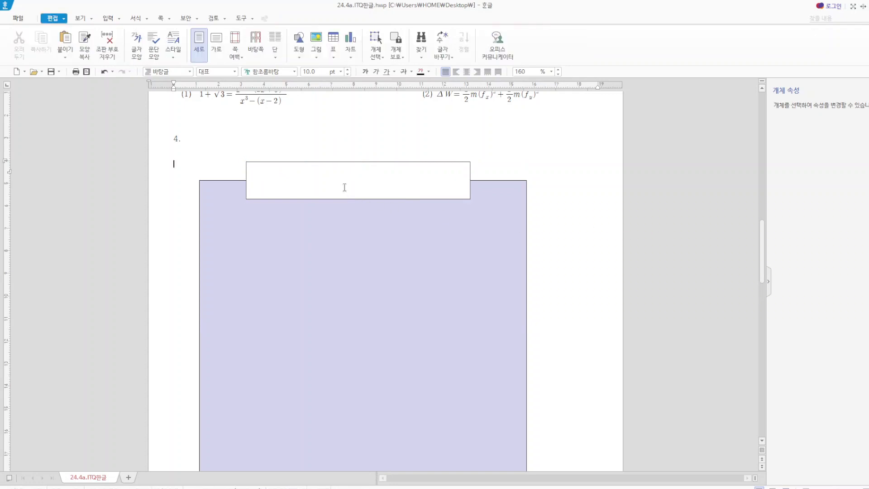
- Enter the title 건강하고 행복한 청소년 활동 in the text box
{"action": "left_click", "coordinate": [345, 187]}
{"action": "type", "text": "건강하고 해"}
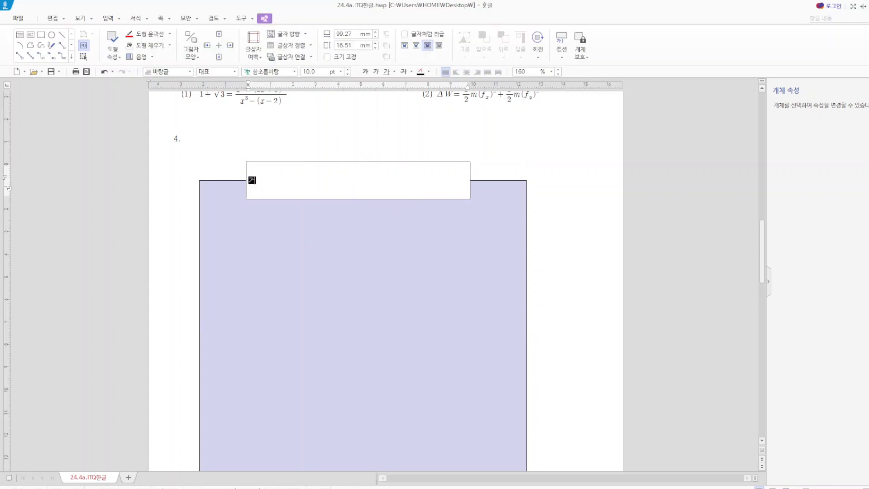
{"action": "type", "text": "행복한 청소"}
{"action": "type", "text": "년 활도"}
- Set the text box title's font to 돋움 and its size to 22 pt
{"action": "left_click_drag", "start_coordinate": [362, 180], "coordinate": [241, 171]}
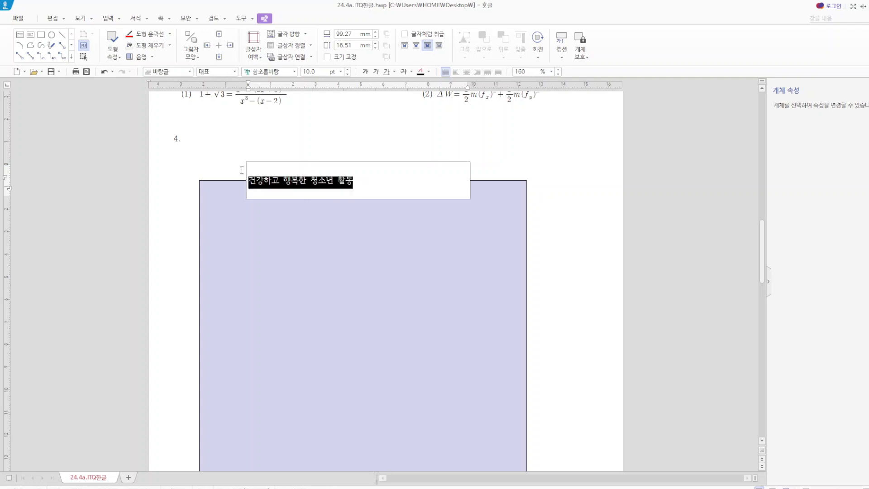
{"action": "left_click", "coordinate": [284, 73]}
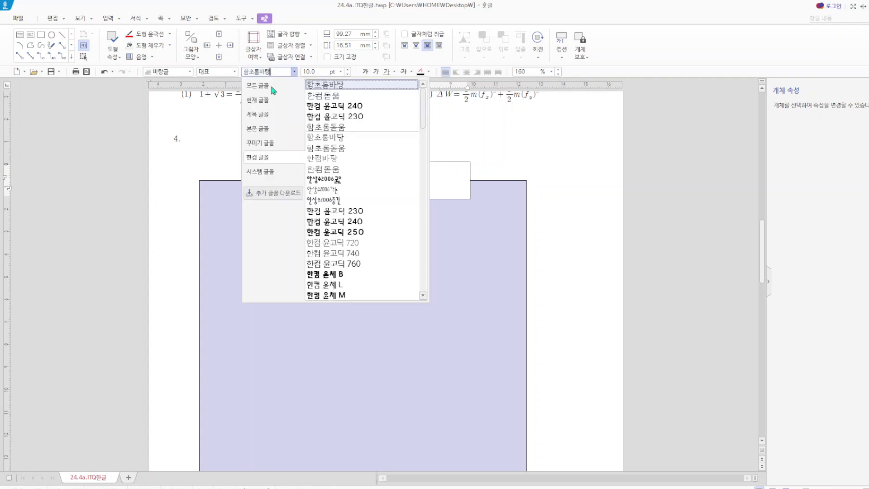
{"action": "left_click", "coordinate": [270, 84]}
{"action": "left_click", "coordinate": [317, 105]}
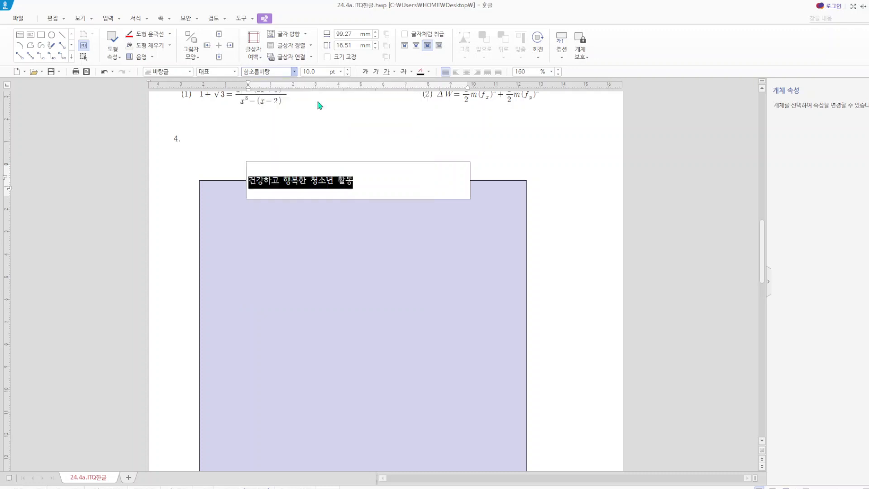
{"action": "left_click", "coordinate": [295, 72]}
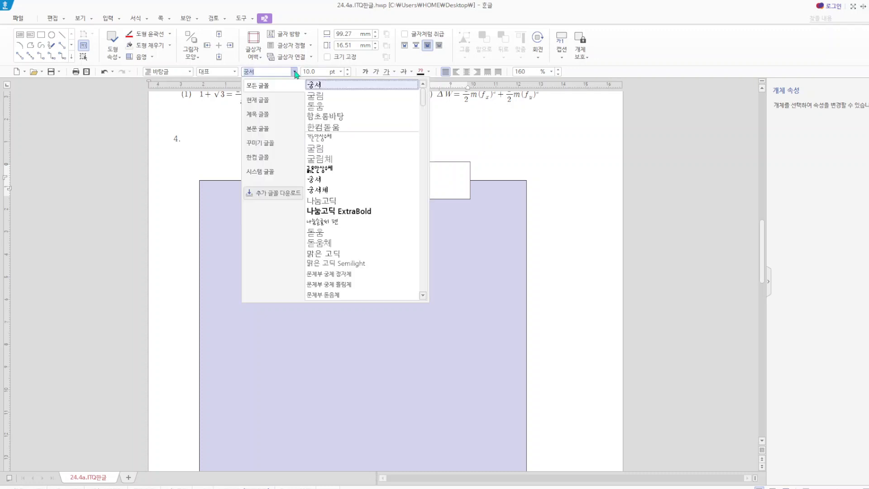
{"action": "left_click", "coordinate": [316, 101]}
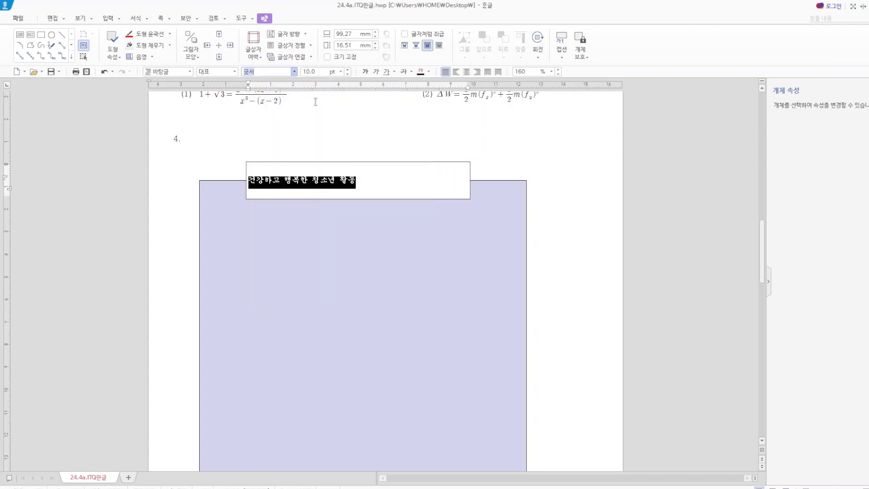
{"action": "left_click", "coordinate": [322, 72]}
{"action": "type", "text": "2"}
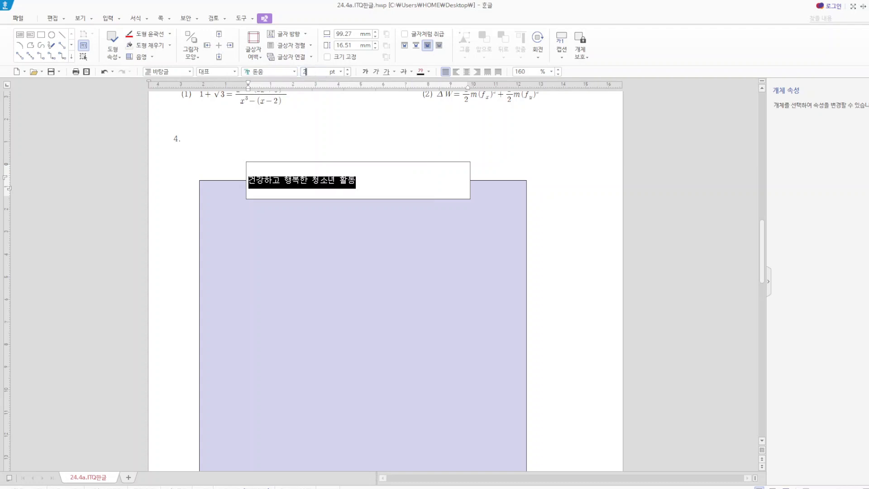
{"action": "type", "text": "22"}
{"action": "key", "text": "Return"}
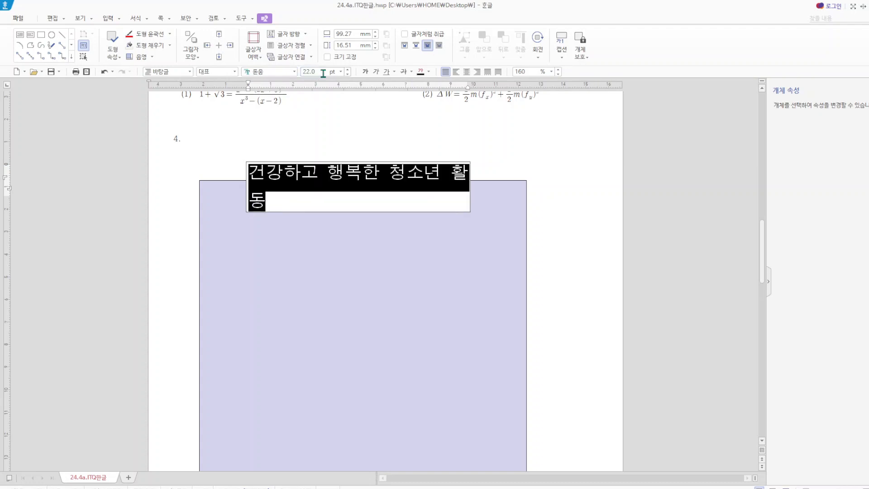
- Center the title in the text box and color its text white
{"action": "left_click", "coordinate": [466, 72]}
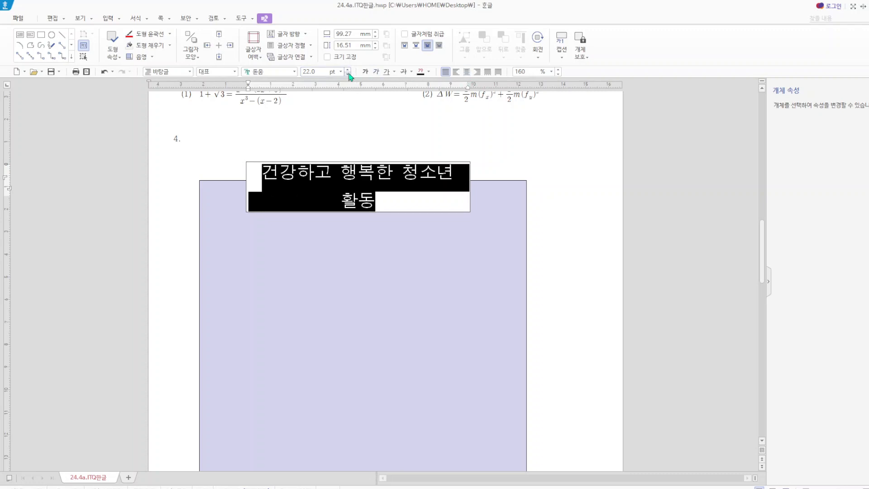
{"action": "left_click", "coordinate": [429, 72]}
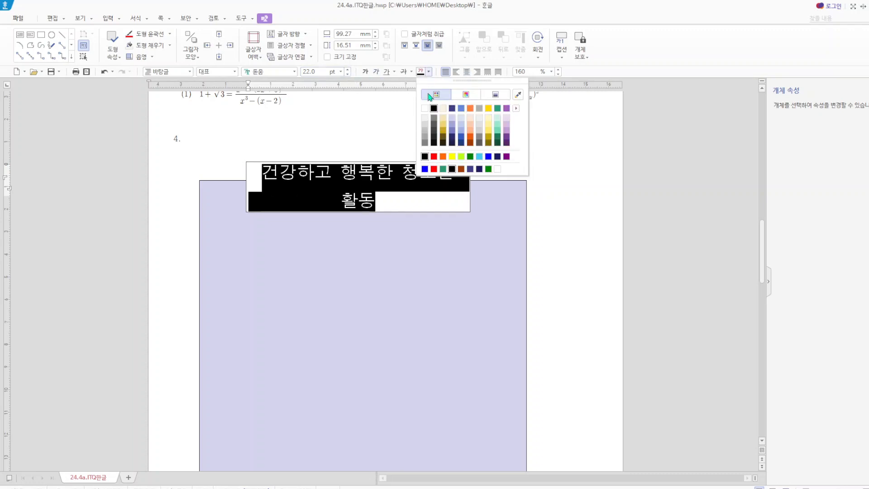
{"action": "left_click", "coordinate": [425, 108]}
- Try a width of 170 mm and a height of 115 mm with fixed size (크기 고정) for the title text box
{"action": "left_click", "coordinate": [452, 211]}
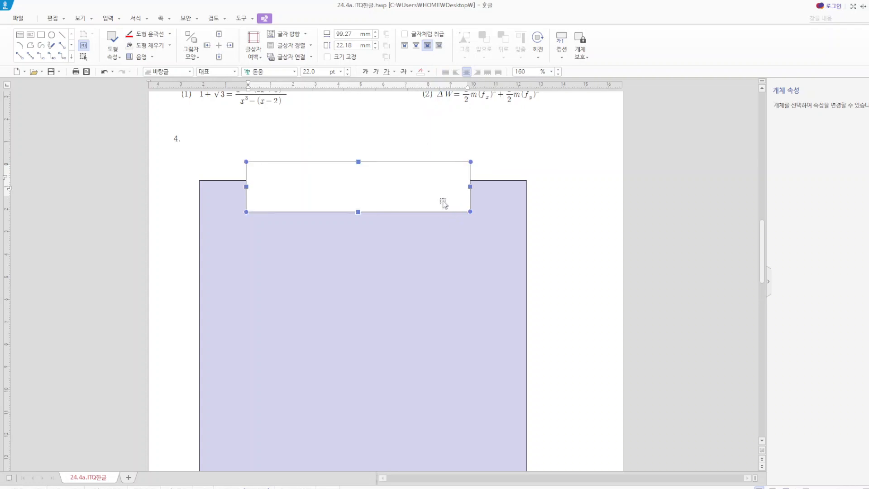
{"action": "double_click", "coordinate": [443, 203]}
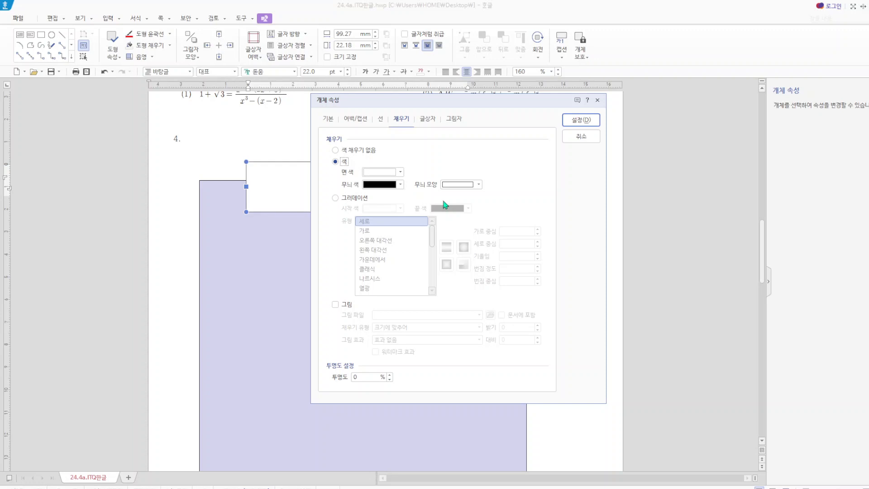
{"action": "left_click", "coordinate": [331, 120]}
{"action": "left_click_drag", "start_coordinate": [445, 152], "coordinate": [402, 151]}
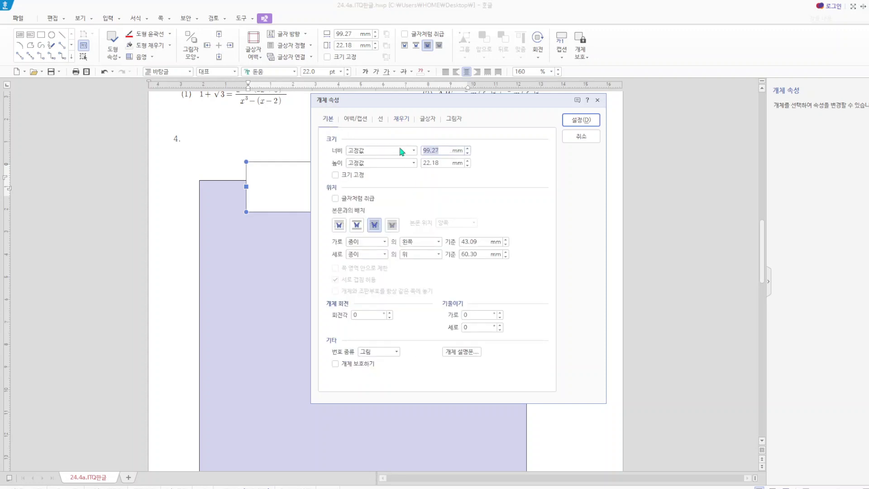
{"action": "type", "text": "170"}
{"action": "left_click_drag", "start_coordinate": [444, 163], "coordinate": [410, 164]}
{"action": "type", "text": "115"}
{"action": "left_click", "coordinate": [336, 176]}
- Try semicircular corners (반원) and a blue fill on the title text box, and undo the applied properties
{"action": "left_click", "coordinate": [380, 118]}
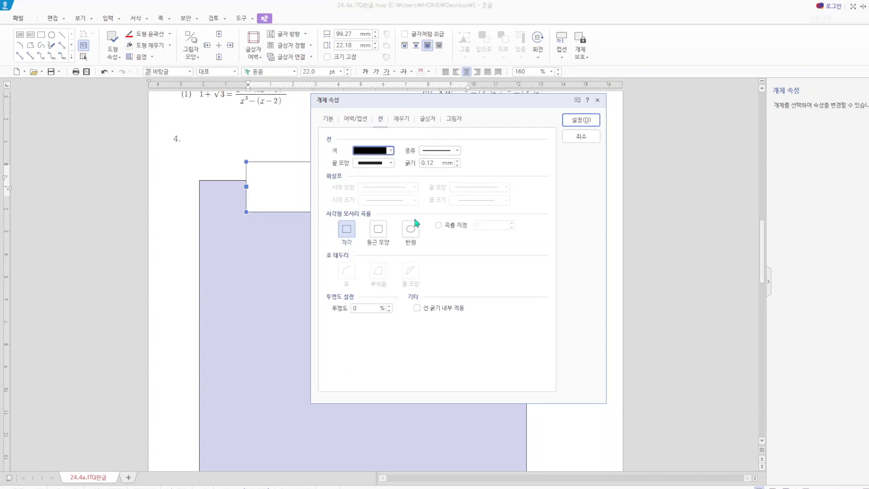
{"action": "left_click", "coordinate": [412, 232]}
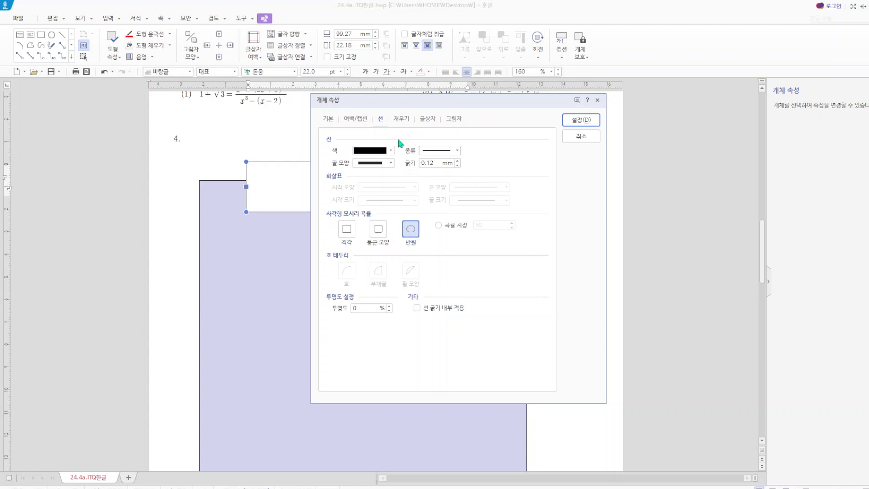
{"action": "left_click", "coordinate": [403, 120]}
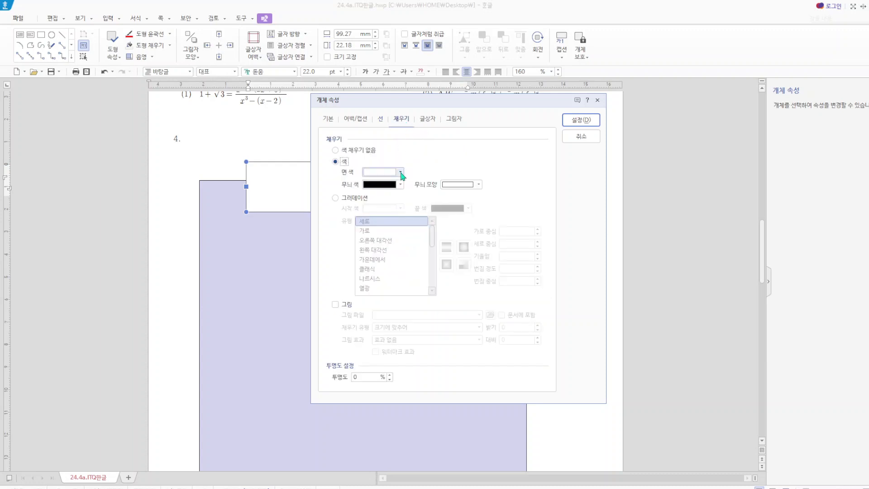
{"action": "left_click", "coordinate": [401, 172]}
{"action": "left_click", "coordinate": [434, 262]}
{"action": "left_click", "coordinate": [577, 122]}
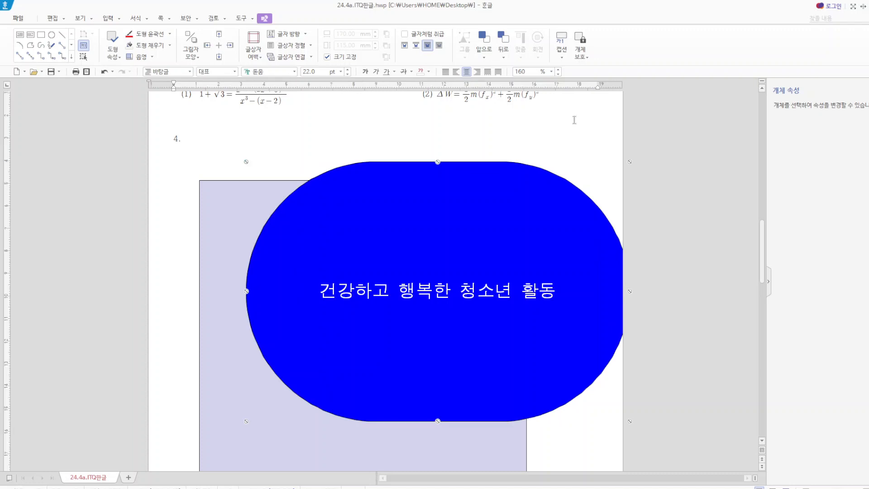
{"action": "key", "text": "ctrl+z"}
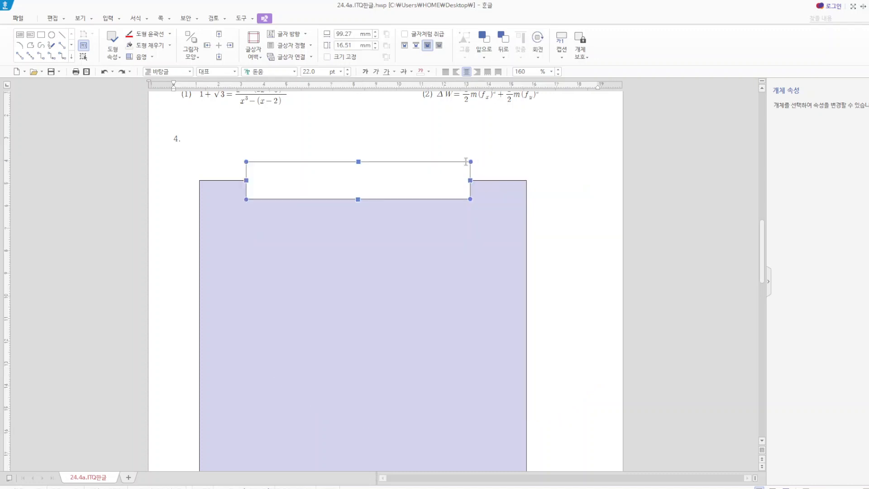
- Open the title text box's size settings in its object properties (개체 속성)
{"action": "double_click", "coordinate": [388, 178]}
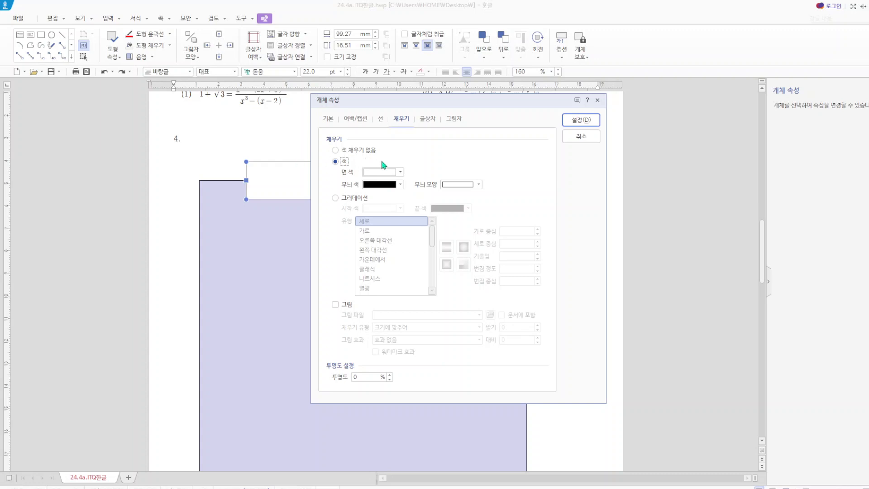
{"action": "left_click", "coordinate": [329, 119]}
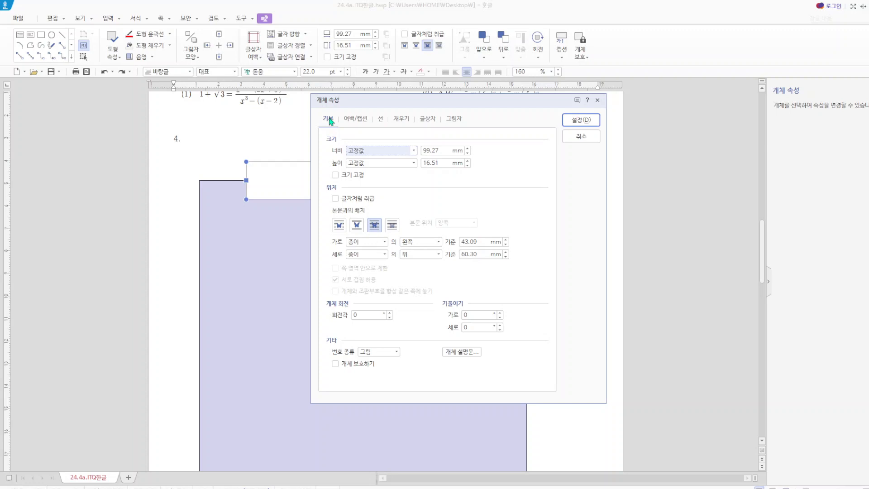
- Set the title text box to 115 mm wide and 17 mm high with fixed size (크기 고정)
{"action": "double_click", "coordinate": [447, 150]}
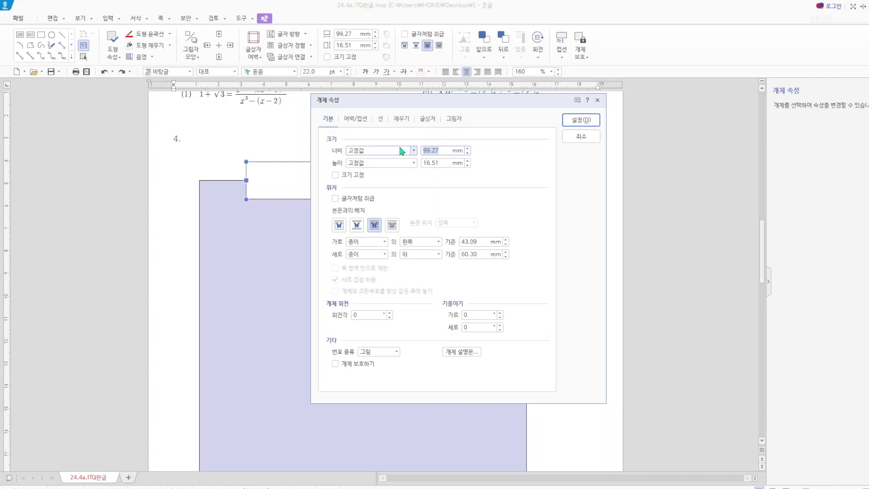
{"action": "type", "text": "115"}
{"action": "double_click", "coordinate": [446, 162]}
{"action": "type", "text": "17"}
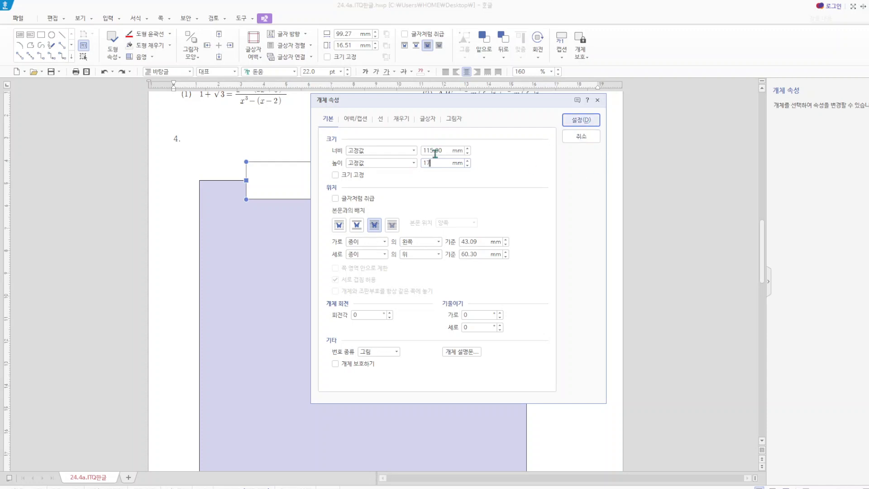
{"action": "left_click", "coordinate": [338, 175]}
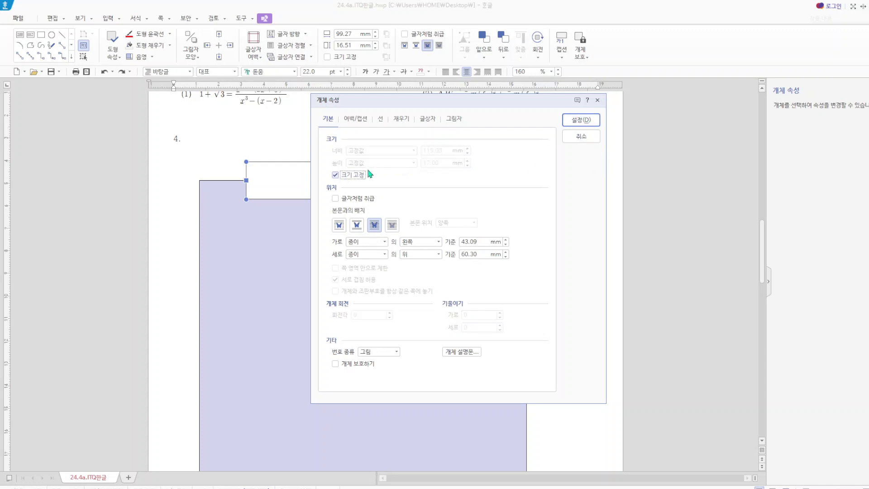
{"action": "left_click", "coordinate": [582, 120]}
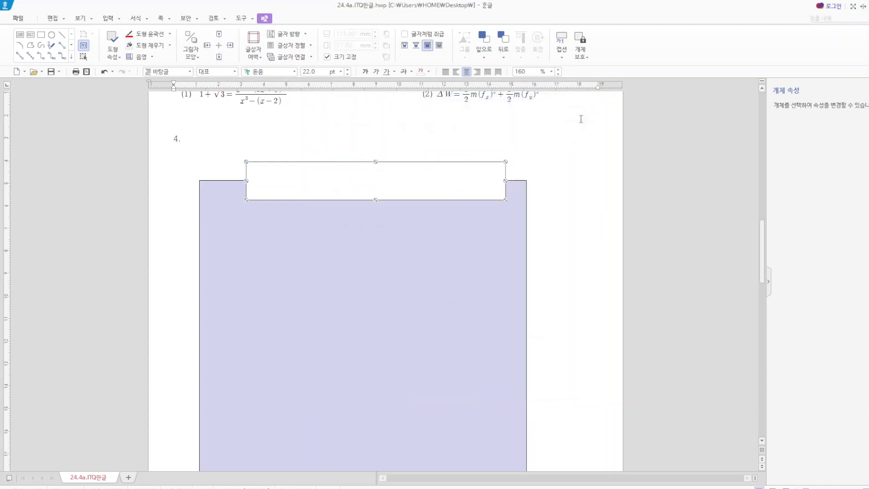
- Give the title text box semicircular corners (반원) and a blue fill
{"action": "double_click", "coordinate": [382, 183]}
{"action": "left_click", "coordinate": [381, 120]}
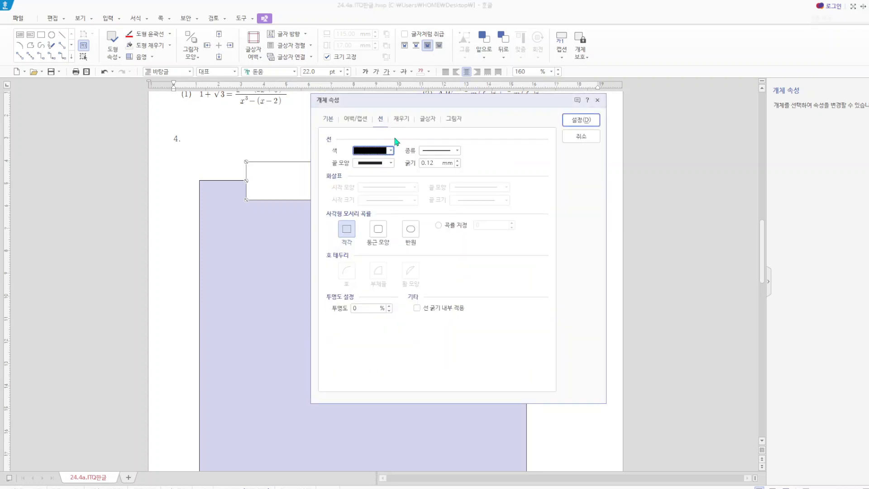
{"action": "left_click", "coordinate": [411, 229]}
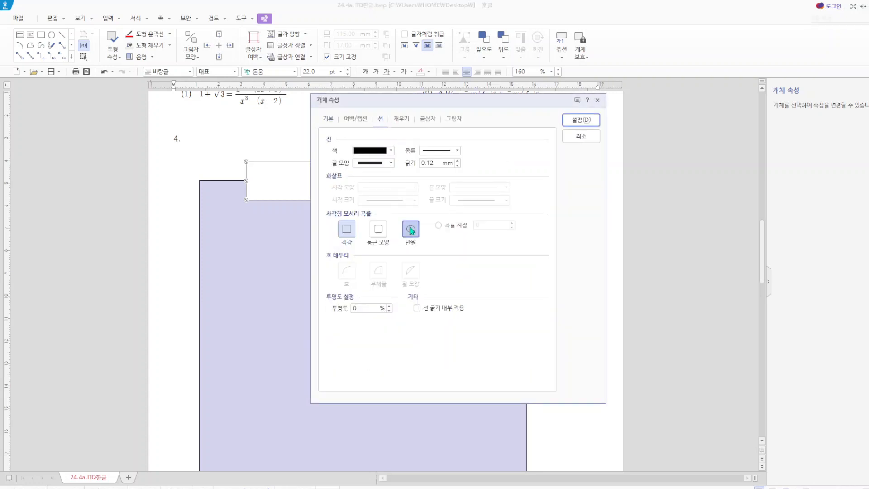
{"action": "left_click", "coordinate": [401, 121]}
{"action": "left_click", "coordinate": [401, 172]}
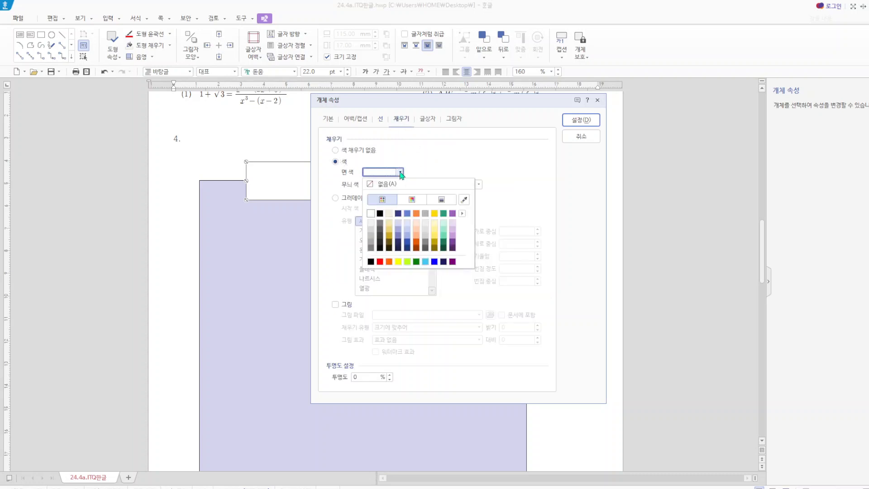
{"action": "left_click", "coordinate": [435, 262]}
{"action": "left_click", "coordinate": [582, 120]}
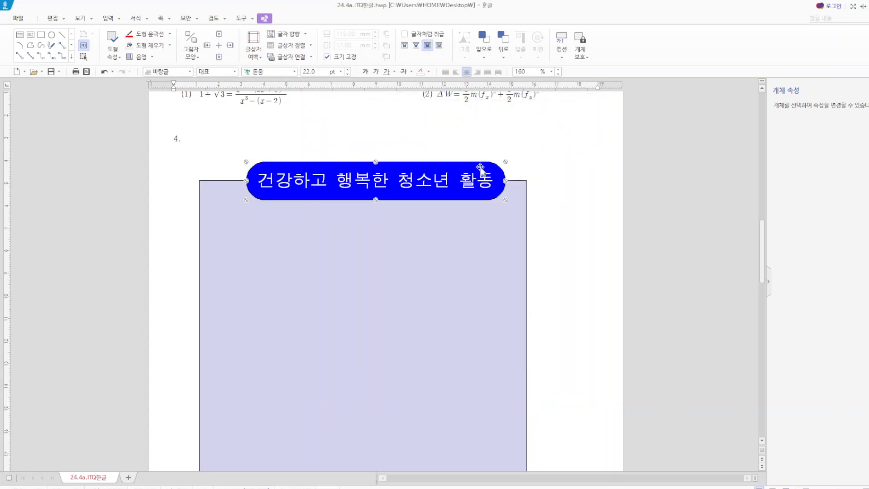
- Move the title text box so it is centered horizontally over the lavender rectangle's upper edge
{"action": "left_click_drag", "start_coordinate": [481, 170], "coordinate": [464, 166]}
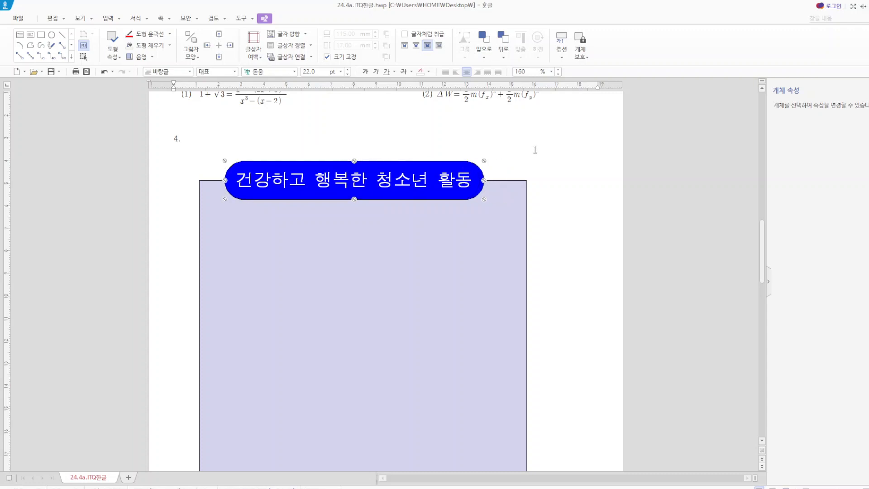
{"action": "key", "text": "Right"}
{"action": "key", "text": "Right"}
{"action": "key", "text": "Right"}
{"action": "key", "text": "Right"}
{"action": "key", "text": "Right"}
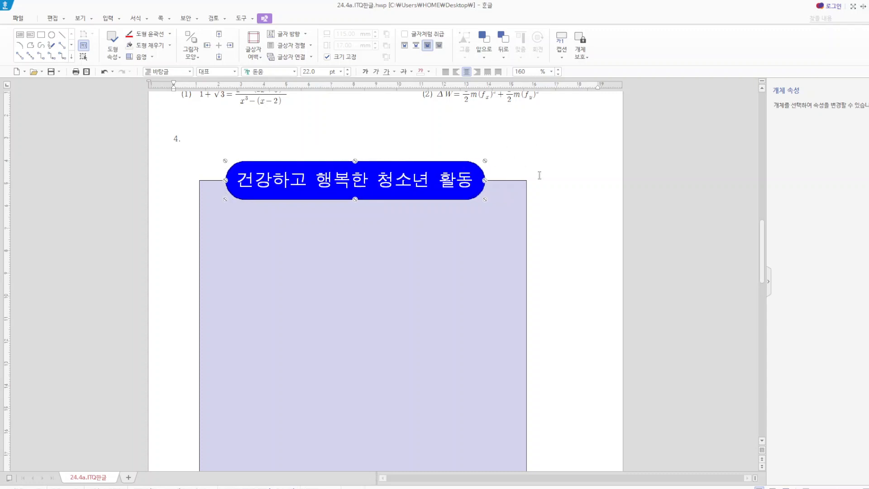
{"action": "key", "text": "Right"}
{"action": "key", "text": "Escape"}
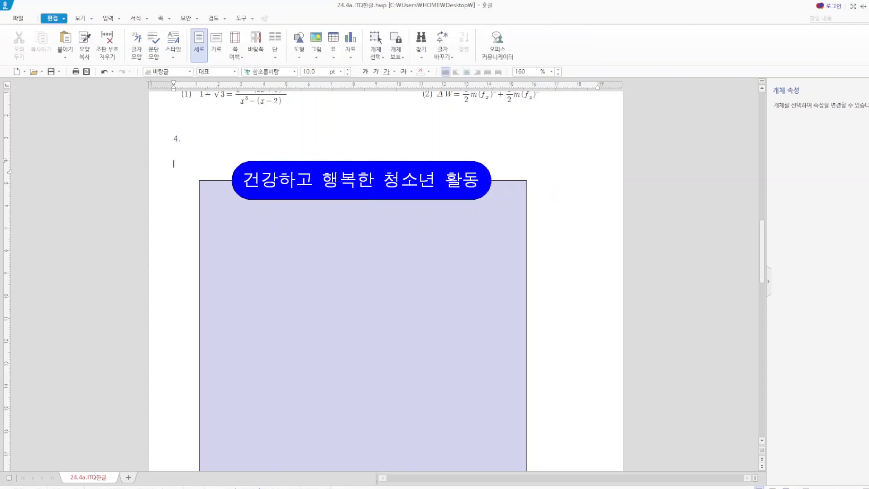
- Draw a rectangle about 79 mm wide and 37 mm high on the lavender background below the title
{"action": "left_click", "coordinate": [299, 57]}
{"action": "left_click", "coordinate": [316, 84]}
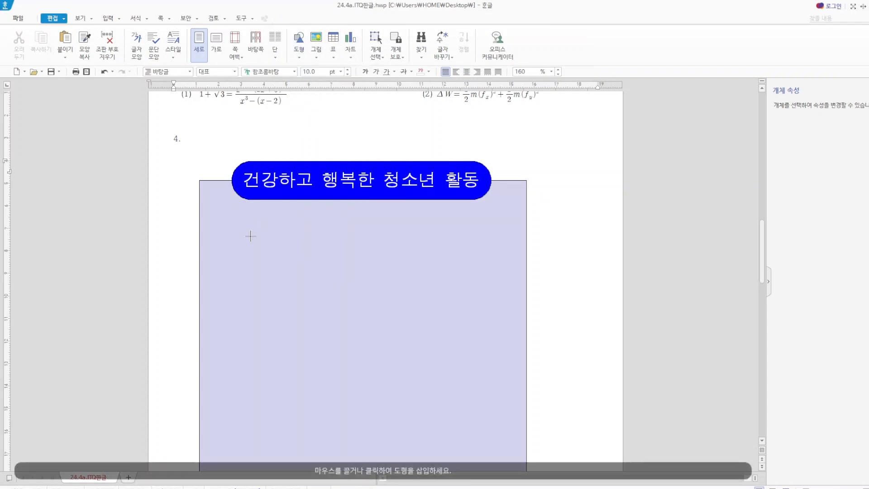
{"action": "left_click_drag", "start_coordinate": [250, 236], "coordinate": [428, 319]}
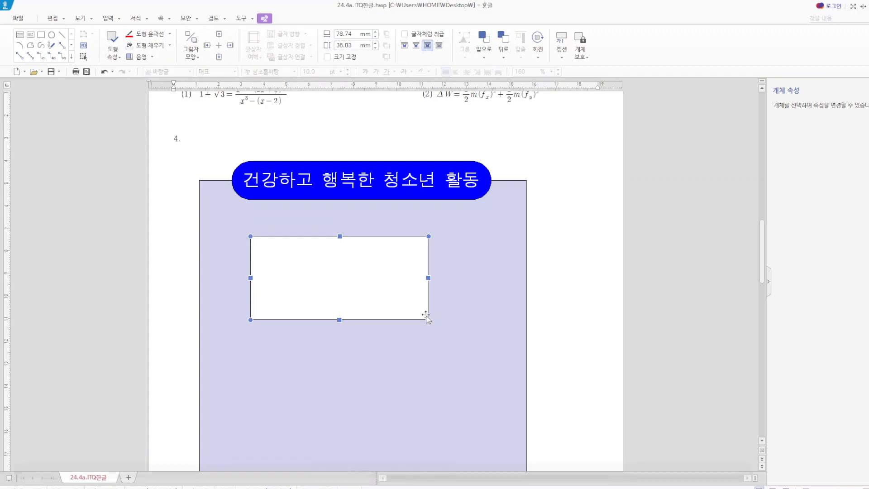
- Try a width of 115 mm and a height of 5 mm for the new rectangle
{"action": "double_click", "coordinate": [425, 316]}
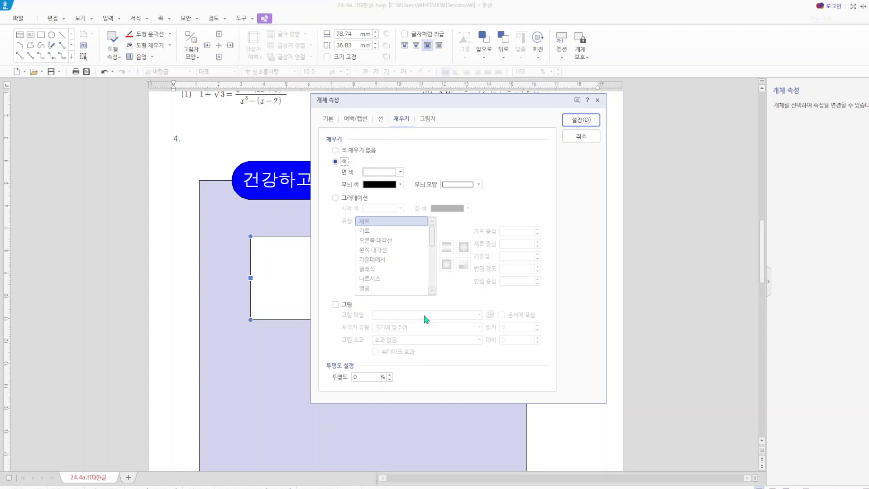
{"action": "left_click", "coordinate": [327, 119]}
{"action": "left_click_drag", "start_coordinate": [445, 150], "coordinate": [390, 144]}
{"action": "type", "text": "1"}
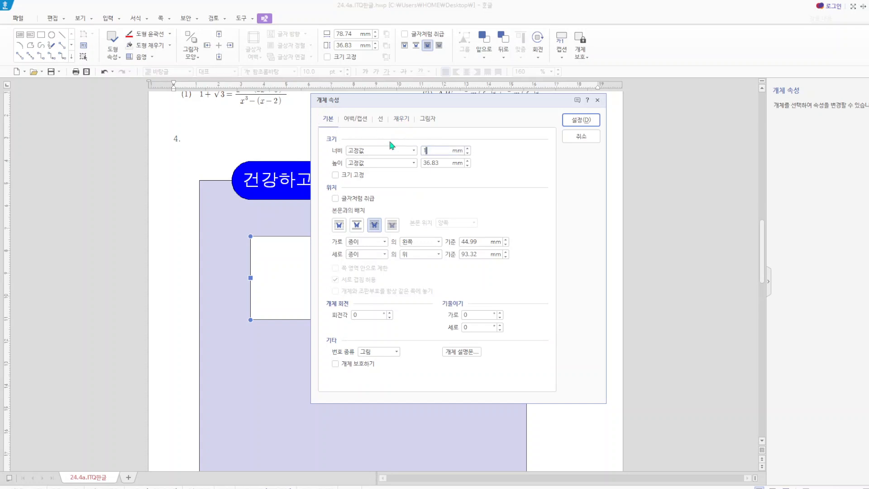
{"action": "type", "text": "15"}
{"action": "key", "text": "Tab"}
- Try rounded corners (둥근 모양) and a light yellow fill on the new rectangle, and undo the applied properties
{"action": "left_click", "coordinate": [381, 120]}
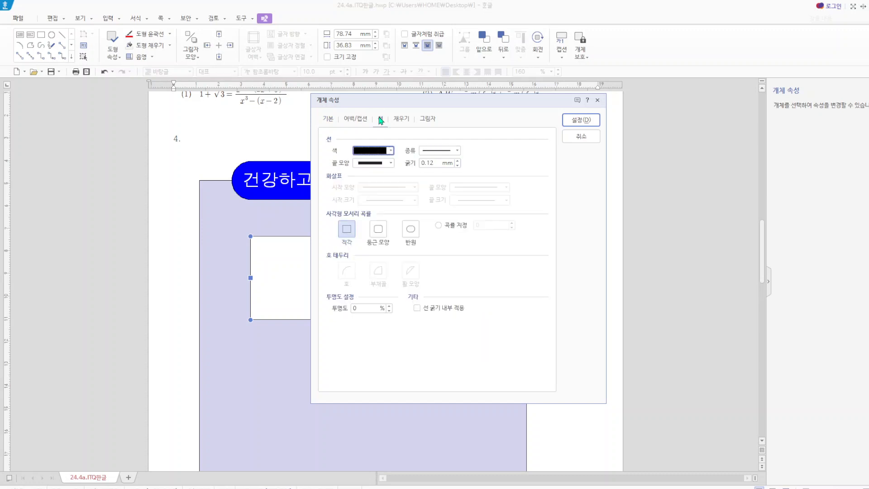
{"action": "left_click", "coordinate": [379, 230]}
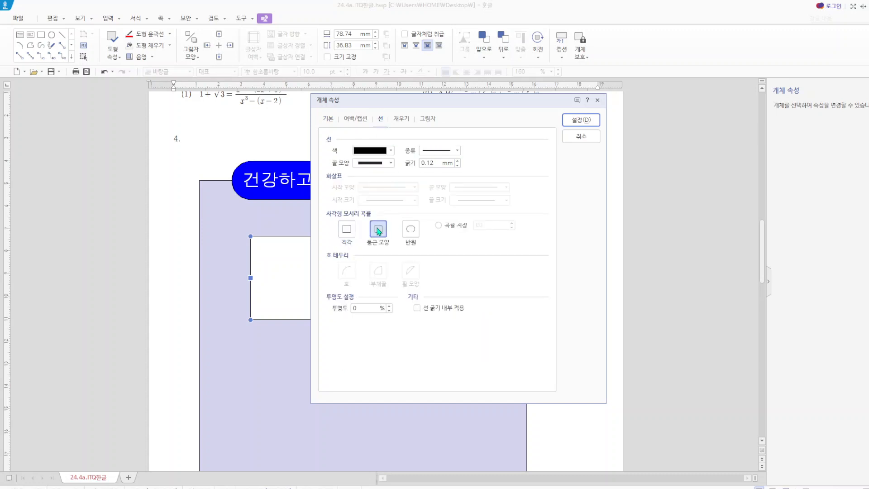
{"action": "left_click", "coordinate": [402, 120]}
{"action": "left_click", "coordinate": [388, 174]}
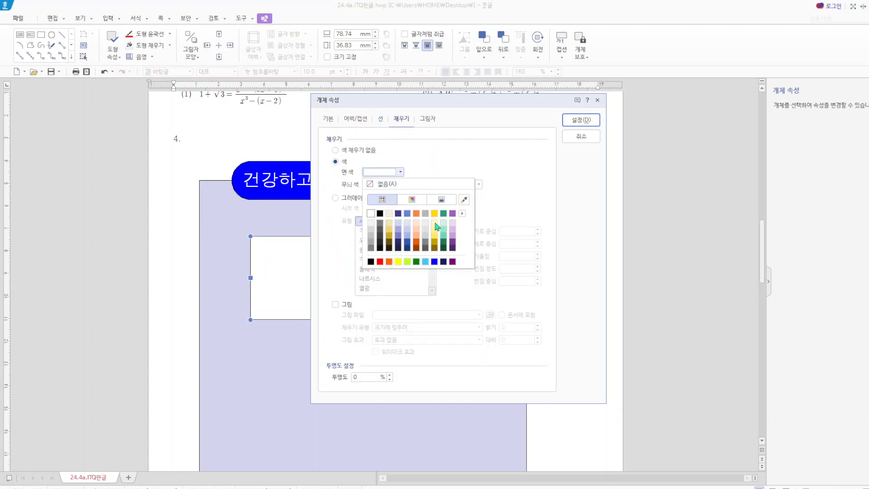
{"action": "left_click", "coordinate": [434, 224]}
{"action": "left_click", "coordinate": [588, 128]}
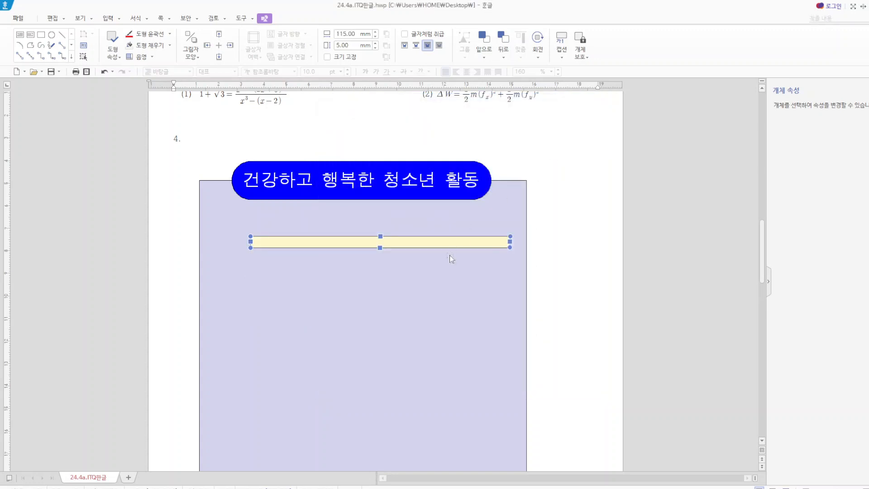
{"action": "key", "text": "ctrl+z"}
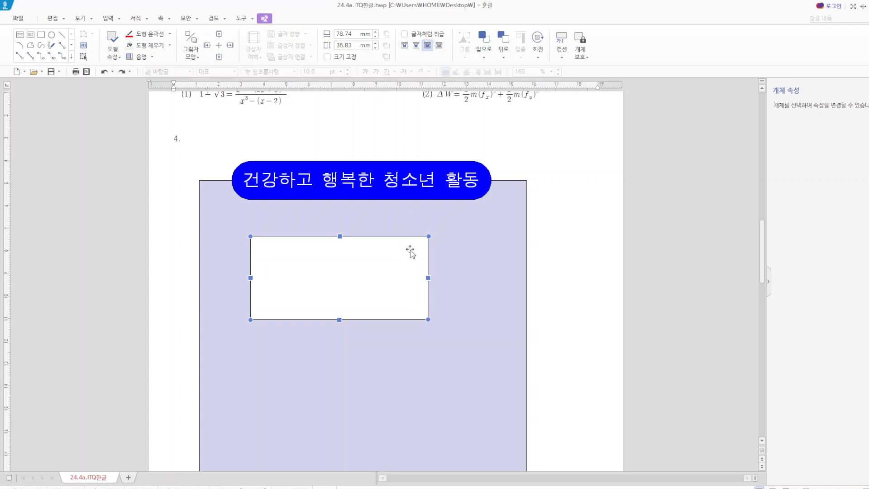
- Set the white rectangle to 115 mm wide and 50 mm high with fixed size (크기 고정)
{"action": "double_click", "coordinate": [410, 252]}
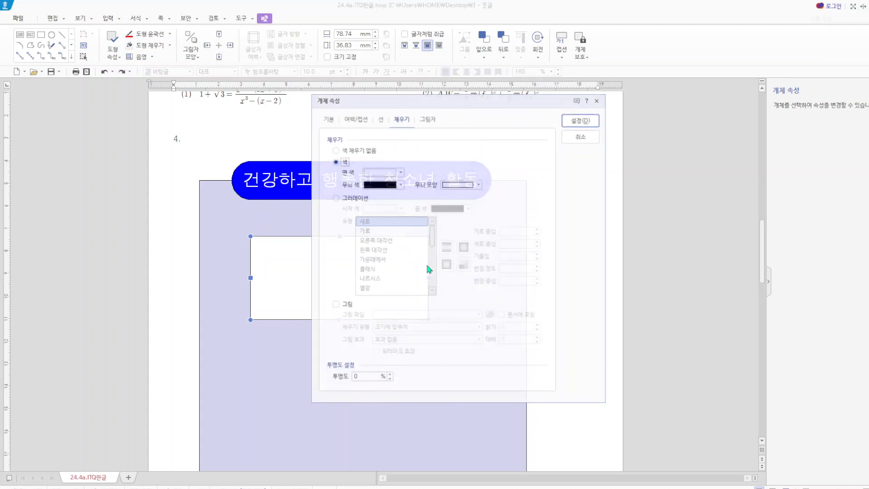
{"action": "left_click", "coordinate": [326, 119]}
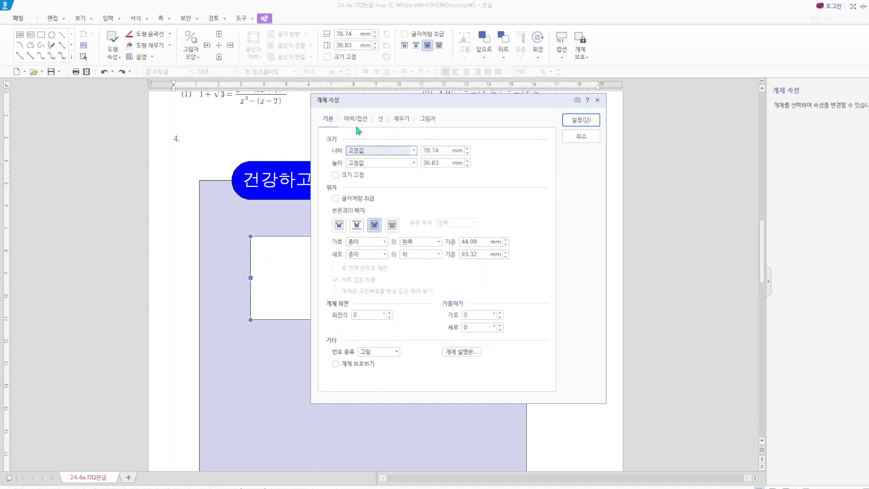
{"action": "left_click", "coordinate": [439, 151]}
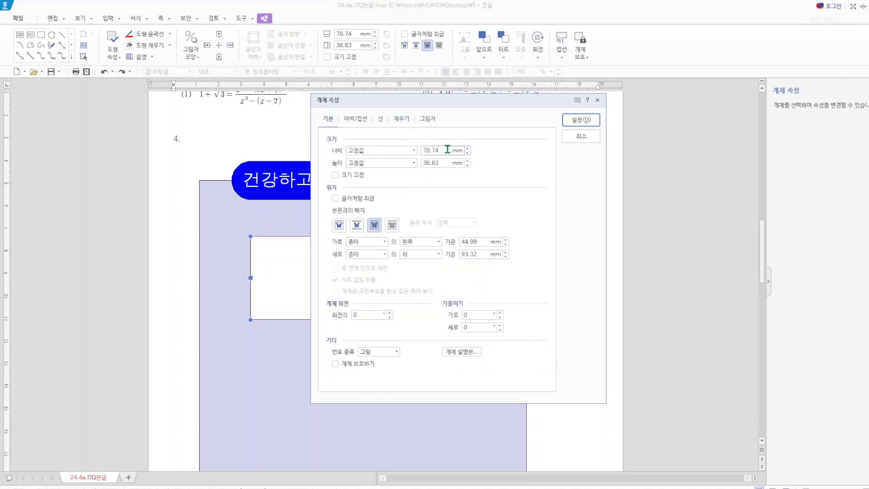
{"action": "left_click_drag", "start_coordinate": [447, 150], "coordinate": [417, 152]}
{"action": "type", "text": "115"}
{"action": "key", "text": "Tab"}
{"action": "type", "text": "50"}
{"action": "left_click", "coordinate": [336, 175]}
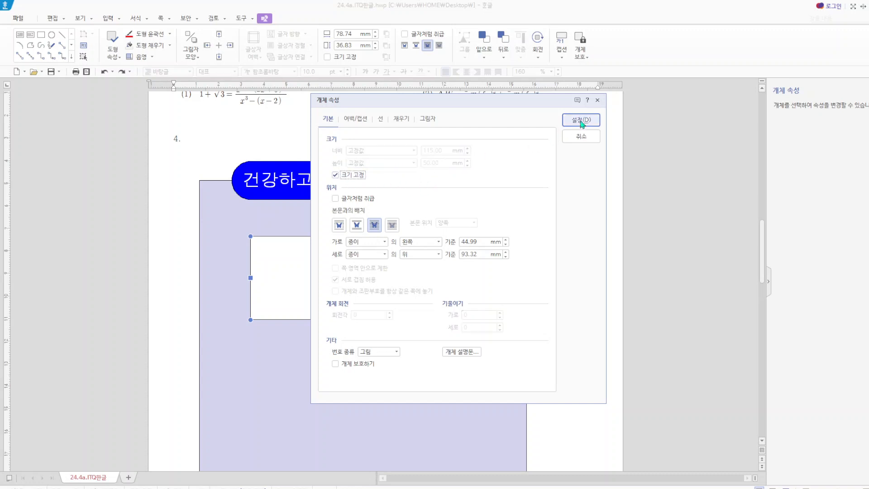
{"action": "left_click", "coordinate": [582, 120]}
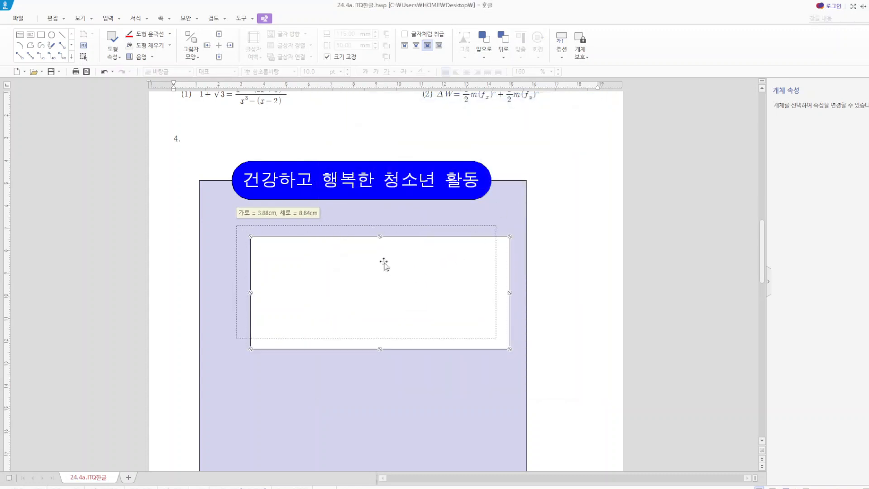
- Position the white rectangle below the title box and give it rounded corners (둥근 모양) with a light yellow fill
{"action": "double_click", "coordinate": [390, 261]}
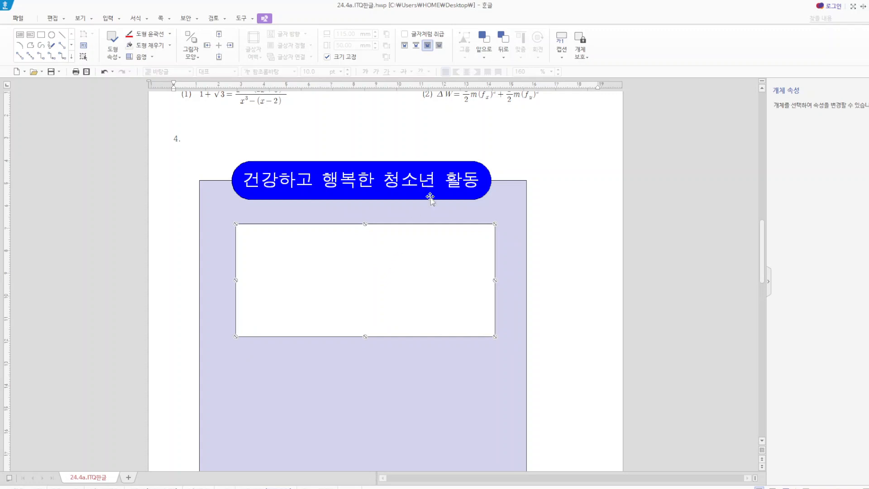
{"action": "left_click", "coordinate": [382, 121]}
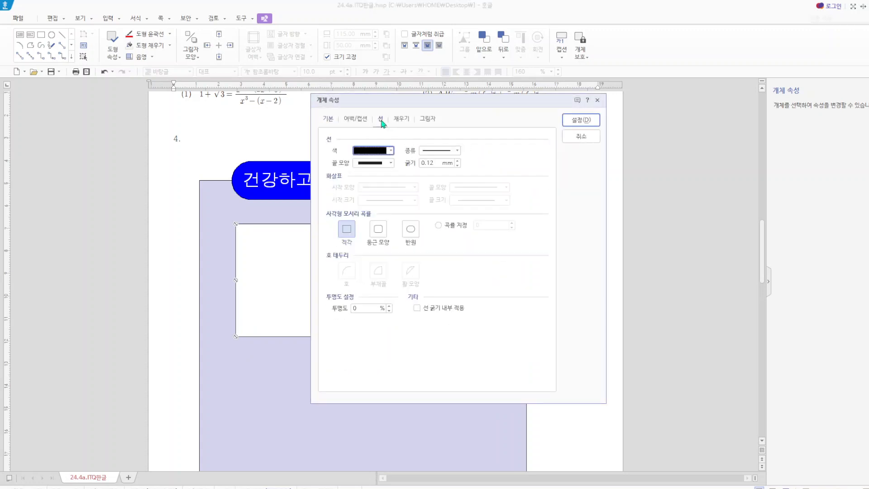
{"action": "left_click", "coordinate": [378, 228]}
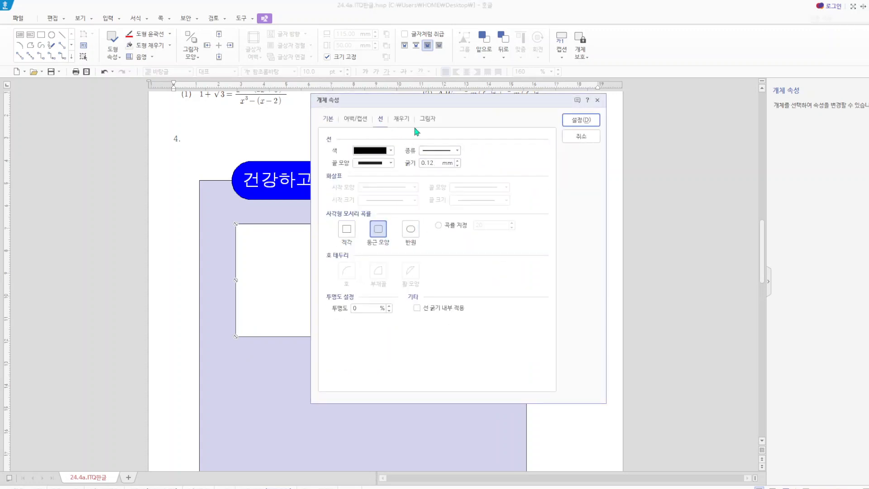
{"action": "left_click", "coordinate": [404, 120]}
{"action": "left_click", "coordinate": [401, 172]}
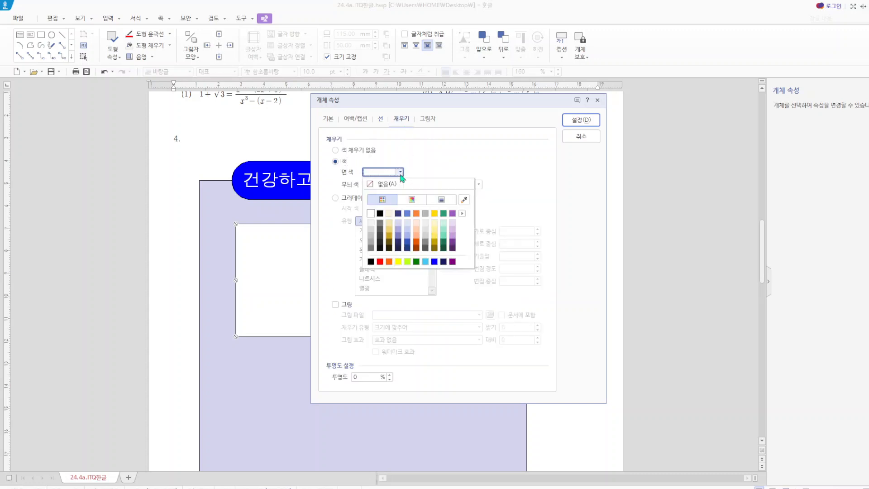
{"action": "left_click", "coordinate": [435, 223]}
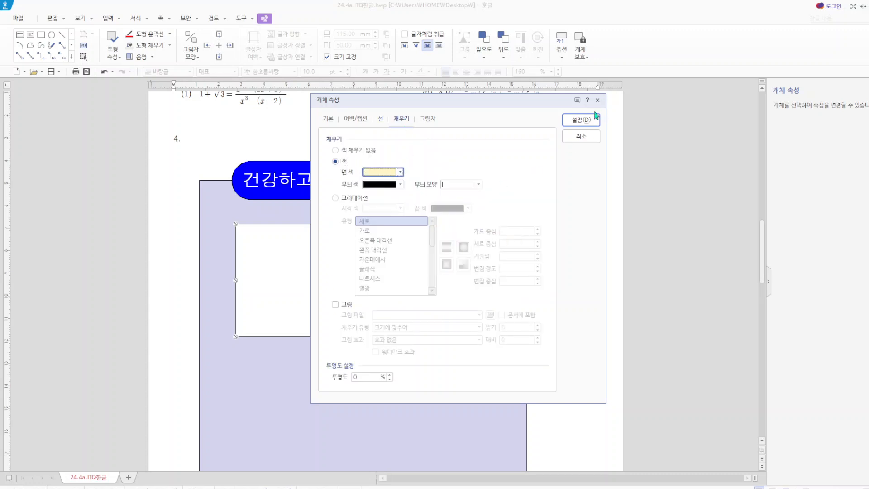
{"action": "left_click", "coordinate": [575, 121]}
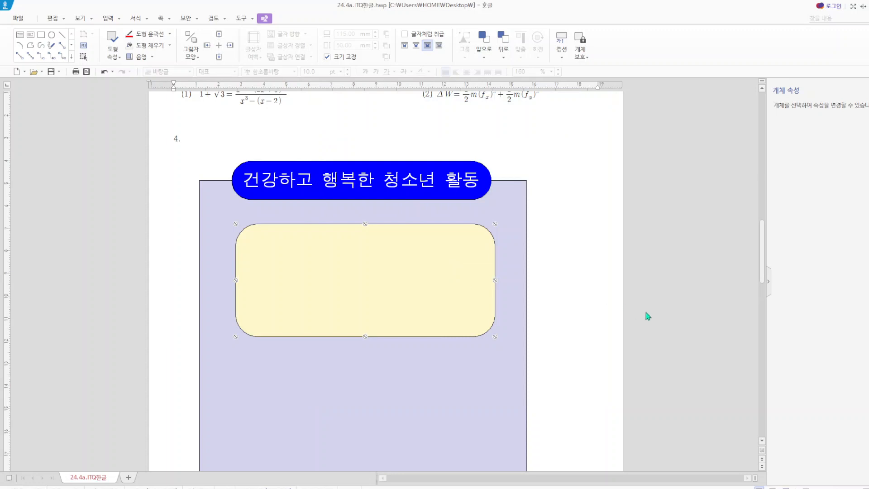
{"action": "left_click", "coordinate": [602, 305]}
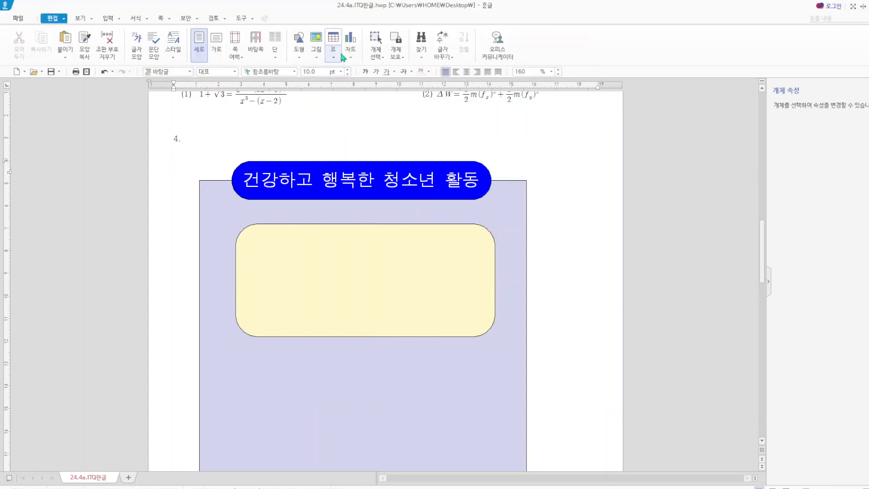
- Insert the picture 로고3.jpg from the desktop's Picture folder, drawing it in the empty area beside the lavender background
{"action": "left_click", "coordinate": [313, 38]}
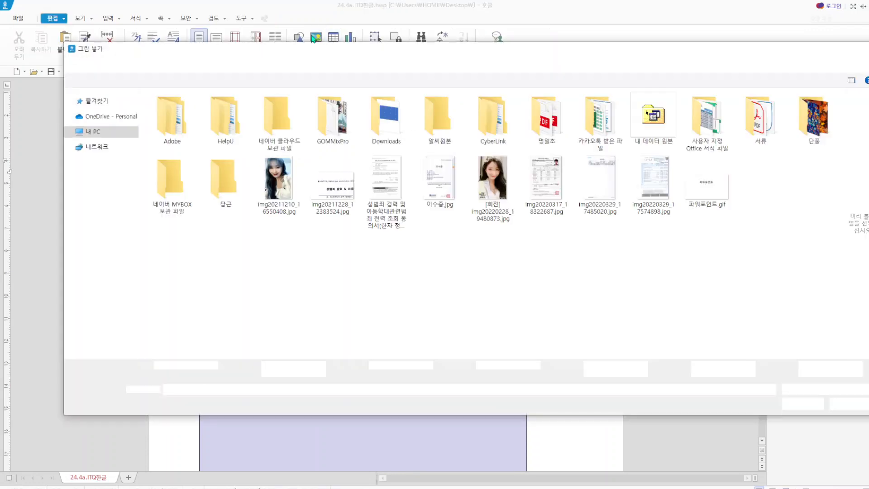
{"action": "left_click", "coordinate": [108, 112]}
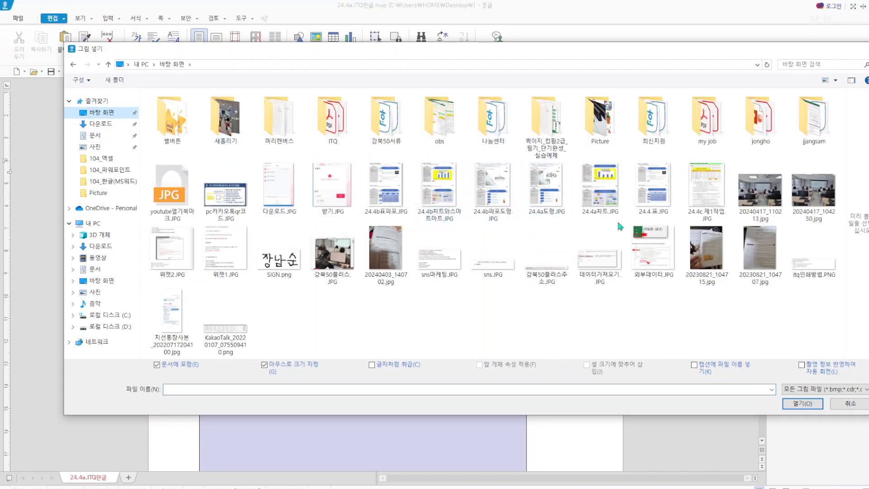
{"action": "double_click", "coordinate": [606, 129]}
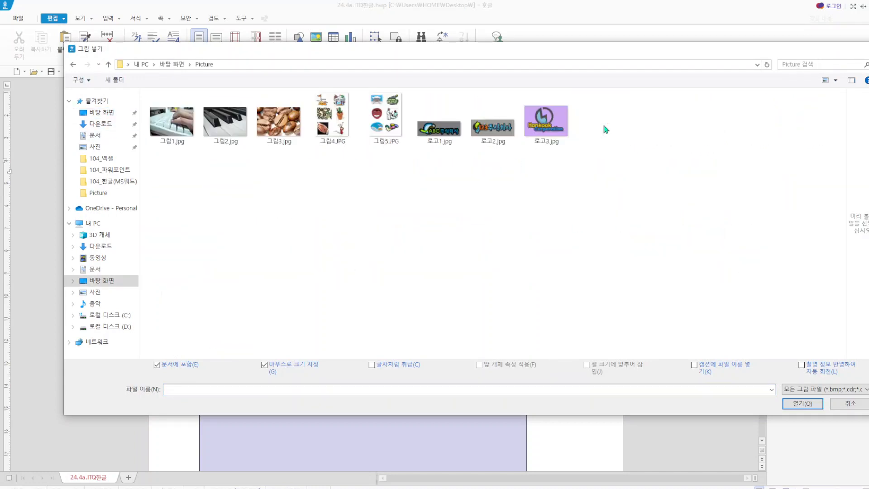
{"action": "left_click", "coordinate": [547, 122]}
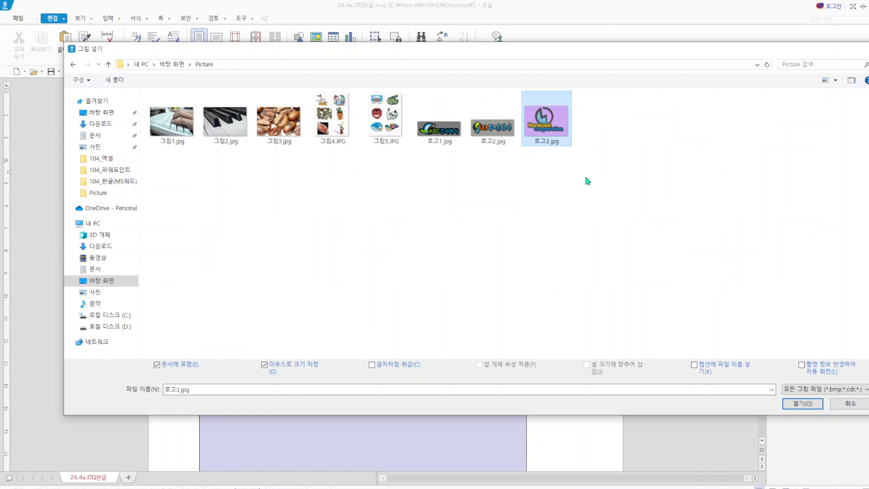
{"action": "left_click", "coordinate": [803, 403]}
{"action": "left_click_drag", "start_coordinate": [550, 261], "coordinate": [559, 318]}
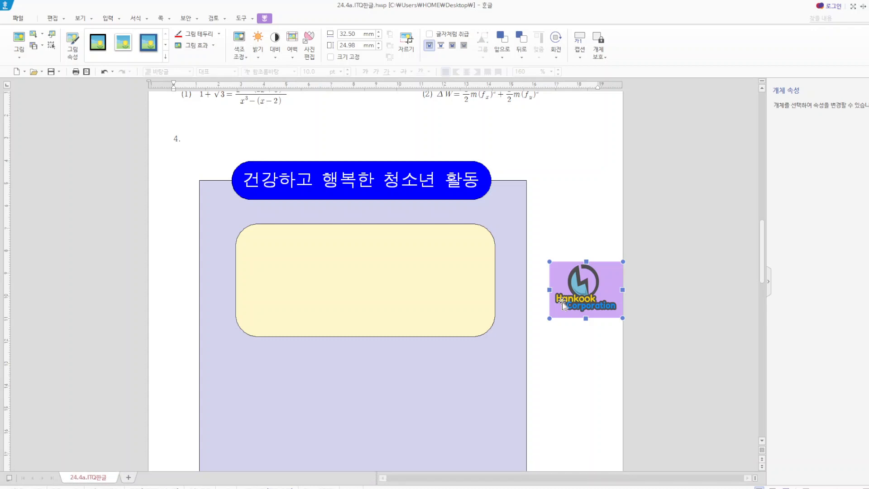
- Set the logo picture to 40 mm wide and 30 mm high and place it in front of the text
{"action": "double_click", "coordinate": [562, 304]}
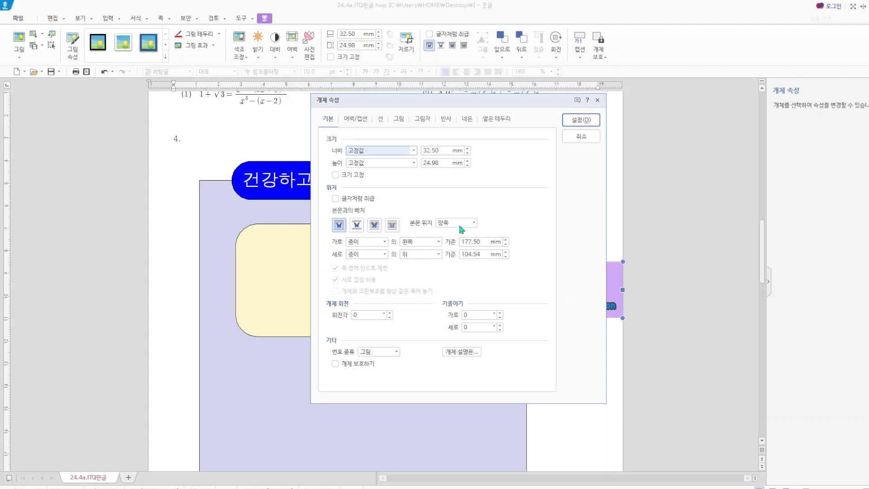
{"action": "double_click", "coordinate": [442, 150]}
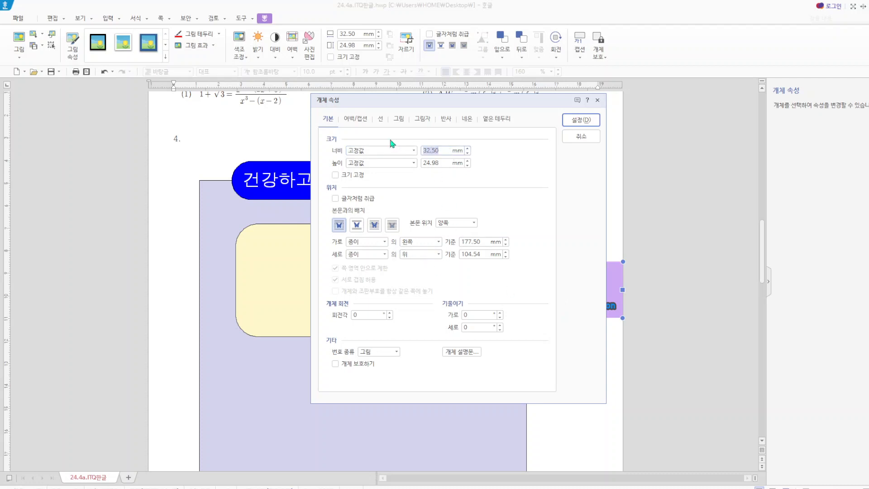
{"action": "type", "text": "40"}
{"action": "key", "text": "Tab"}
{"action": "type", "text": "3"}
{"action": "left_click", "coordinate": [374, 227]}
- Apply the grayscale effect (회색조) to the logo picture and move it onto the left half of the yellow rectangle
{"action": "left_click", "coordinate": [400, 119]}
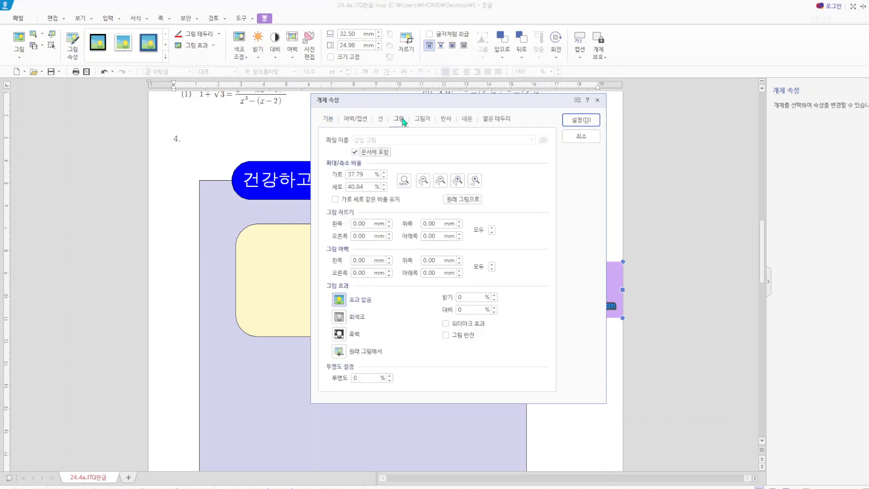
{"action": "left_click", "coordinate": [356, 322]}
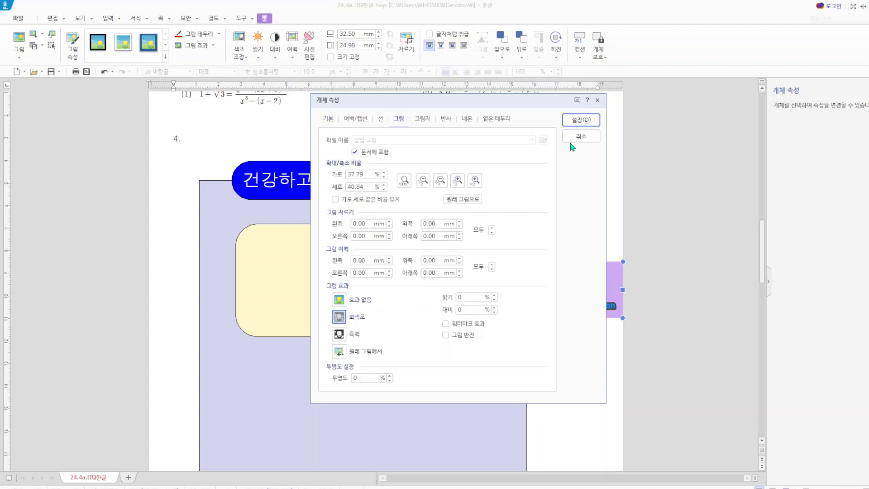
{"action": "left_click", "coordinate": [588, 120]}
{"action": "left_click_drag", "start_coordinate": [595, 294], "coordinate": [321, 279]}
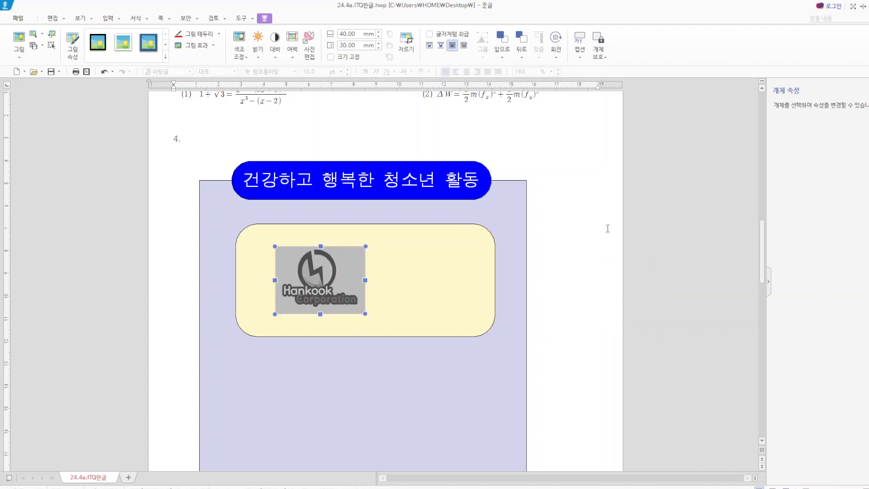
{"action": "left_click", "coordinate": [589, 212]}
- Start a new WordArt object (글맵시) and enter the text 가치창출
{"action": "left_click", "coordinate": [109, 20]}
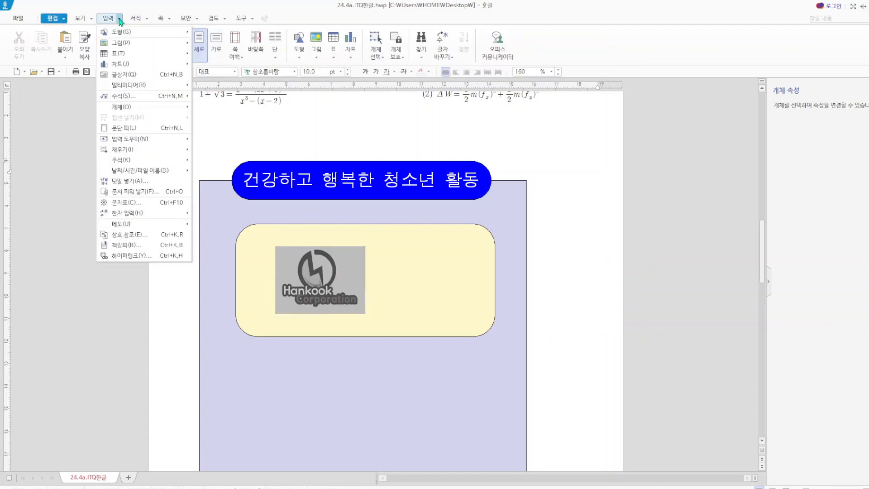
{"action": "mouse_move", "coordinate": [121, 46]}
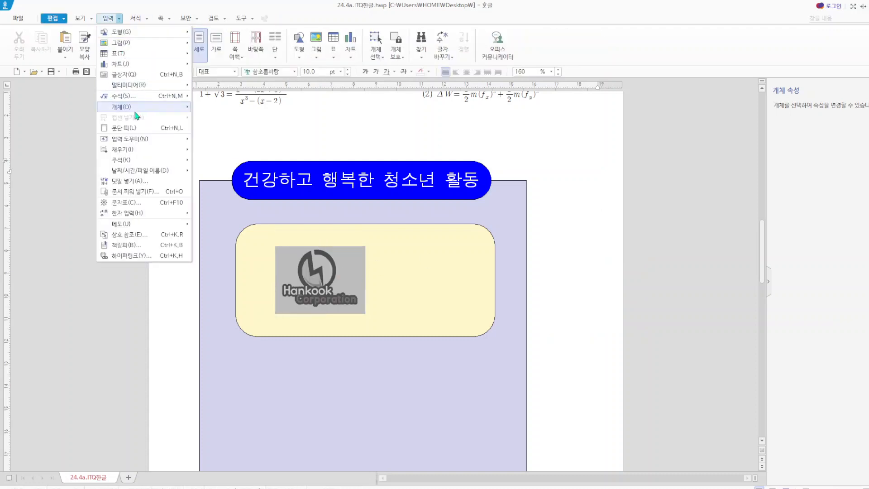
{"action": "mouse_move", "coordinate": [134, 108]}
{"action": "left_click", "coordinate": [216, 108]}
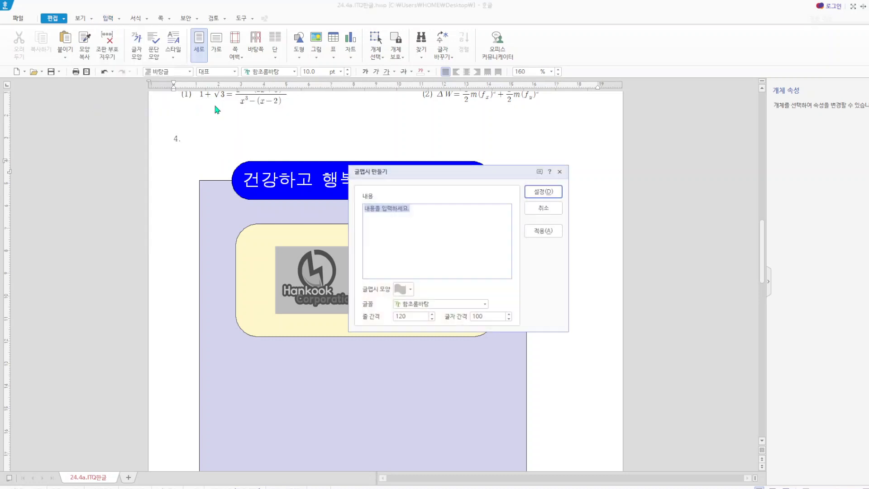
{"action": "type", "text": "ㄱ"}
{"action": "type", "text": "자"}
{"action": "type", "text": "치"}
{"action": "key", "text": "BackSpace"}
{"action": "key", "text": "BackSpace"}
{"action": "key", "text": "BackSpace"}
{"action": "type", "text": "치창조"}
- Set the WordArt font to 굴림 and insert the WordArt into the document
{"action": "left_click_drag", "start_coordinate": [386, 208], "coordinate": [357, 208]}
{"action": "left_click", "coordinate": [485, 304]}
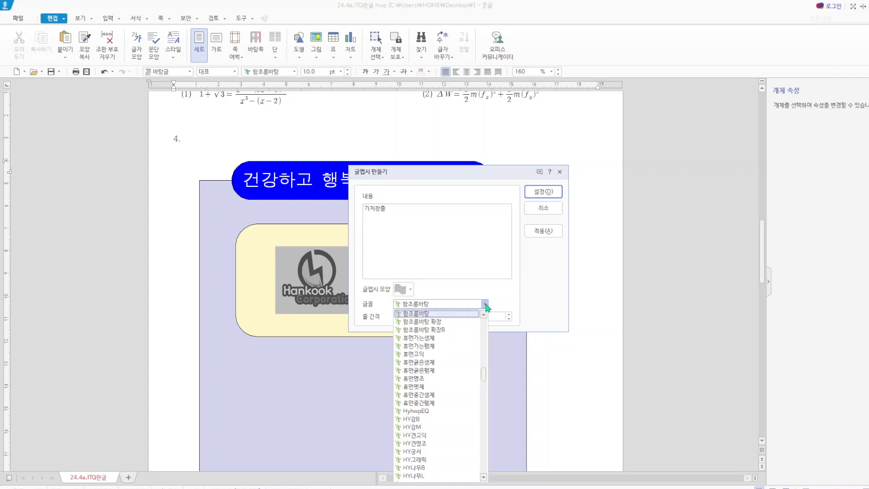
{"action": "scroll", "coordinate": [485, 367], "scroll_direction": "down", "scroll_amount": 1}
{"action": "left_click_drag", "start_coordinate": [481, 351], "coordinate": [482, 324]}
{"action": "left_click", "coordinate": [425, 322]}
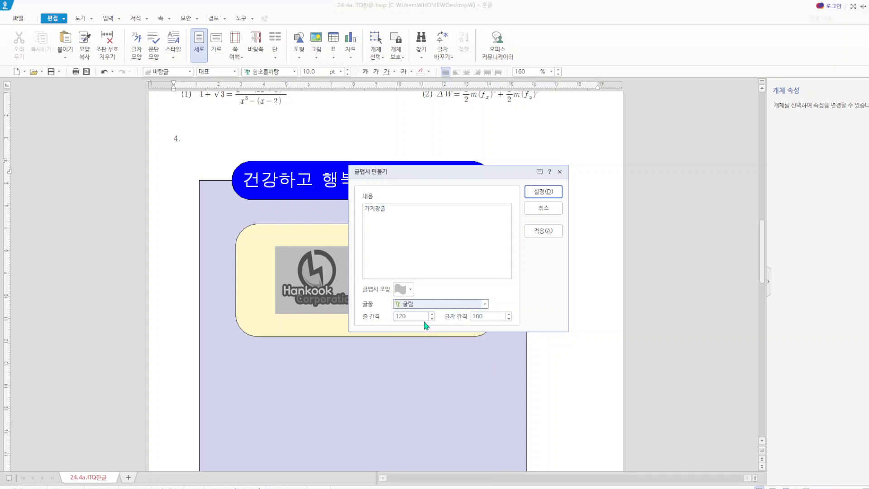
{"action": "left_click", "coordinate": [545, 192]}
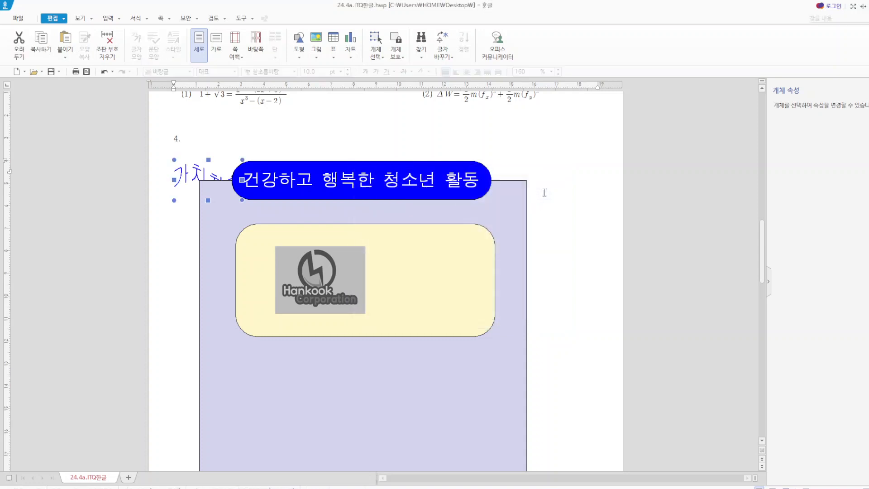
- Change the shape (글맵시 모양) of the 가치창출 WordArt to the hexagon-like form
{"action": "double_click", "coordinate": [189, 175]}
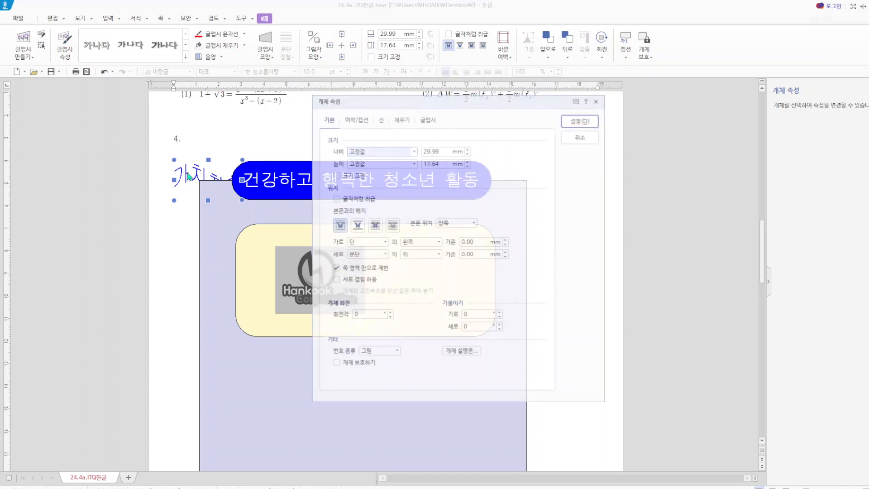
{"action": "left_click", "coordinate": [427, 118]}
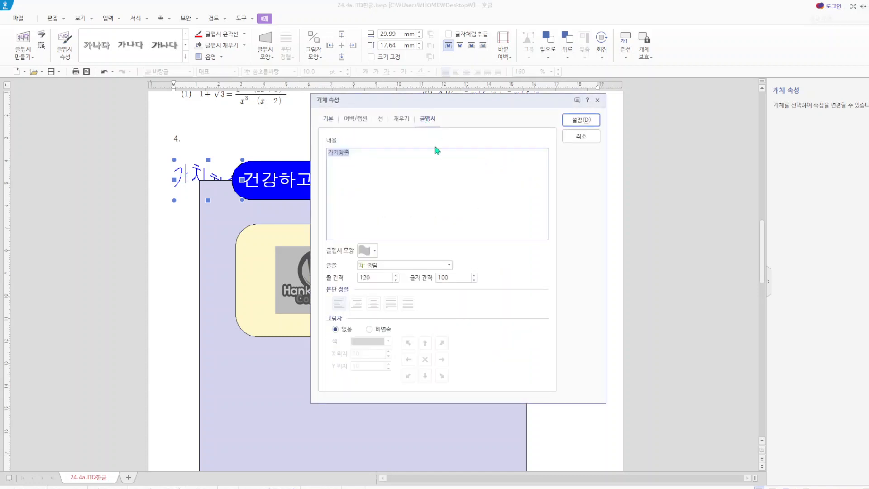
{"action": "left_click", "coordinate": [376, 252]}
{"action": "left_click", "coordinate": [411, 298]}
{"action": "left_click", "coordinate": [581, 120]}
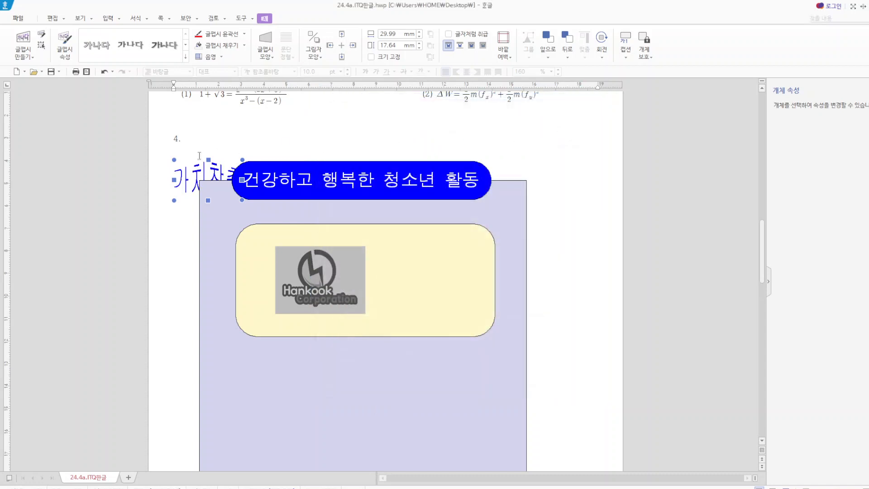
- Try a width of 35 mm and a height of 50 mm with fixed size (크기 고정) for the WordArt
{"action": "double_click", "coordinate": [200, 156]}
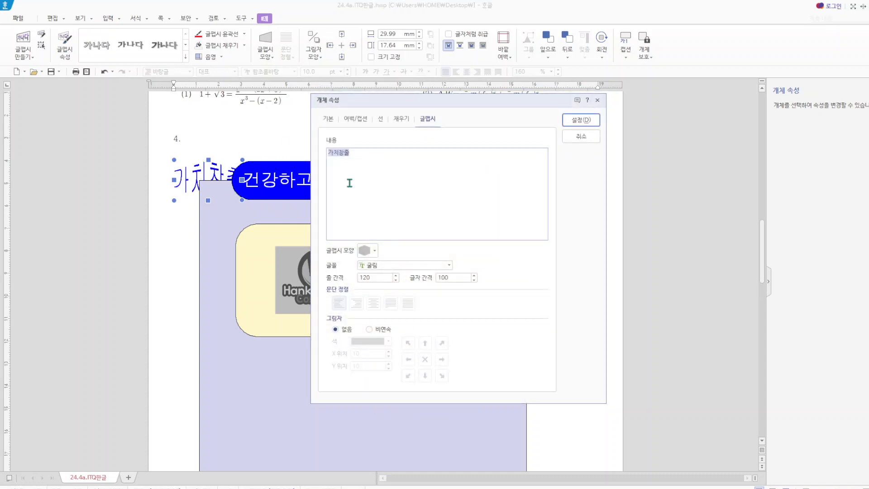
{"action": "left_click", "coordinate": [329, 119]}
{"action": "double_click", "coordinate": [442, 151]}
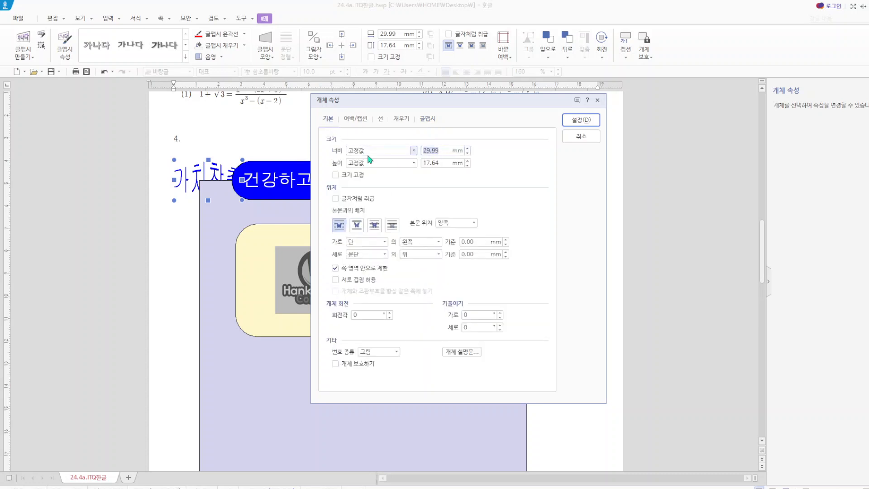
{"action": "type", "text": "35"}
{"action": "double_click", "coordinate": [441, 163]}
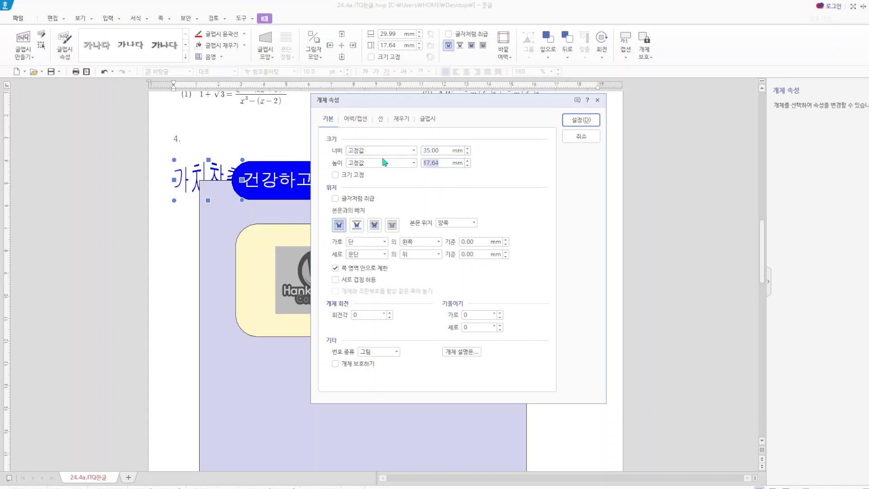
{"action": "type", "text": "50"}
{"action": "left_click", "coordinate": [335, 175]}
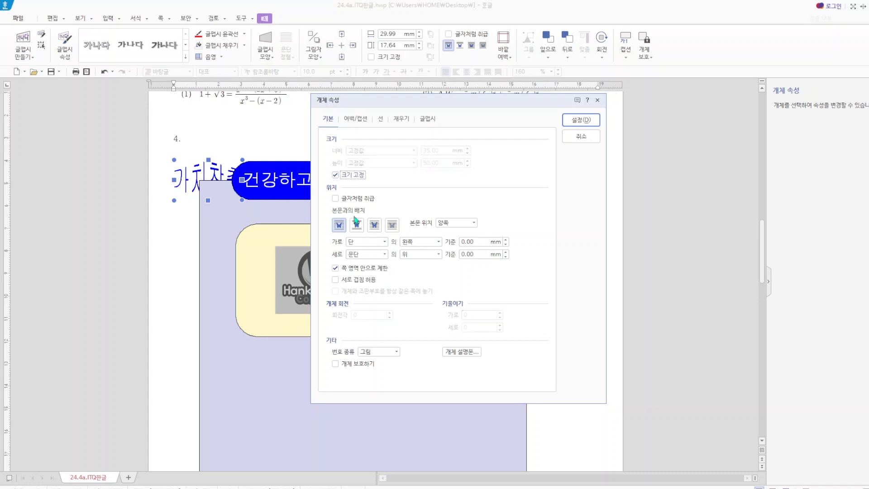
- Place the 가치창출 WordArt in front of the text and move it onto the right half of the yellow rectangle
{"action": "left_click", "coordinate": [375, 226]}
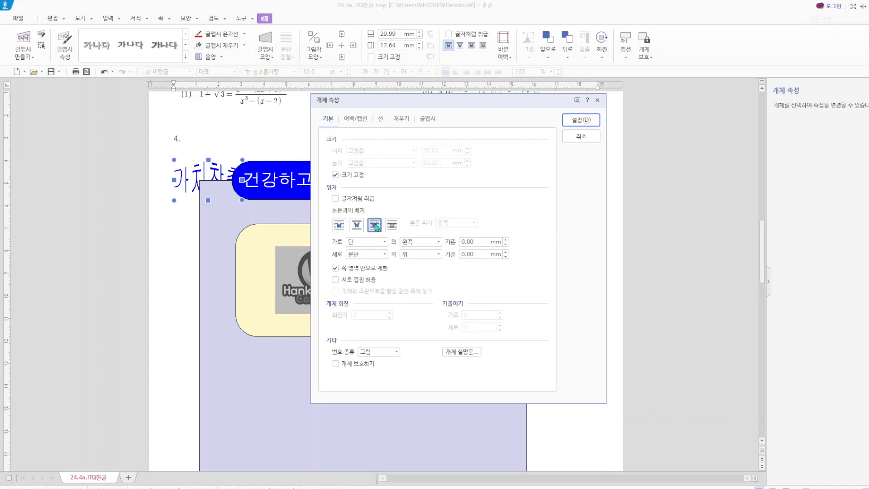
{"action": "left_click", "coordinate": [581, 118]}
{"action": "left_click_drag", "start_coordinate": [217, 221], "coordinate": [442, 292]}
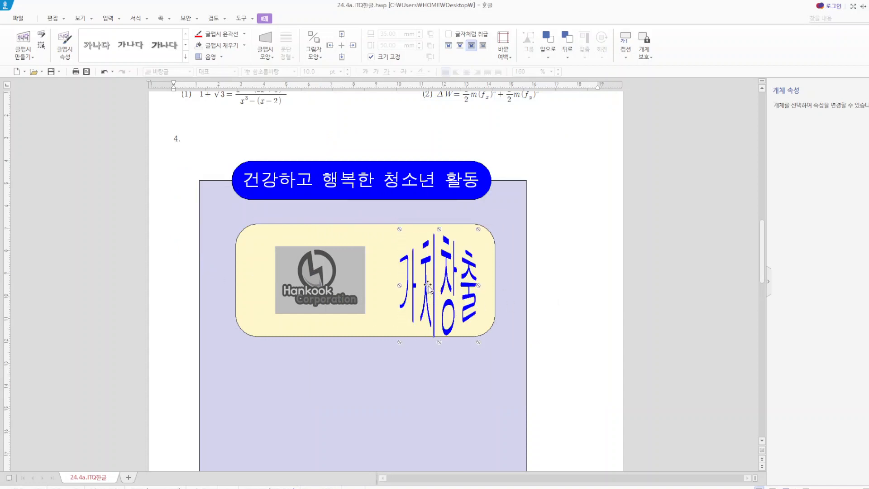
- Turn off the WordArt's fixed size and set it to 50 mm wide and 35 mm high
{"action": "double_click", "coordinate": [428, 285]}
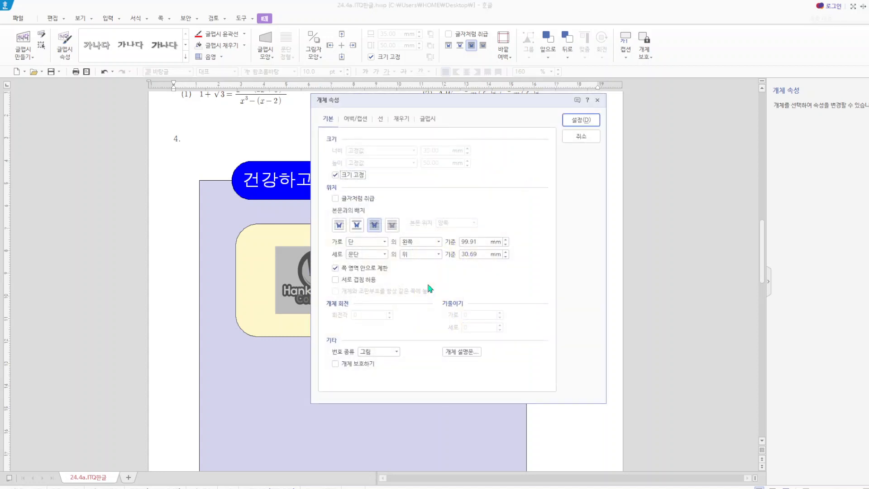
{"action": "left_click", "coordinate": [335, 175]}
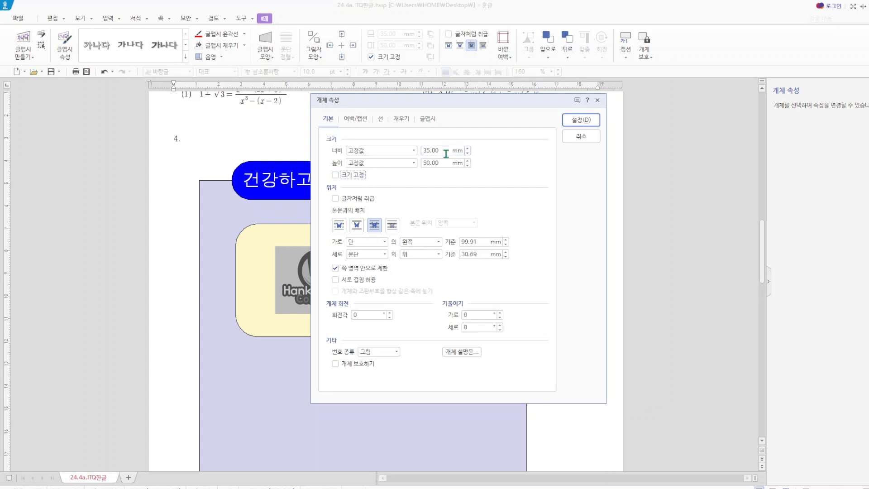
{"action": "left_click_drag", "start_coordinate": [446, 153], "coordinate": [388, 151]}
{"action": "type", "text": "50"}
{"action": "left_click", "coordinate": [442, 163]}
{"action": "type", "text": "35"}
{"action": "left_click", "coordinate": [582, 120]}
- Shift the WordArt and the logo picture leftward so both sit side by side inside the yellow rectangle
{"action": "left_click_drag", "start_coordinate": [452, 274], "coordinate": [430, 273]}
{"action": "left_click", "coordinate": [339, 287]}
{"action": "left_click_drag", "start_coordinate": [339, 286], "coordinate": [323, 287]}
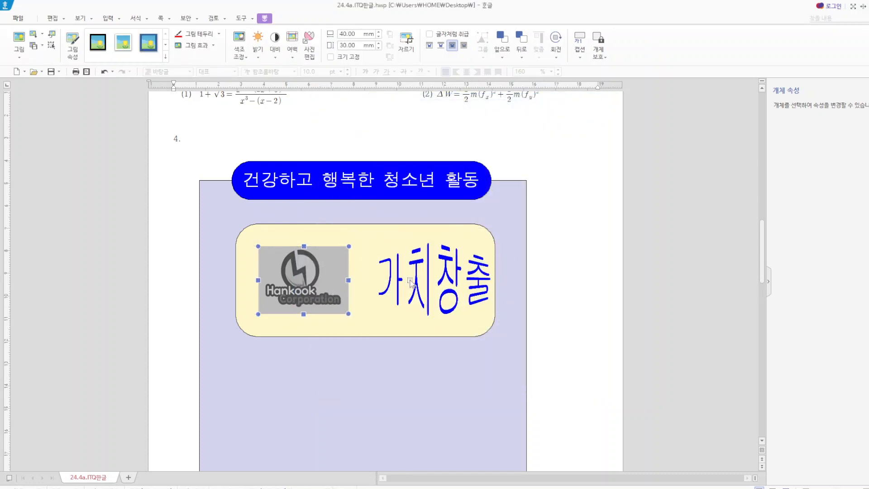
{"action": "left_click", "coordinate": [408, 285]}
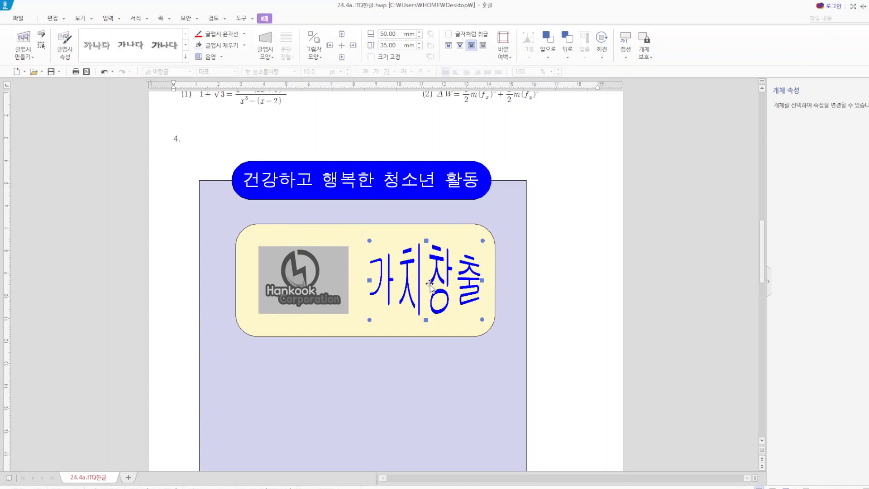
- Change the fill color of the 가치창출 WordArt to red and save the document
{"action": "double_click", "coordinate": [429, 284]}
{"action": "left_click", "coordinate": [403, 119]}
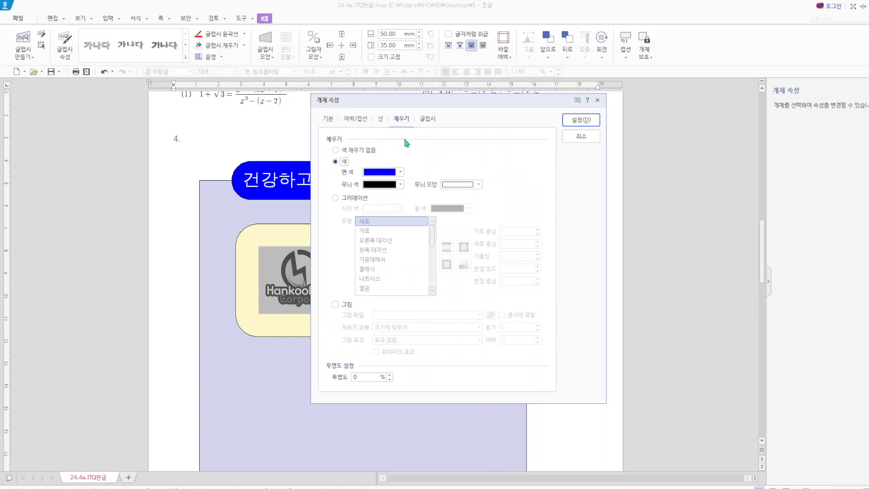
{"action": "left_click", "coordinate": [401, 172]}
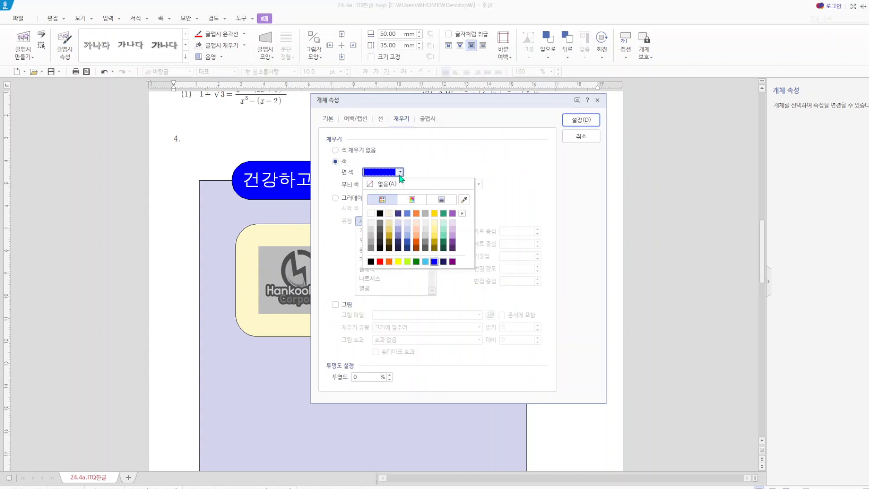
{"action": "left_click", "coordinate": [379, 261]}
{"action": "left_click", "coordinate": [590, 121]}
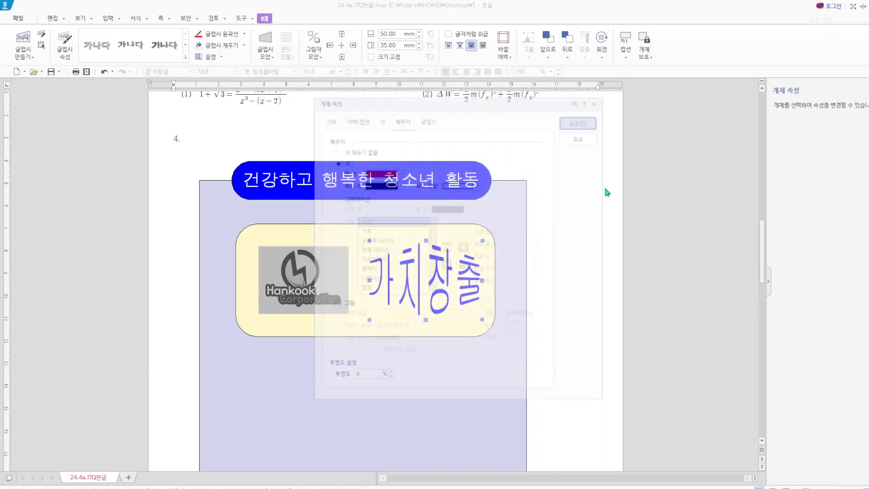
{"action": "left_click", "coordinate": [583, 257]}
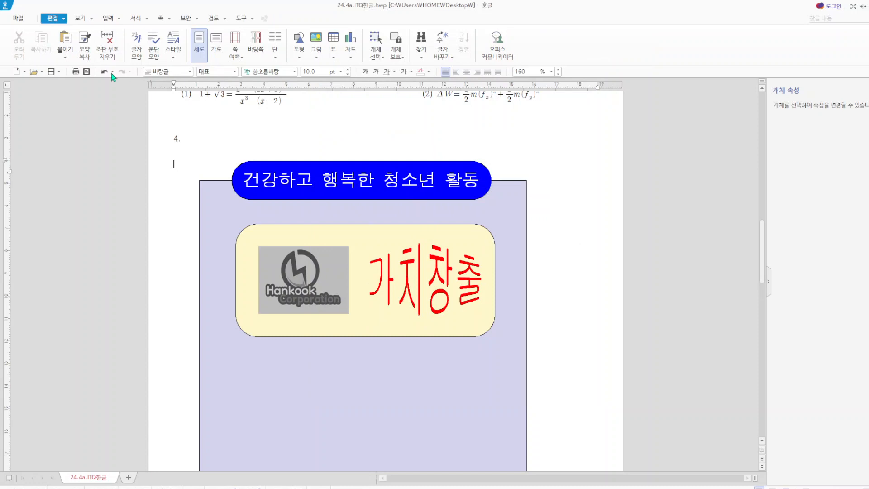
{"action": "left_click", "coordinate": [54, 76]}
{"action": "mouse_move", "coordinate": [269, 488]}
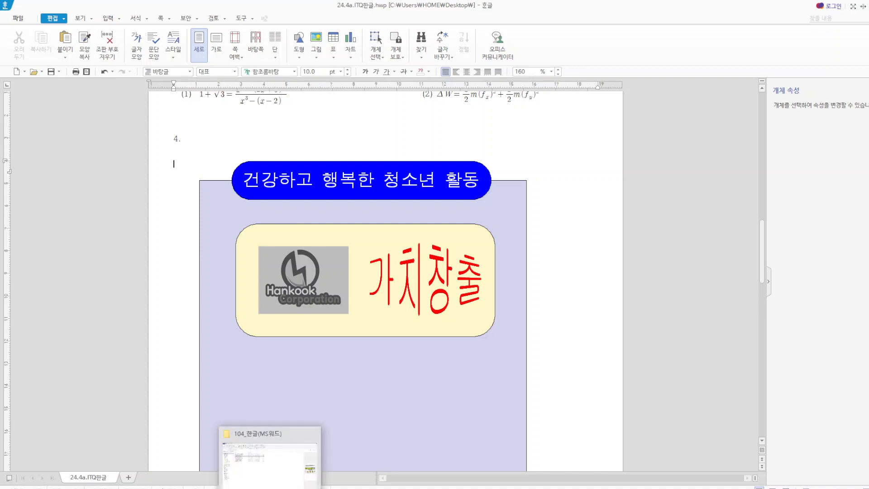
- Switch to File Explorer, open MS워드(A형)_문제지.pdf from the 104_한글(MS워드) folder and go to the page with item 4
{"action": "left_click", "coordinate": [269, 483]}
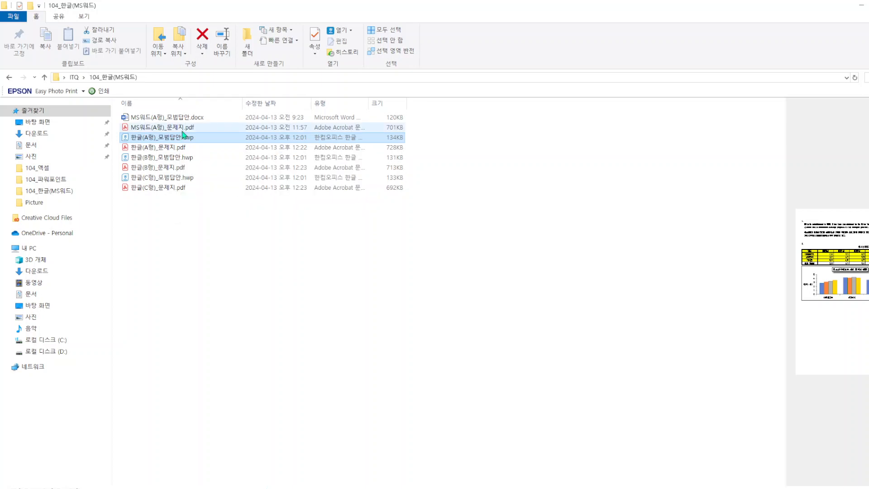
{"action": "left_click", "coordinate": [183, 129]}
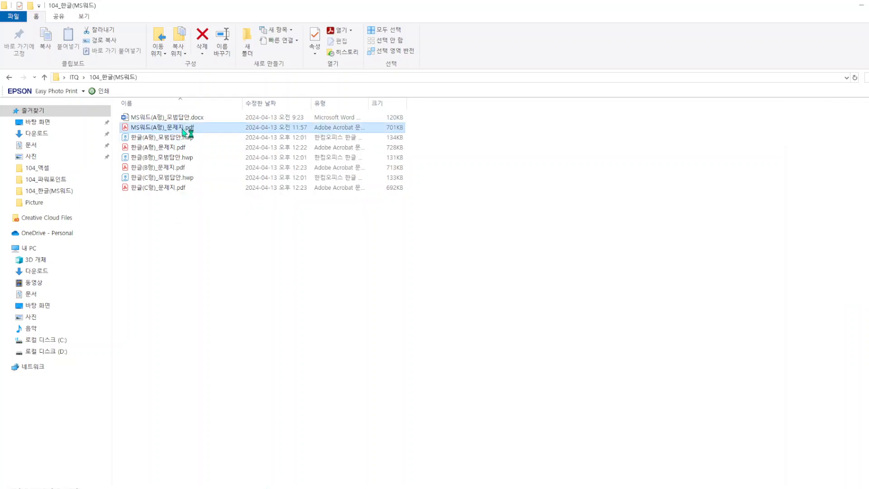
{"action": "double_click", "coordinate": [184, 130]}
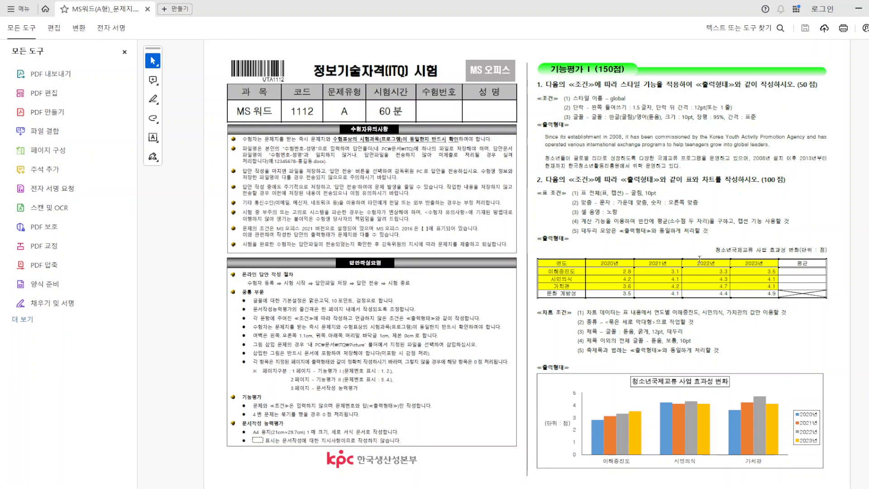
{"action": "scroll", "coordinate": [702, 263], "scroll_direction": "down", "scroll_amount": 3}
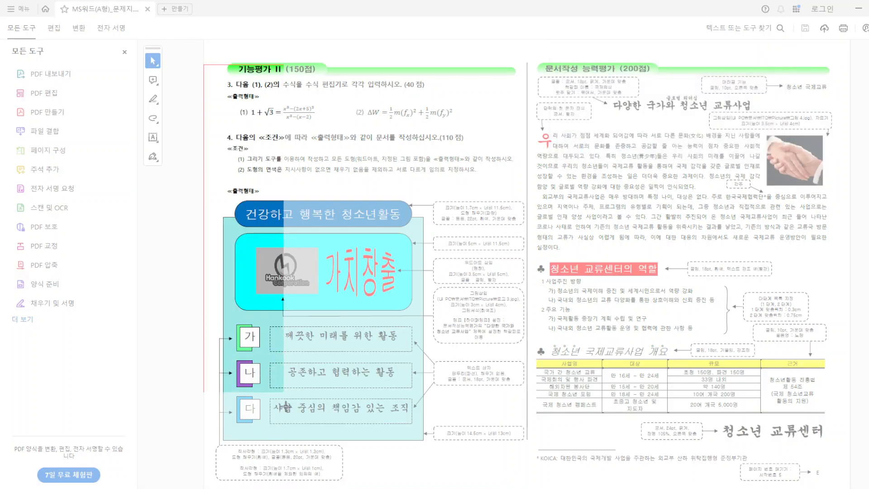
- Capture the exam page containing items 3 and 4 as 캡처.JPG on the desktop, then return to the 24.4a.ITQ한글 document
{"action": "left_click_drag", "start_coordinate": [497, 488], "coordinate": [858, 466]}
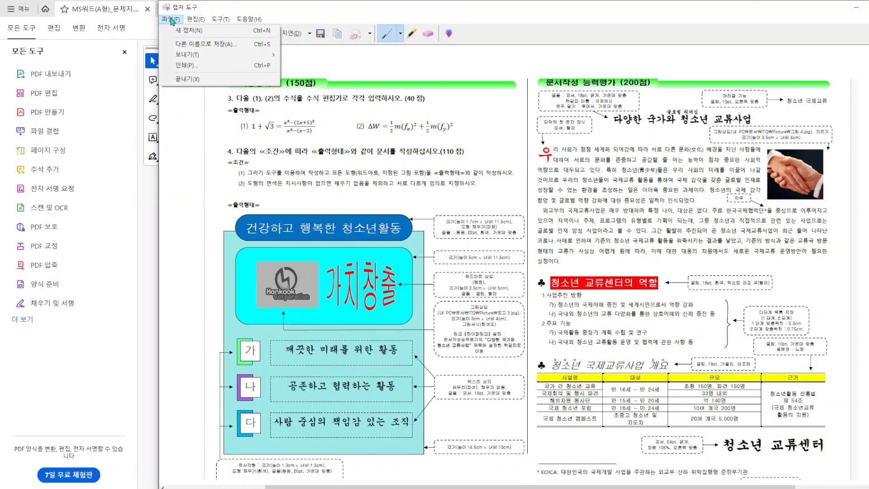
{"action": "left_click", "coordinate": [188, 43]}
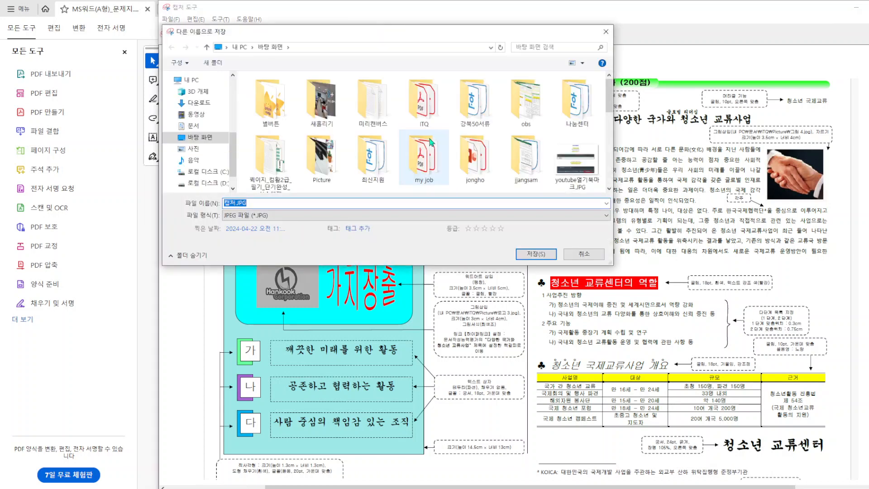
{"action": "left_click", "coordinate": [536, 255]}
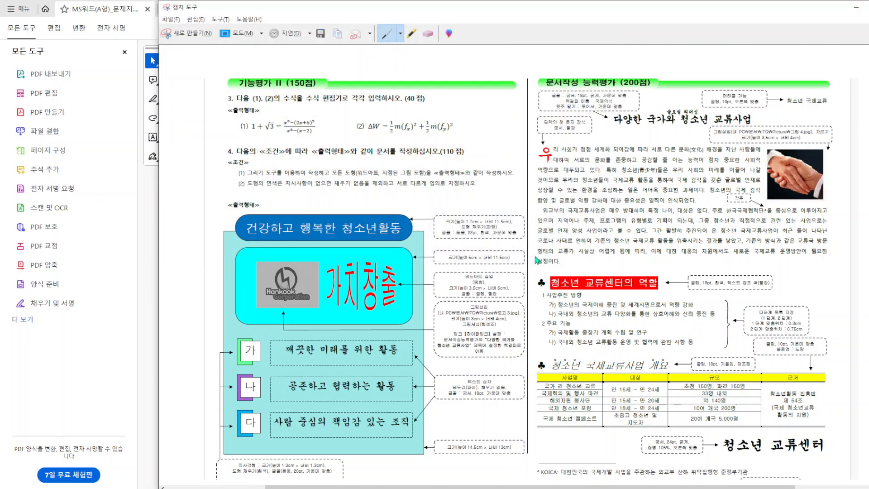
{"action": "key", "text": "alt+F4"}
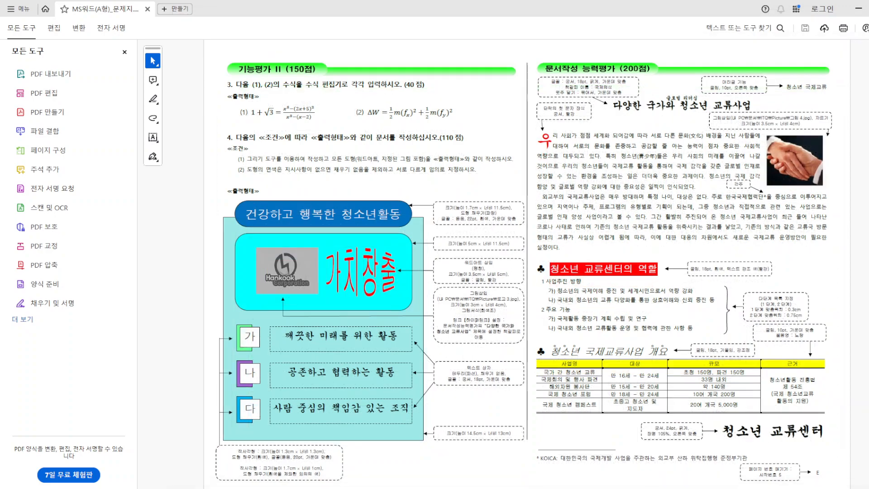
{"action": "left_click", "coordinate": [860, 8]}
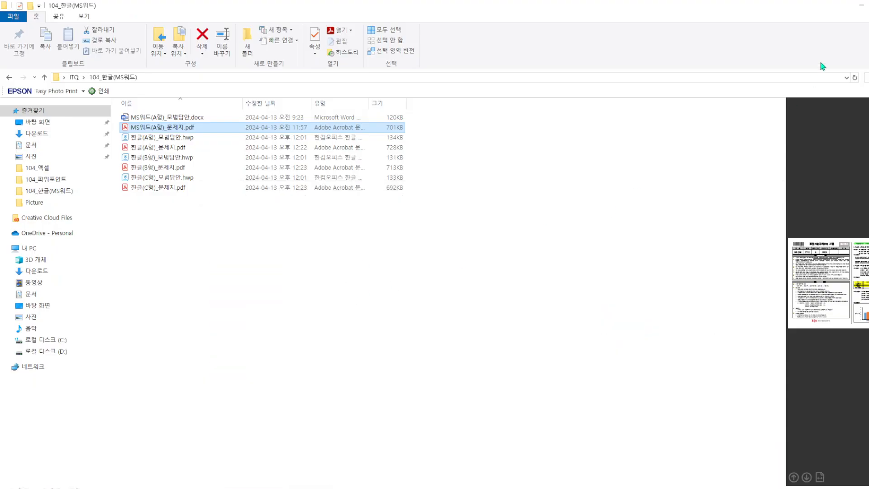
{"action": "left_click", "coordinate": [862, 6]}
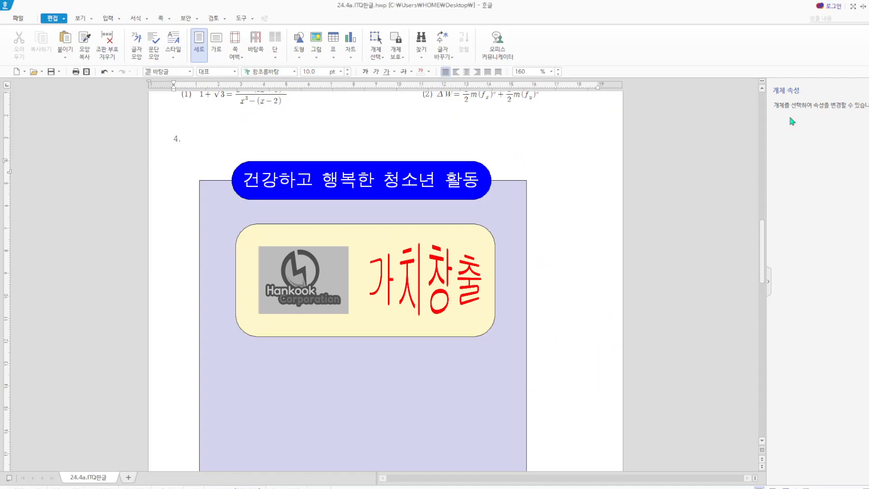
- Start inserting a picture and browse to the desktop folder (바탕 화면)
{"action": "left_click", "coordinate": [120, 20]}
{"action": "mouse_move", "coordinate": [118, 44]}
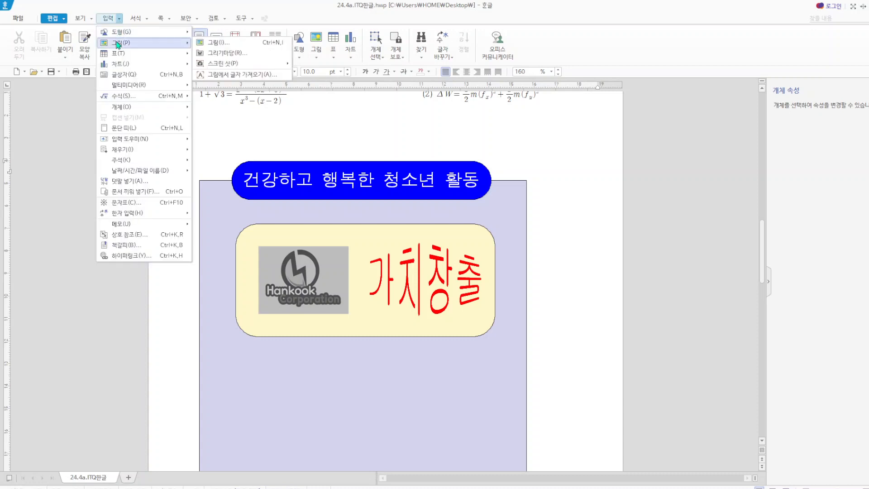
{"action": "left_click", "coordinate": [216, 44]}
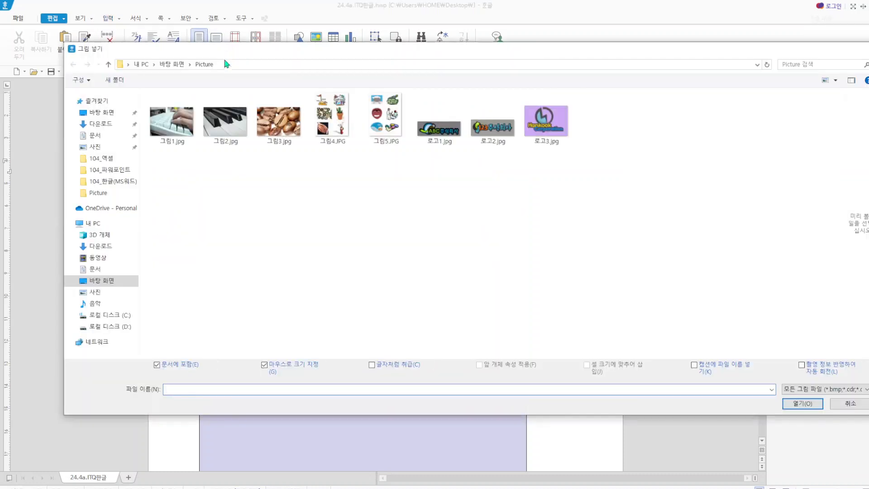
{"action": "left_click", "coordinate": [97, 112]}
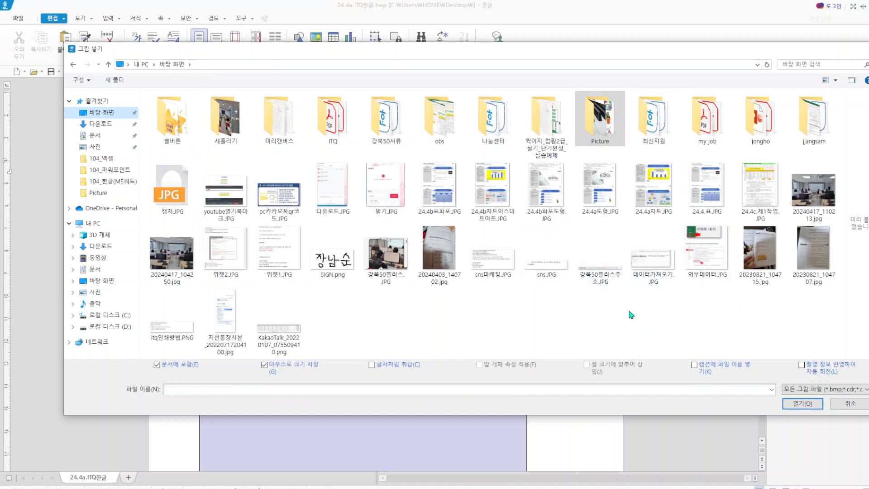
- Sort the desktop files by date in ascending order
{"action": "left_click", "coordinate": [660, 307]}
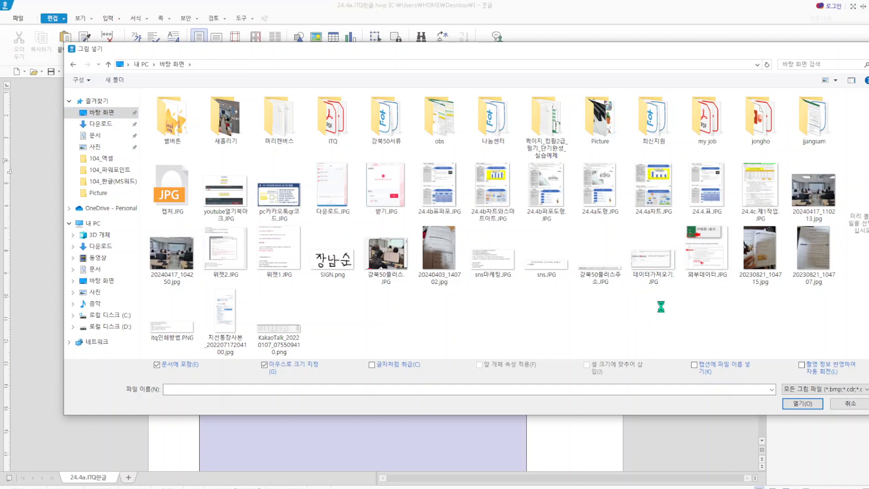
{"action": "right_click", "coordinate": [662, 310]}
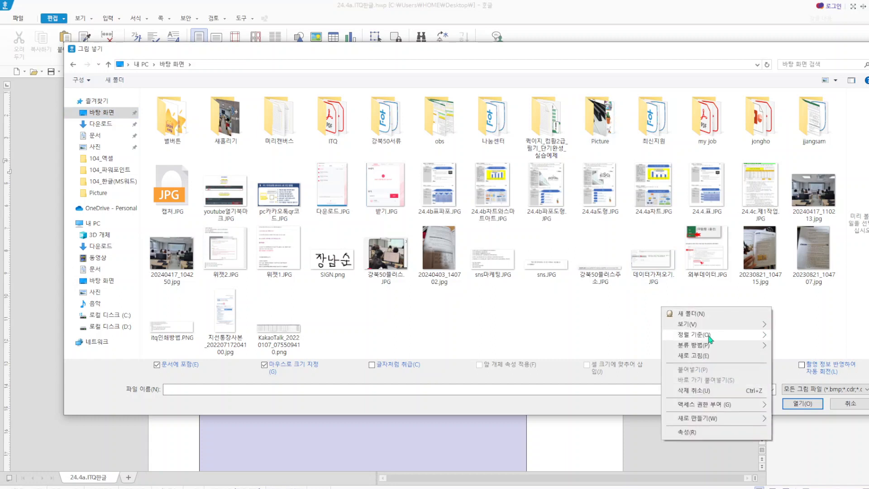
{"action": "mouse_move", "coordinate": [709, 338]}
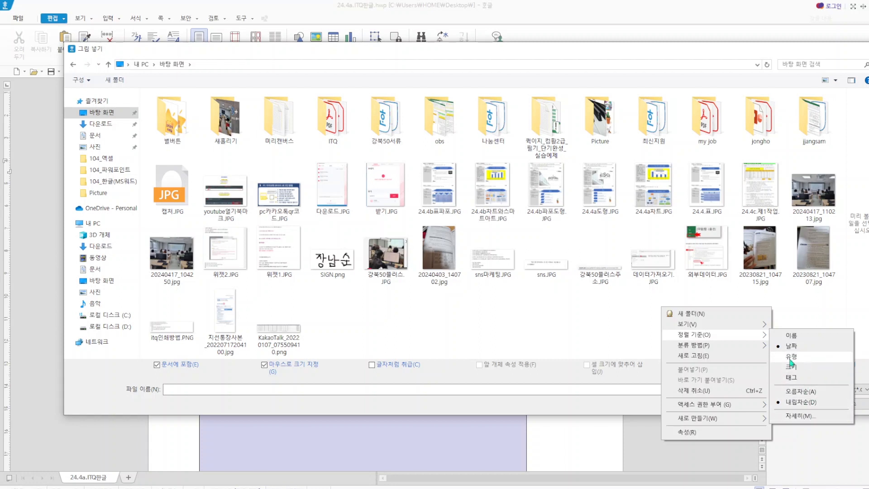
{"action": "left_click", "coordinate": [505, 321]}
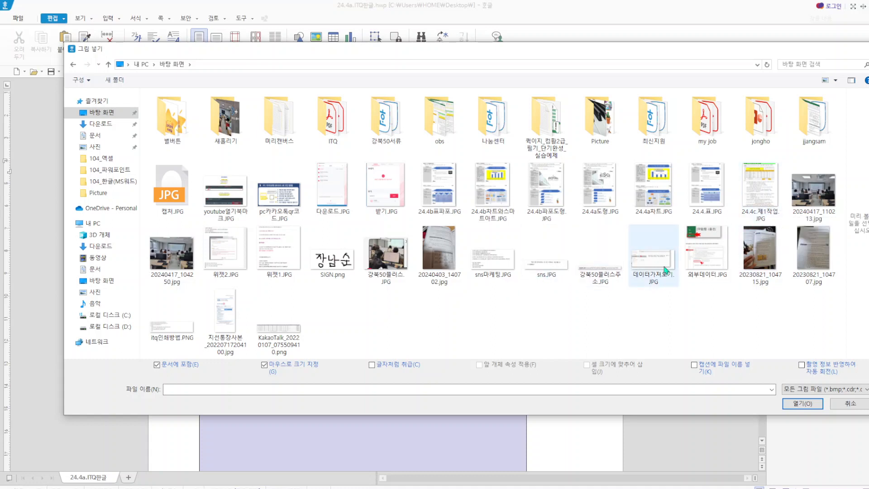
{"action": "right_click", "coordinate": [632, 317]}
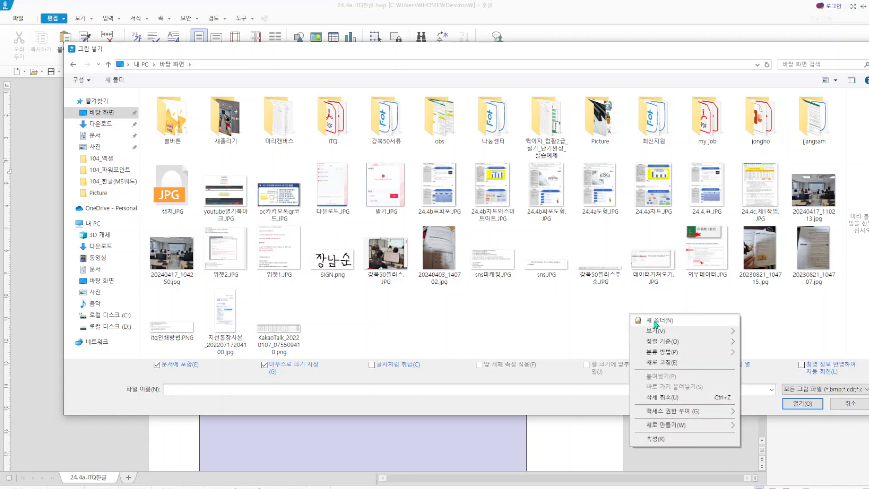
{"action": "mouse_move", "coordinate": [666, 342]}
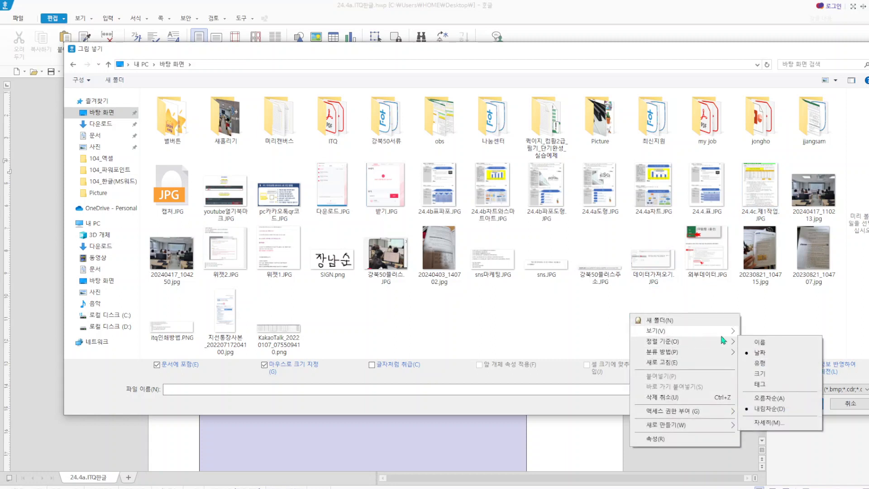
{"action": "left_click", "coordinate": [777, 399]}
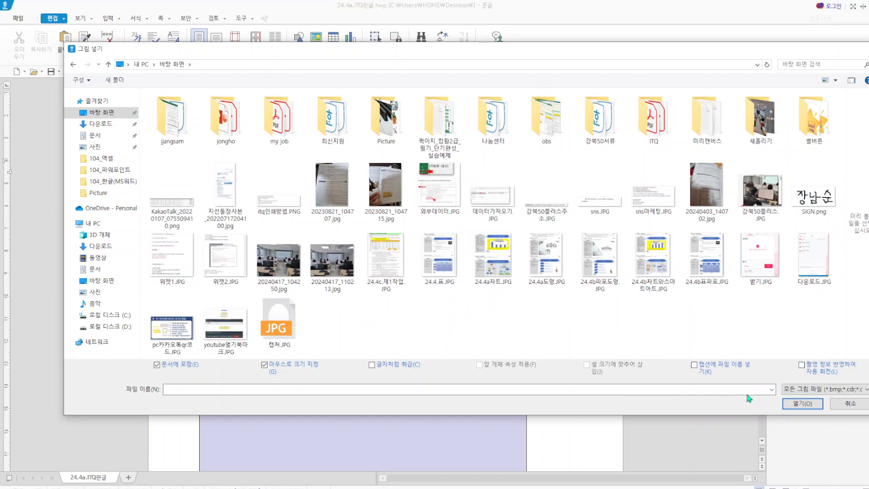
- Insert 캡처.JPG into the blank margin beside the lavender rectangle, about 35 mm wide and 36 mm high
{"action": "left_click", "coordinate": [273, 319]}
{"action": "left_click", "coordinate": [801, 403]}
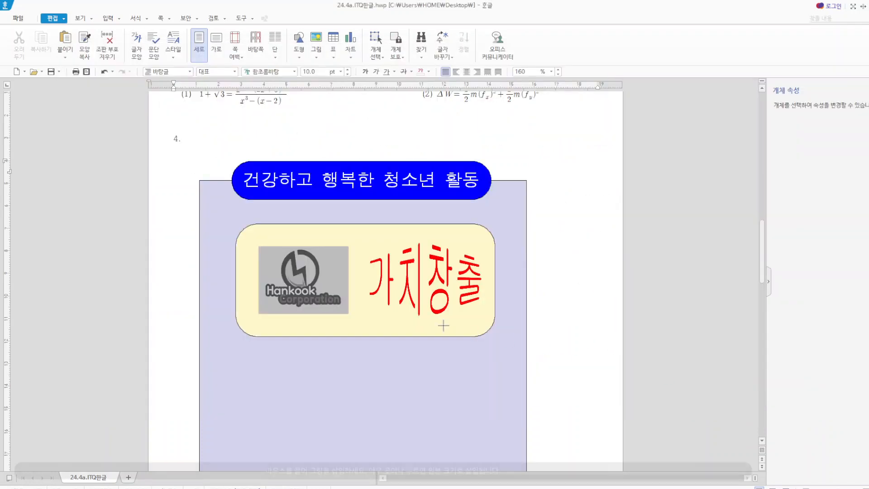
{"action": "left_click_drag", "start_coordinate": [545, 191], "coordinate": [553, 273]}
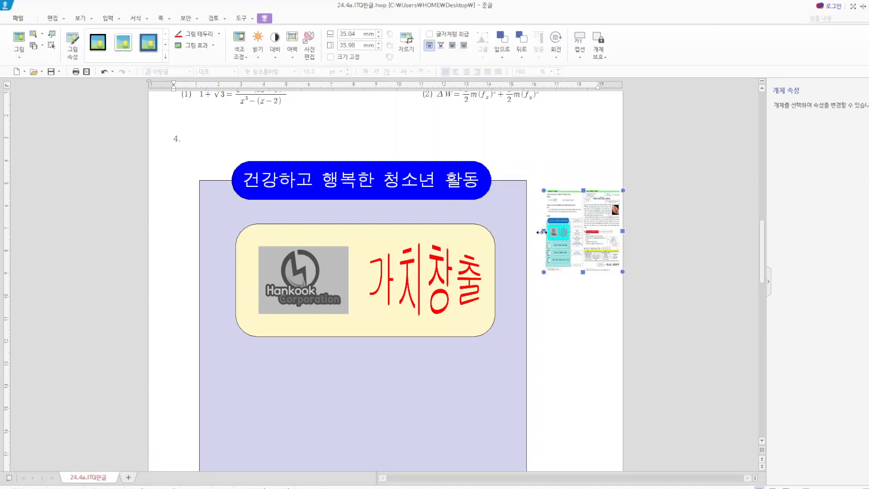
- Widen the captured exam picture to about 96 mm and move it up next to item 3's equations
{"action": "left_click_drag", "start_coordinate": [541, 232], "coordinate": [407, 232]}
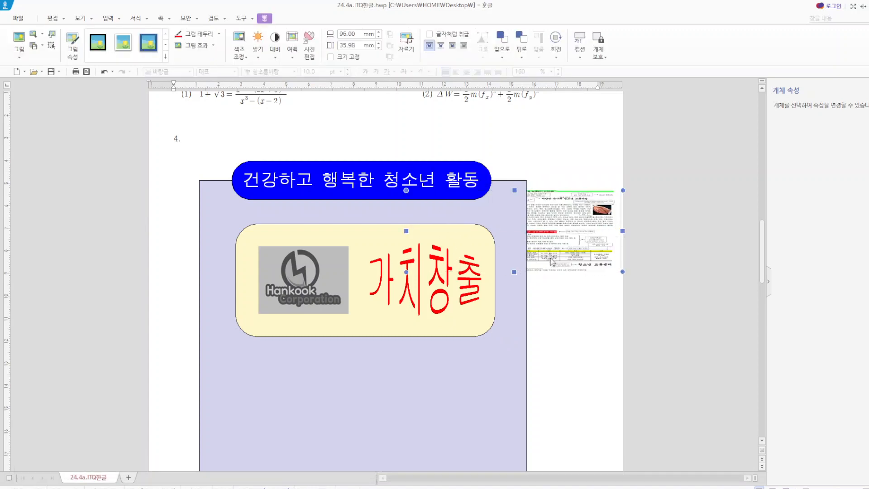
{"action": "left_click_drag", "start_coordinate": [551, 258], "coordinate": [551, 373]}
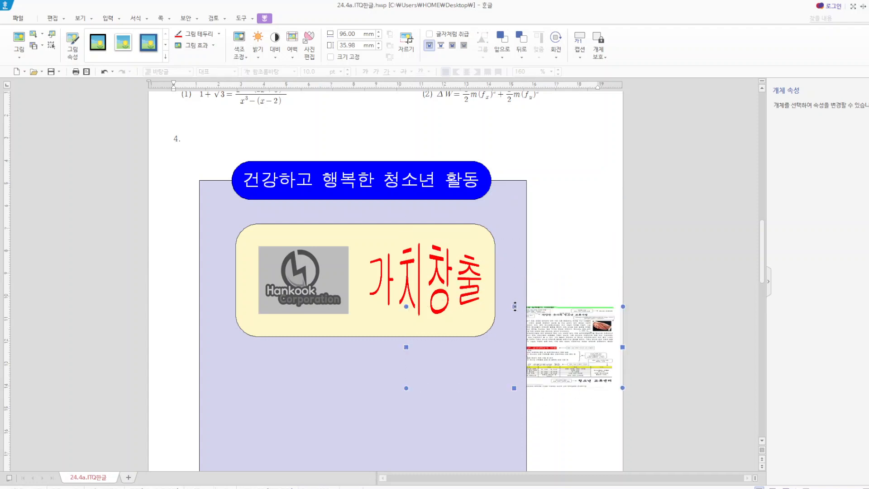
{"action": "left_click_drag", "start_coordinate": [576, 345], "coordinate": [564, 135]}
{"action": "scroll", "coordinate": [564, 136], "scroll_direction": "up", "scroll_amount": 3}
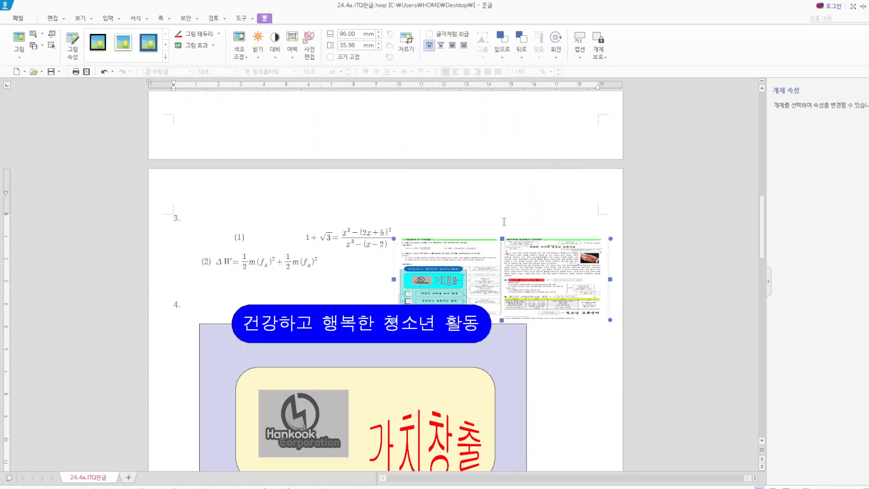
- Enlarge the captured exam picture to about 192 mm wide and 89 mm high
{"action": "left_click_drag", "start_coordinate": [502, 236], "coordinate": [500, 119]}
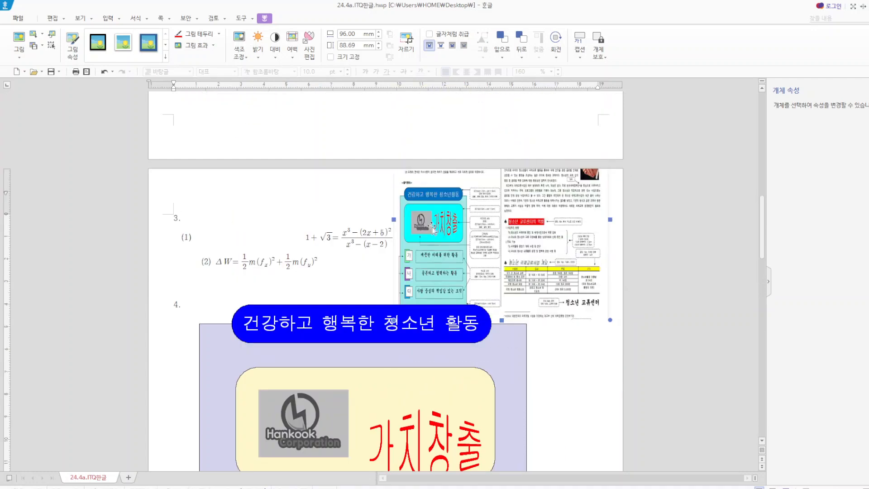
{"action": "left_click_drag", "start_coordinate": [398, 221], "coordinate": [294, 220]}
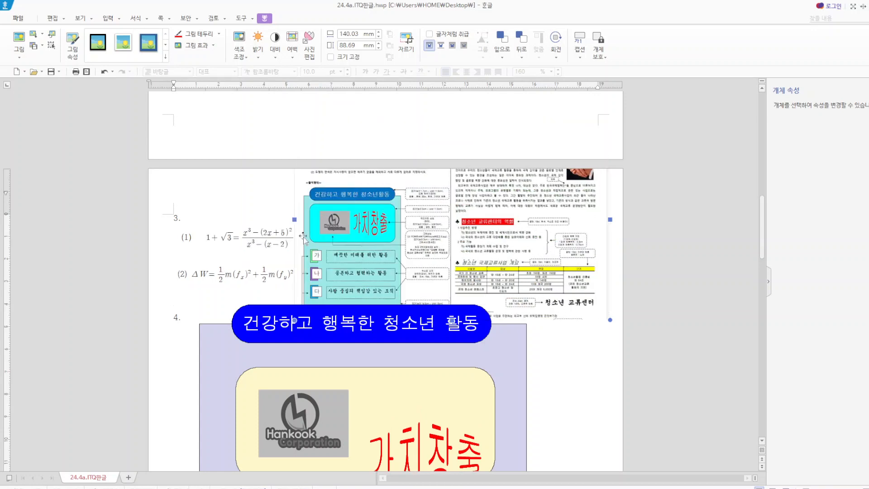
{"action": "scroll", "coordinate": [358, 252], "scroll_direction": "down", "scroll_amount": 1}
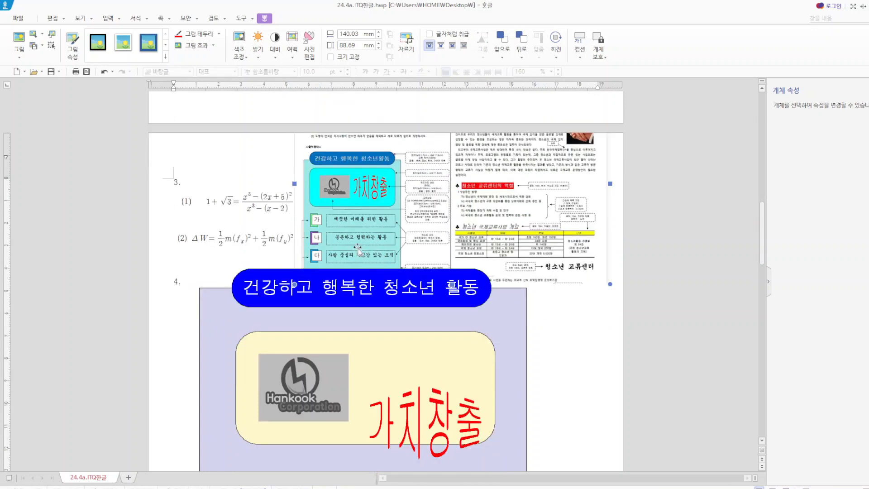
{"action": "left_click_drag", "start_coordinate": [295, 184], "coordinate": [176, 181]}
- Shift the yellow rectangle and logo up and leftward, and move the 가치창출 WordArt back beside the logo inside the rectangle
{"action": "scroll", "coordinate": [431, 341], "scroll_direction": "down", "scroll_amount": 5}
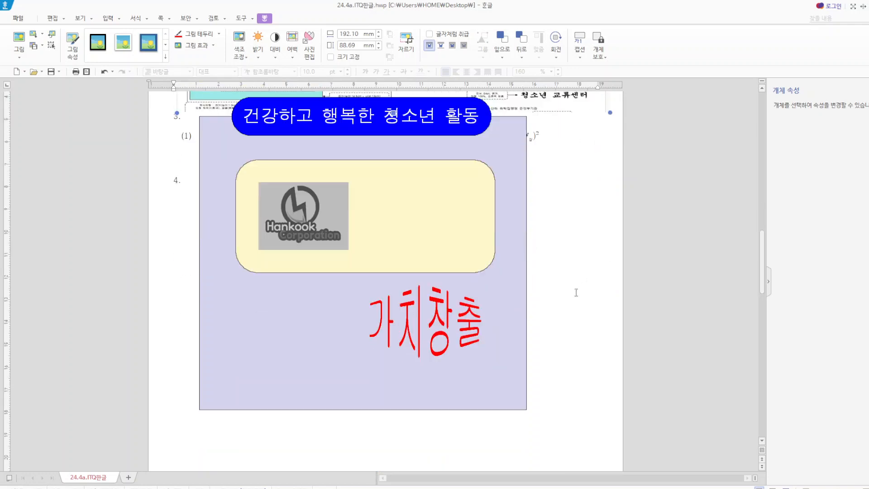
{"action": "left_click", "coordinate": [431, 339]}
{"action": "left_click_drag", "start_coordinate": [431, 335], "coordinate": [407, 237]}
{"action": "left_click", "coordinate": [349, 309]}
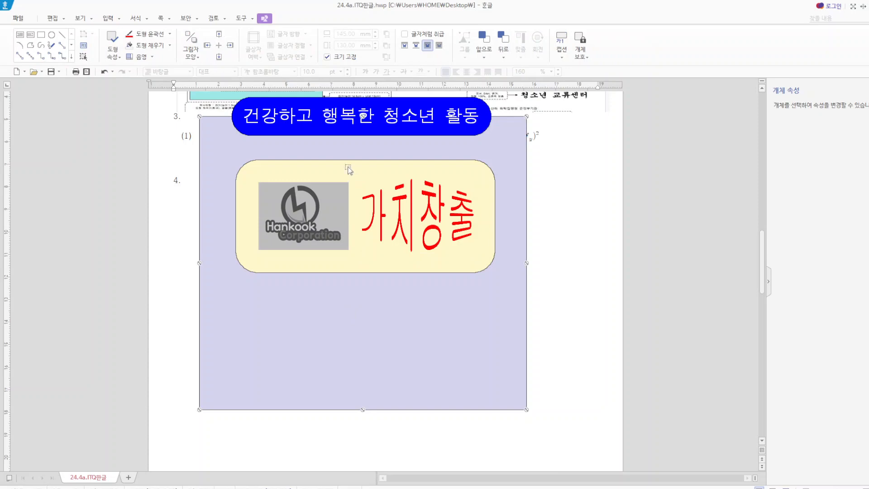
{"action": "left_click_drag", "start_coordinate": [347, 167], "coordinate": [338, 151]}
{"action": "left_click_drag", "start_coordinate": [328, 189], "coordinate": [314, 163]}
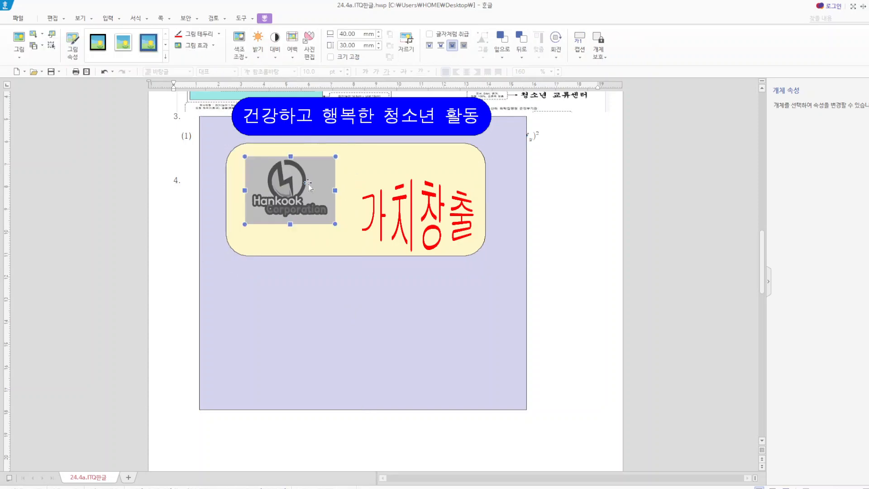
{"action": "left_click_drag", "start_coordinate": [409, 216], "coordinate": [401, 196]}
{"action": "left_click", "coordinate": [553, 271]}
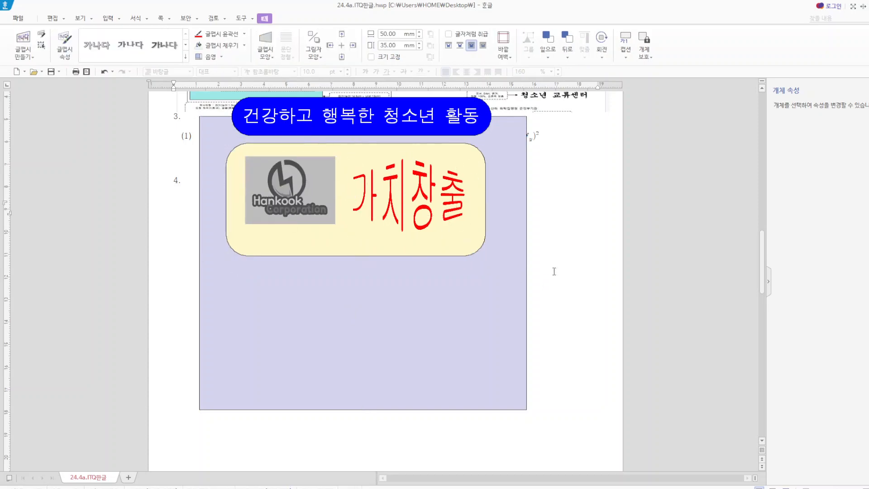
- Draw a text box about 101 mm wide and 14 mm high below the yellow rectangle on the lavender background
{"action": "scroll", "coordinate": [553, 270], "scroll_direction": "up", "scroll_amount": 4}
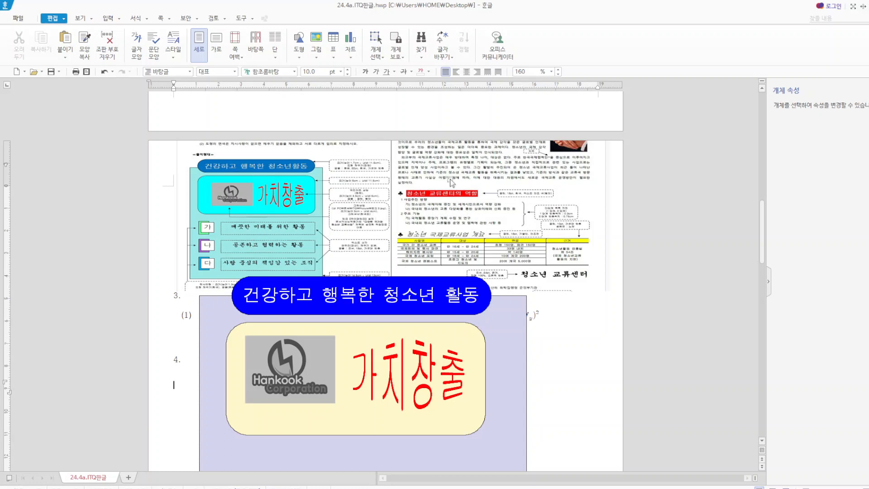
{"action": "left_click", "coordinate": [299, 56]}
{"action": "left_click", "coordinate": [296, 83]}
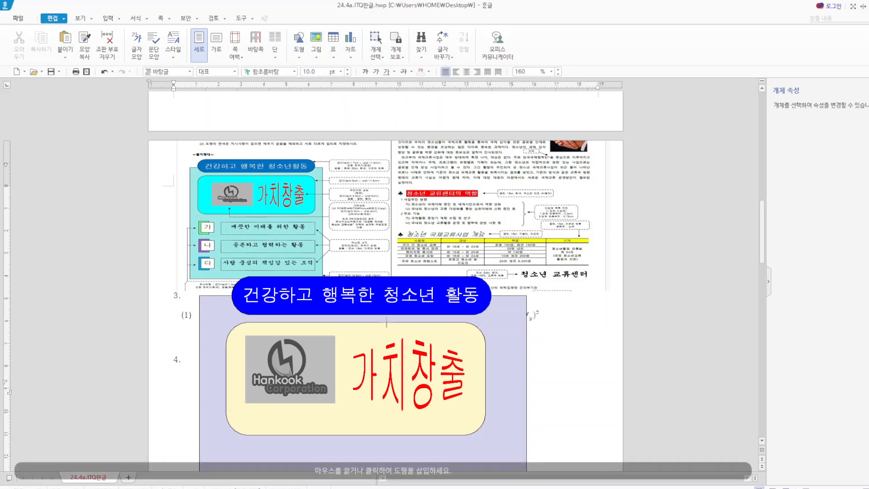
{"action": "scroll", "coordinate": [312, 382], "scroll_direction": "down", "scroll_amount": 3}
{"action": "left_click_drag", "start_coordinate": [266, 385], "coordinate": [492, 416]}
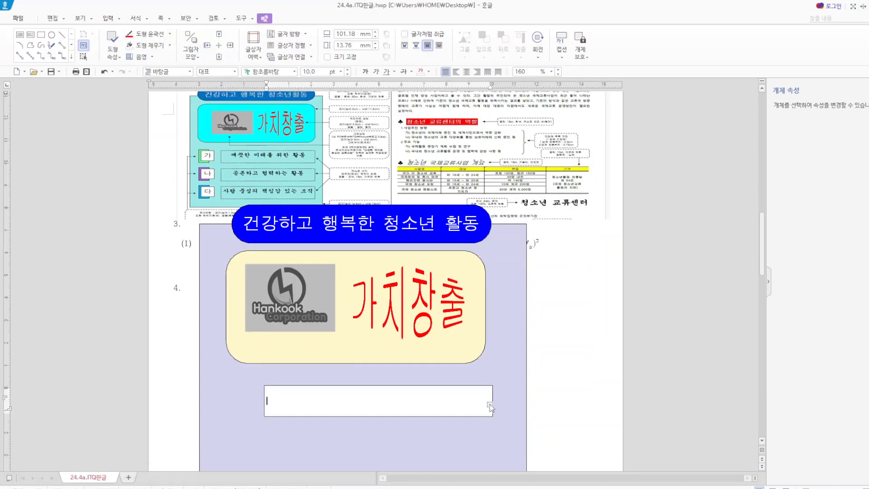
- Give the new text box below the yellow rectangle a 점선 outline and no fill color
{"action": "left_click", "coordinate": [458, 388]}
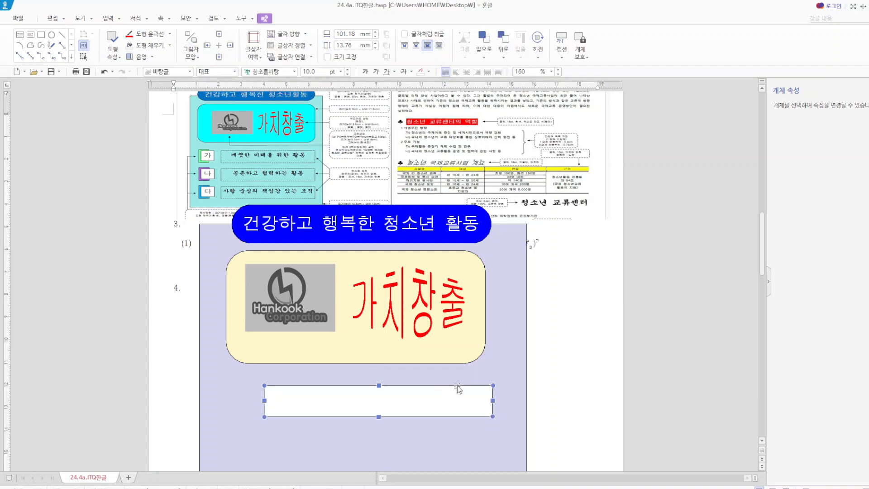
{"action": "key", "text": "p"}
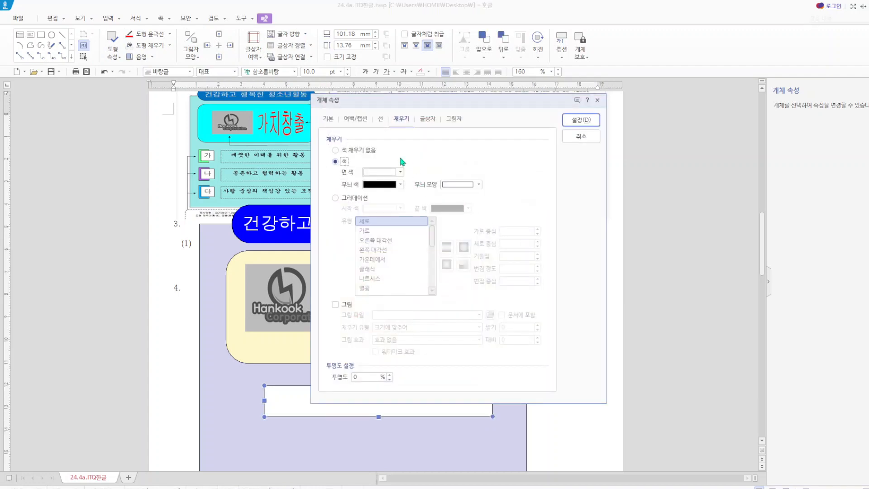
{"action": "left_click", "coordinate": [379, 118]}
{"action": "left_click", "coordinate": [458, 151]}
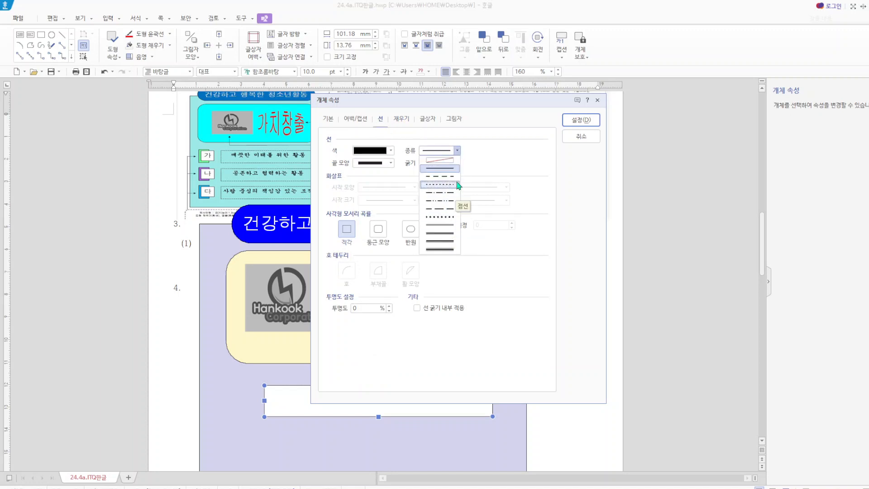
{"action": "left_click", "coordinate": [430, 184]}
{"action": "left_click", "coordinate": [401, 119]}
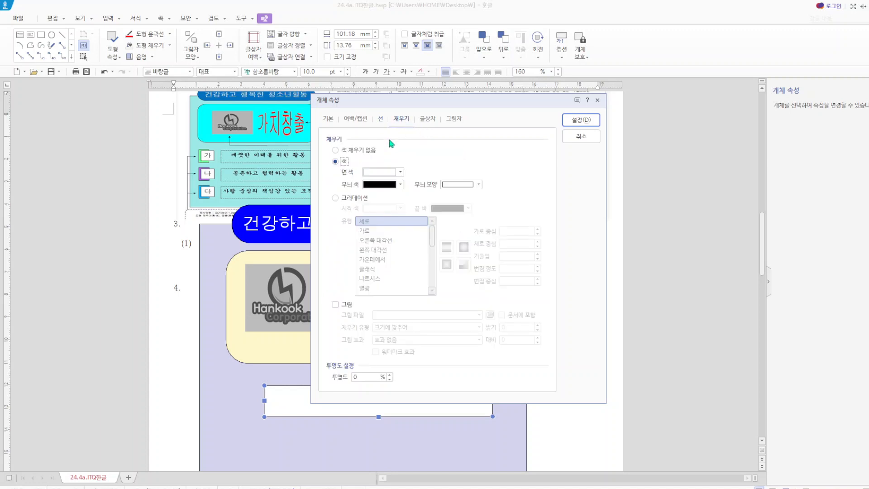
{"action": "left_click", "coordinate": [362, 151]}
{"action": "left_click", "coordinate": [582, 120]}
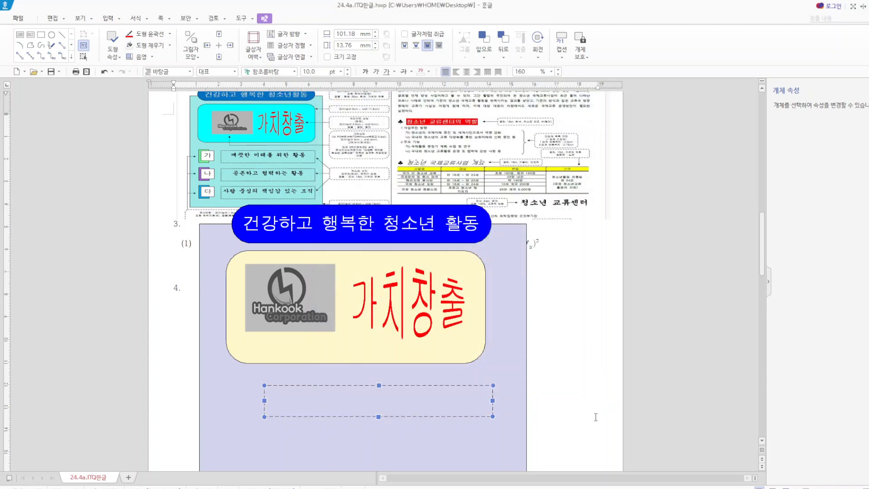
- Enter the text 깨끗한 미래를 위한 활동 in the dashed text box
{"action": "left_click", "coordinate": [349, 401]}
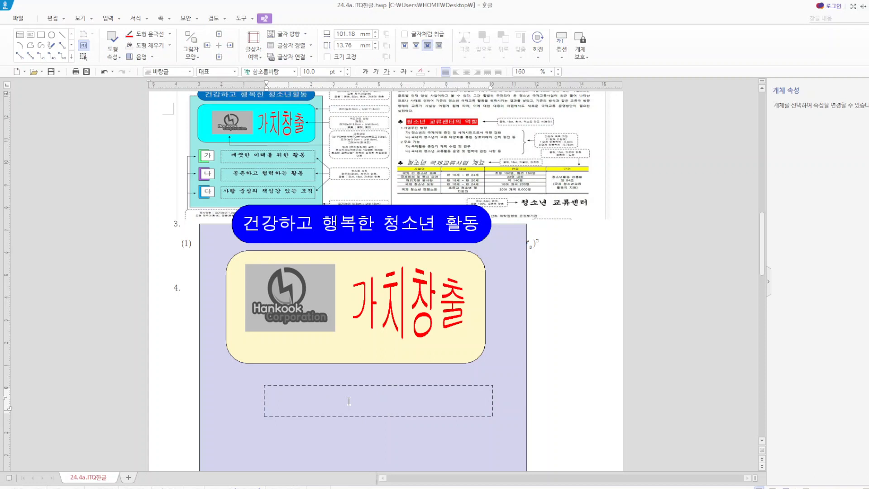
{"action": "type", "text": "ㄲ끗ㅎㅏㄴ 밀ㅐ르ㄹ ㅇㅜㅣ한 화ㄹㅇ"}
- Center the dashed box's text and format it in the 궁서 font at 18 pt
{"action": "left_click_drag", "start_coordinate": [361, 402], "coordinate": [267, 401]}
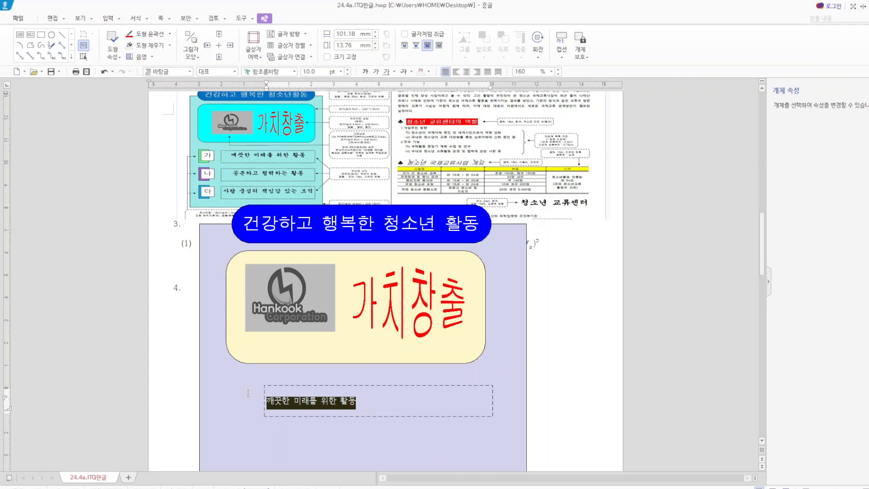
{"action": "left_click", "coordinate": [467, 72]}
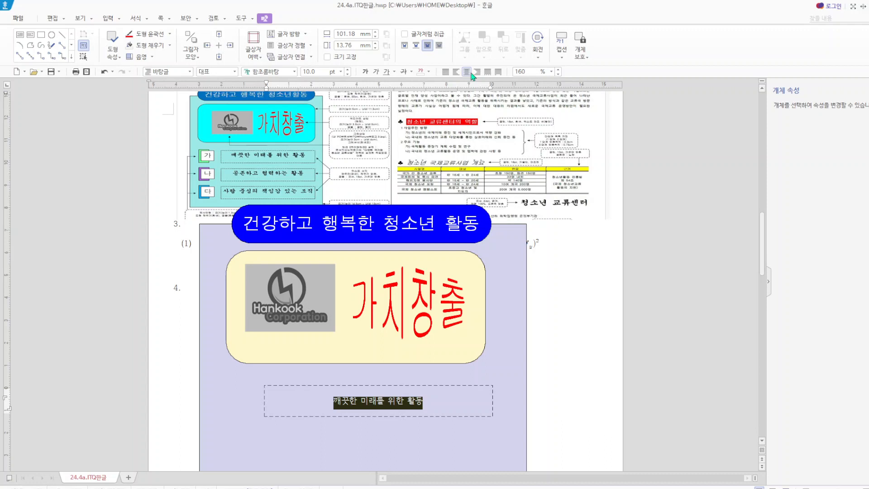
{"action": "left_click", "coordinate": [294, 72]}
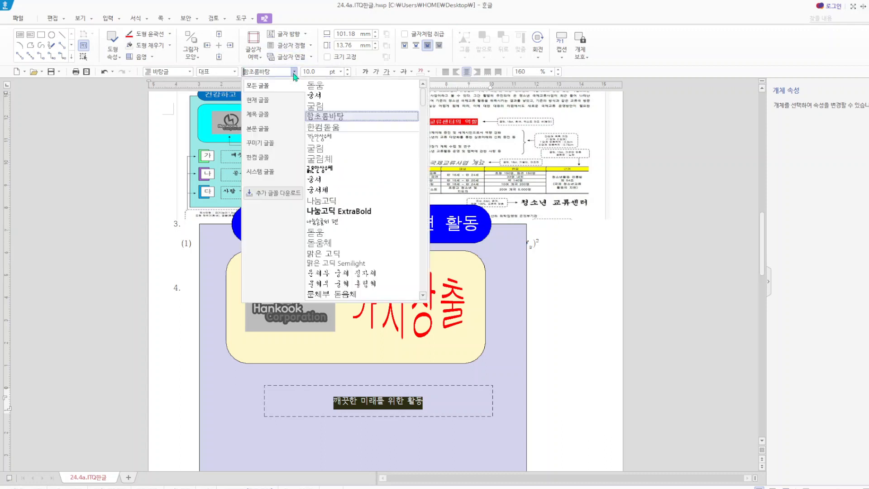
{"action": "left_click", "coordinate": [323, 94]}
{"action": "left_click", "coordinate": [318, 72]}
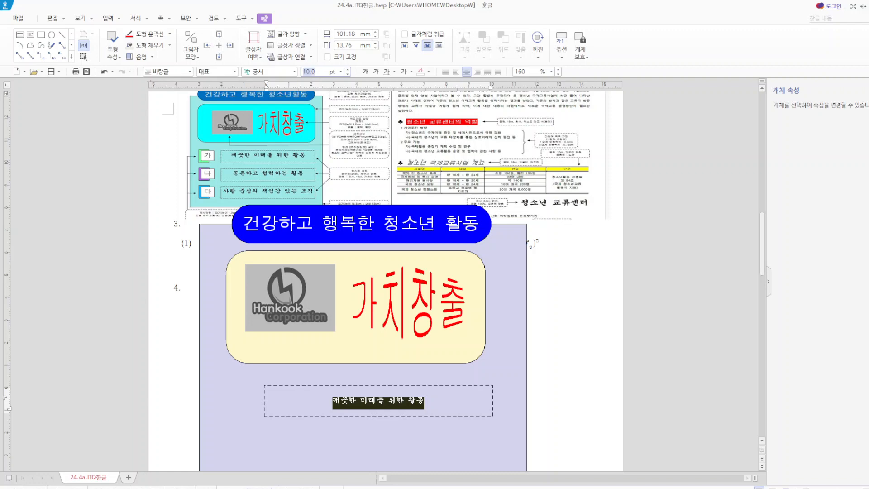
{"action": "type", "text": "18"}
{"action": "key", "text": "Return"}
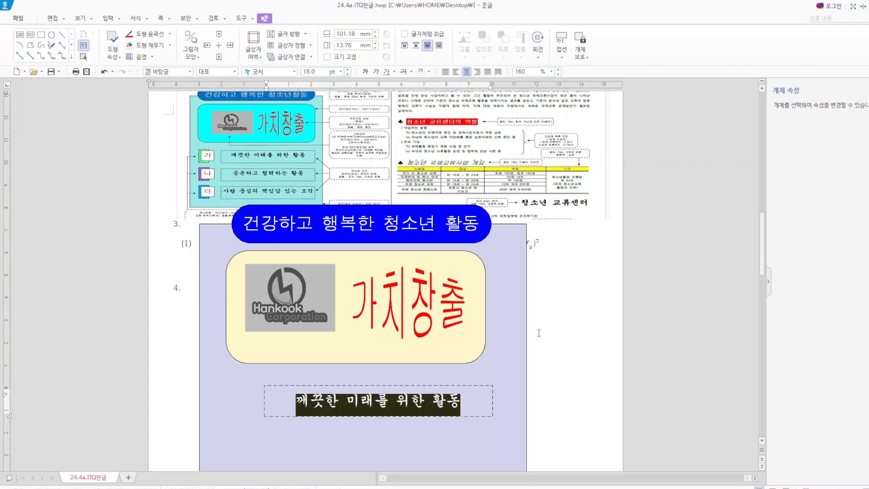
{"action": "left_click", "coordinate": [579, 351]}
- Duplicate the 깨끗한 미래를 위한 활동 text box twice, stacking both copies straight below the original
{"action": "scroll", "coordinate": [575, 335], "scroll_direction": "down", "scroll_amount": 3}
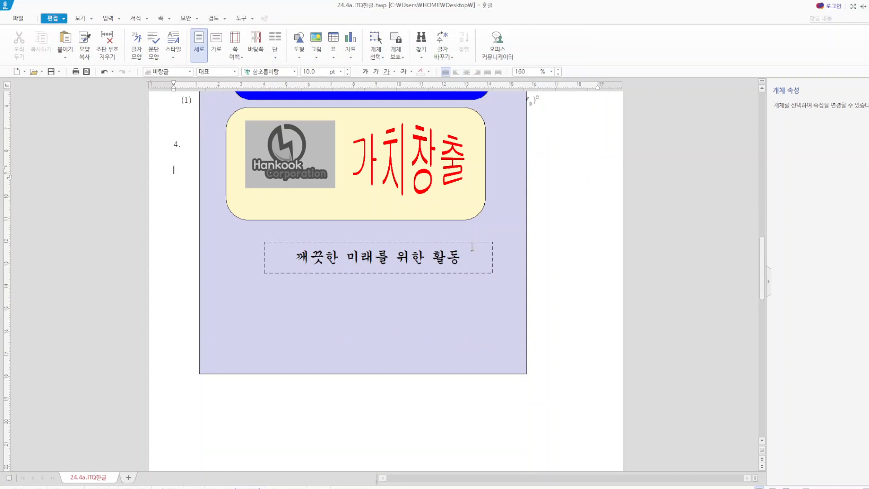
{"action": "left_click", "coordinate": [478, 249]}
{"action": "left_click_drag", "start_coordinate": [472, 254], "coordinate": [476, 358]}
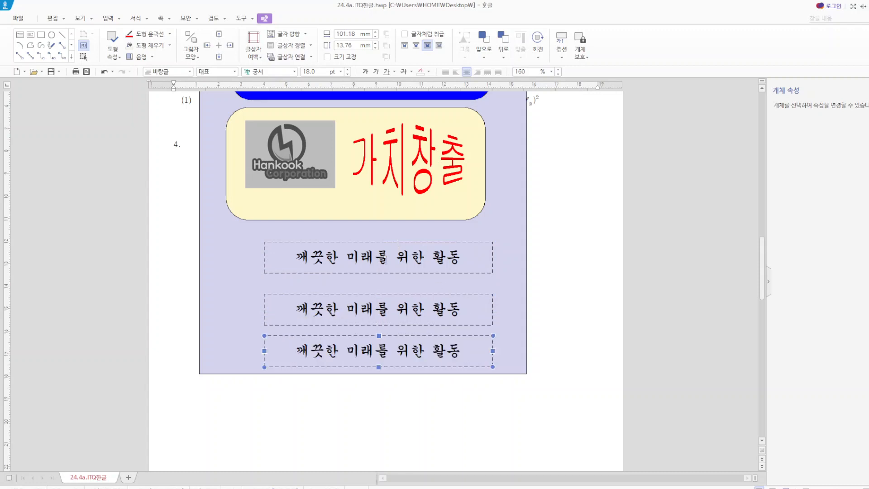
- Nudge the middle and lowest text box copies slightly upward so all three boxes are evenly spaced
{"action": "left_click", "coordinate": [381, 297]}
{"action": "key", "text": "Up"}
{"action": "key", "text": "Up"}
{"action": "key", "text": "Up"}
{"action": "key", "text": "Up"}
{"action": "key", "text": "Up"}
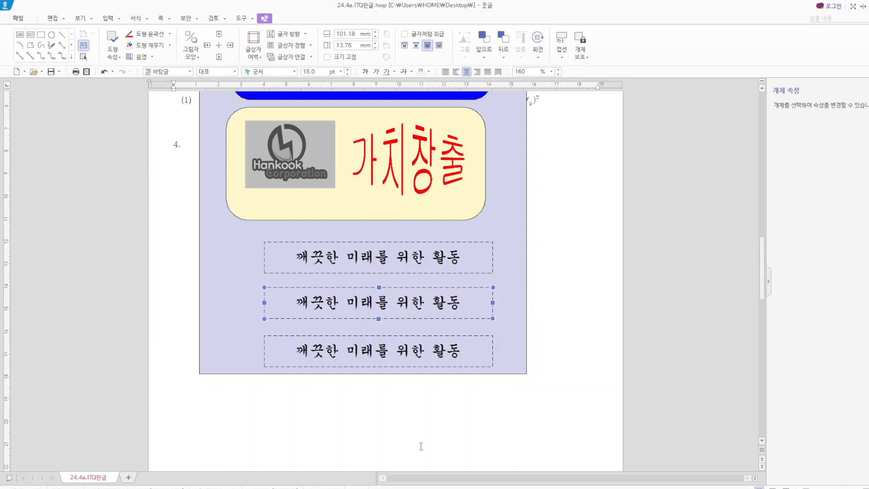
{"action": "left_click", "coordinate": [413, 338]}
{"action": "key", "text": "Up"}
{"action": "key", "text": "Up"}
{"action": "key", "text": "Up"}
{"action": "key", "text": "Return"}
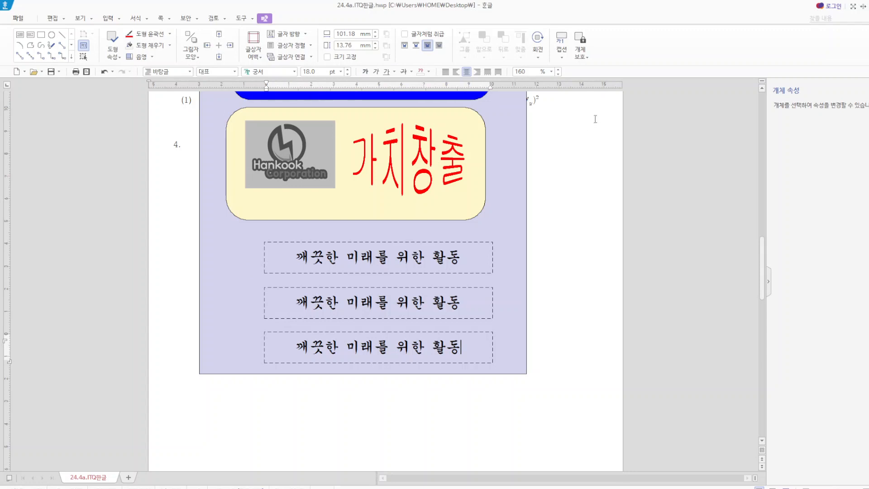
{"action": "left_click", "coordinate": [586, 180]}
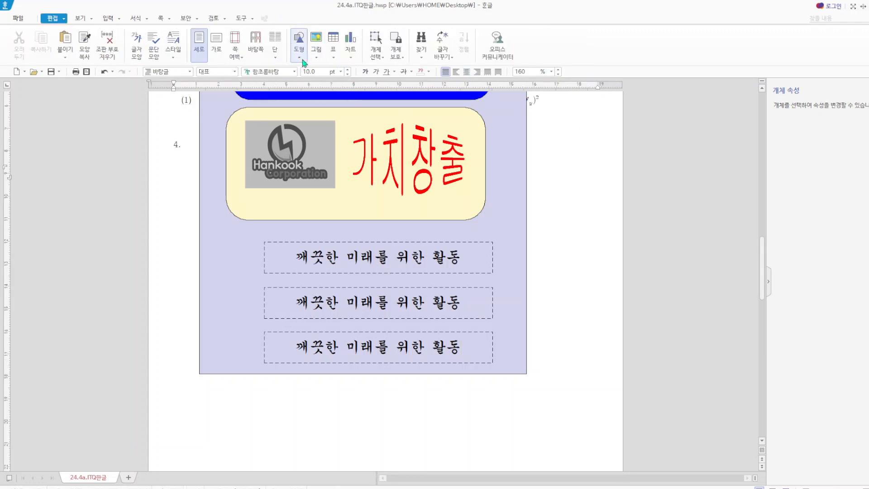
- Draw a rectangle about 12 mm wide and 22 mm high just outside the lavender background's lower-left corner
{"action": "left_click", "coordinate": [300, 58]}
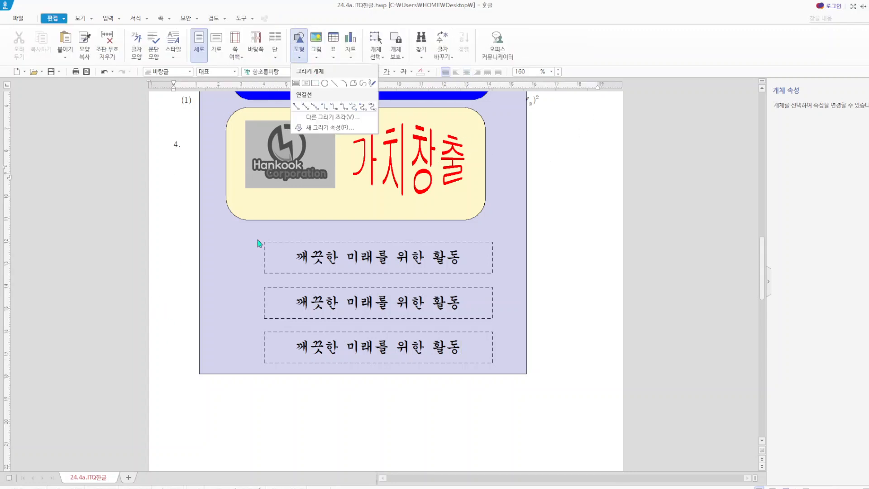
{"action": "left_click", "coordinate": [316, 84]}
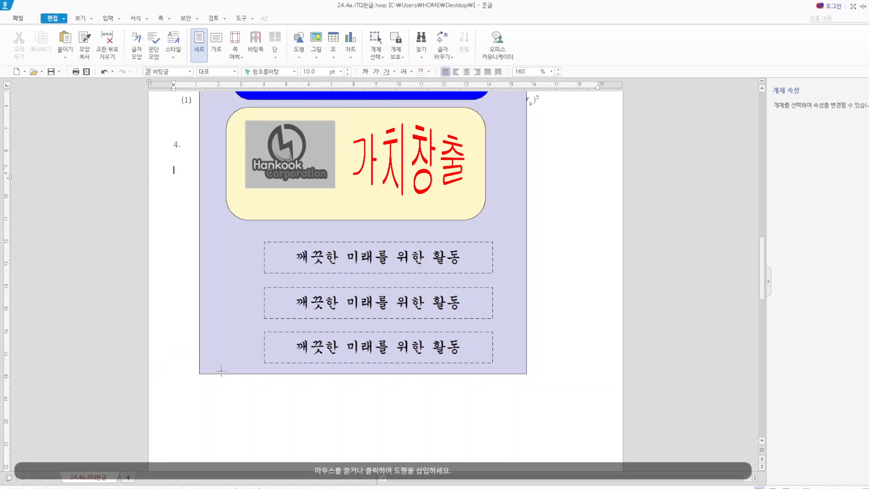
{"action": "left_click_drag", "start_coordinate": [166, 373], "coordinate": [193, 422]}
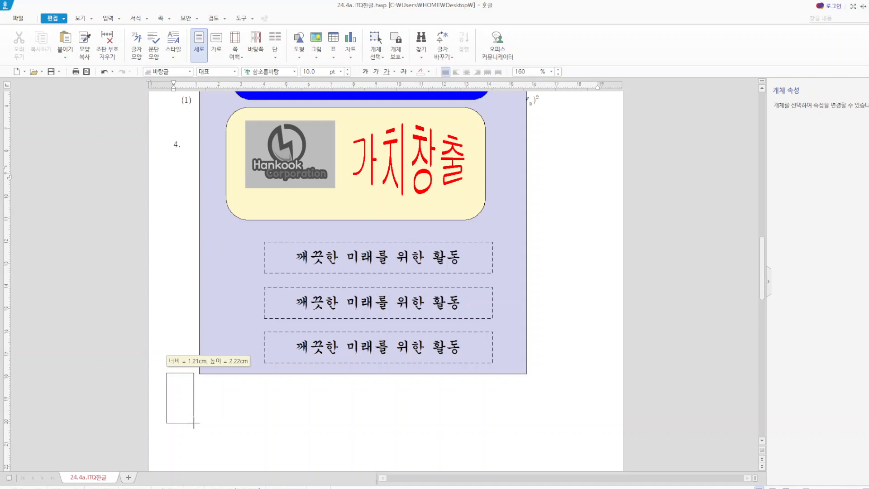
{"action": "left_click_drag", "start_coordinate": [194, 423], "coordinate": [195, 423]}
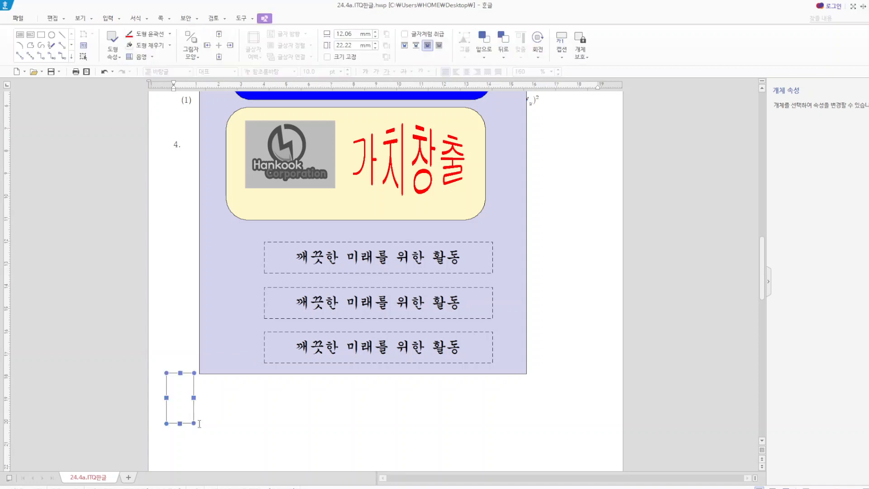
- Try making the small rectangle 17 mm wide and 10 mm high with a fixed size and light orange fill
{"action": "double_click", "coordinate": [176, 397]}
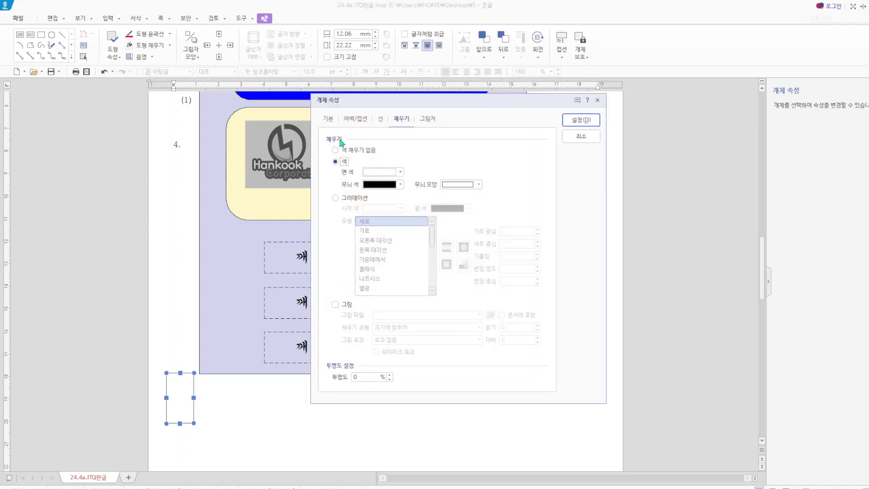
{"action": "left_click", "coordinate": [355, 160]}
{"action": "left_click", "coordinate": [327, 118]}
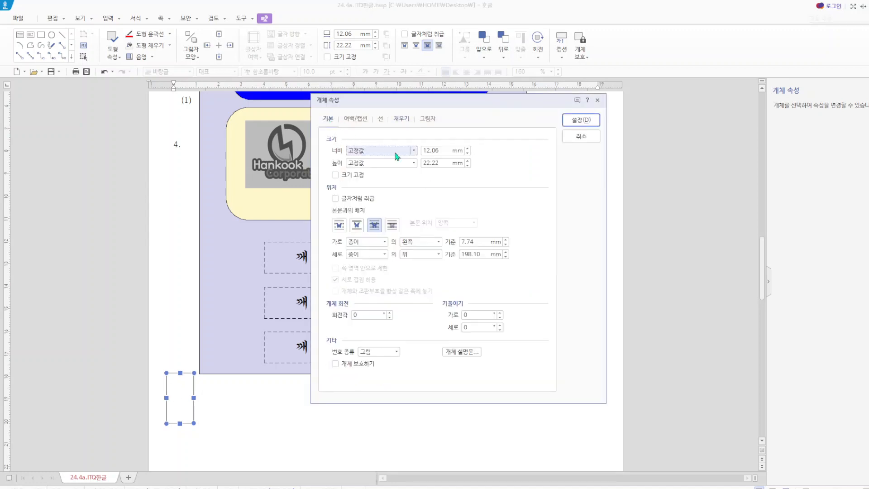
{"action": "double_click", "coordinate": [437, 151]}
{"action": "type", "text": "17"}
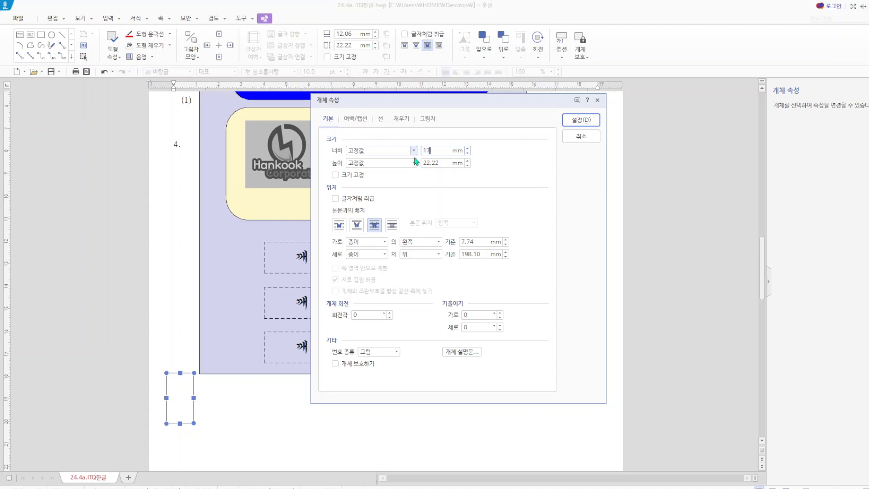
{"action": "double_click", "coordinate": [438, 163]}
{"action": "type", "text": "10"}
{"action": "left_click", "coordinate": [338, 175]}
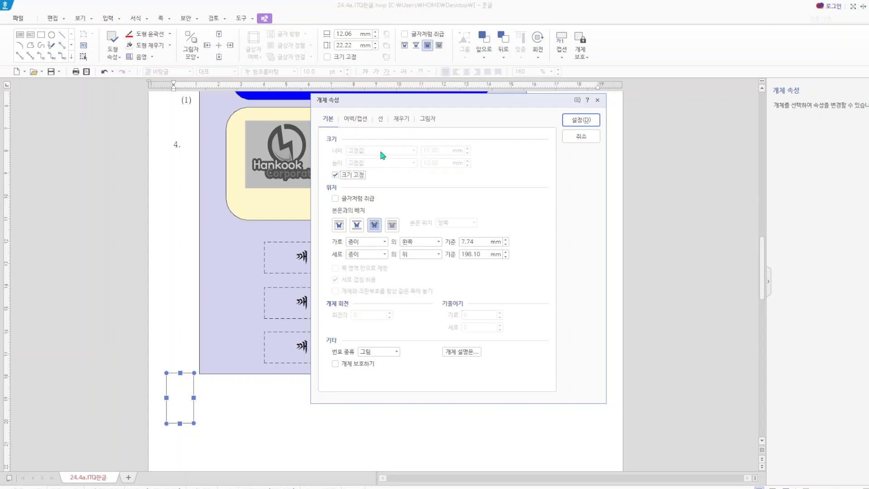
{"action": "left_click", "coordinate": [402, 119]}
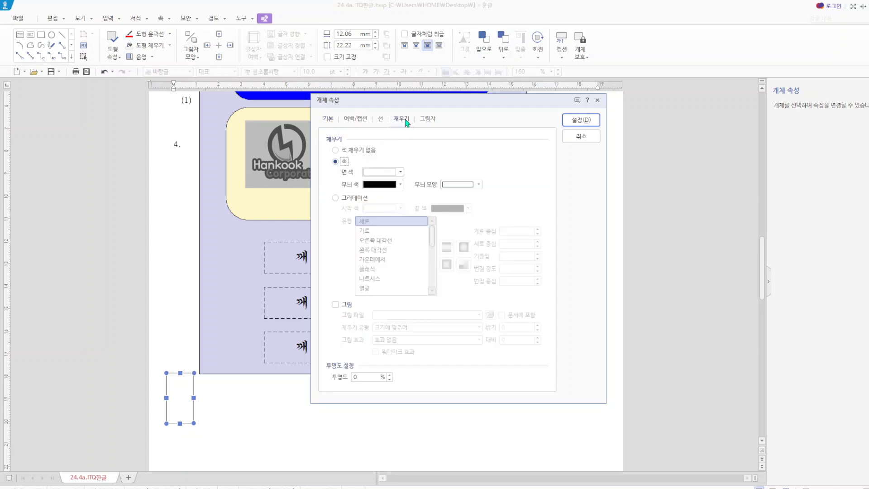
{"action": "left_click", "coordinate": [401, 172]}
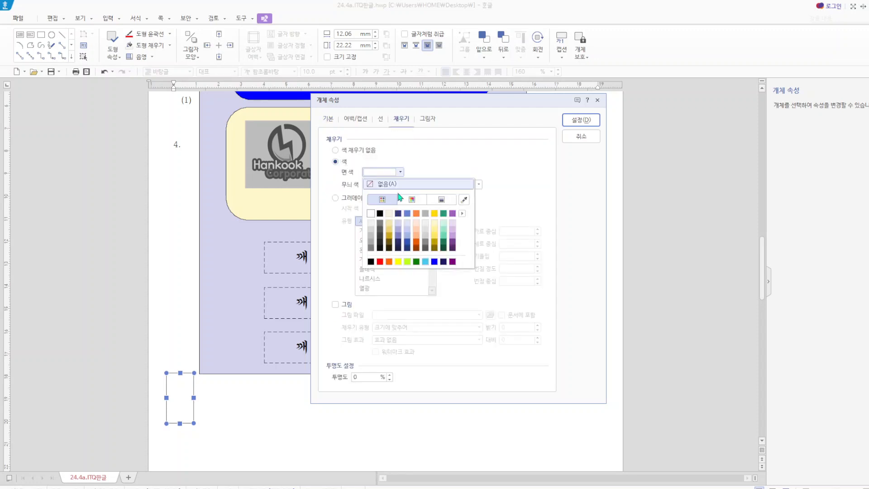
{"action": "left_click", "coordinate": [590, 120]}
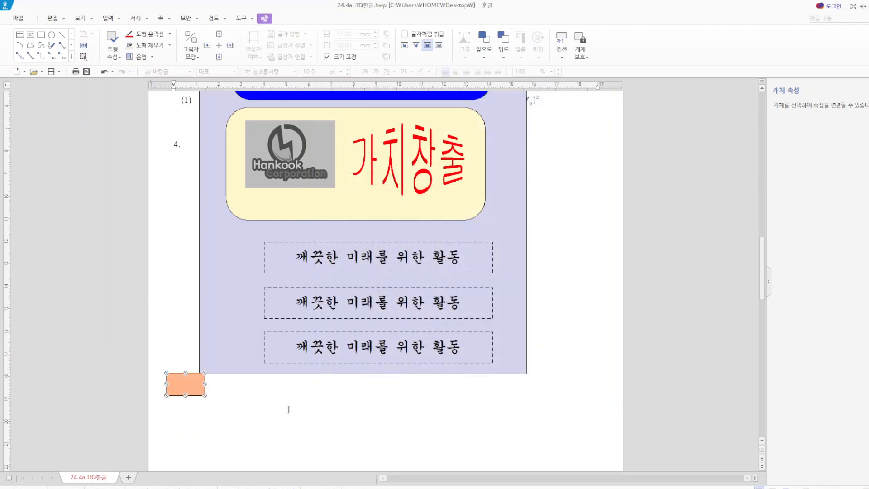
{"action": "key", "text": "ctrl+z"}
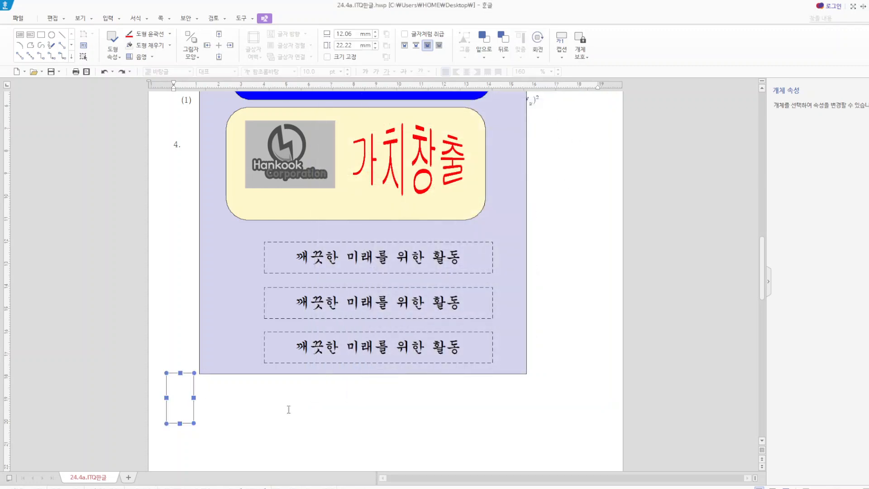
- Set the small rectangle's width to 7 mm and its height to 10 mm
{"action": "double_click", "coordinate": [192, 402]}
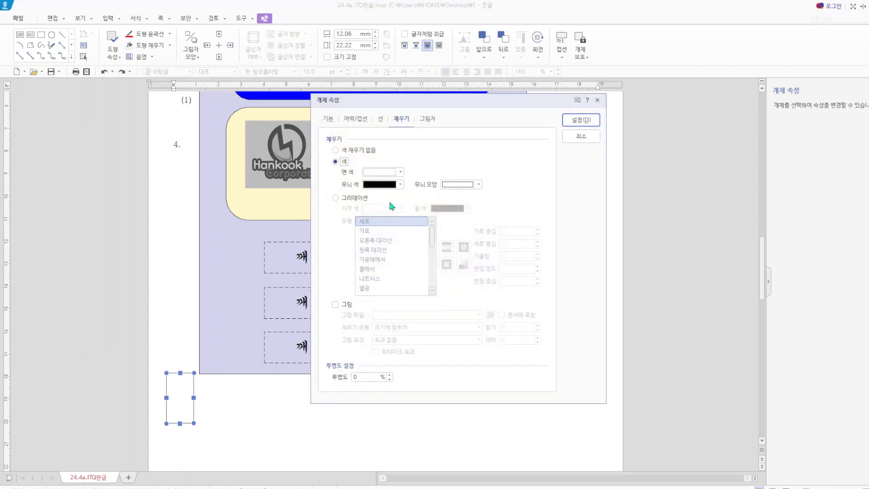
{"action": "left_click", "coordinate": [327, 119]}
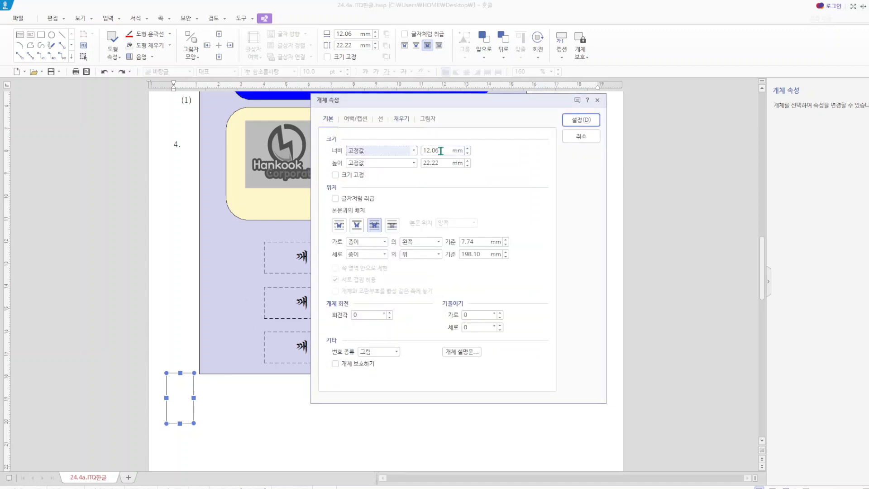
{"action": "double_click", "coordinate": [441, 151]}
{"action": "type", "text": "7"}
{"action": "double_click", "coordinate": [442, 163]}
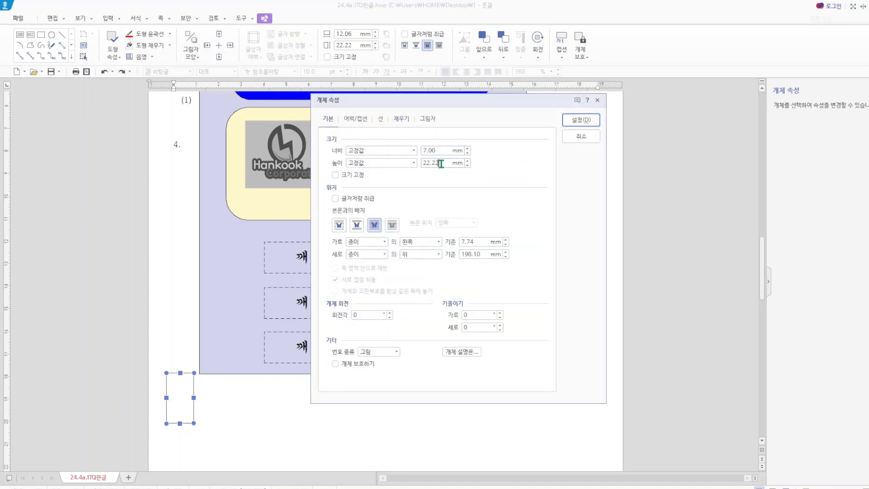
{"action": "type", "text": "10"}
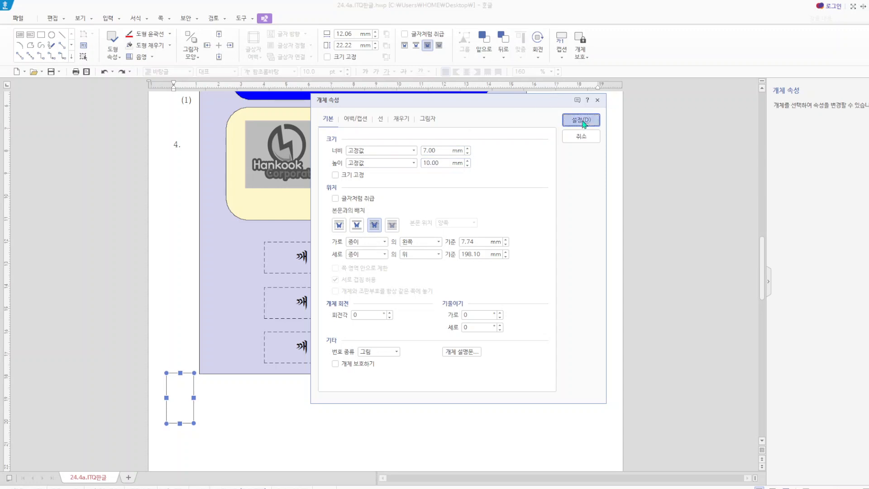
{"action": "left_click", "coordinate": [582, 120]}
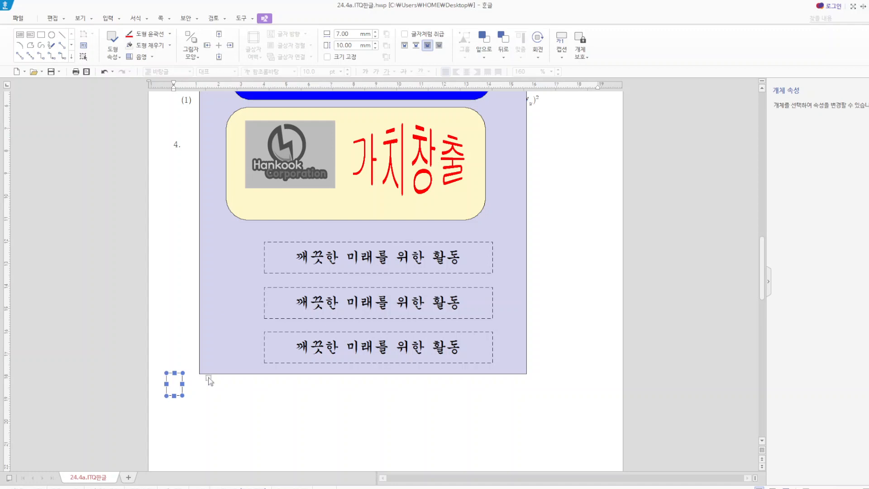
- Set the small rectangle's width to 17 mm with a fixed size and fill it light blue
{"action": "key", "text": "p"}
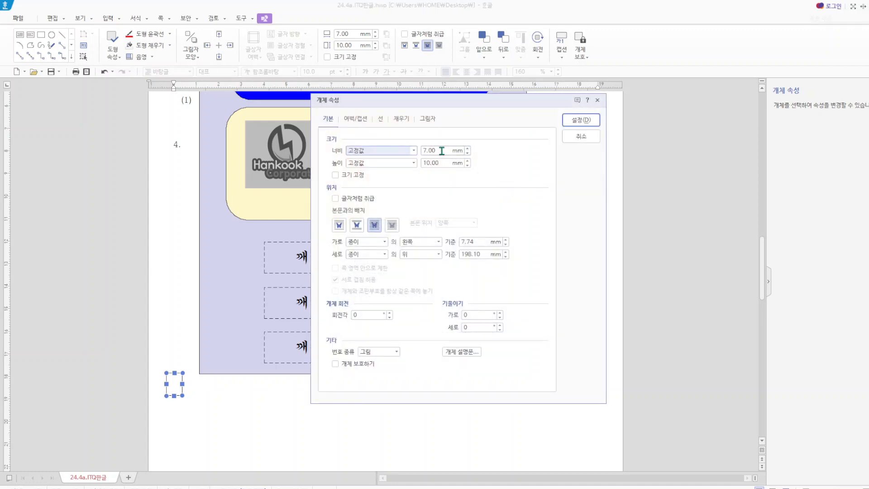
{"action": "double_click", "coordinate": [442, 151]}
{"action": "type", "text": "17"}
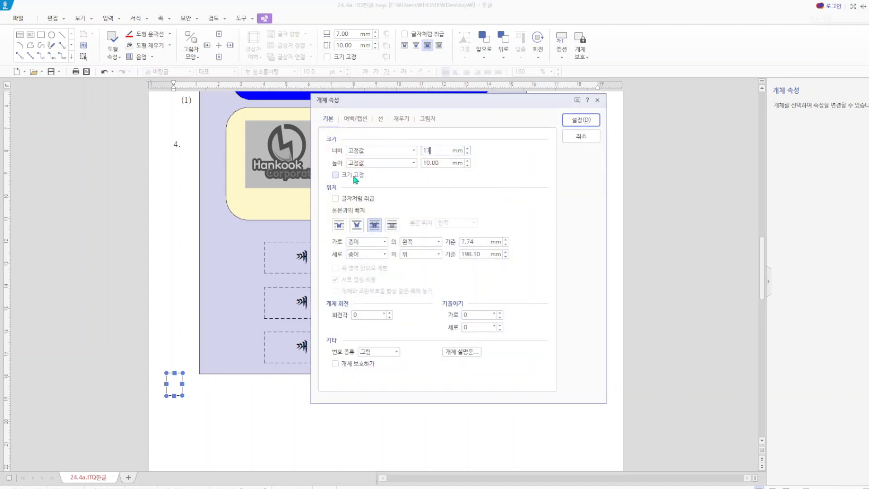
{"action": "left_click", "coordinate": [335, 175]}
{"action": "left_click", "coordinate": [405, 121]}
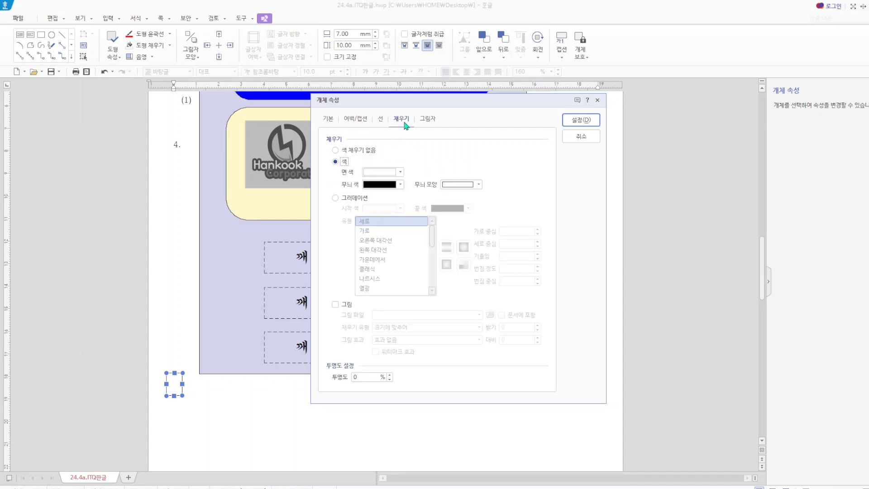
{"action": "left_click", "coordinate": [401, 172]}
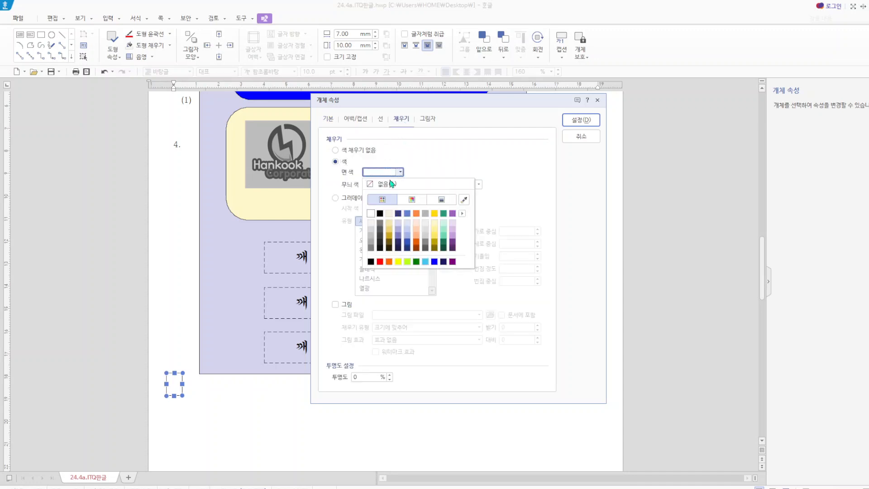
{"action": "left_click", "coordinate": [408, 234]}
{"action": "left_click", "coordinate": [591, 121]}
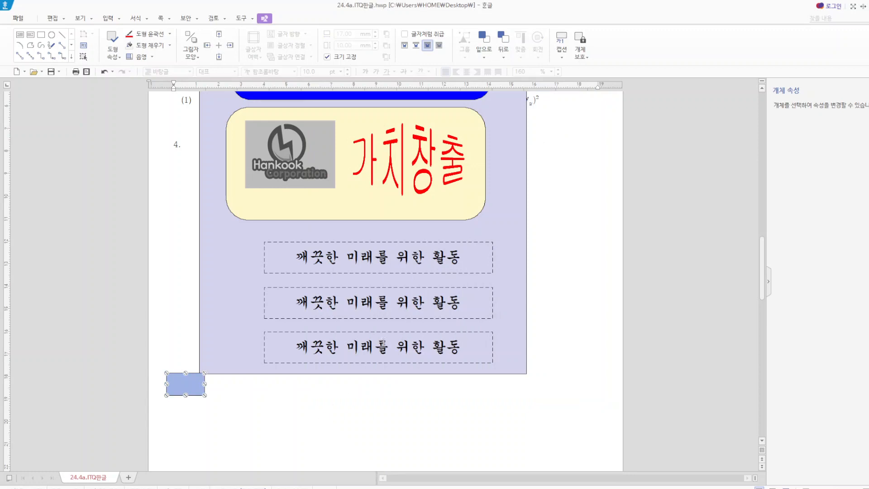
- Release the blue rectangle's fixed size and set its width to 10 mm and its height to 17 mm
{"action": "key", "text": "p"}
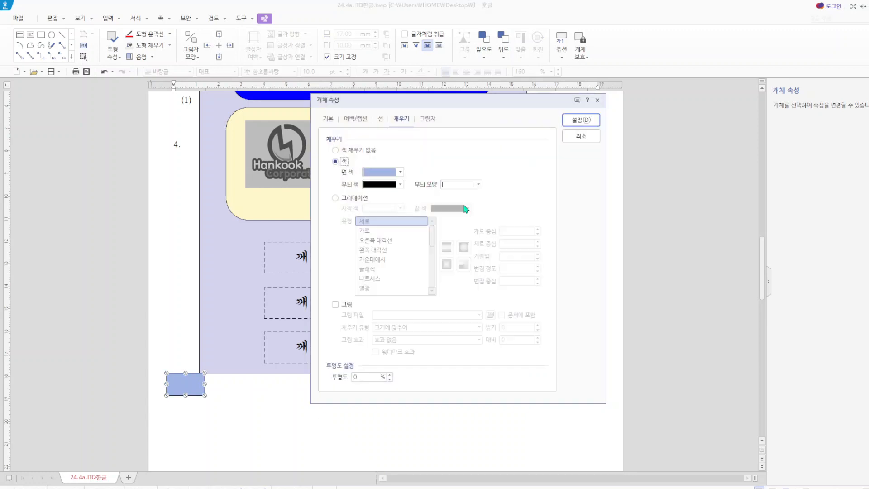
{"action": "left_click", "coordinate": [336, 121]}
{"action": "left_click", "coordinate": [336, 175]}
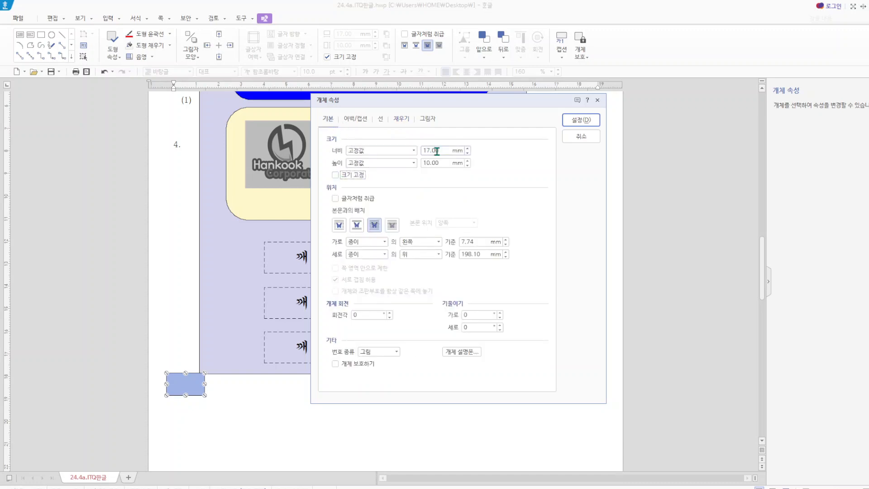
{"action": "left_click_drag", "start_coordinate": [443, 150], "coordinate": [413, 168]}
{"action": "type", "text": "10"}
{"action": "type", "text": "17"}
{"action": "left_click", "coordinate": [595, 121]}
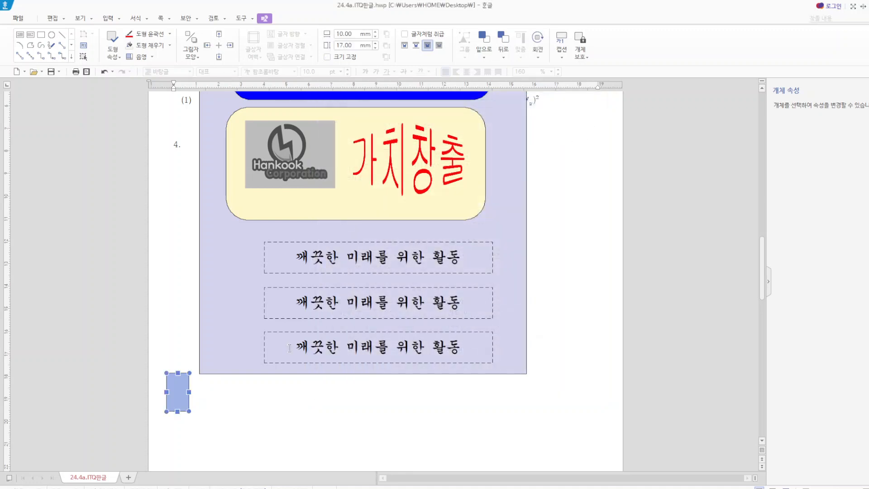
{"action": "left_click", "coordinate": [301, 347]}
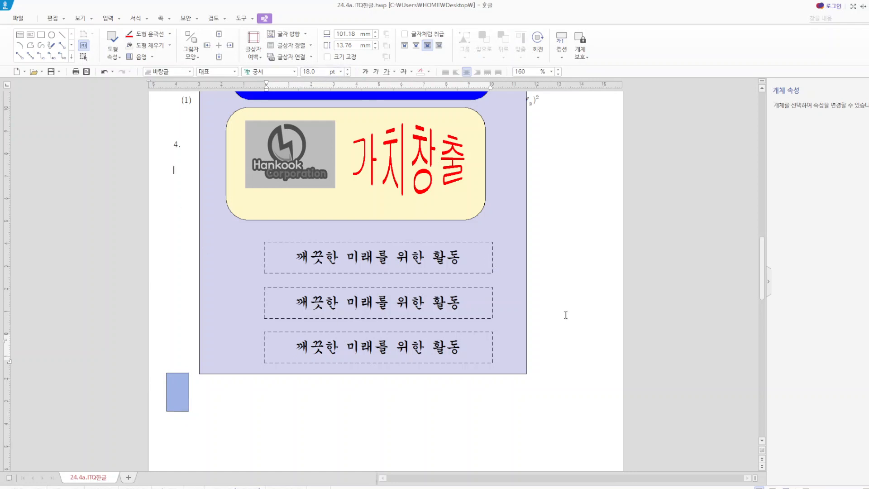
{"action": "left_click", "coordinate": [299, 51]}
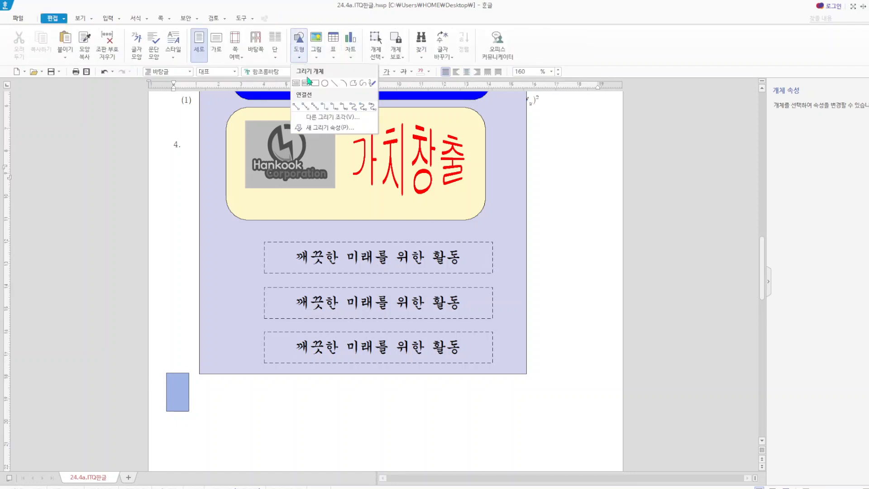
{"action": "left_click", "coordinate": [307, 83]}
{"action": "left_click_drag", "start_coordinate": [176, 381], "coordinate": [204, 408]}
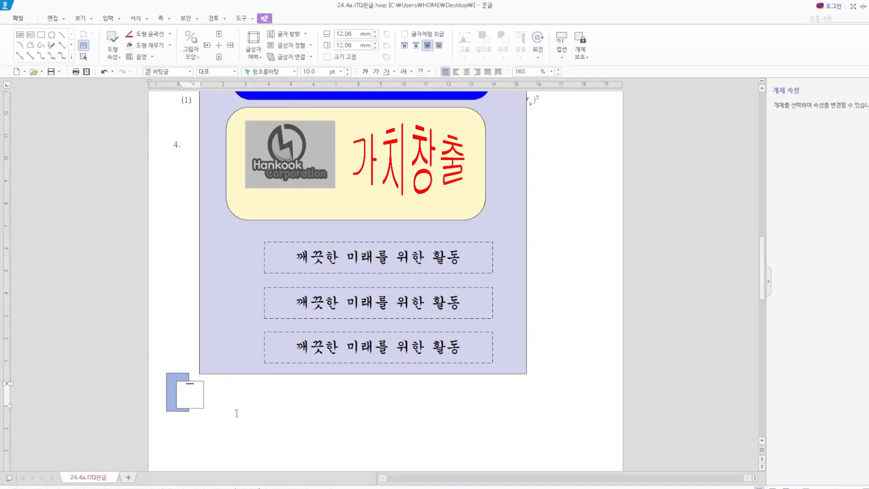
{"action": "key", "text": "ctrl+z"}
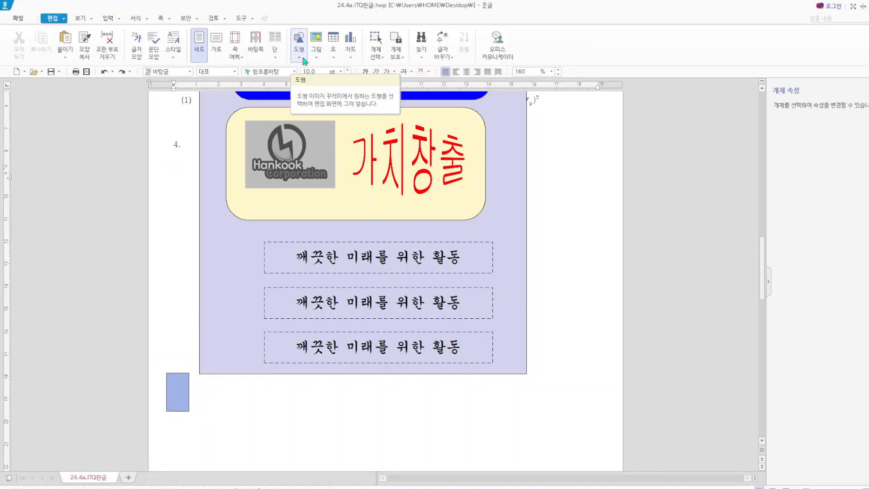
- Draw a text box about 12 mm wide and 14 mm high overlapping the blue rectangle and enter "가" in it
{"action": "left_click", "coordinate": [304, 62]}
{"action": "left_click", "coordinate": [301, 85]}
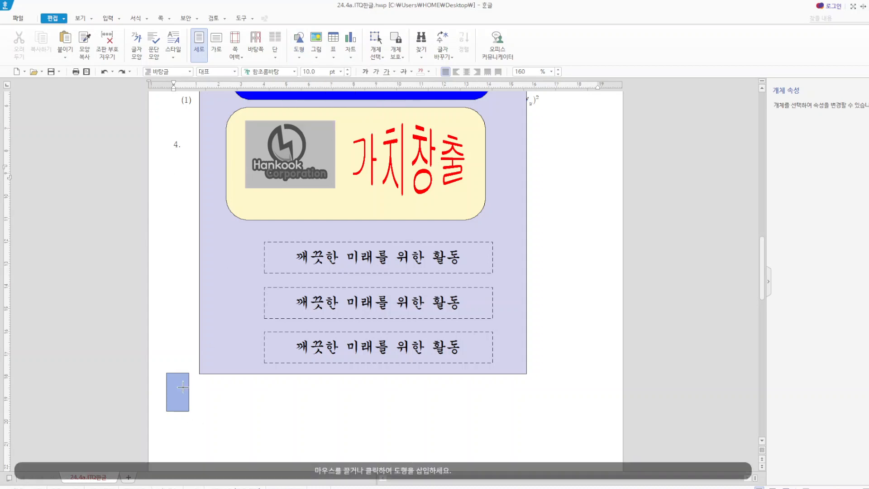
{"action": "left_click_drag", "start_coordinate": [183, 387], "coordinate": [210, 420]}
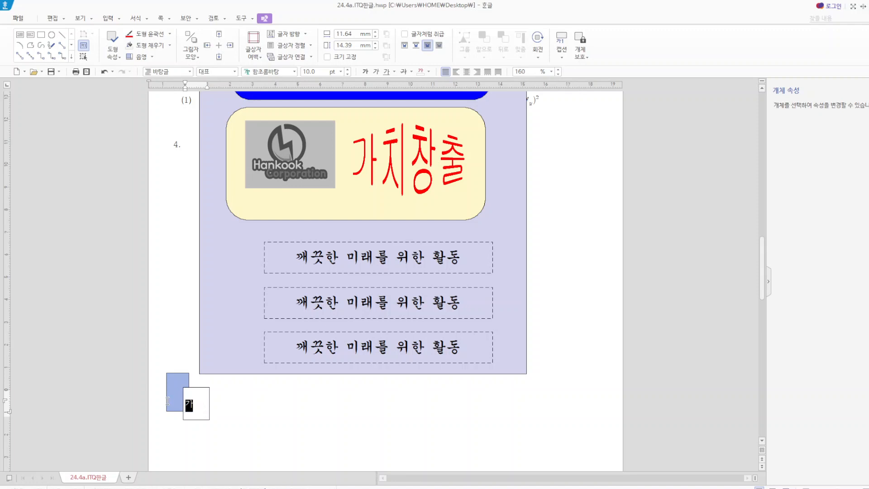
- Format the "가" text in 돋움 at 20 pt and center it in its box
{"action": "key", "text": "F12"}
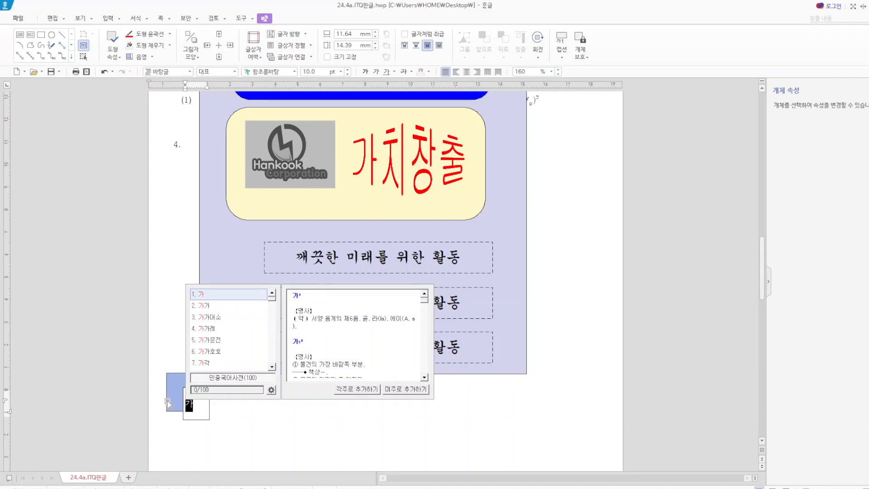
{"action": "left_click", "coordinate": [294, 71]}
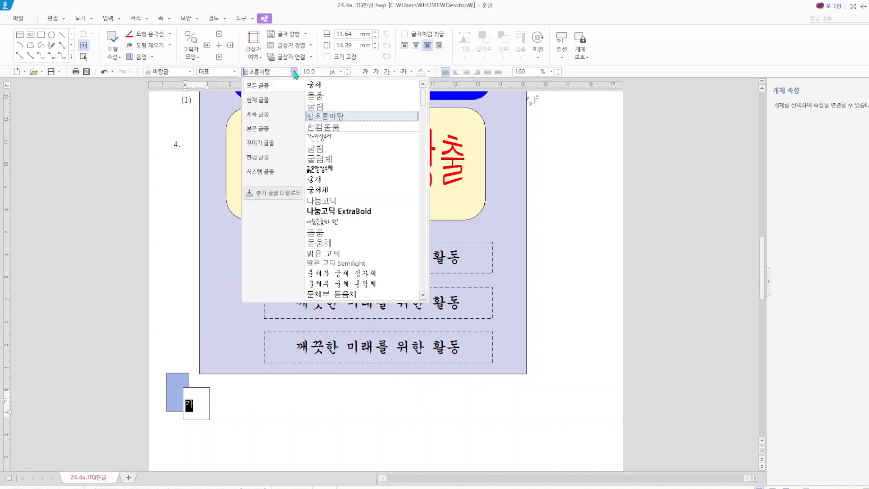
{"action": "left_click", "coordinate": [328, 97]}
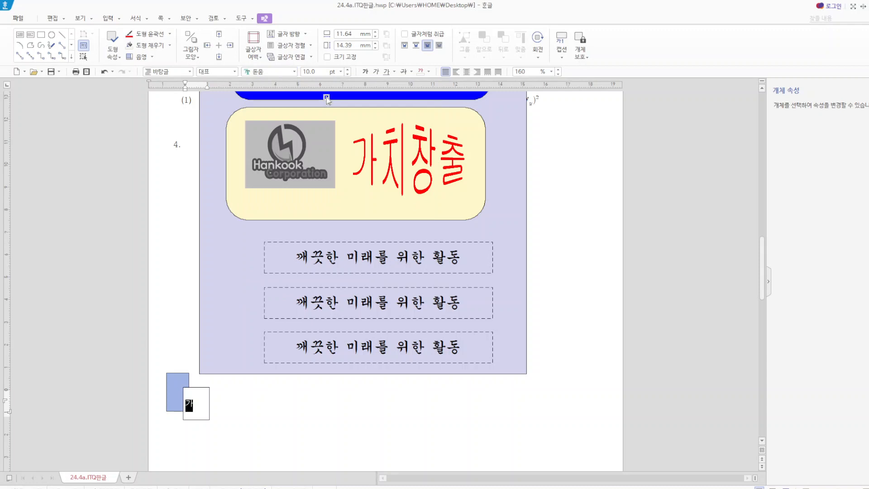
{"action": "left_click", "coordinate": [341, 72]}
{"action": "left_click", "coordinate": [329, 180]}
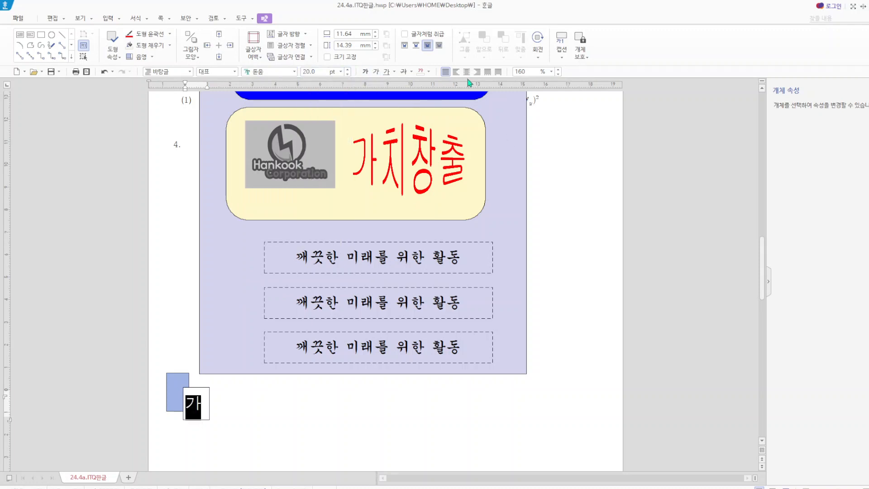
{"action": "left_click", "coordinate": [365, 439]}
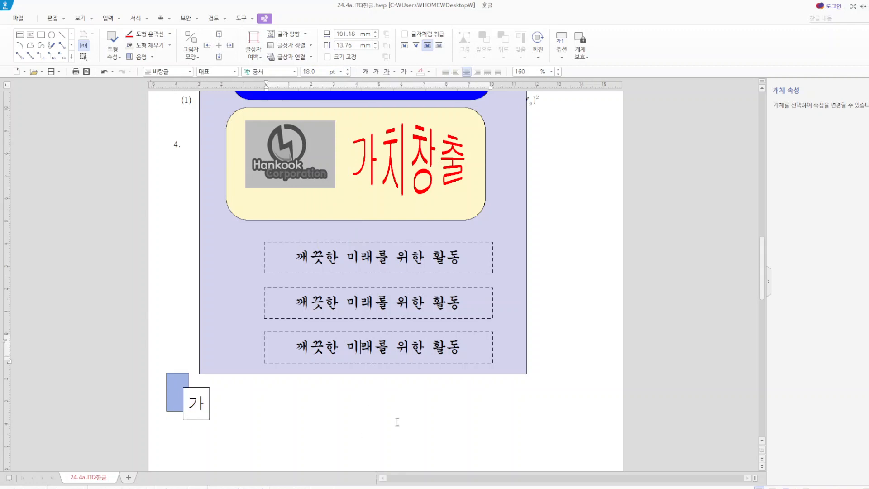
- Set the "가" text box's width and height to 13 mm each and fix its size
{"action": "left_click", "coordinate": [197, 388]}
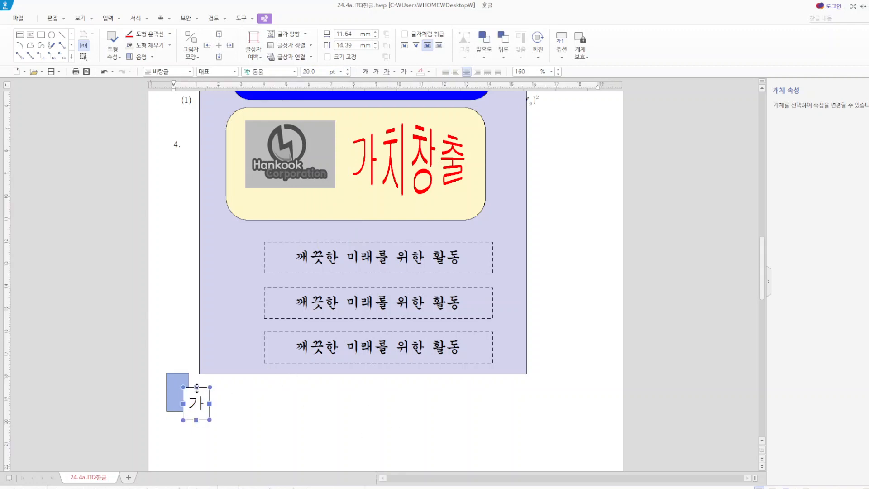
{"action": "double_click", "coordinate": [197, 389]}
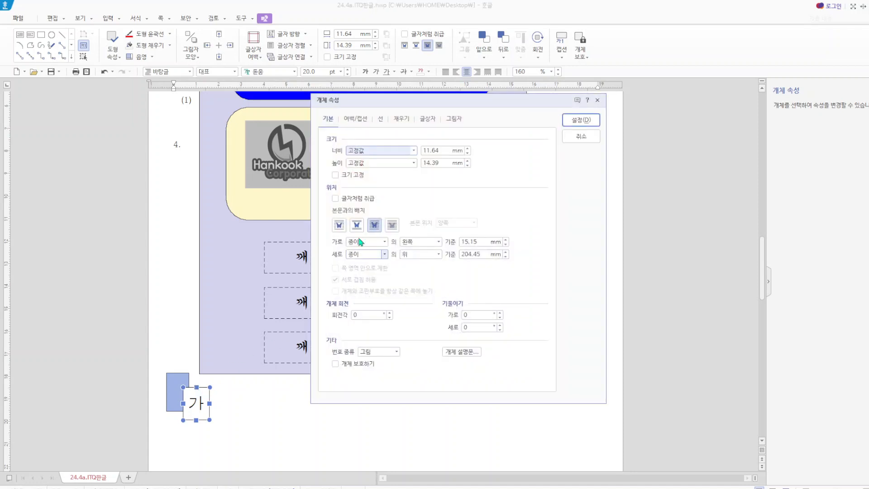
{"action": "left_click_drag", "start_coordinate": [446, 150], "coordinate": [423, 166]}
{"action": "type", "text": "13"}
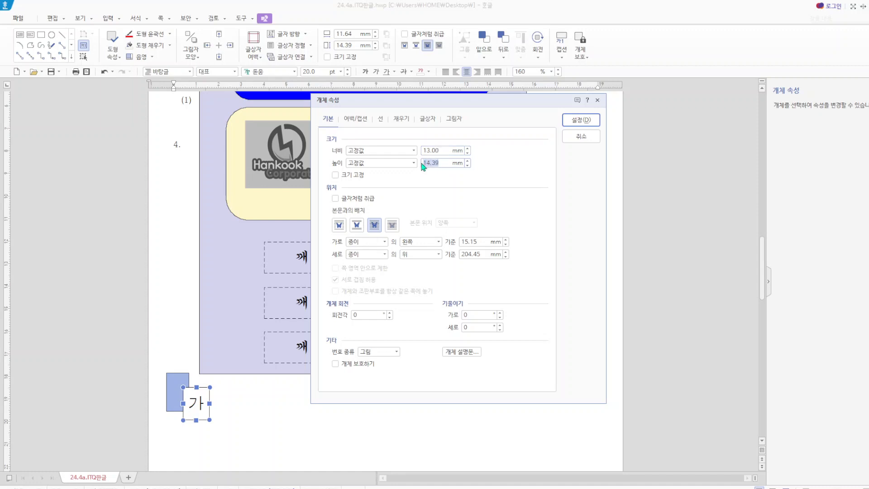
{"action": "type", "text": "13"}
{"action": "left_click", "coordinate": [337, 175]}
{"action": "left_click", "coordinate": [582, 120]}
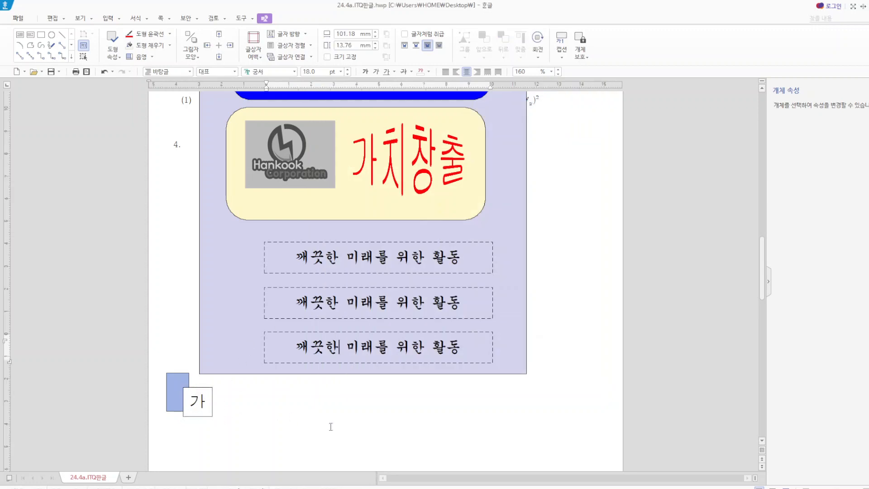
- Place the "가" box over the blue rectangle and put the pair, with two copies below it, beside the three dashed text boxes
{"action": "left_click_drag", "start_coordinate": [206, 390], "coordinate": [192, 383]}
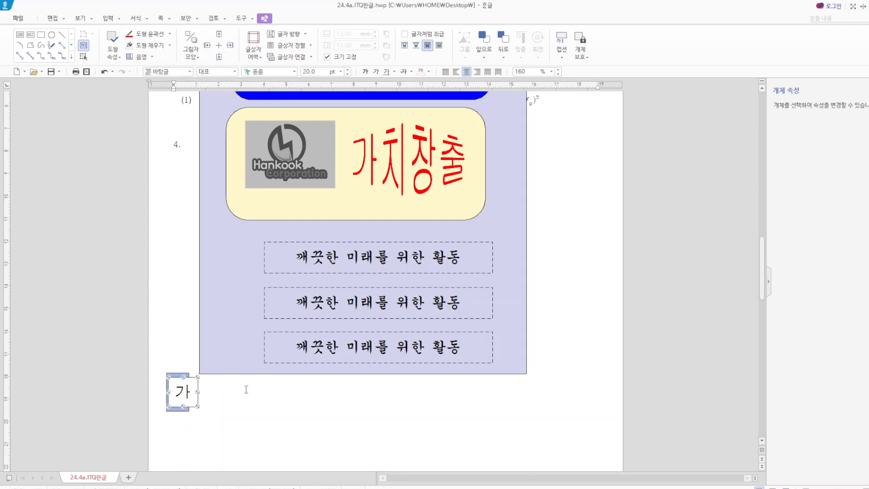
{"action": "left_click", "coordinate": [177, 374], "text": "shift"}
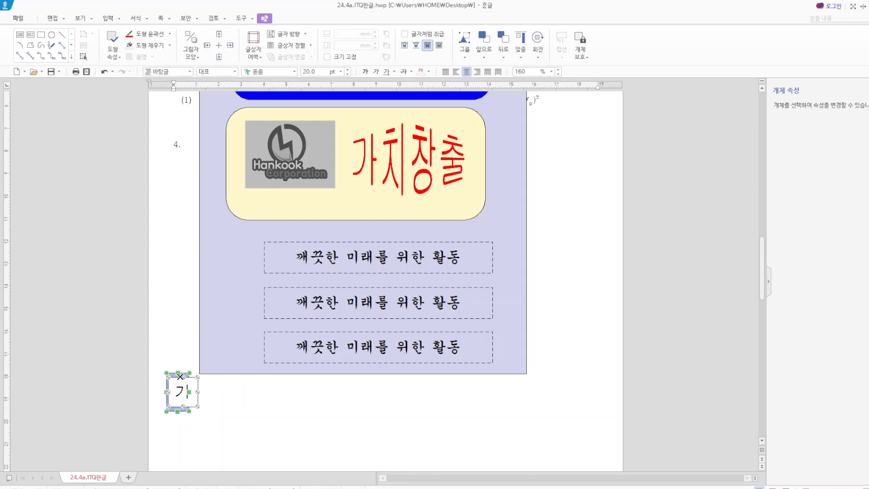
{"action": "left_click_drag", "start_coordinate": [177, 388], "coordinate": [237, 346]}
- Change the middle label's text to "나" and the lowest label's text to "다"
{"action": "left_click_drag", "start_coordinate": [240, 302], "coordinate": [224, 302]}
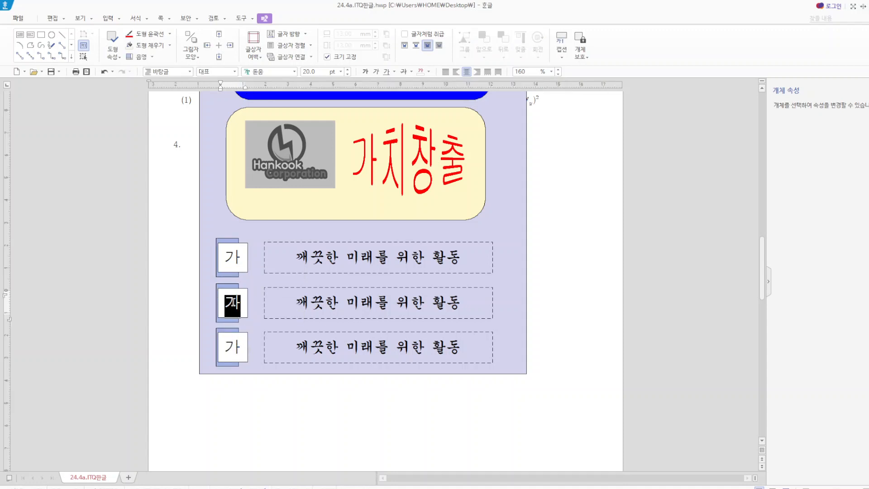
{"action": "type", "text": "나"}
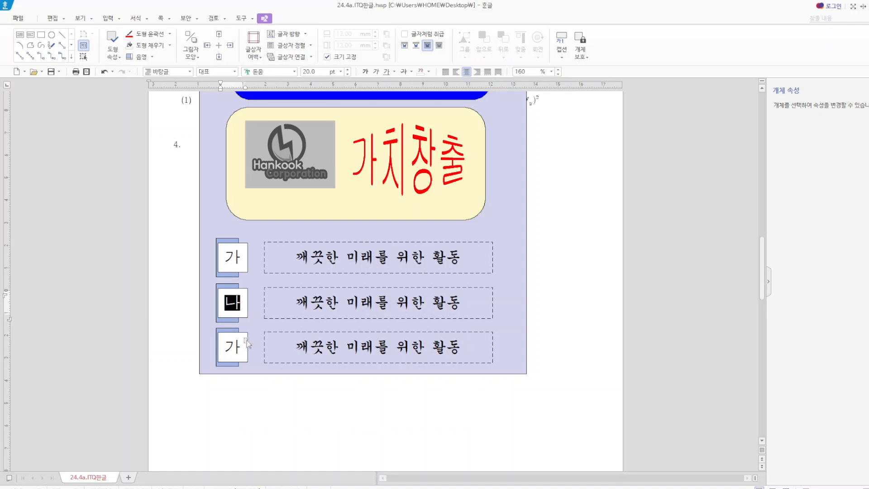
{"action": "left_click_drag", "start_coordinate": [241, 348], "coordinate": [229, 347]}
{"action": "type", "text": "ㄷ"}
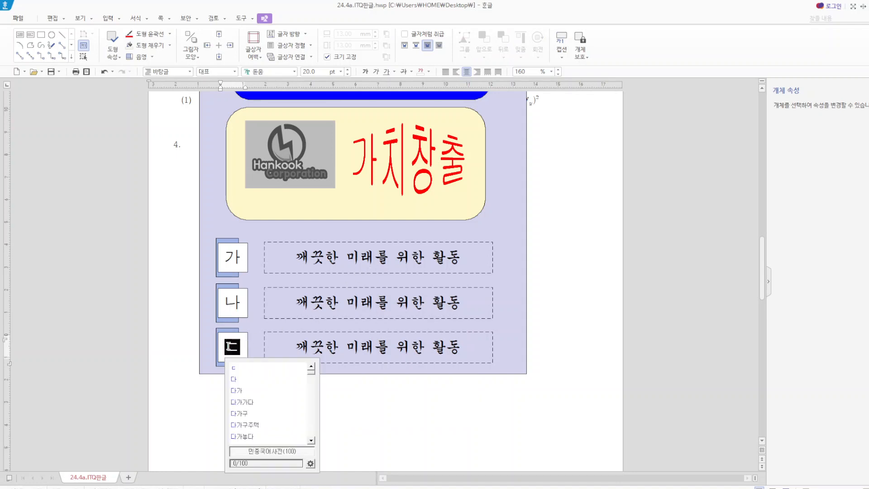
{"action": "type", "text": "ㅏ"}
- Fill the rectangle behind the "나" label with light orange
{"action": "left_click", "coordinate": [230, 289]}
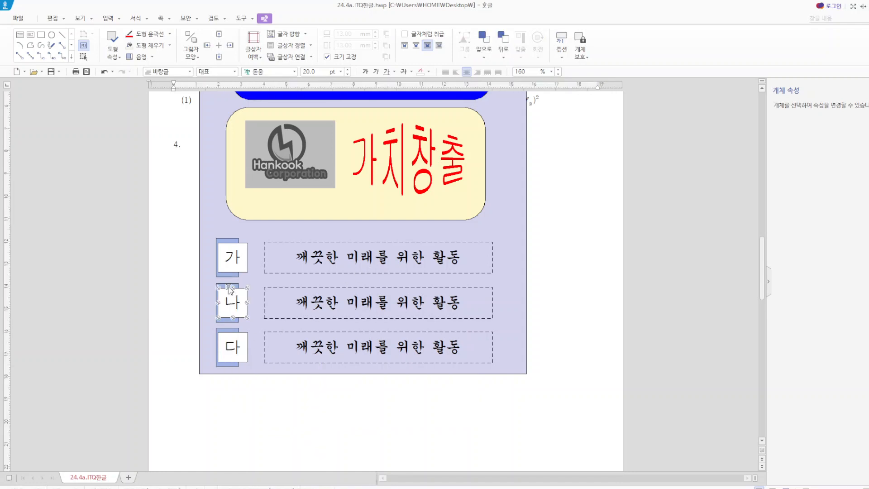
{"action": "left_click", "coordinate": [228, 284]}
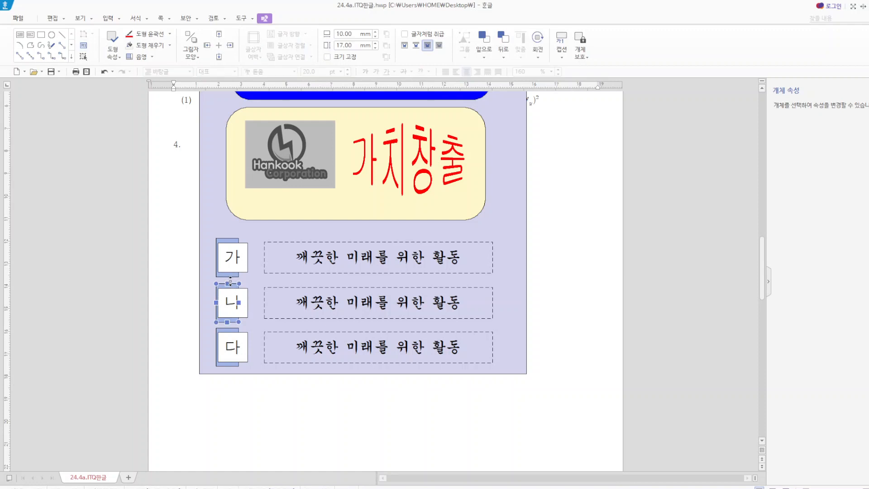
{"action": "key", "text": "p"}
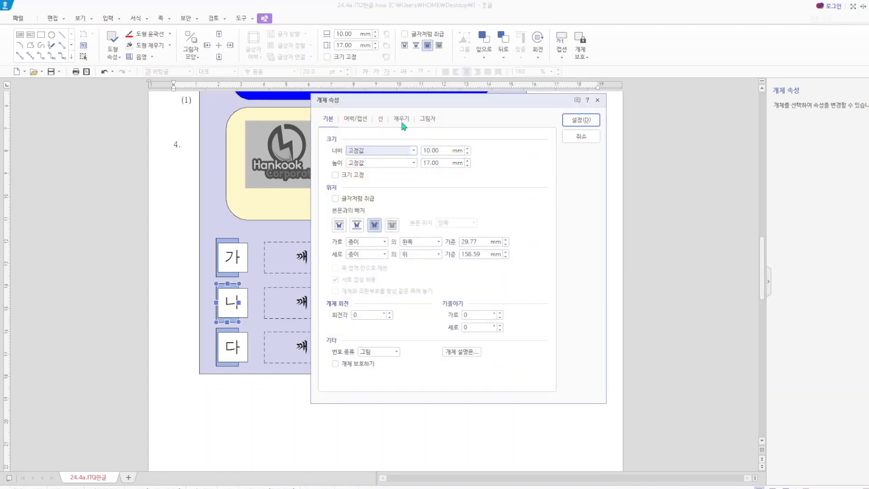
{"action": "left_click", "coordinate": [402, 123]}
{"action": "left_click", "coordinate": [399, 171]}
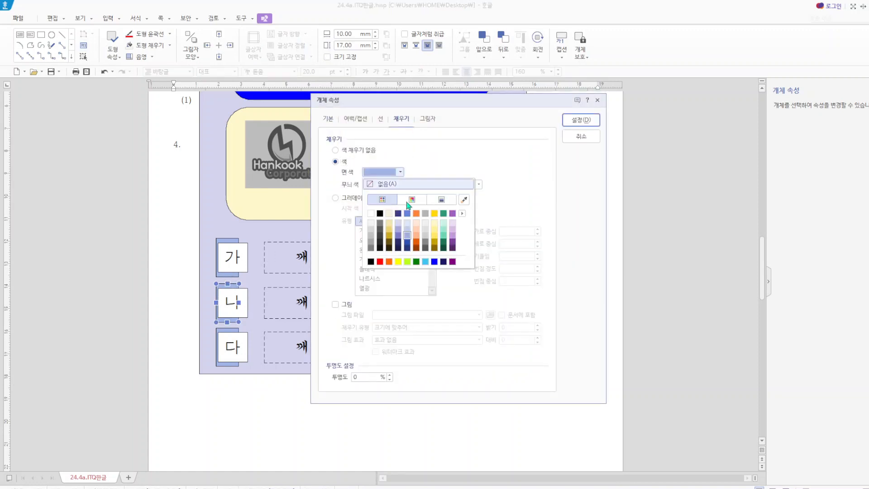
{"action": "left_click", "coordinate": [416, 235]}
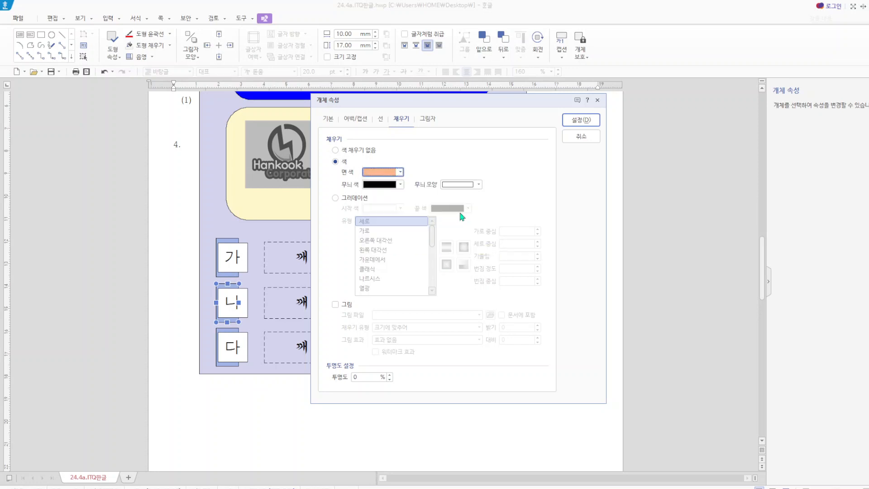
{"action": "left_click", "coordinate": [581, 120]}
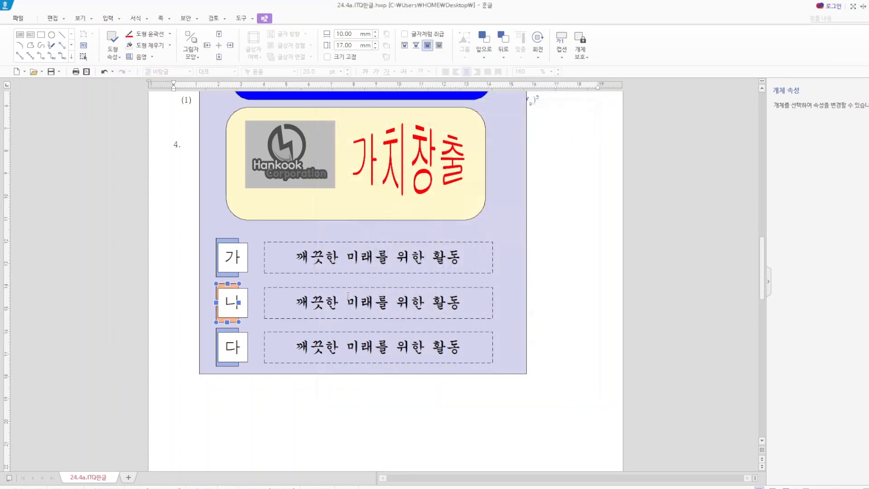
- Fill the rectangle behind the "다" label with light yellow
{"action": "left_click", "coordinate": [233, 335]}
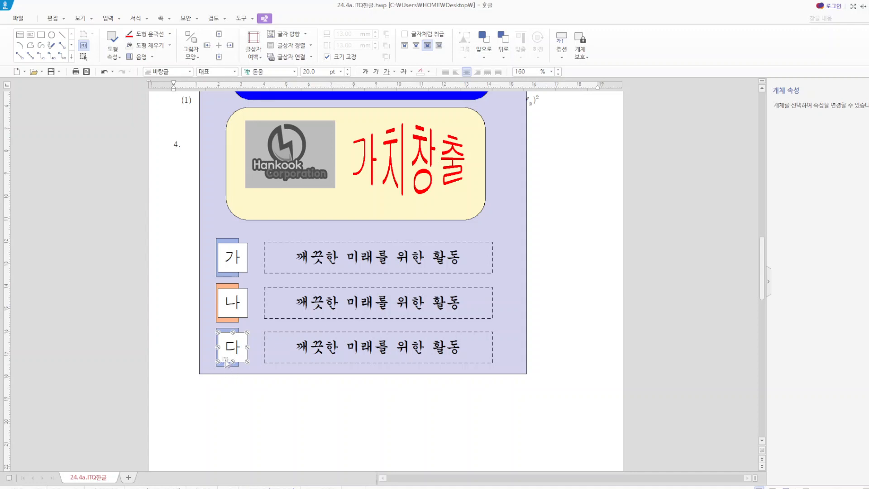
{"action": "left_click", "coordinate": [227, 329]}
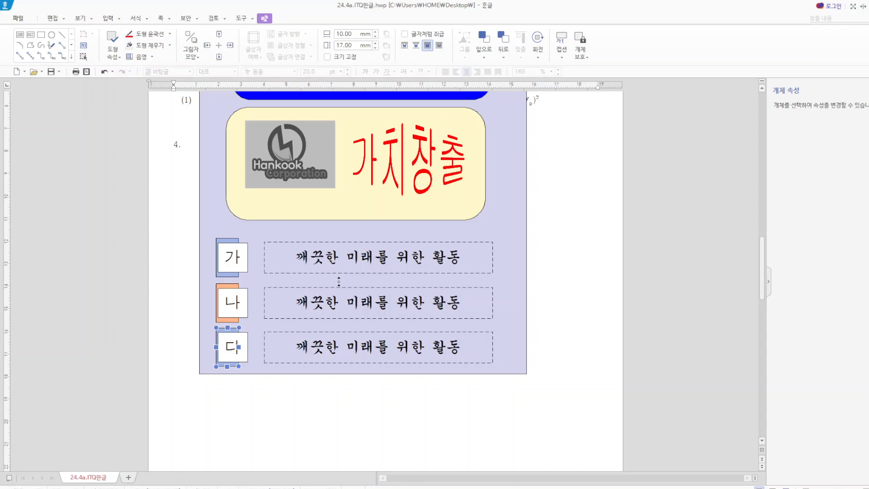
{"action": "key", "text": "p"}
{"action": "left_click", "coordinate": [389, 172]}
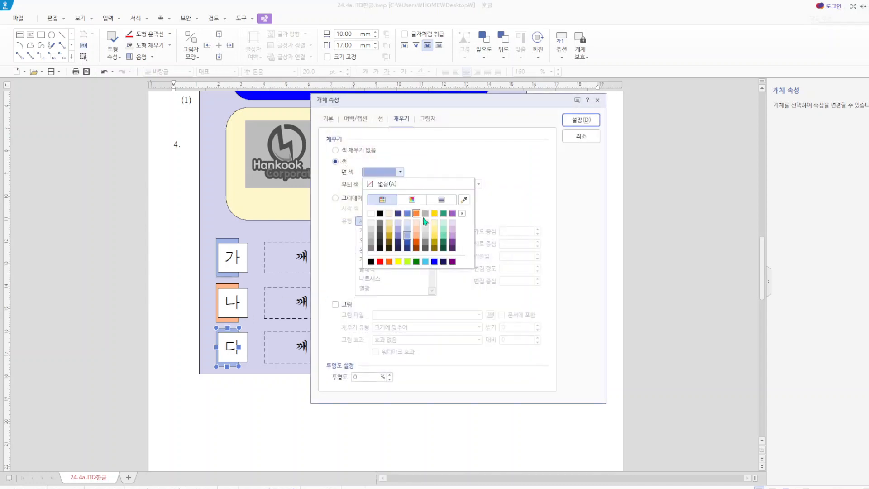
{"action": "left_click", "coordinate": [435, 236]}
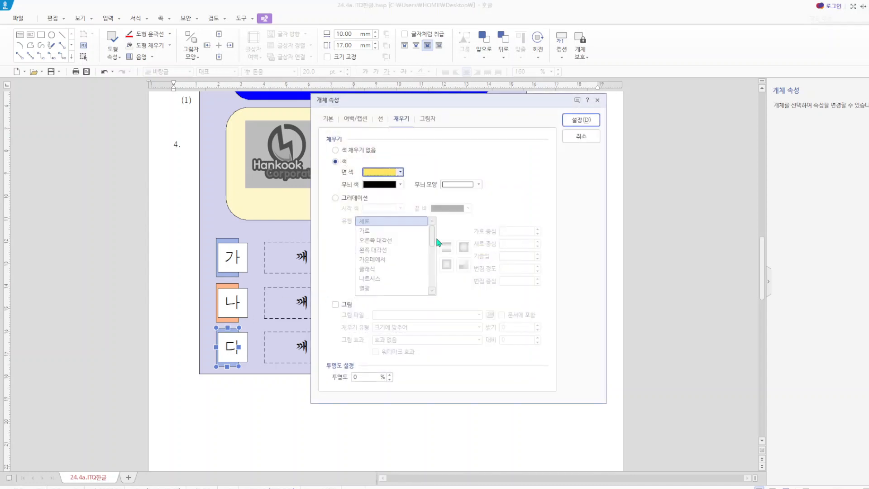
{"action": "left_click", "coordinate": [581, 120]}
{"action": "key", "text": "Escape"}
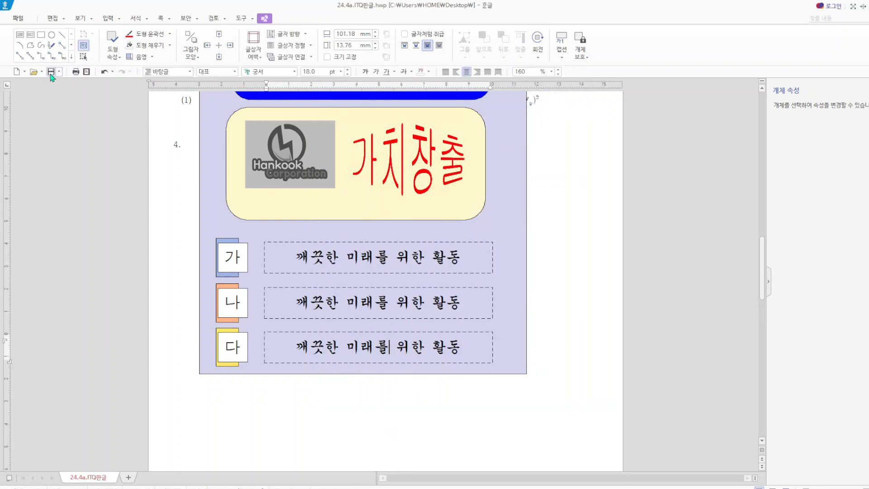
- Crop the exam reference picture to its right-hand page and move the "가치창출" WordArt back onto the cream rounded rectangle
{"action": "scroll", "coordinate": [601, 189], "scroll_direction": "up", "scroll_amount": 5}
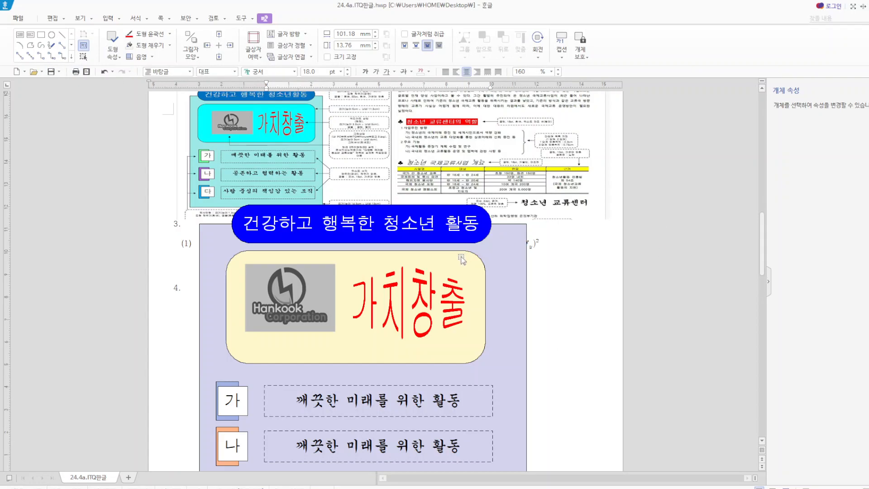
{"action": "left_click", "coordinate": [303, 156]}
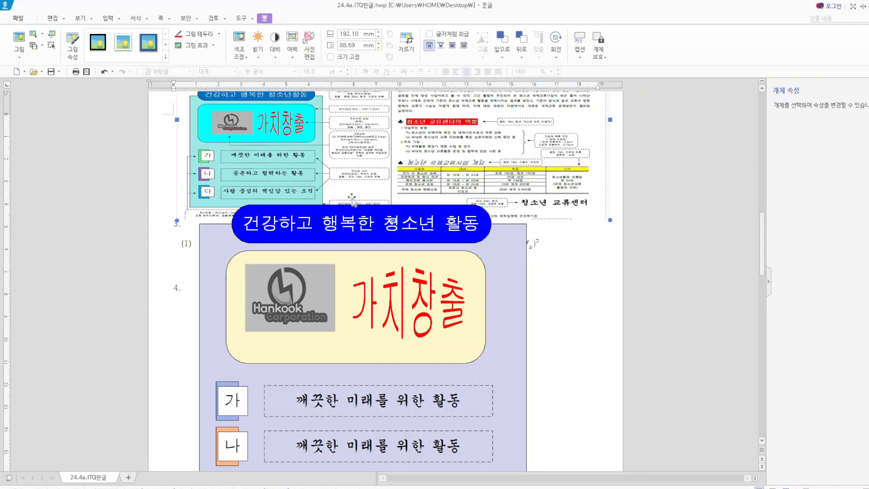
{"action": "scroll", "coordinate": [375, 213], "scroll_direction": "up", "scroll_amount": 4}
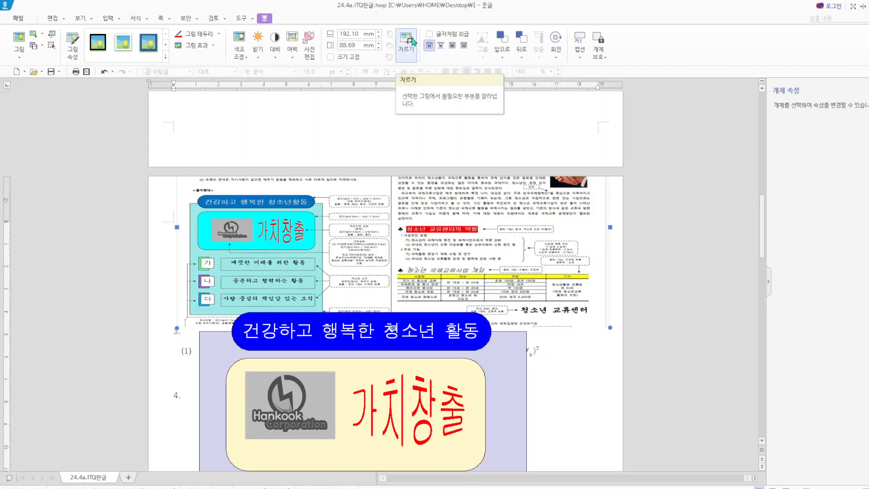
{"action": "scroll", "coordinate": [549, 289], "scroll_direction": "up", "scroll_amount": 5}
{"action": "scroll", "coordinate": [550, 289], "scroll_direction": "down", "scroll_amount": 4}
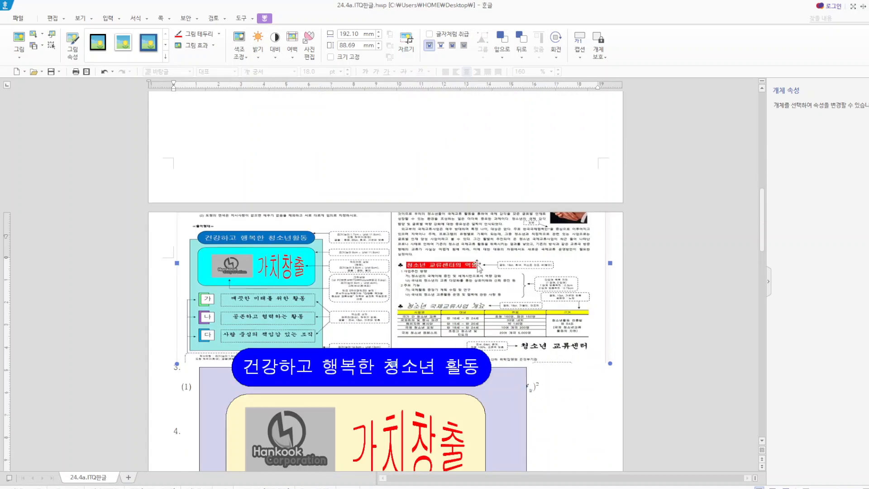
{"action": "left_click", "coordinate": [406, 43]}
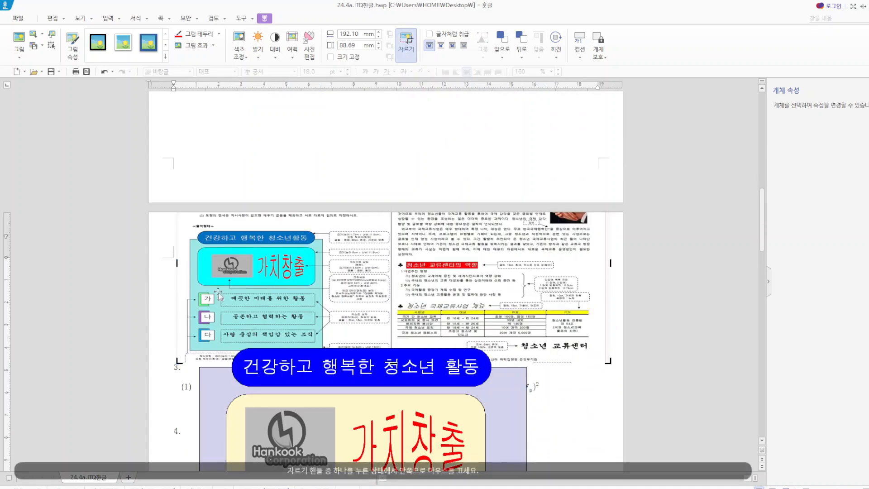
{"action": "left_click_drag", "start_coordinate": [177, 263], "coordinate": [387, 263]}
{"action": "scroll", "coordinate": [639, 327], "scroll_direction": "down", "scroll_amount": 2}
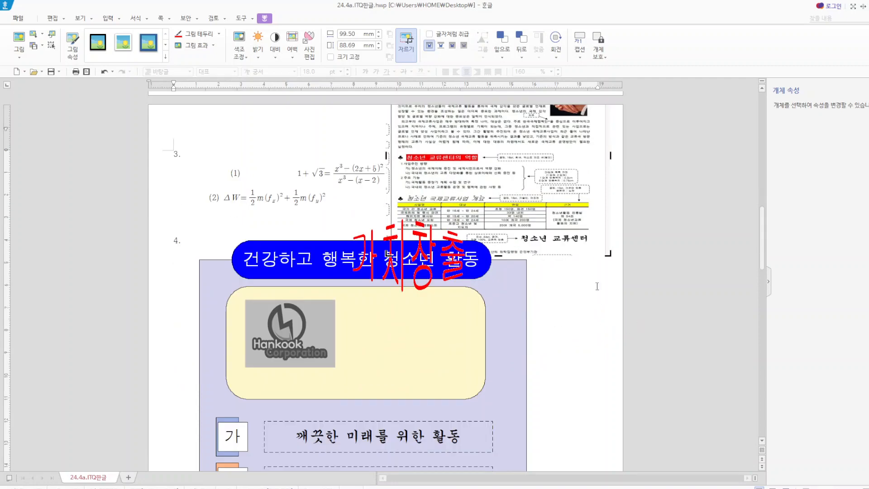
{"action": "left_click_drag", "start_coordinate": [426, 263], "coordinate": [429, 334]}
- Cut the cropped reference picture, paste it on the "청소년 국제교류" page and place it below the handshake photo
{"action": "left_click", "coordinate": [561, 187]}
{"action": "right_click", "coordinate": [561, 187]}
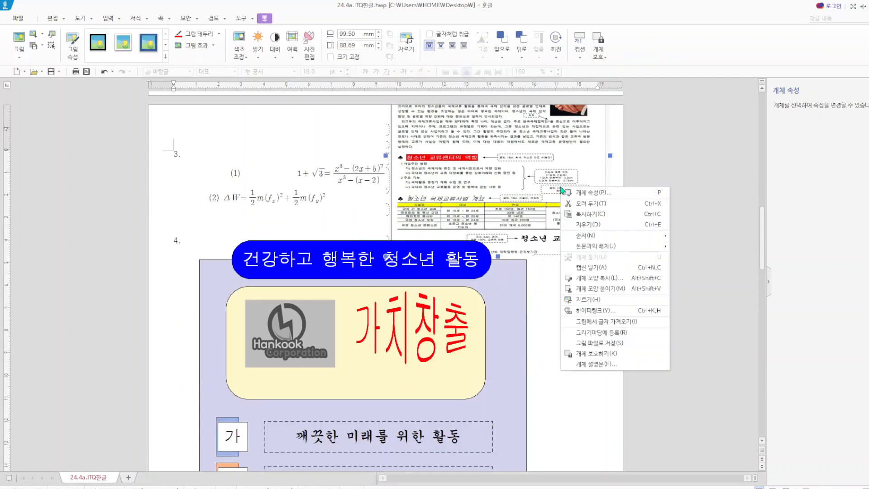
{"action": "left_click", "coordinate": [604, 207]}
{"action": "scroll", "coordinate": [427, 372], "scroll_direction": "down", "scroll_amount": 10}
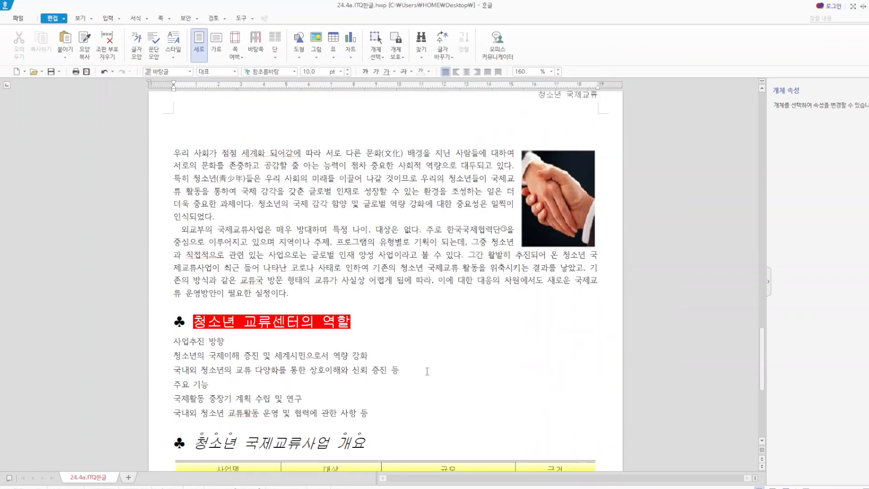
{"action": "right_click", "coordinate": [526, 367]}
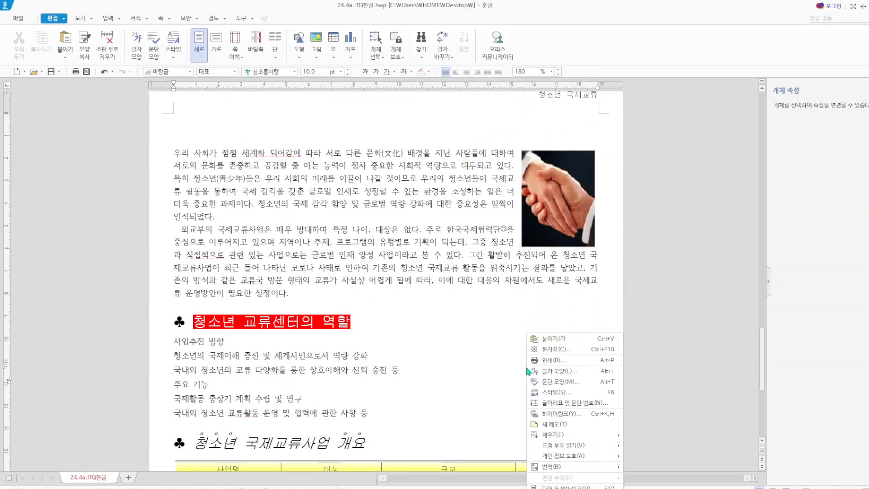
{"action": "left_click", "coordinate": [569, 339]}
{"action": "scroll", "coordinate": [534, 326], "scroll_direction": "up", "scroll_amount": 2}
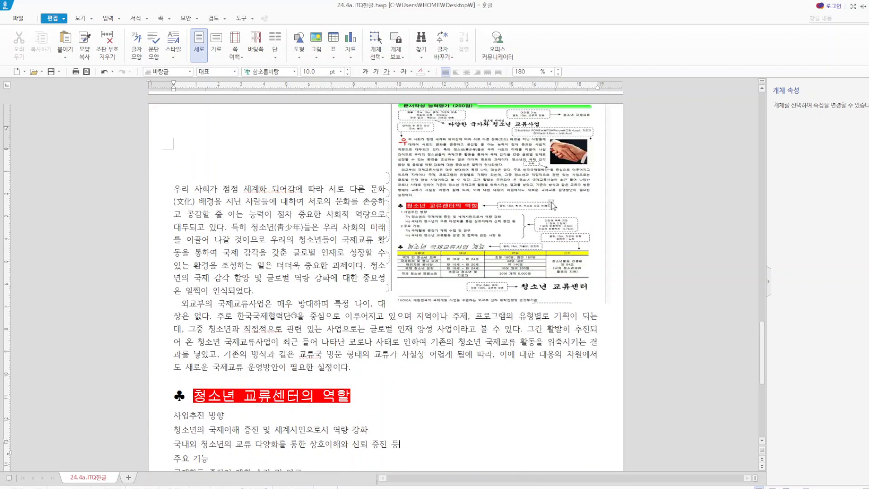
{"action": "left_click_drag", "start_coordinate": [554, 206], "coordinate": [692, 357]}
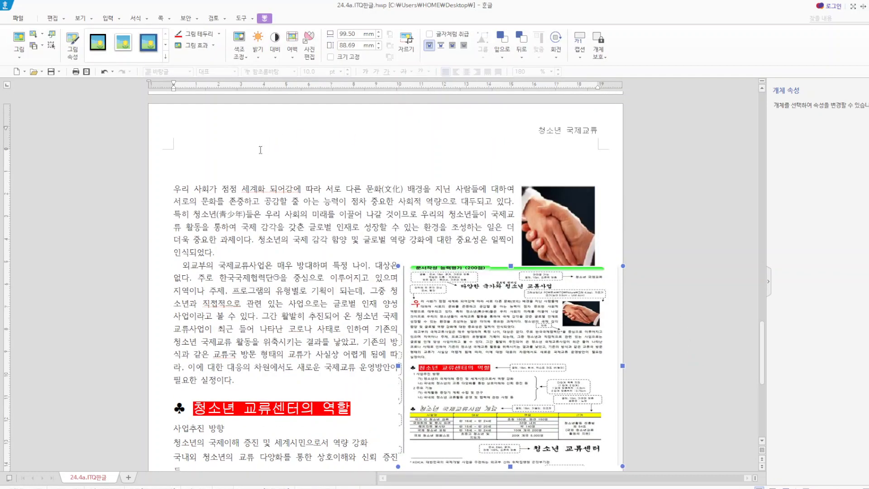
- Enter the title "다양한 국가와 청소년 교류사업" on the empty line above the body text
{"action": "left_click", "coordinate": [254, 154]}
{"action": "type", "text": "다야"}
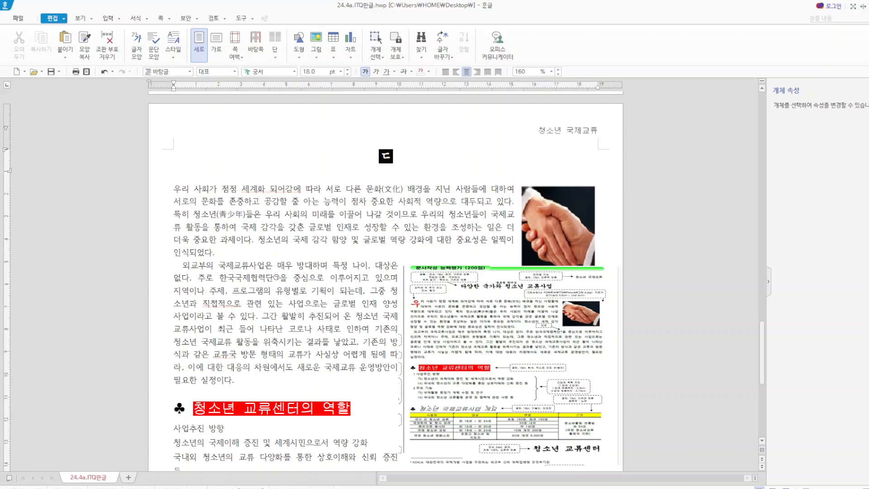
{"action": "type", "text": "한 ㄲㄱ"}
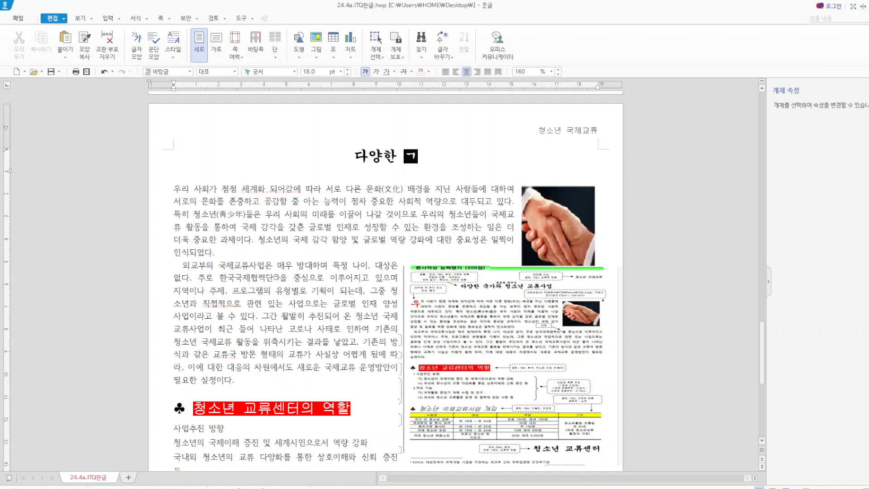
{"action": "key", "text": "BackSpace"}
{"action": "key", "text": "BackSpace"}
{"action": "type", "text": "국가와 청소"}
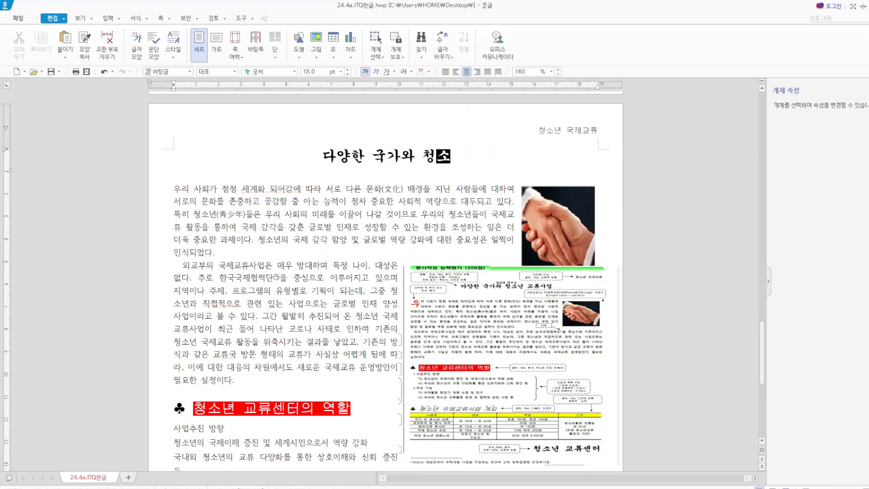
{"action": "type", "text": "년 교류사업"}
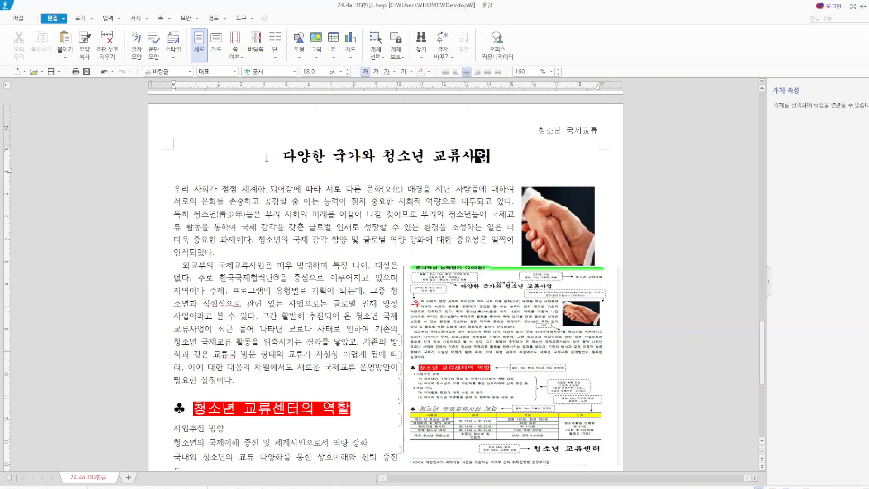
- Add the ruby text (덧말) "글로벌 리더십" above the whole title
{"action": "left_click_drag", "start_coordinate": [297, 157], "coordinate": [498, 162]}
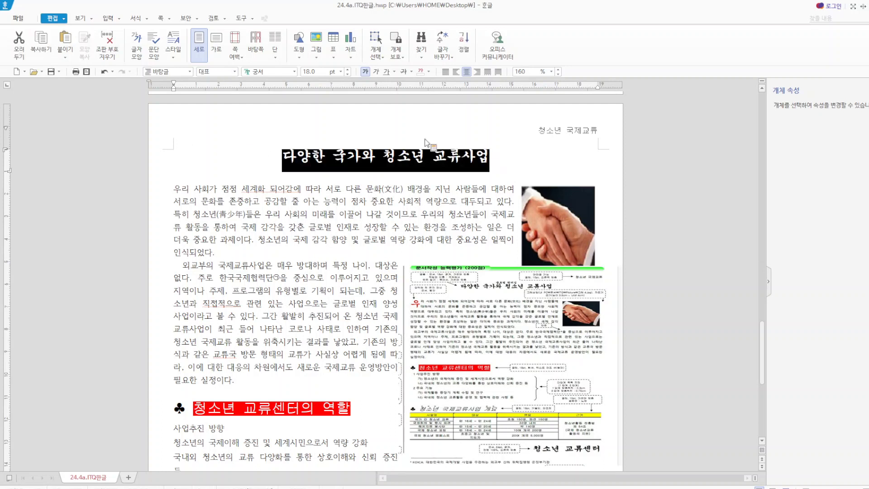
{"action": "left_click", "coordinate": [119, 19]}
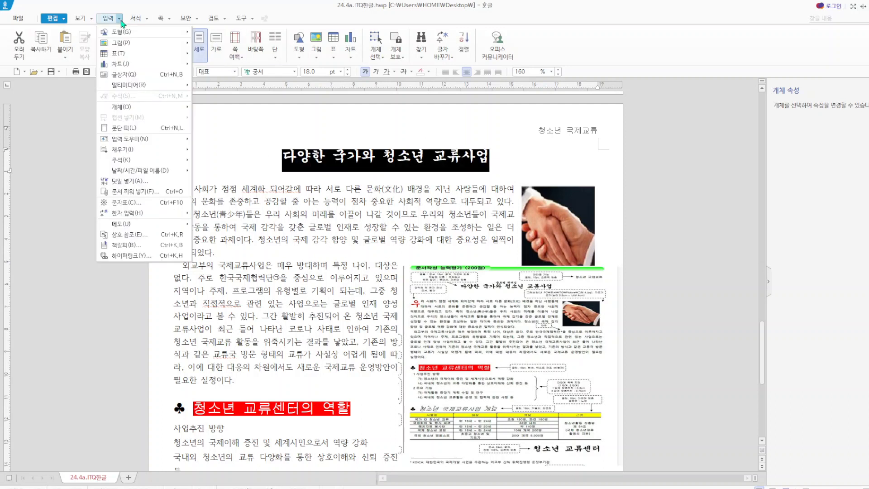
{"action": "left_click", "coordinate": [150, 185]}
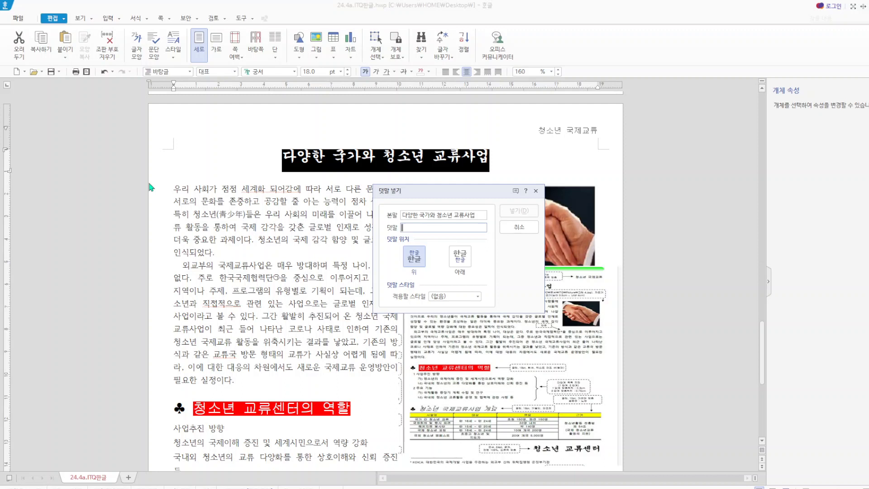
{"action": "type", "text": "ㄱㅡ로ㅂ"}
{"action": "key", "text": "BackSpace"}
{"action": "key", "text": "BackSpace"}
{"action": "key", "text": "BackSpace"}
{"action": "type", "text": "글로벌"}
{"action": "type", "text": "리더시"}
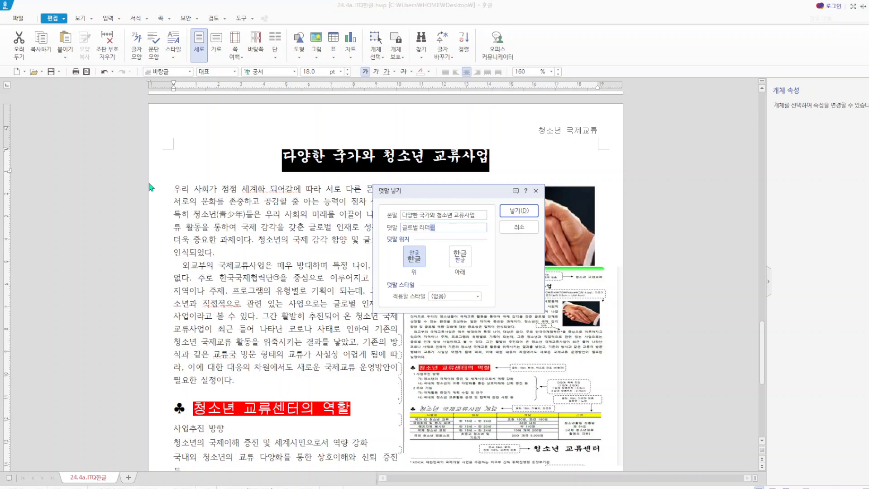
{"action": "left_click", "coordinate": [515, 212]}
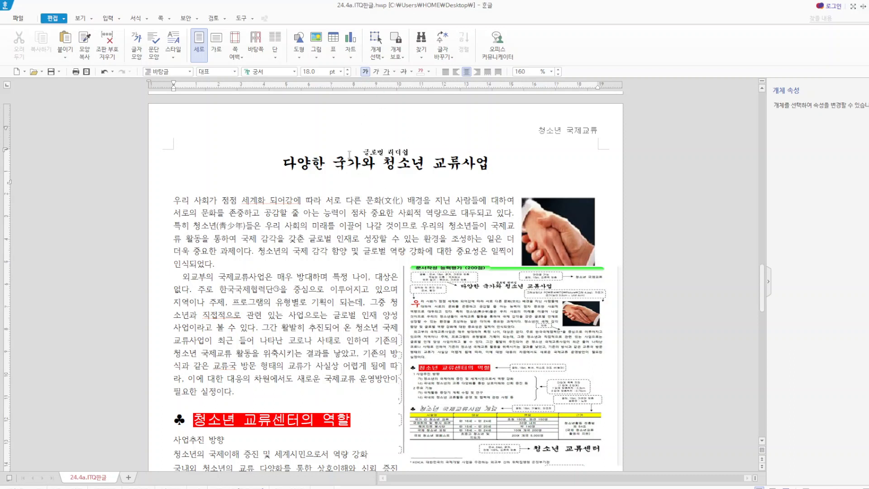
- Check the title's font formatting and save the document
{"action": "triple_click", "coordinate": [297, 162]}
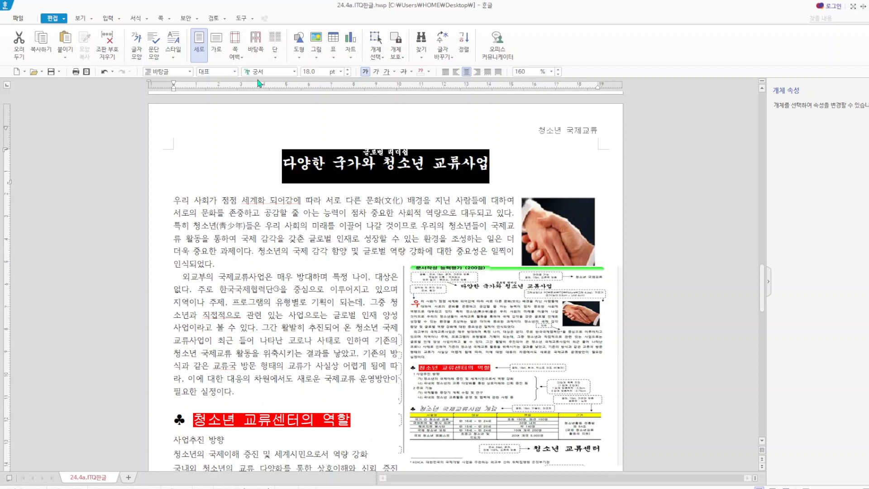
{"action": "left_click", "coordinate": [542, 162]}
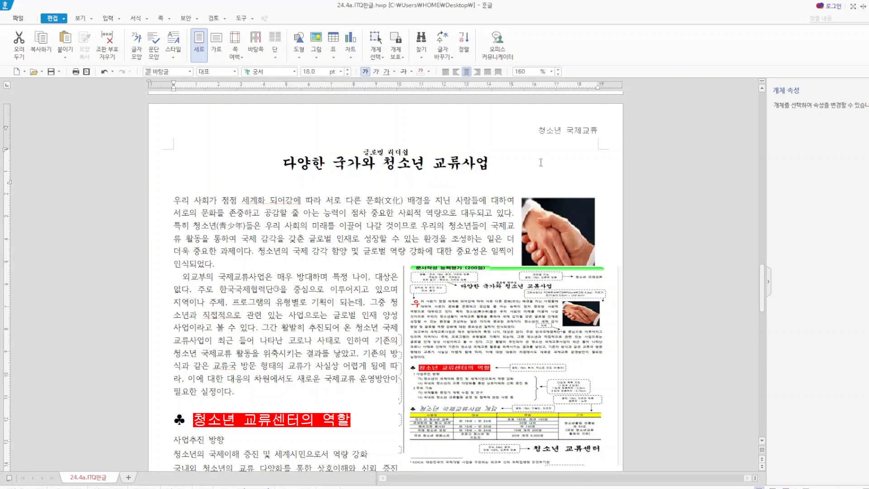
{"action": "left_click", "coordinate": [52, 73]}
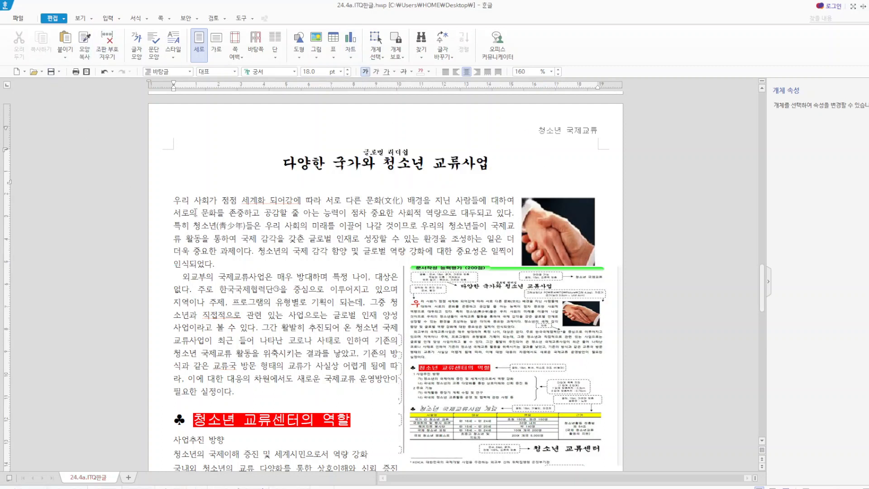
- Apply a two-line drop cap in the 궁서 font to the first body paragraph
{"action": "left_click", "coordinate": [181, 203]}
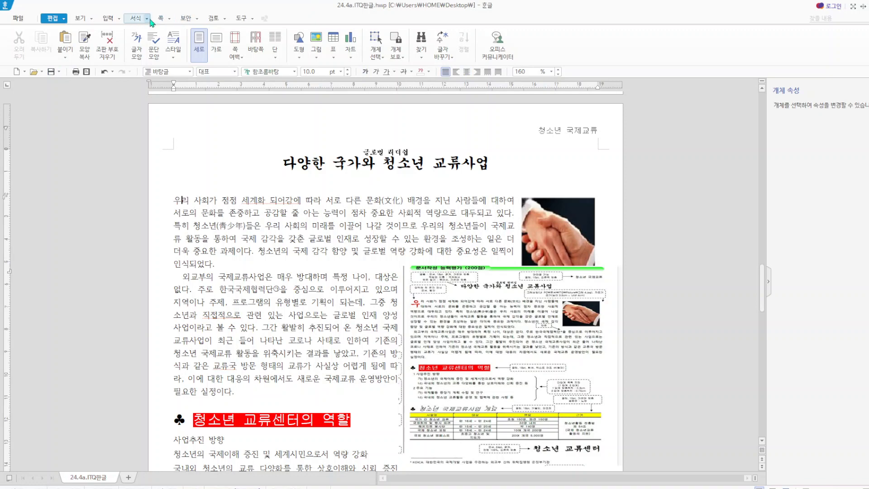
{"action": "left_click", "coordinate": [167, 21]}
{"action": "mouse_move", "coordinate": [147, 20]}
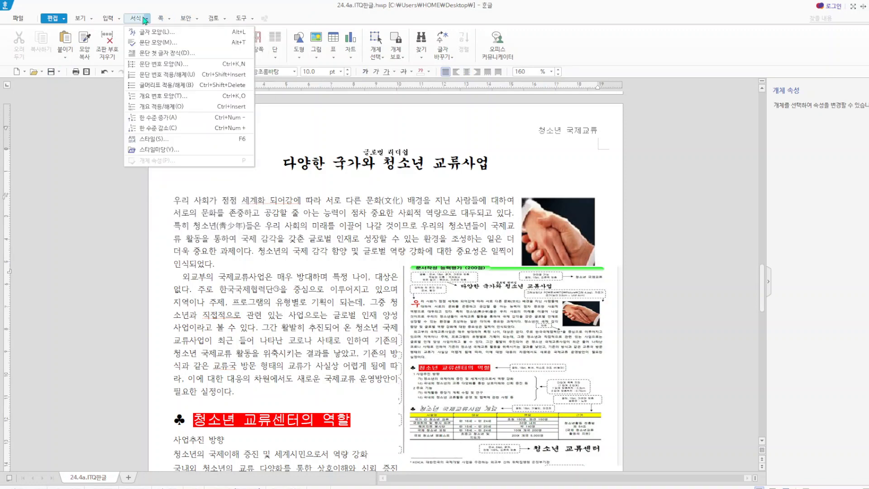
{"action": "left_click", "coordinate": [158, 53]}
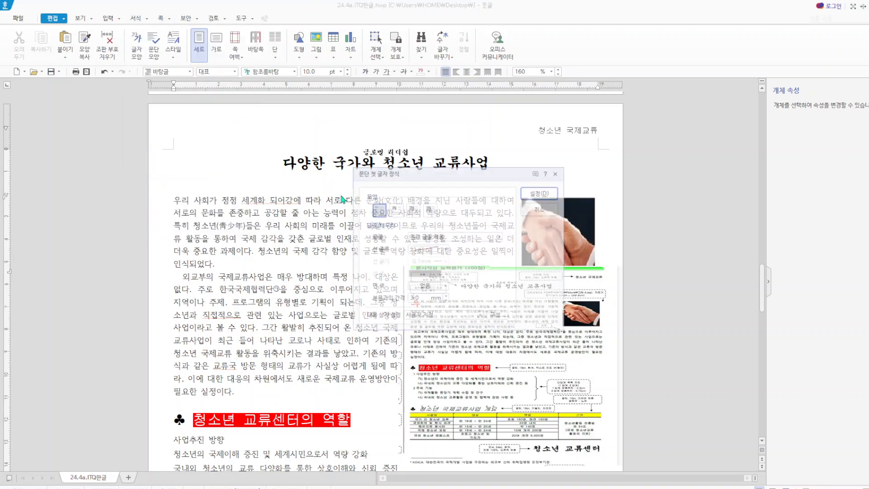
{"action": "left_click", "coordinate": [396, 210]}
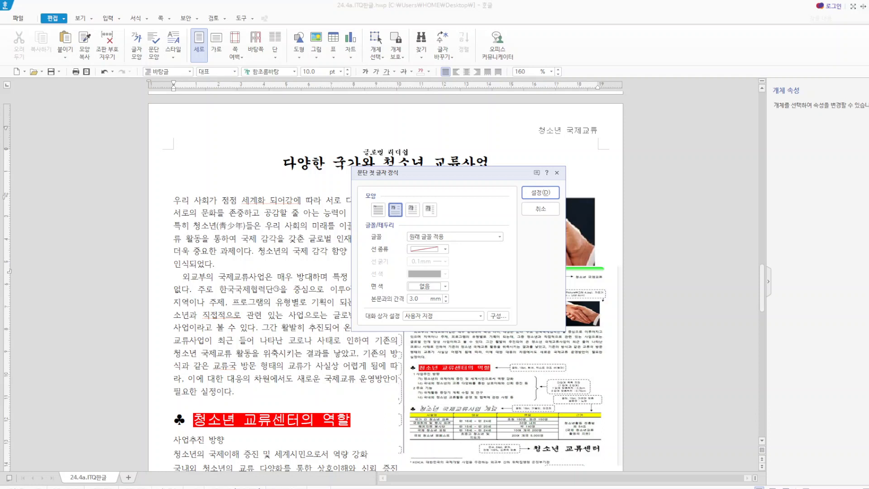
{"action": "left_click", "coordinate": [500, 237]}
{"action": "left_click", "coordinate": [440, 289]}
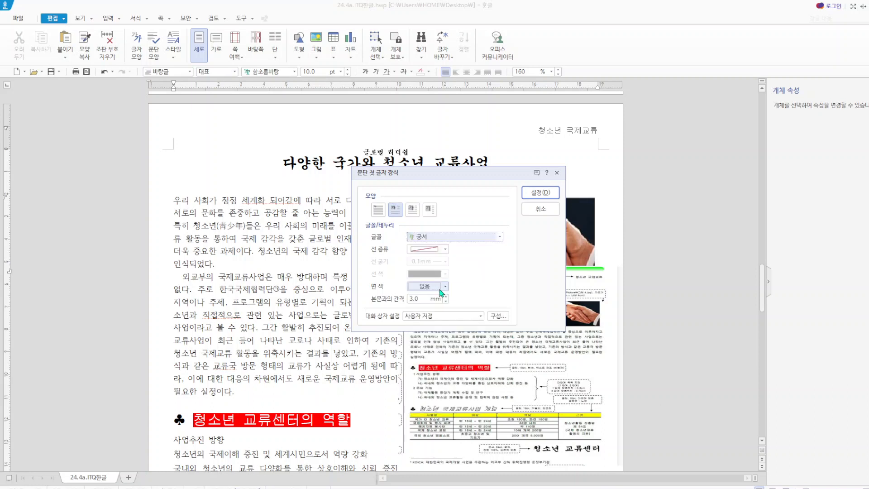
{"action": "left_click", "coordinate": [541, 192]}
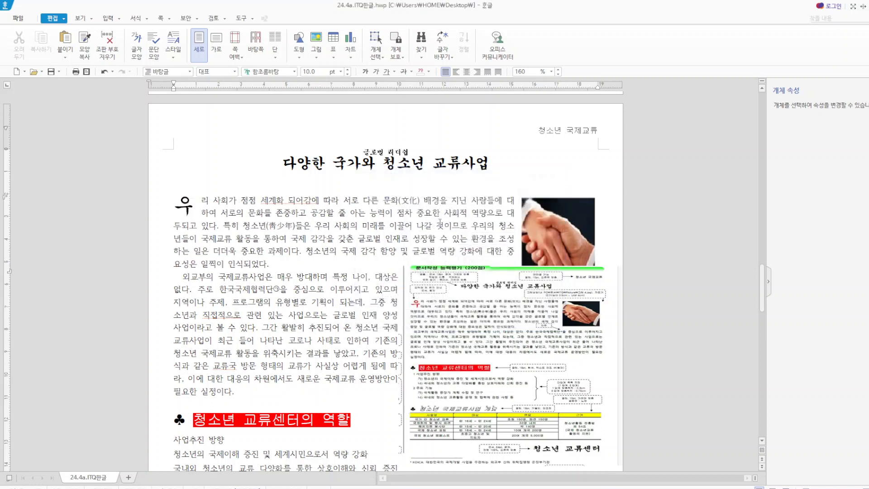
- Set the font colour of the drop cap letter "우" to red
{"action": "left_click", "coordinate": [190, 204]}
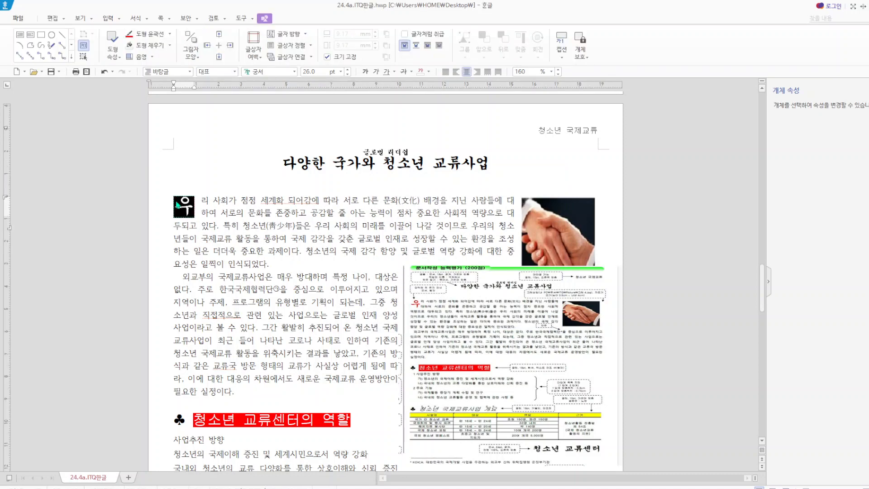
{"action": "left_click", "coordinate": [428, 71]}
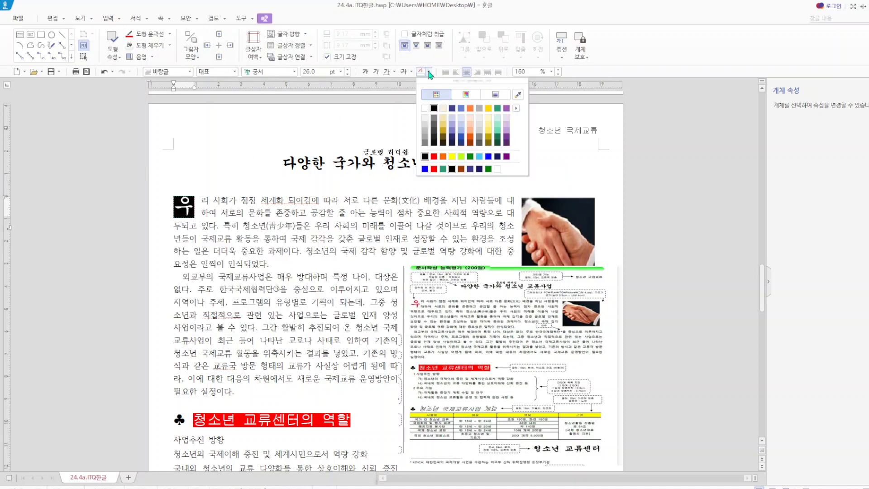
{"action": "left_click", "coordinate": [434, 157]}
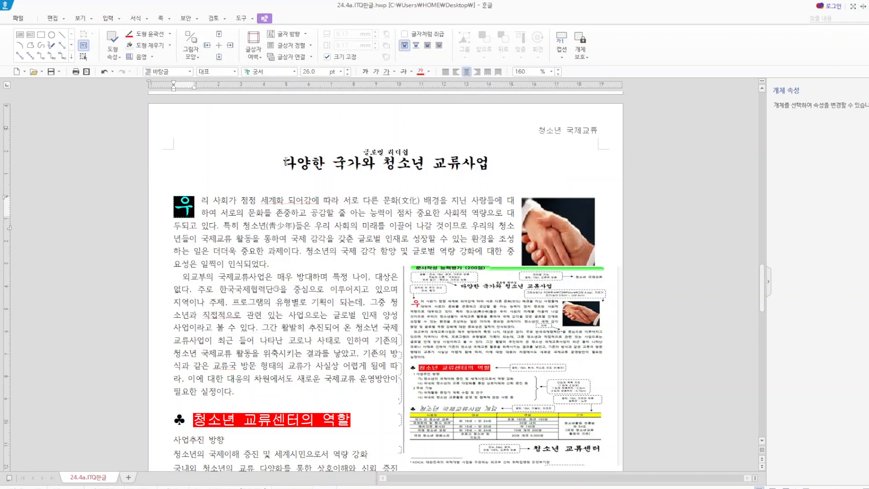
{"action": "left_click", "coordinate": [206, 157]}
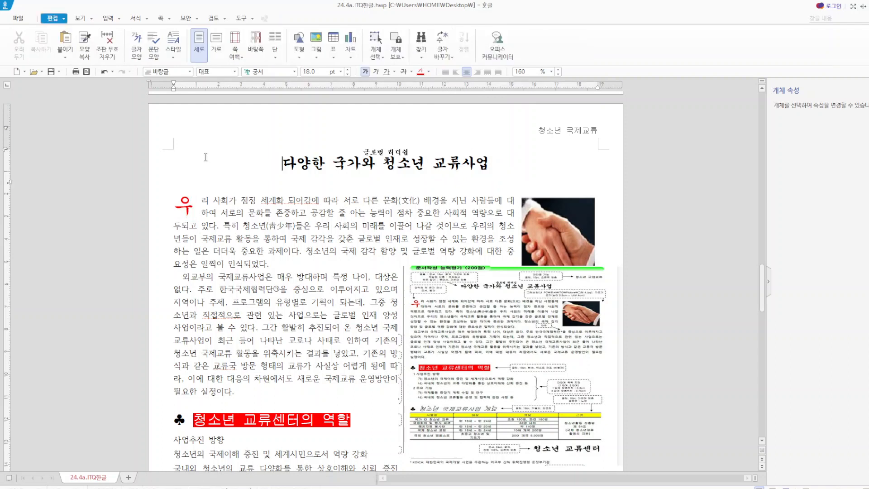
- Insert 그림4.JPG from the desktop's Picture folder over the second body paragraph, drawn about 56 × 73 mm
{"action": "left_click", "coordinate": [560, 233]}
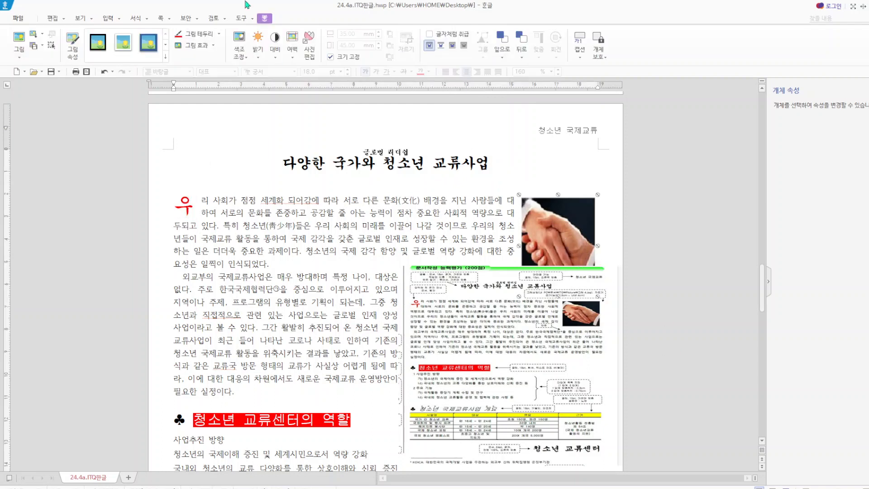
{"action": "left_click", "coordinate": [108, 18]}
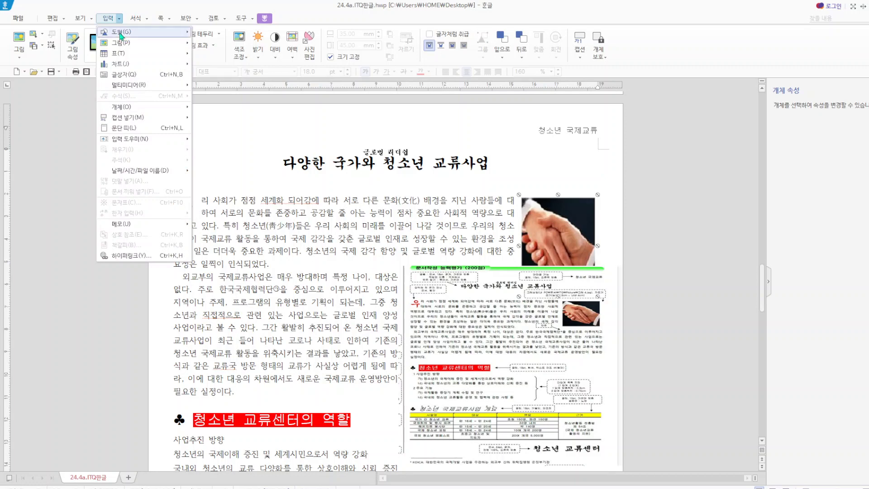
{"action": "mouse_move", "coordinate": [145, 43]}
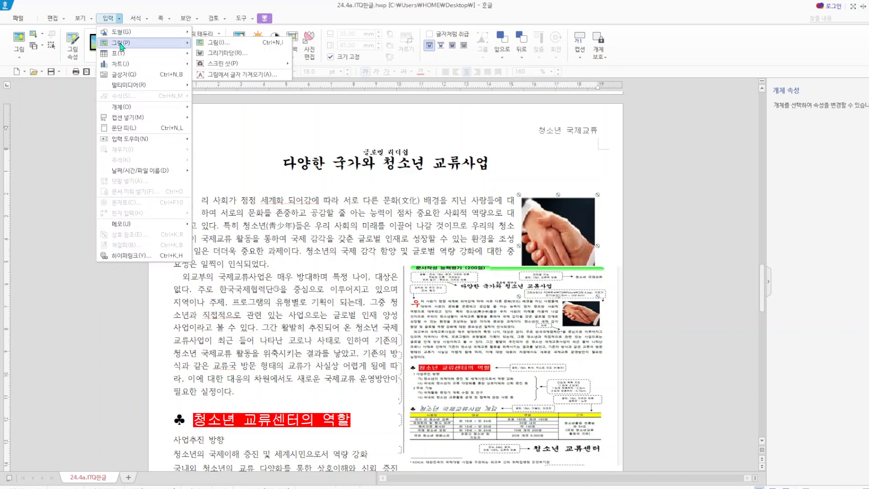
{"action": "left_click", "coordinate": [228, 43]}
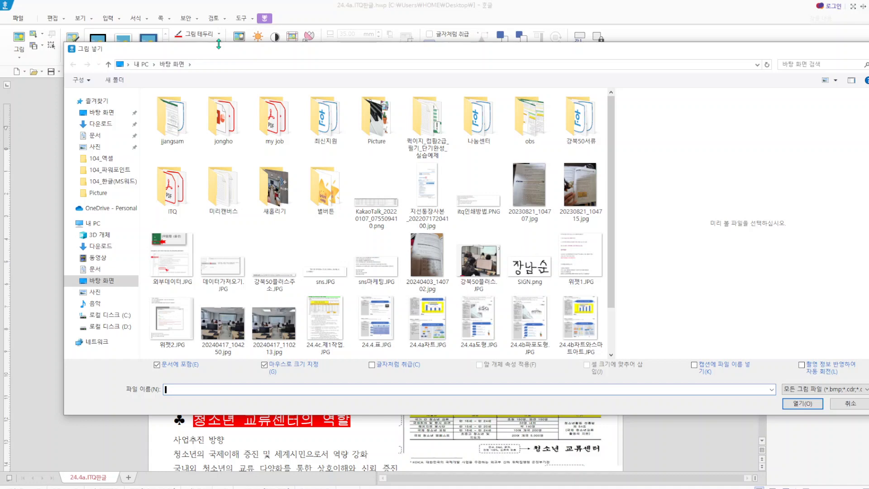
{"action": "double_click", "coordinate": [379, 130]}
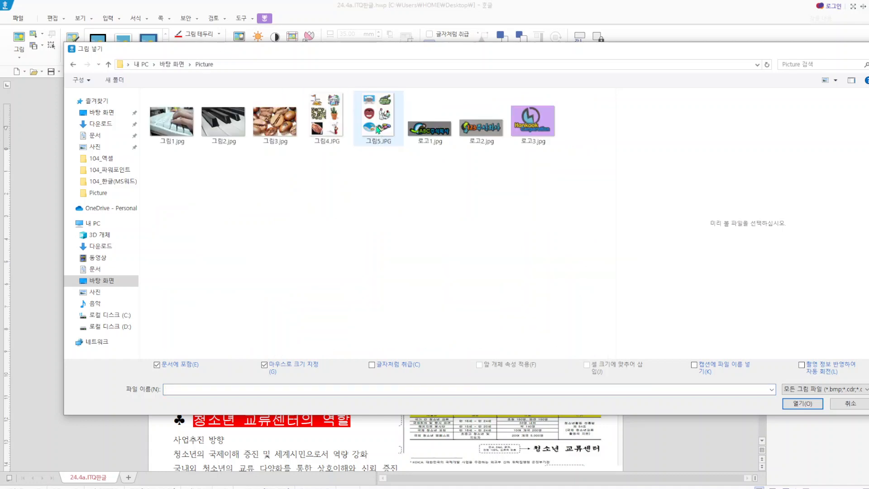
{"action": "left_click", "coordinate": [330, 134]}
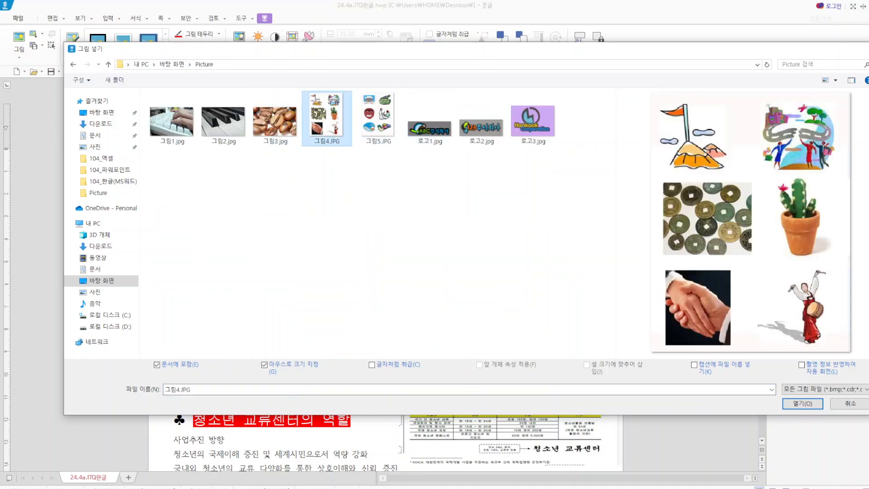
{"action": "left_click", "coordinate": [803, 403]}
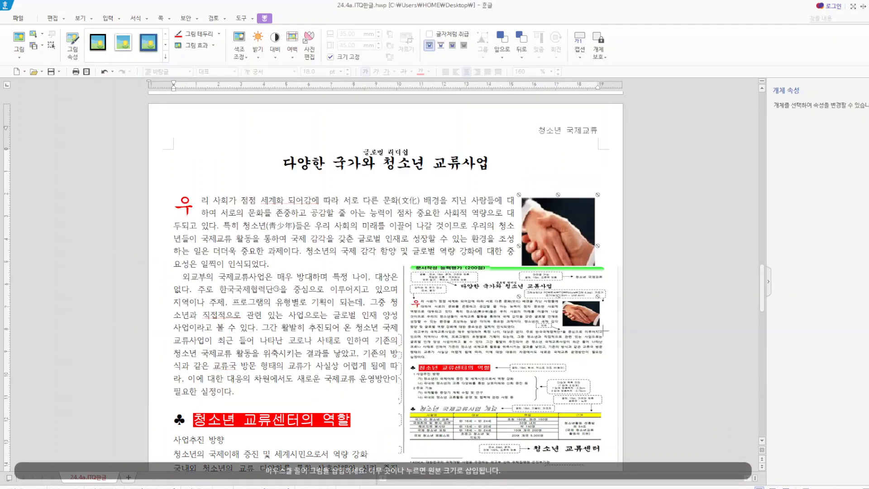
{"action": "scroll", "coordinate": [634, 288], "scroll_direction": "down", "scroll_amount": 3}
{"action": "left_click_drag", "start_coordinate": [260, 257], "coordinate": [387, 423]}
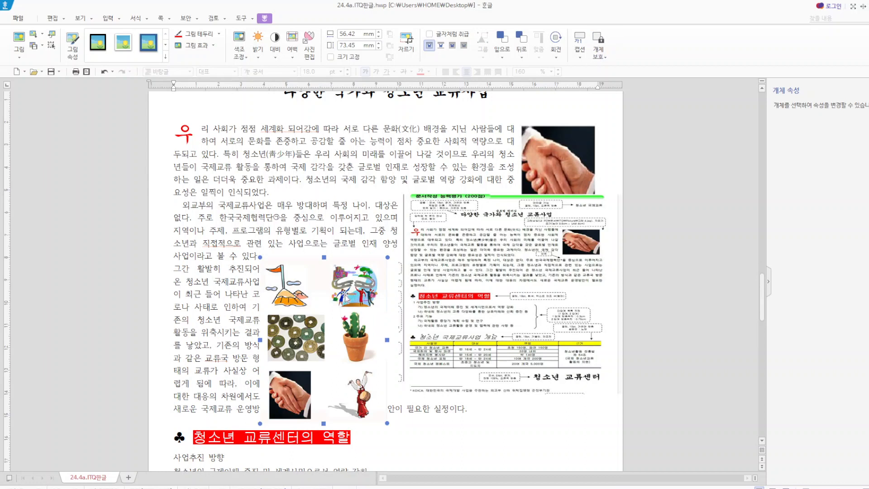
- Crop away the upper rows of the newly inserted picture and remove it from the page
{"action": "left_click", "coordinate": [405, 43]}
{"action": "left_click_drag", "start_coordinate": [262, 259], "coordinate": [262, 361]}
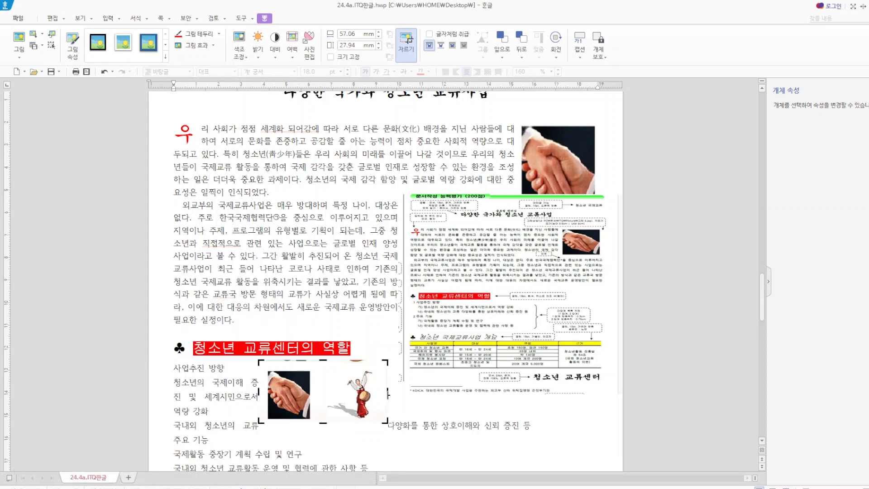
{"action": "left_click_drag", "start_coordinate": [388, 393], "coordinate": [631, 163]}
{"action": "left_click", "coordinate": [586, 452]}
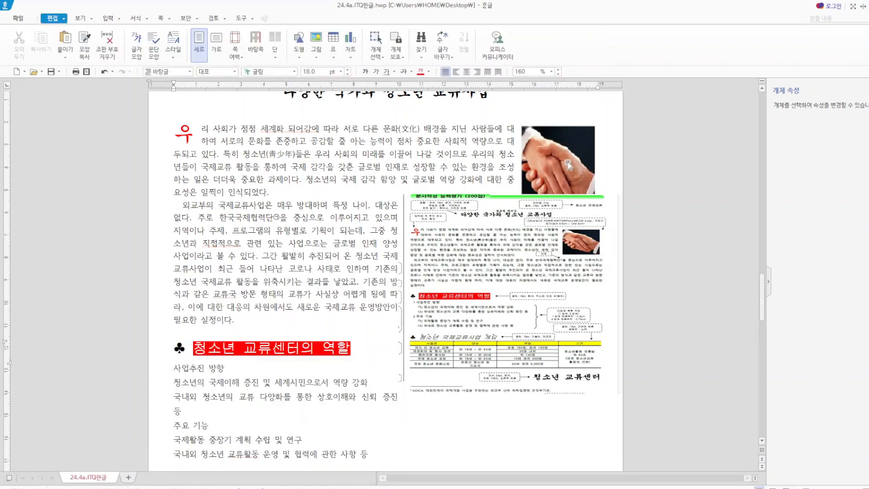
- Review the handshake picture's size, position and outer margin settings in its object properties
{"action": "left_click", "coordinate": [568, 162]}
{"action": "double_click", "coordinate": [569, 162]}
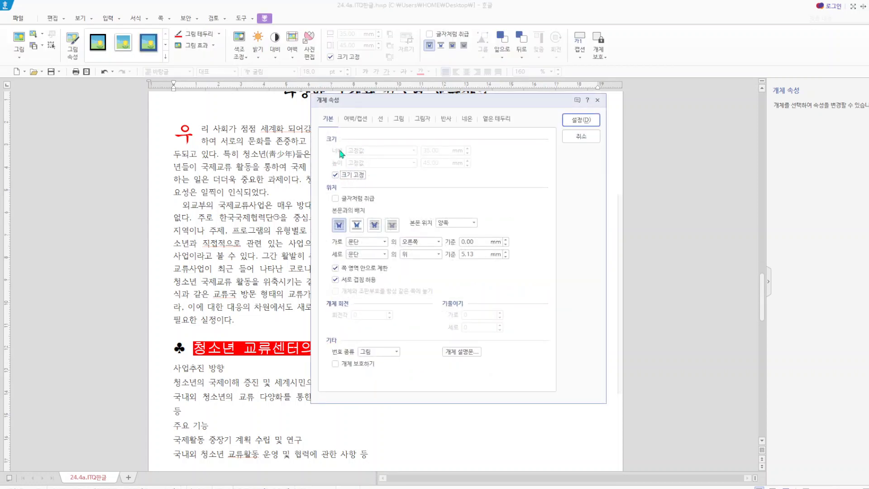
{"action": "left_click", "coordinate": [335, 175]}
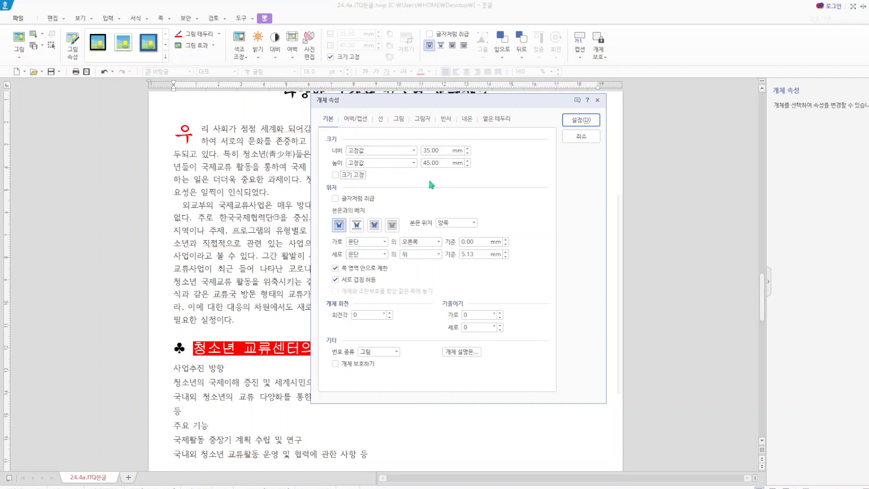
{"action": "left_click", "coordinate": [360, 120]}
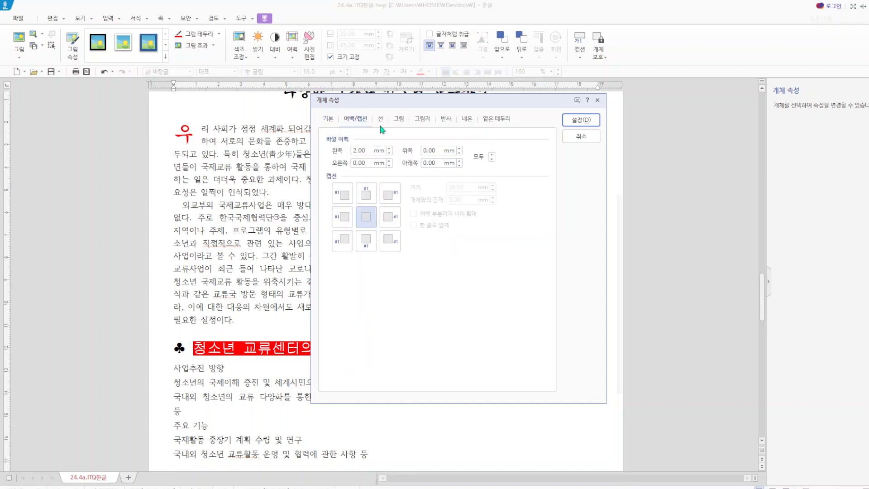
{"action": "left_click", "coordinate": [329, 119]}
{"action": "left_click", "coordinate": [345, 175]}
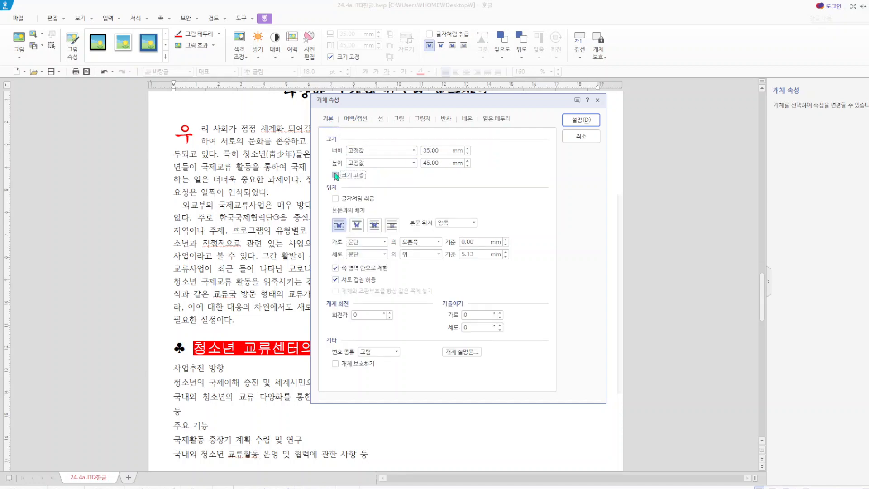
{"action": "left_click", "coordinate": [581, 120]}
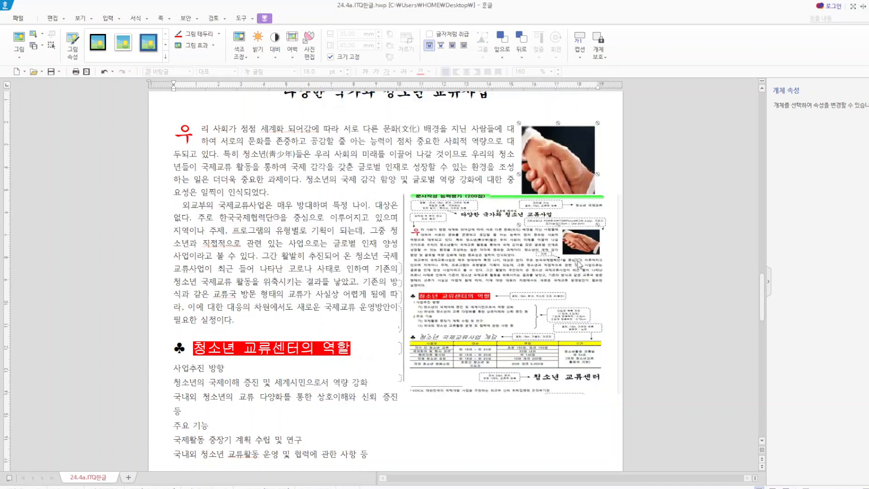
- Delete the exam-sheet reference image that overlaps the body text below the handshake picture
{"action": "left_click", "coordinate": [578, 264]}
{"action": "double_click", "coordinate": [593, 268]}
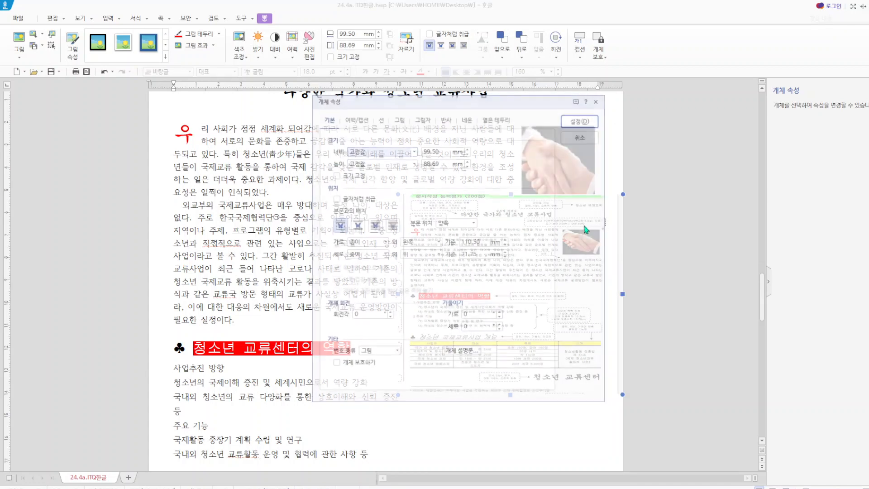
{"action": "left_click", "coordinate": [591, 138]}
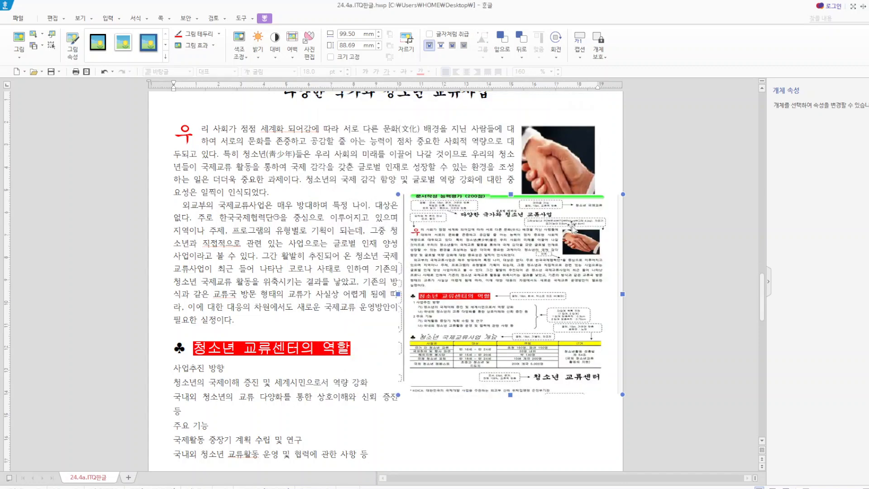
{"action": "key", "text": "Delete"}
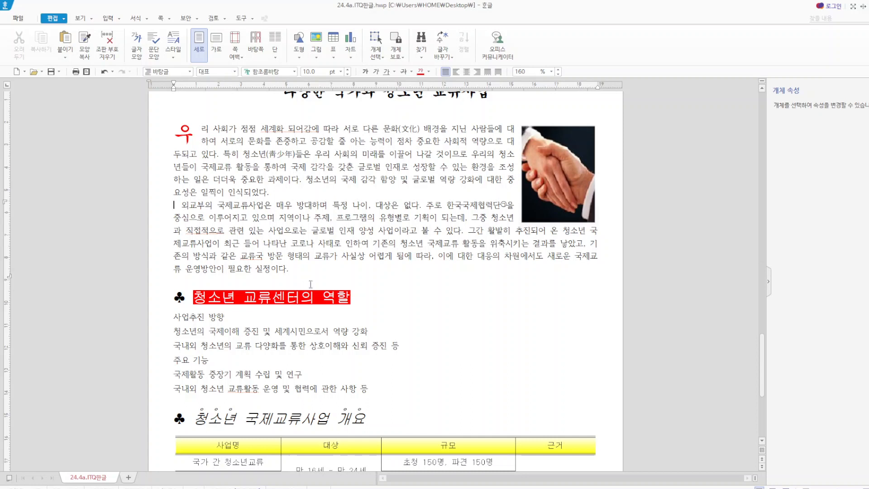
- Locate the footnote (각주) command for "한국국제협력단" and examine the existing KOICA footnote at the end of the page
{"action": "key", "text": "Hangul"}
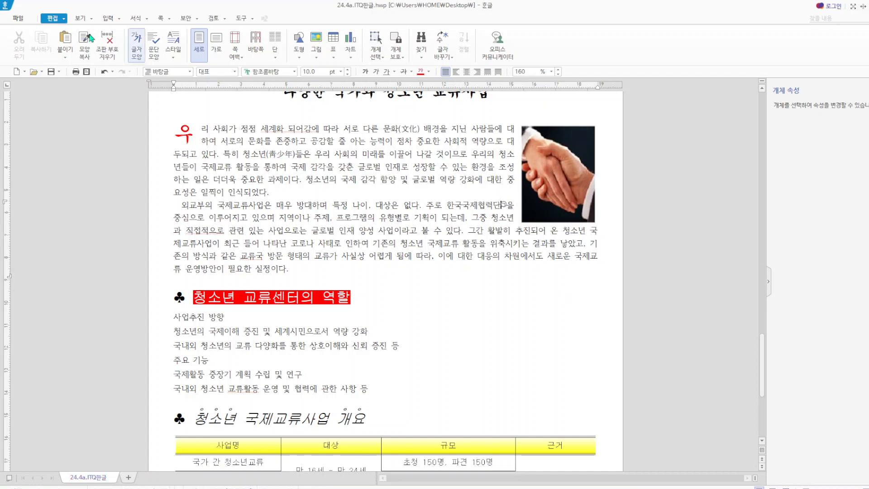
{"action": "left_click", "coordinate": [121, 19]}
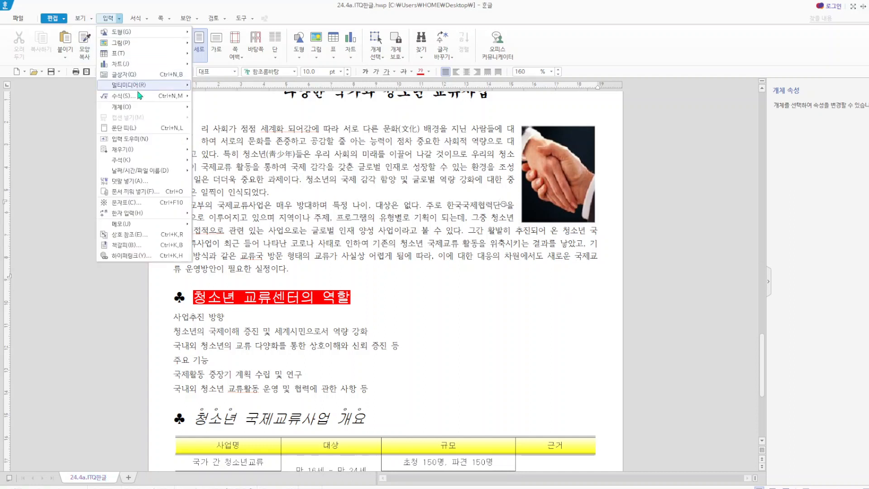
{"action": "mouse_move", "coordinate": [138, 161]}
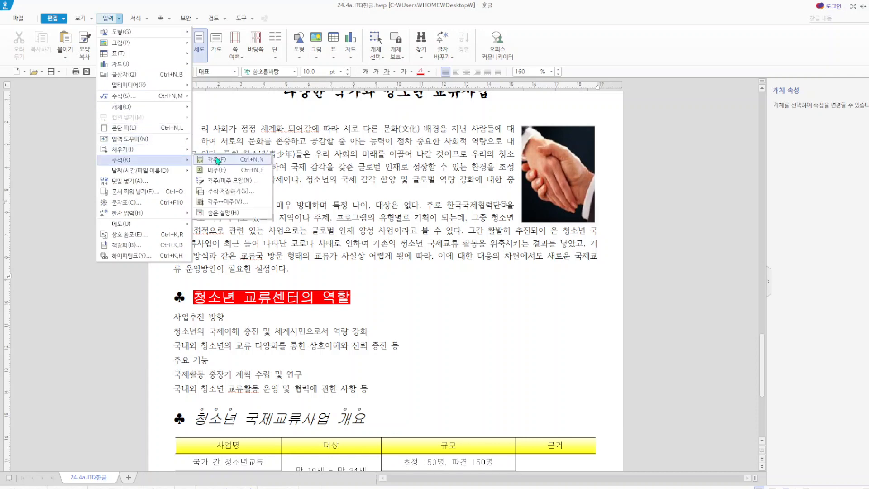
{"action": "scroll", "coordinate": [538, 349], "scroll_direction": "down", "scroll_amount": 5}
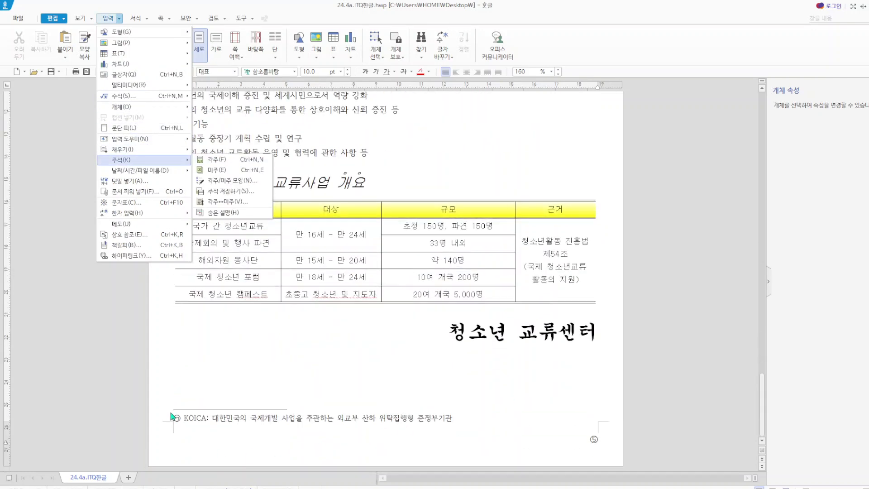
{"action": "left_click", "coordinate": [333, 428]}
{"action": "scroll", "coordinate": [379, 371], "scroll_direction": "up", "scroll_amount": 4}
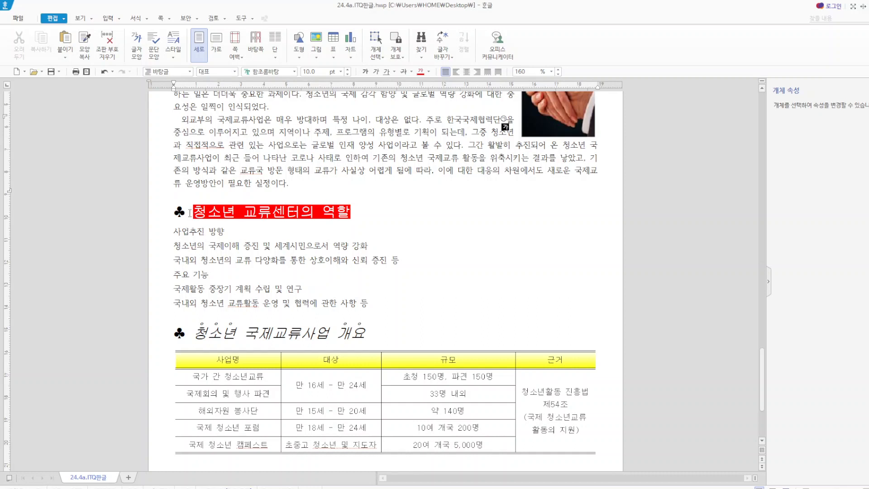
- Check the font, size, text colour and shading settings of the heading "청소년 교류센터의 역할"
{"action": "left_click_drag", "start_coordinate": [193, 213], "coordinate": [367, 207]}
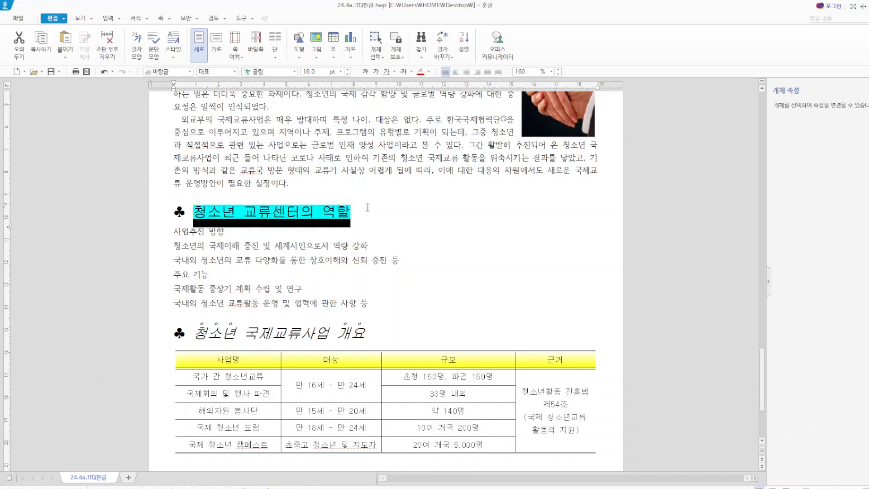
{"action": "right_click", "coordinate": [303, 207]}
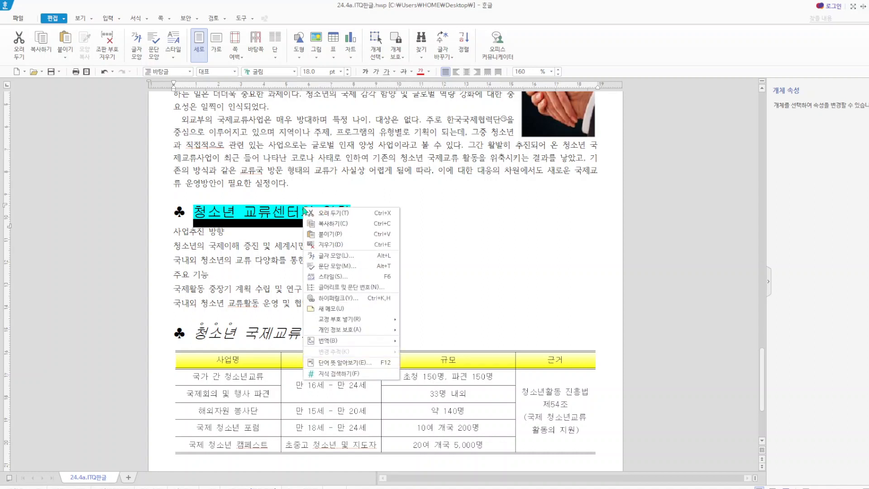
{"action": "left_click", "coordinate": [355, 257]}
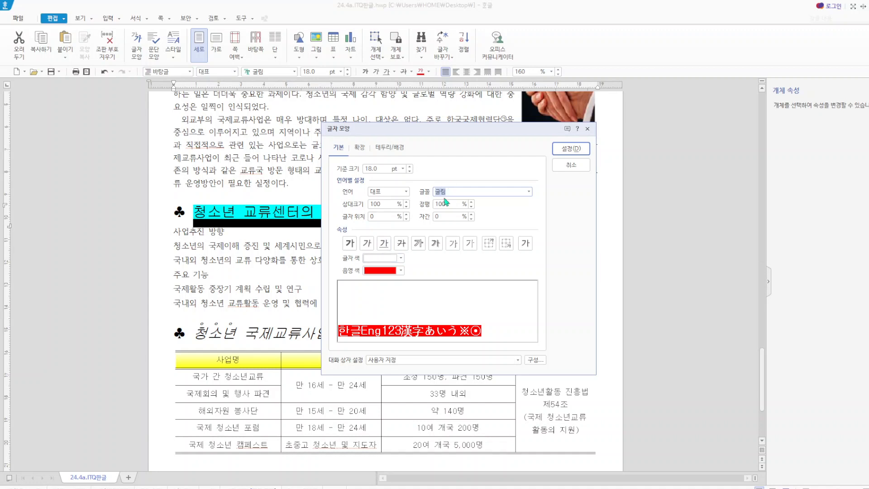
{"action": "left_click", "coordinate": [588, 129]}
{"action": "left_click", "coordinate": [559, 246]}
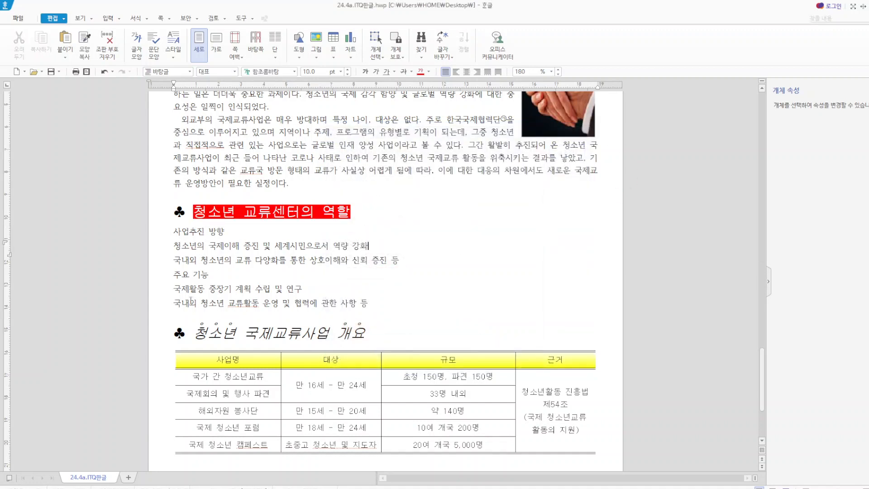
{"action": "mouse_move", "coordinate": [194, 211]}
{"action": "left_mouse_down"}
{"action": "mouse_move", "coordinate": [337, 206]}
{"action": "mouse_move", "coordinate": [356, 218]}
{"action": "left_mouse_up"}
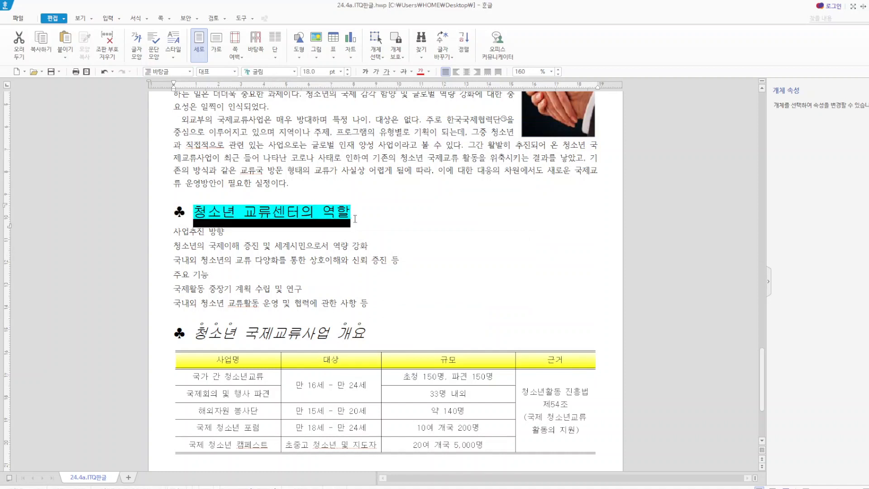
{"action": "left_click", "coordinate": [420, 223]}
- Examine the extended character settings and emphasis mark (강조점) choices for the heading "청소년 국제교류사업 개요", including the words "청소년" and "개요"
{"action": "mouse_move", "coordinate": [175, 332]}
{"action": "left_mouse_down"}
{"action": "mouse_move", "coordinate": [377, 327]}
{"action": "mouse_move", "coordinate": [193, 334]}
{"action": "left_mouse_up"}
{"action": "left_click", "coordinate": [390, 331]}
{"action": "right_click", "coordinate": [232, 337]}
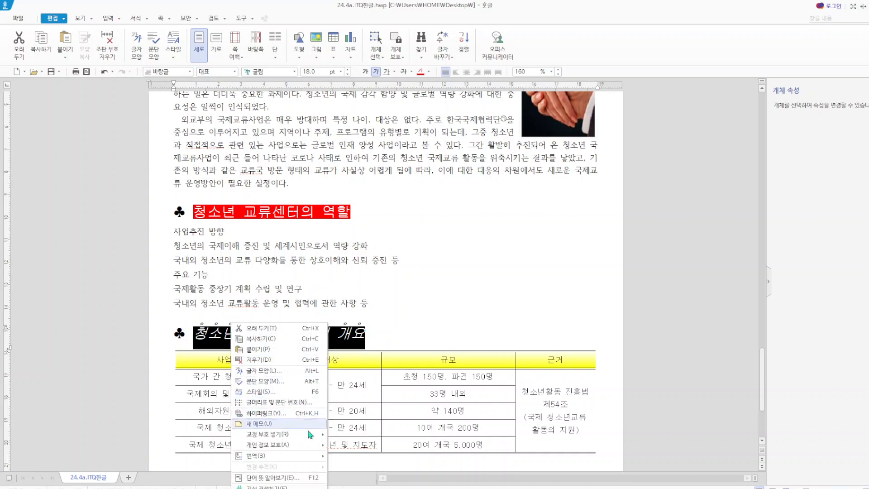
{"action": "mouse_move", "coordinate": [296, 446]}
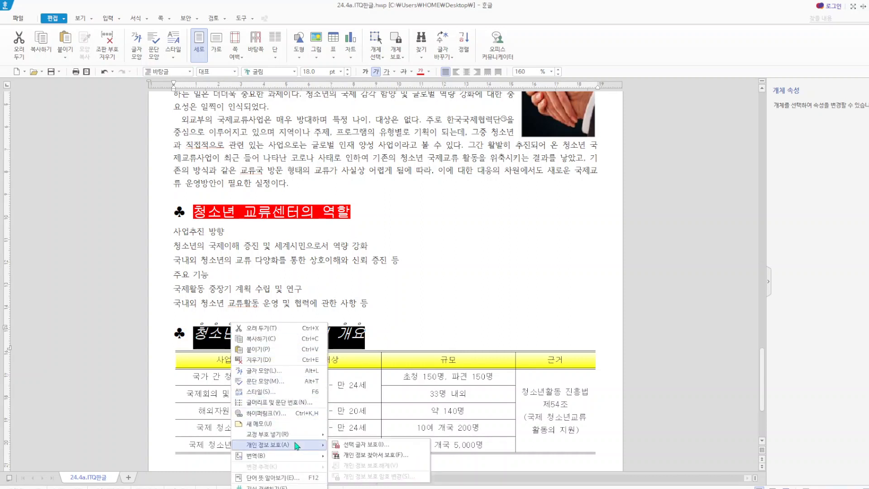
{"action": "left_click", "coordinate": [281, 372]}
{"action": "left_click", "coordinate": [360, 147]}
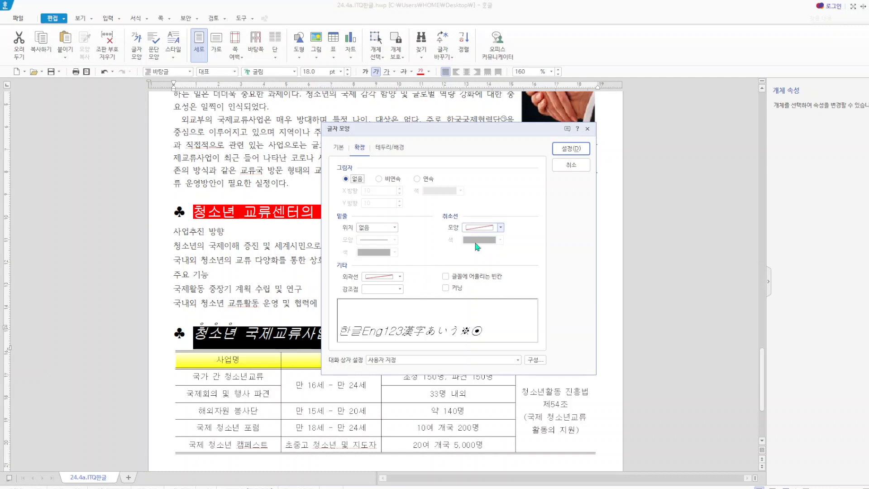
{"action": "left_click", "coordinate": [400, 290]}
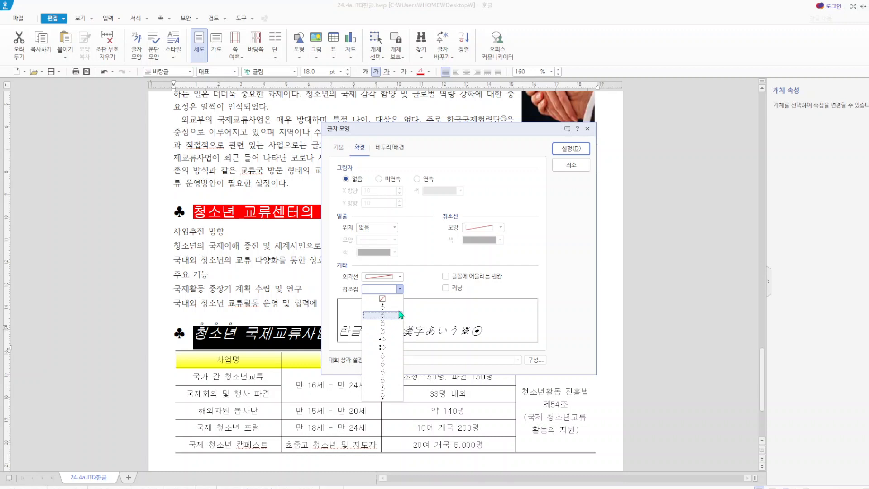
{"action": "left_click", "coordinate": [575, 163]}
{"action": "left_click", "coordinate": [574, 165]}
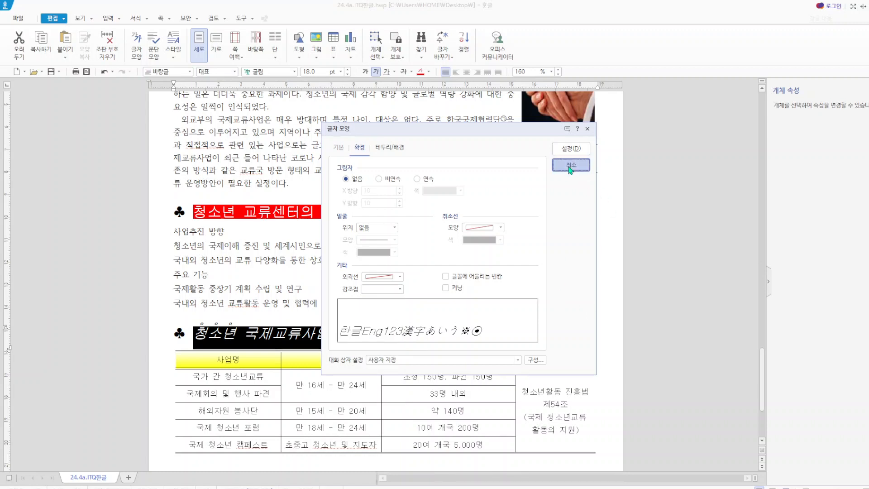
{"action": "left_click_drag", "start_coordinate": [230, 329], "coordinate": [236, 329]}
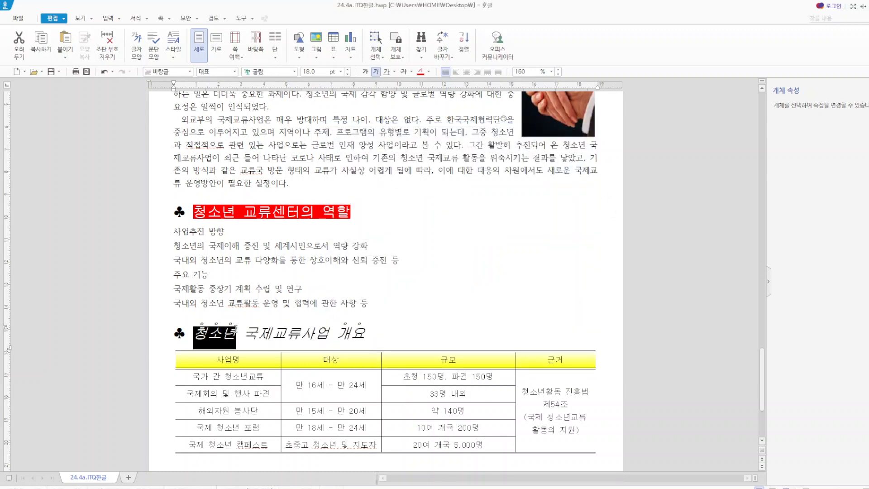
{"action": "left_click_drag", "start_coordinate": [338, 329], "coordinate": [366, 329]}
{"action": "left_click", "coordinate": [440, 296]}
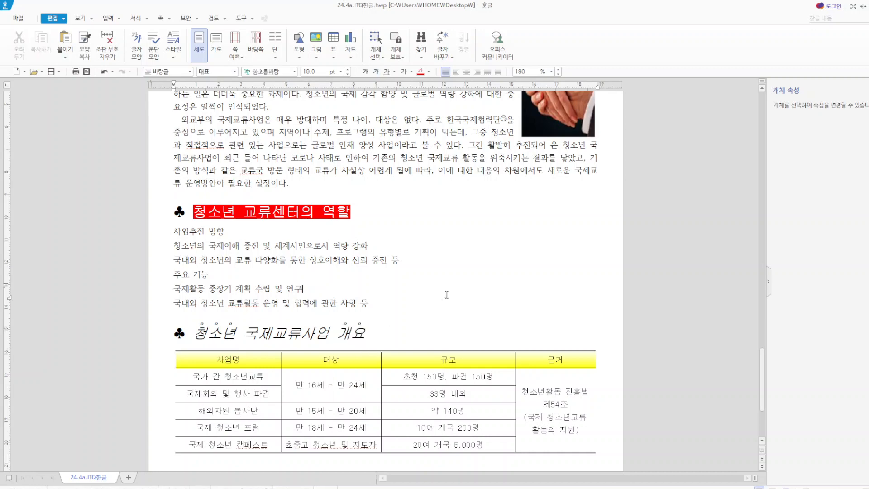
- Select all cells of the table below the heading "청소년 국제교류사업 개요"
{"action": "scroll", "coordinate": [185, 320], "scroll_direction": "down", "scroll_amount": 3}
{"action": "left_click_drag", "start_coordinate": [215, 291], "coordinate": [581, 364]}
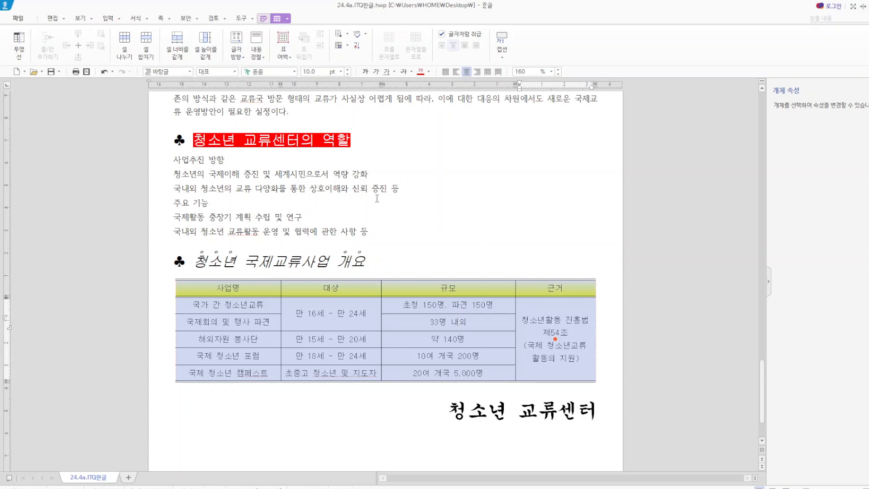
{"action": "key", "text": "l"}
{"action": "left_click", "coordinate": [406, 151]}
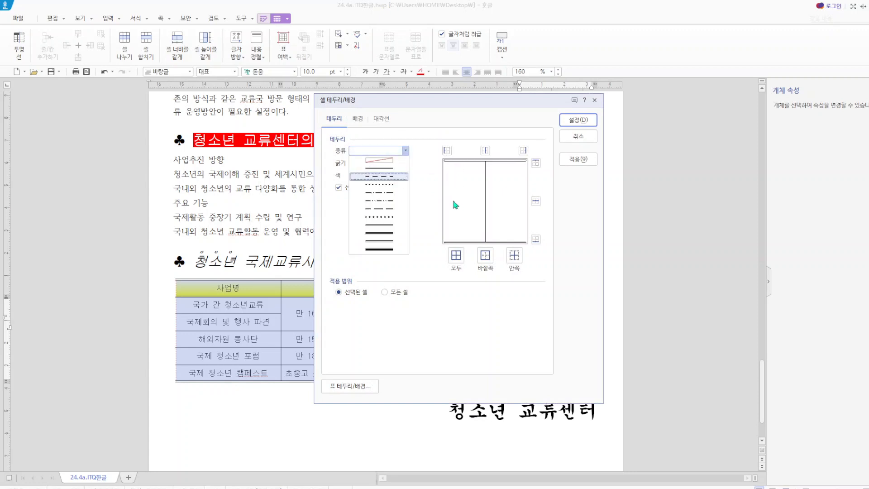
{"action": "left_click", "coordinate": [586, 140]}
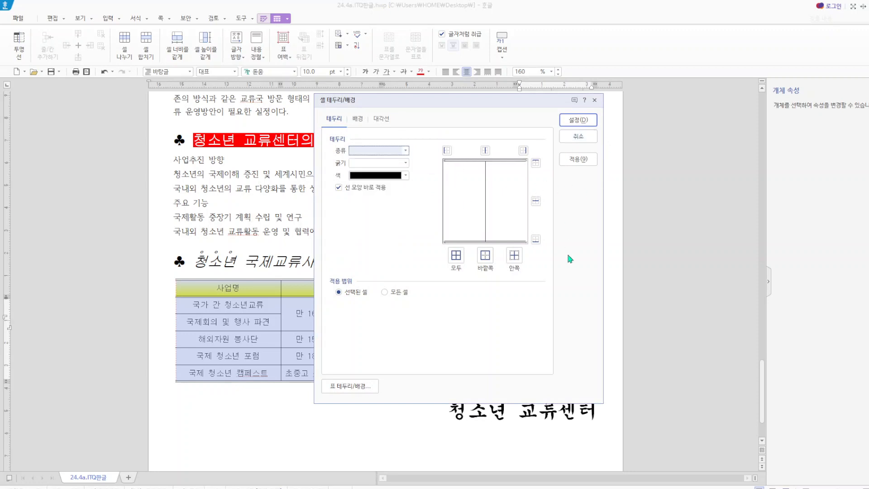
{"action": "left_click", "coordinate": [579, 136]}
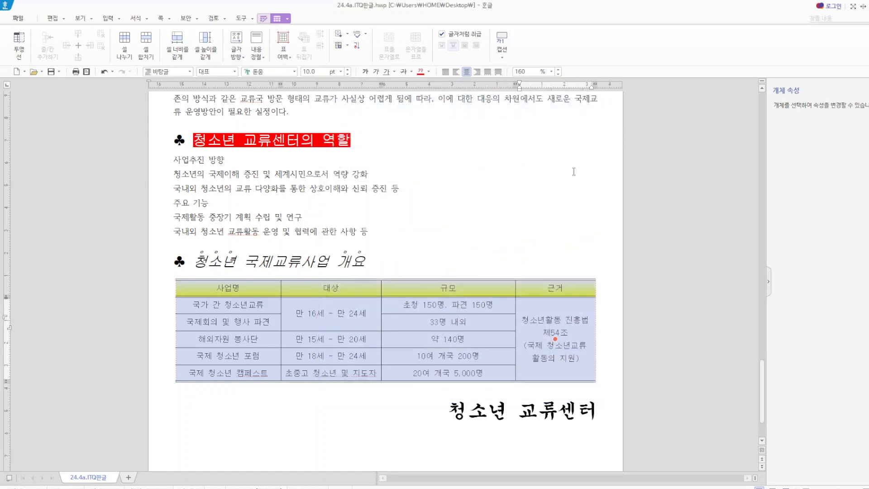
- Apply a 0.12 mm single solid line to all borders of every cell in the table below "청소년 국제교류사업 개요"
{"action": "left_click", "coordinate": [532, 190]}
{"action": "left_click_drag", "start_coordinate": [189, 289], "coordinate": [540, 377]}
{"action": "key", "text": "l"}
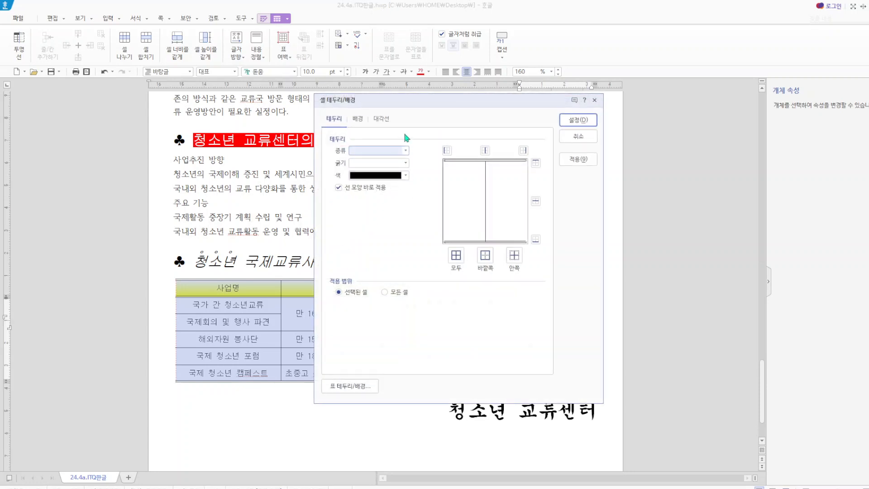
{"action": "left_click", "coordinate": [406, 150]}
{"action": "left_click", "coordinate": [397, 168]}
{"action": "left_click", "coordinate": [406, 163]}
{"action": "left_click", "coordinate": [393, 181]}
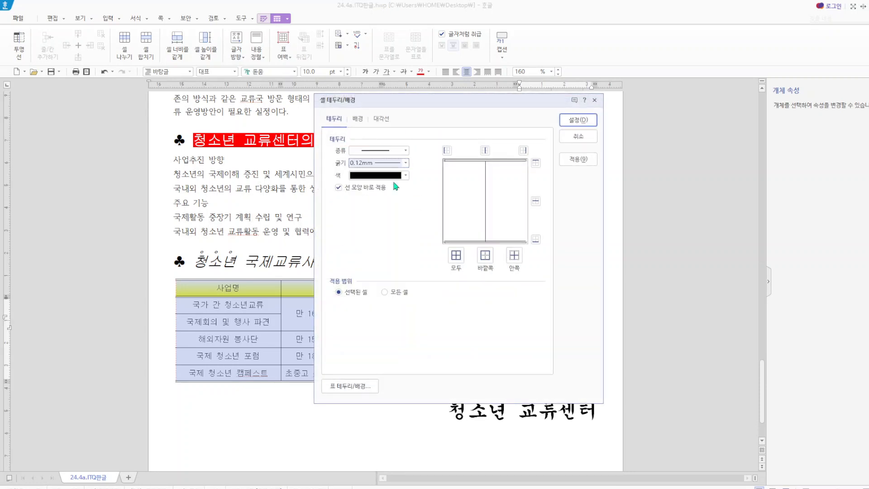
{"action": "left_click", "coordinate": [456, 256]}
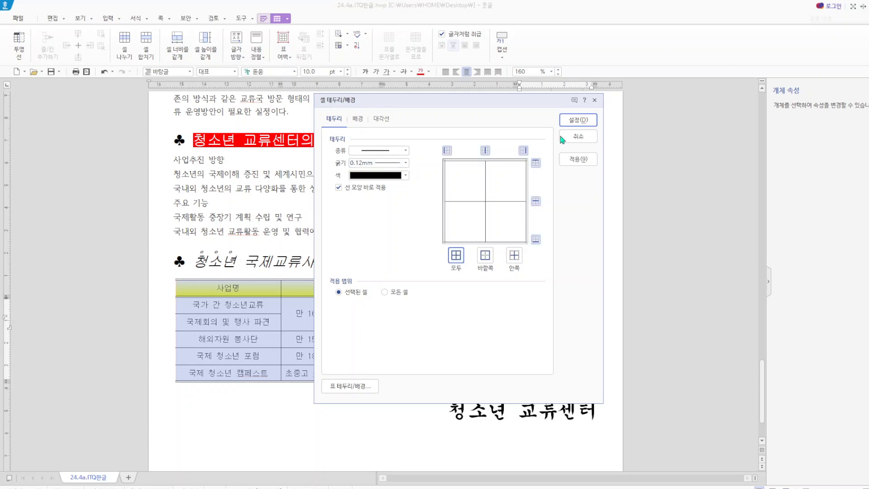
{"action": "left_click", "coordinate": [578, 120]}
{"action": "left_click", "coordinate": [507, 228]}
- Apply a double line to the outer top and bottom borders of the whole table
{"action": "left_click_drag", "start_coordinate": [209, 293], "coordinate": [565, 385]}
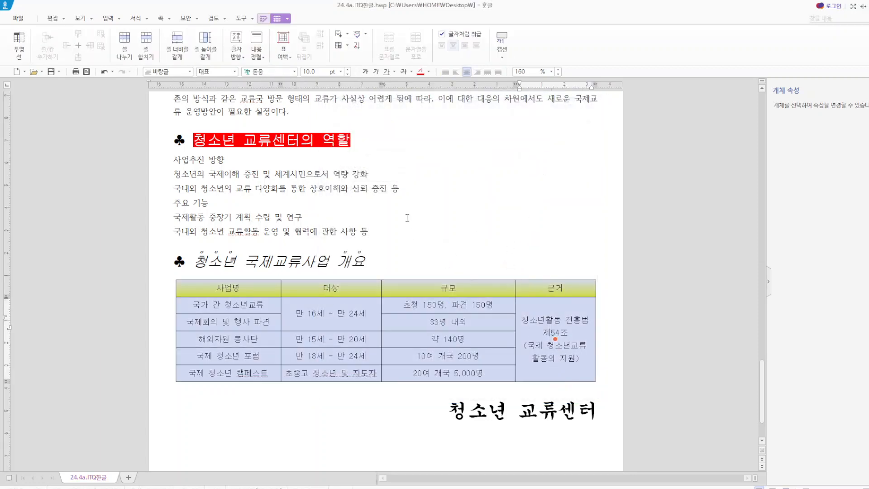
{"action": "key", "text": "l"}
{"action": "left_click", "coordinate": [406, 150]}
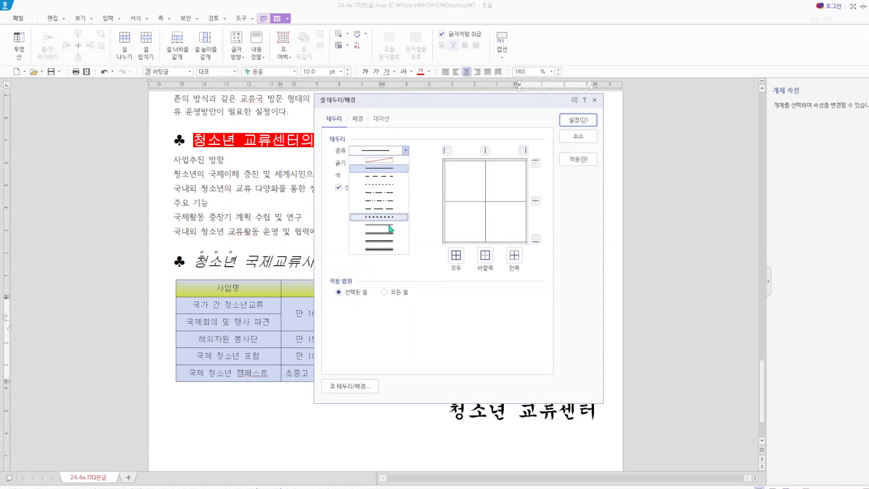
{"action": "left_click", "coordinate": [392, 229]}
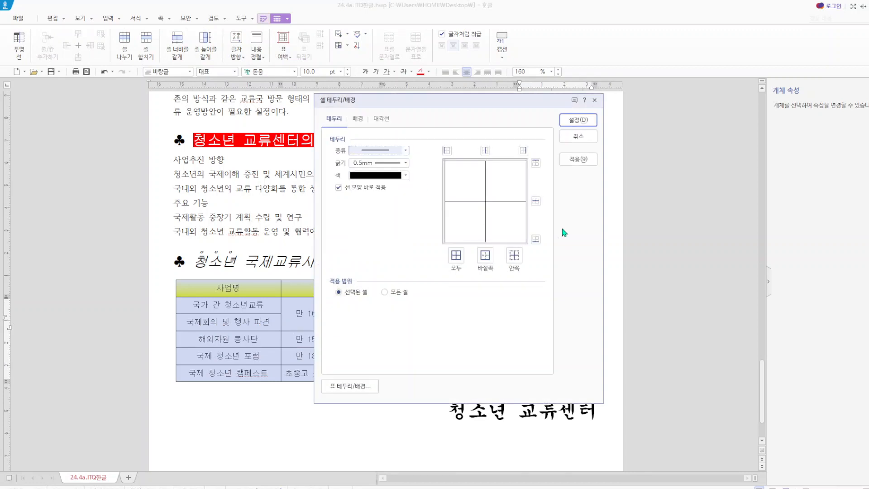
{"action": "left_click", "coordinate": [536, 163]}
{"action": "left_click", "coordinate": [536, 239]}
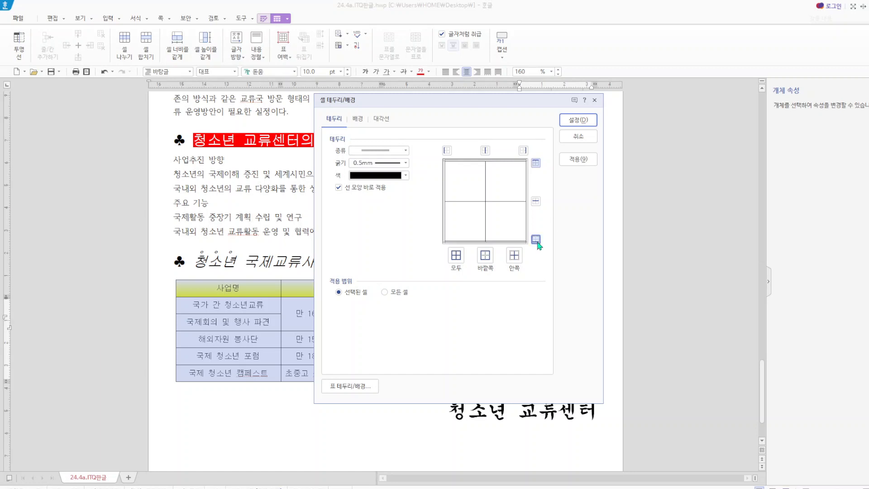
{"action": "left_click", "coordinate": [579, 120]}
{"action": "left_click", "coordinate": [574, 237]}
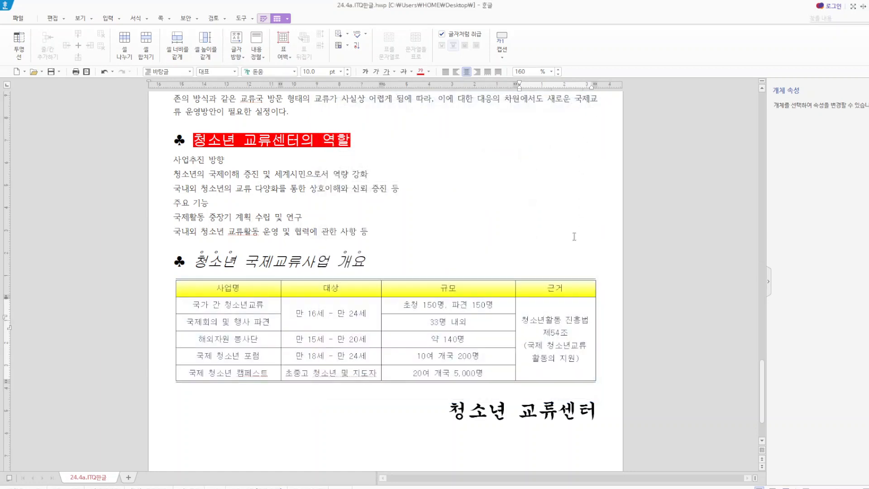
- Apply a double line to the bottom border of the table's header row (사업명, 대상, 규모, 근거)
{"action": "left_click_drag", "start_coordinate": [216, 289], "coordinate": [529, 285]}
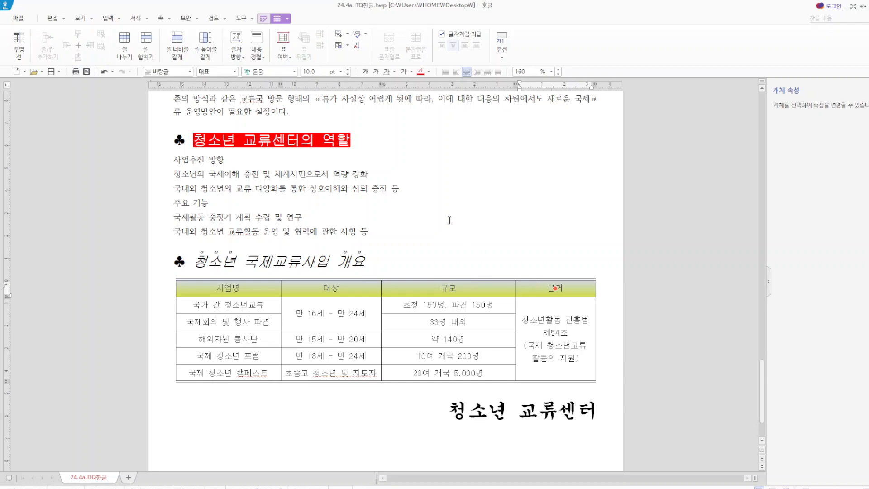
{"action": "key", "text": "l"}
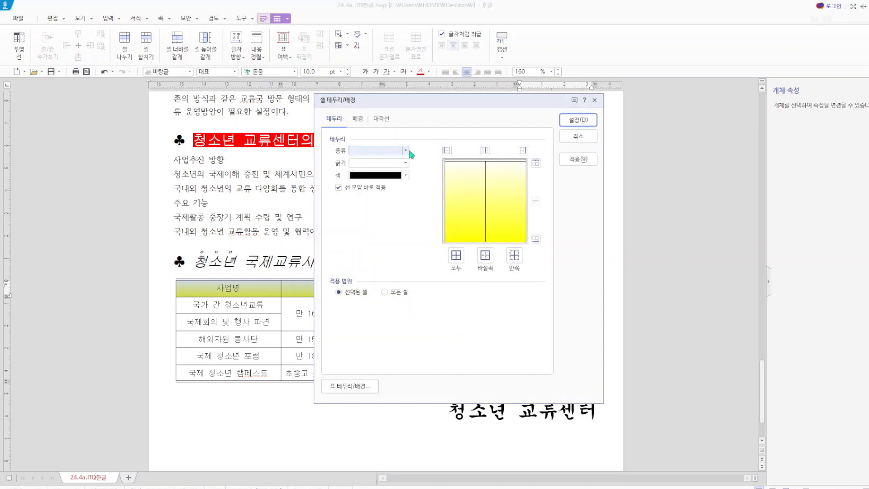
{"action": "left_click", "coordinate": [410, 151]}
{"action": "left_click", "coordinate": [397, 228]}
{"action": "left_click", "coordinate": [536, 238]}
{"action": "left_click", "coordinate": [577, 120]}
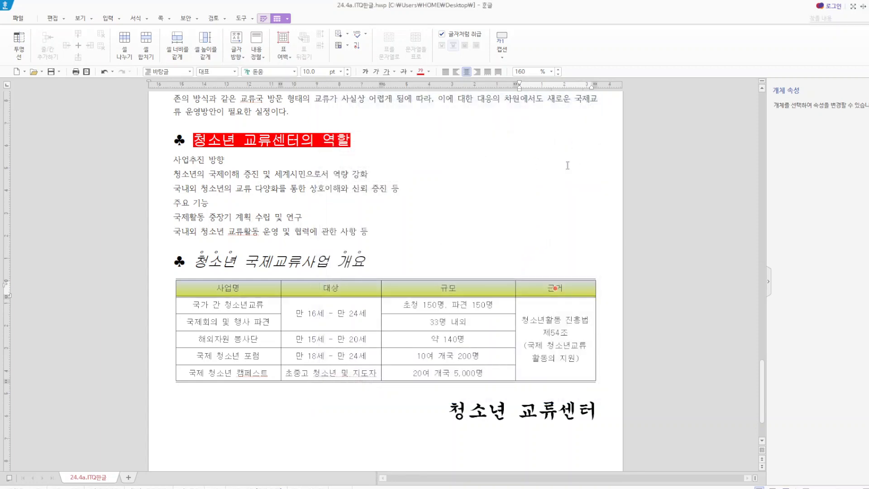
{"action": "left_click", "coordinate": [557, 209]}
- Remove the outer left and right borders of the whole table by setting their line type to none
{"action": "left_click_drag", "start_coordinate": [221, 287], "coordinate": [555, 373]}
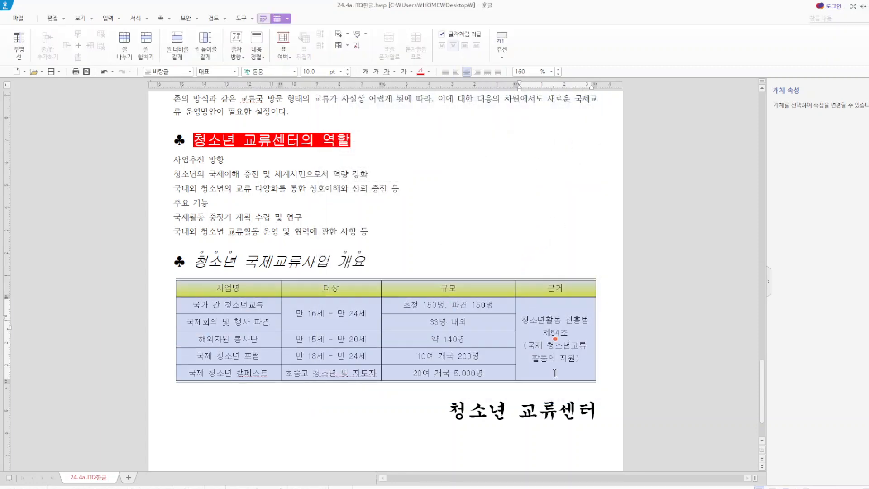
{"action": "key", "text": "l"}
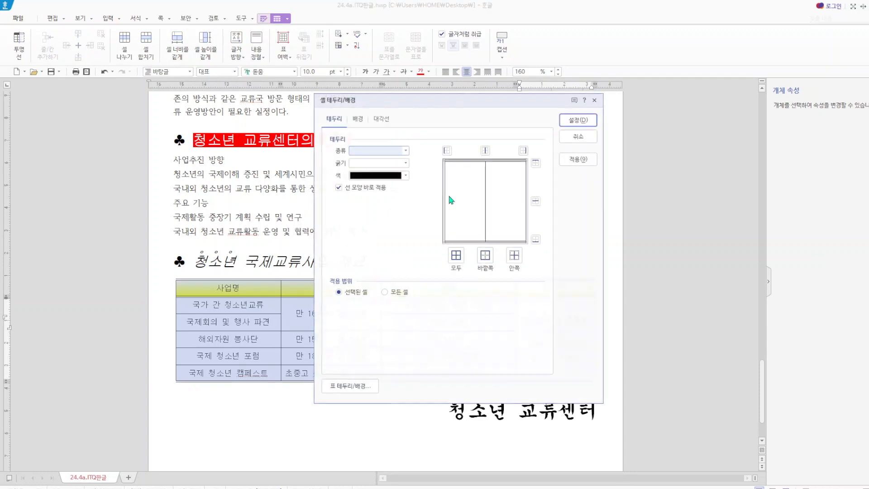
{"action": "left_click", "coordinate": [406, 154]}
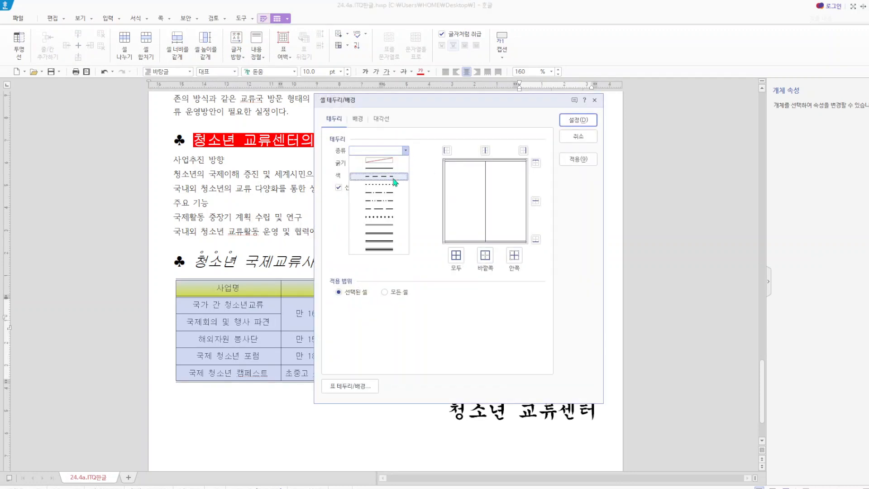
{"action": "left_click", "coordinate": [388, 163]}
{"action": "left_click", "coordinate": [447, 150]}
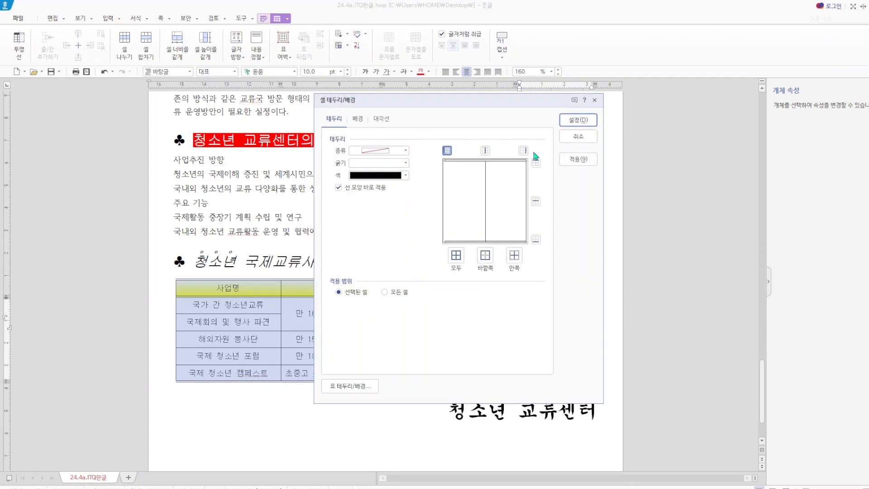
{"action": "left_click", "coordinate": [523, 150]}
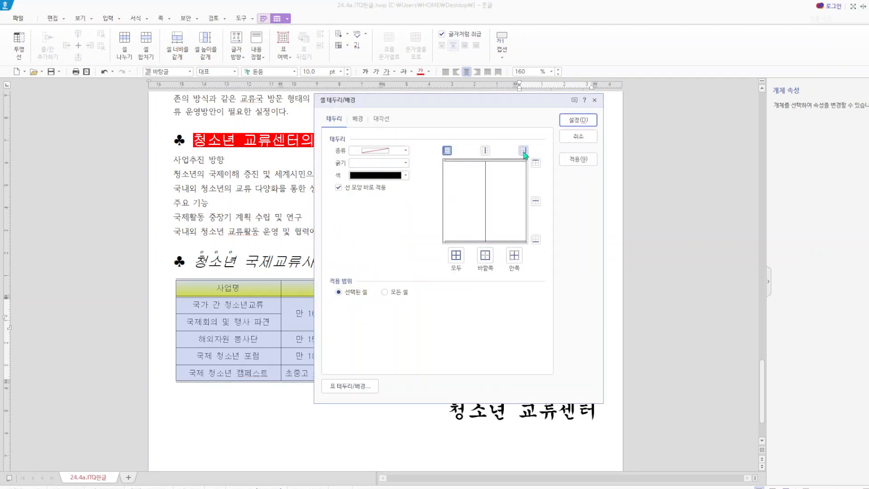
{"action": "left_click", "coordinate": [446, 153]}
{"action": "left_click", "coordinate": [579, 120]}
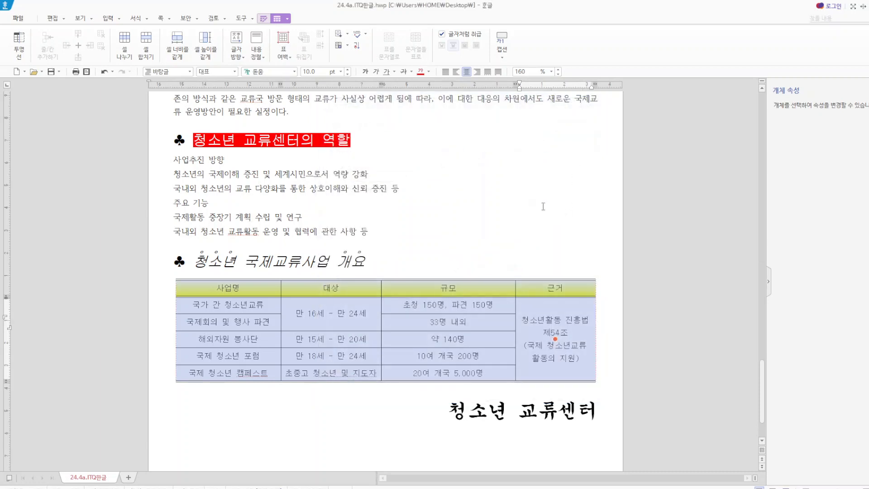
{"action": "key", "text": "Escape"}
- Check the gradient (그러데이션) colours and type in the background settings of the table's header row
{"action": "left_click_drag", "start_coordinate": [228, 283], "coordinate": [542, 285]}
{"action": "key", "text": "l"}
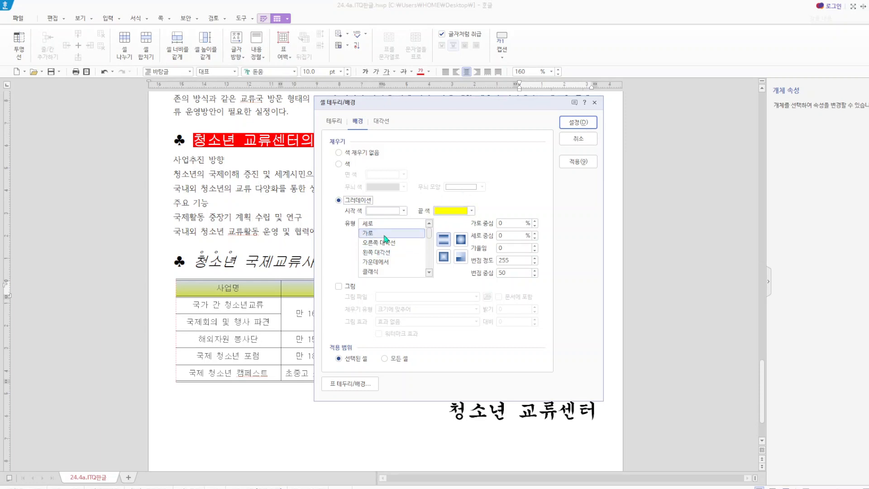
{"action": "left_click", "coordinate": [578, 122]}
{"action": "left_click", "coordinate": [561, 206]}
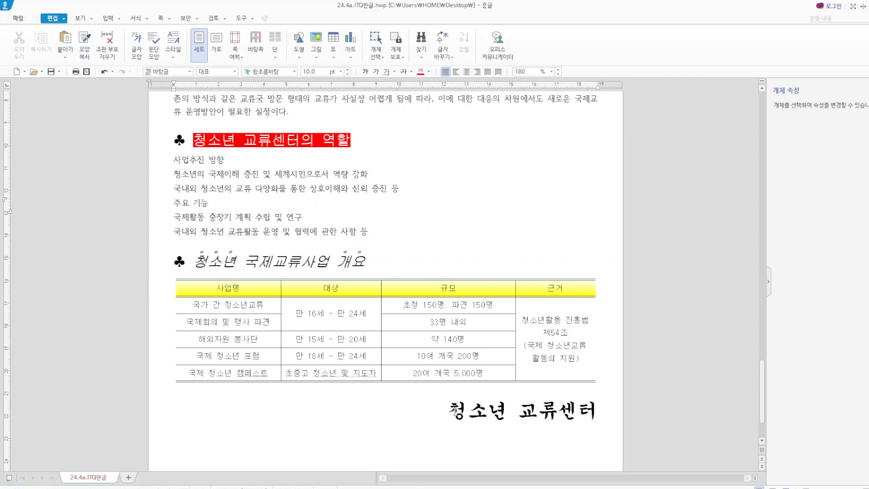
- Check the extended and basic character settings of the line "청소년 교류센터" below the table
{"action": "left_click_drag", "start_coordinate": [453, 410], "coordinate": [620, 403]}
{"action": "right_click", "coordinate": [551, 417]}
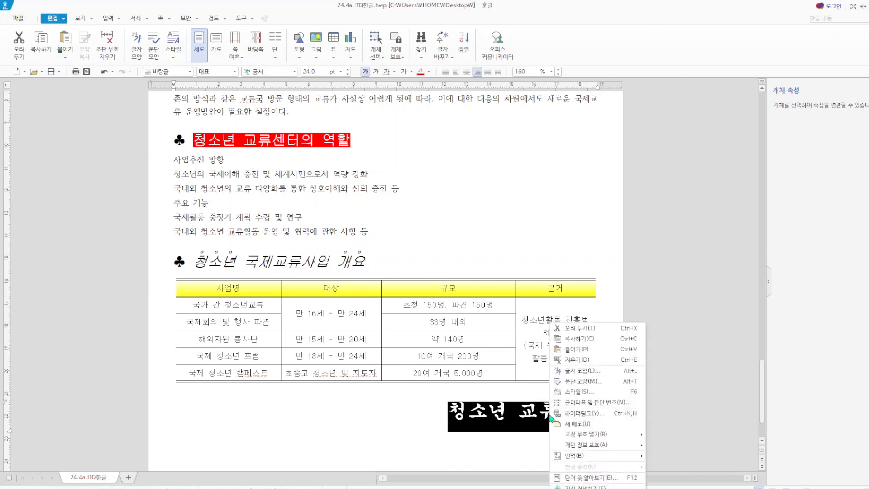
{"action": "left_click", "coordinate": [585, 371]}
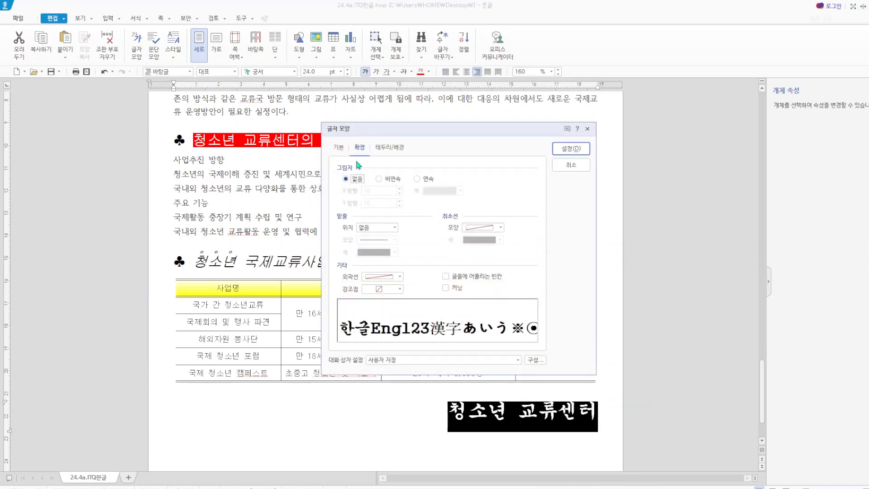
{"action": "left_click", "coordinate": [340, 148]}
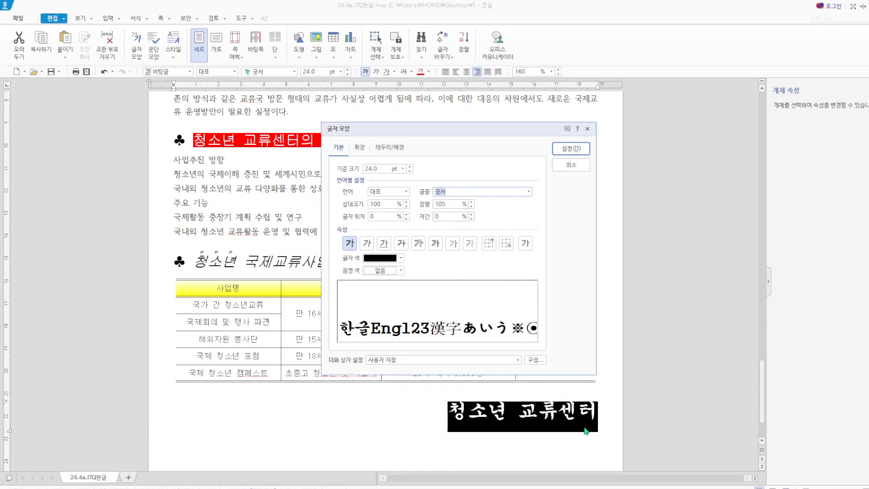
{"action": "left_click", "coordinate": [569, 151]}
- Left-align the line "청소년 교류센터" and restore its right alignment
{"action": "left_click", "coordinate": [445, 71]}
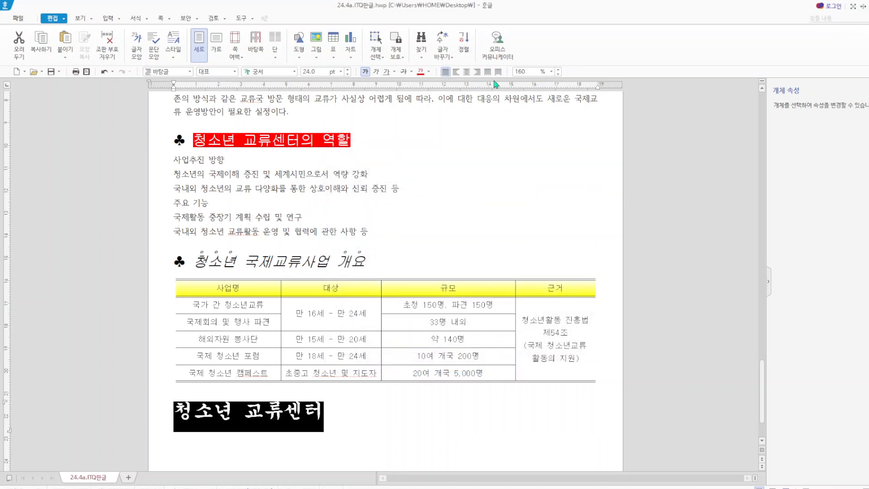
{"action": "left_click", "coordinate": [477, 72]}
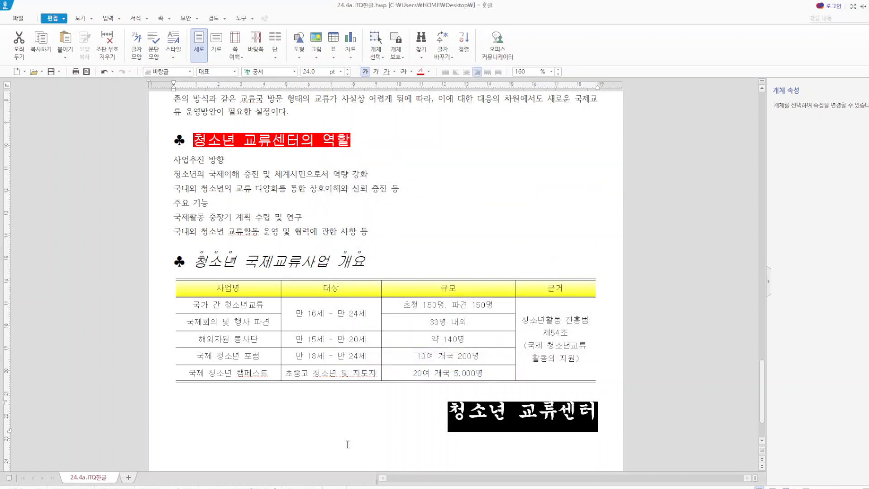
{"action": "key", "text": "Escape"}
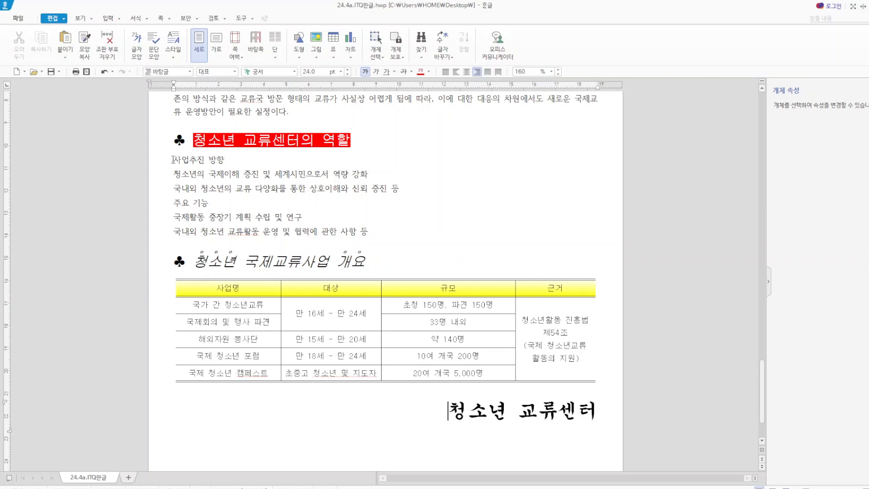
- Choose the "1. 가. 1) 가)" paragraph numbering style for the six lines from "사업추진 방향" under "청소년 교류센터의 역할"
{"action": "left_click_drag", "start_coordinate": [172, 159], "coordinate": [373, 234]}
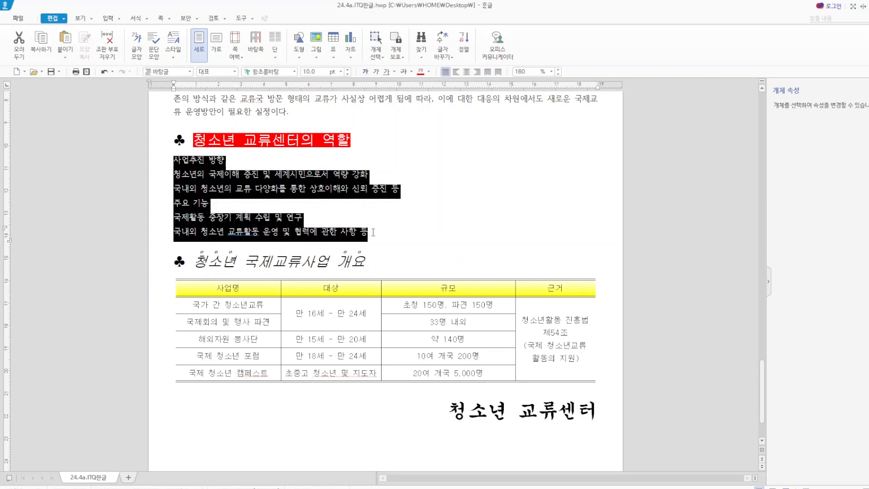
{"action": "right_click", "coordinate": [358, 191]}
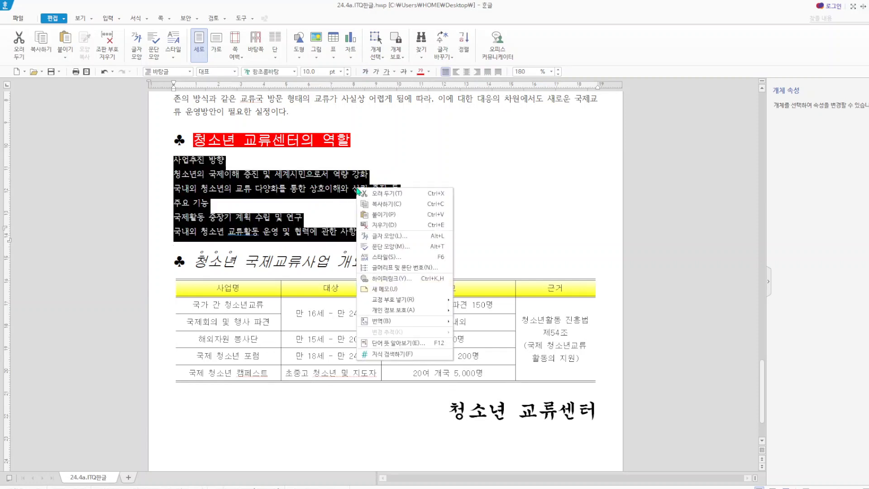
{"action": "left_click", "coordinate": [421, 268]}
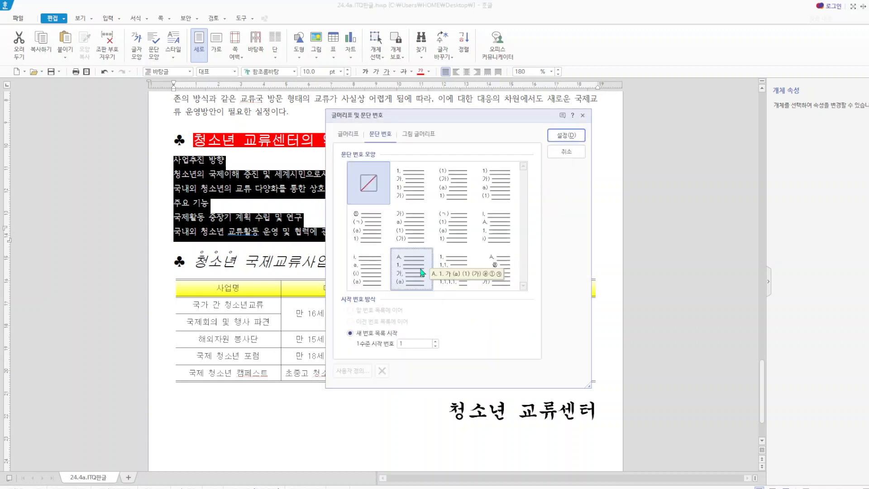
{"action": "left_click", "coordinate": [410, 196]}
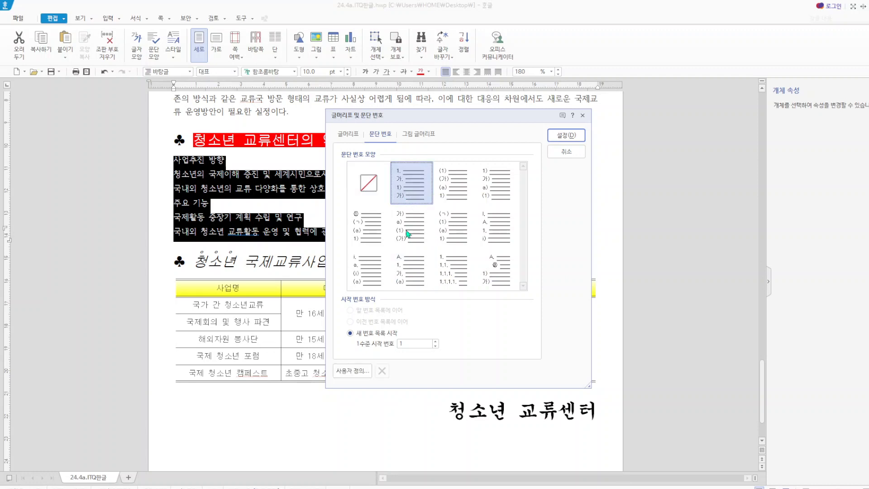
- Customise level 1 of the numbering: number format ^1 without the period, width adjustment 20 pt and right (오른쪽) alignment
{"action": "left_click", "coordinate": [362, 373]}
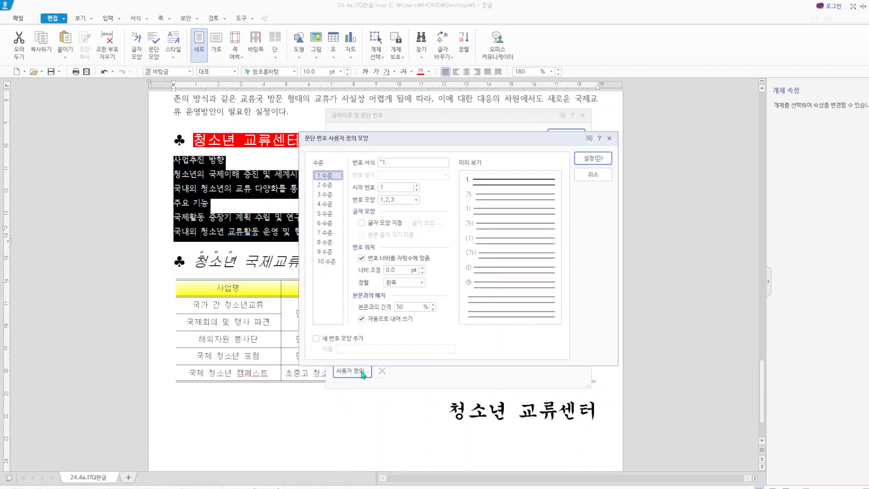
{"action": "left_click", "coordinate": [397, 163]}
{"action": "double_click", "coordinate": [399, 270]}
{"action": "type", "text": "20"}
{"action": "left_click", "coordinate": [422, 282]}
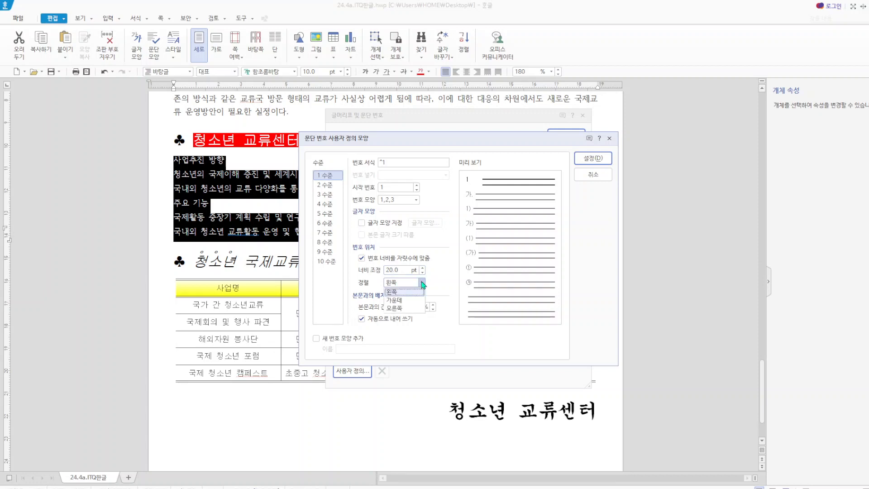
{"action": "left_click", "coordinate": [415, 308]}
- Customise level 2 of the numbering: number format ^2), width adjustment 30 pt and right (오른쪽) alignment
{"action": "left_click", "coordinate": [329, 186]}
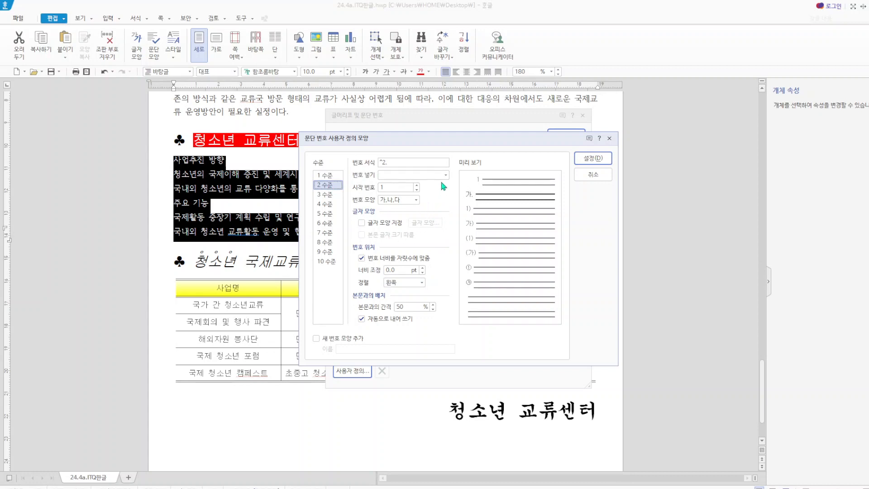
{"action": "left_click", "coordinate": [417, 199]}
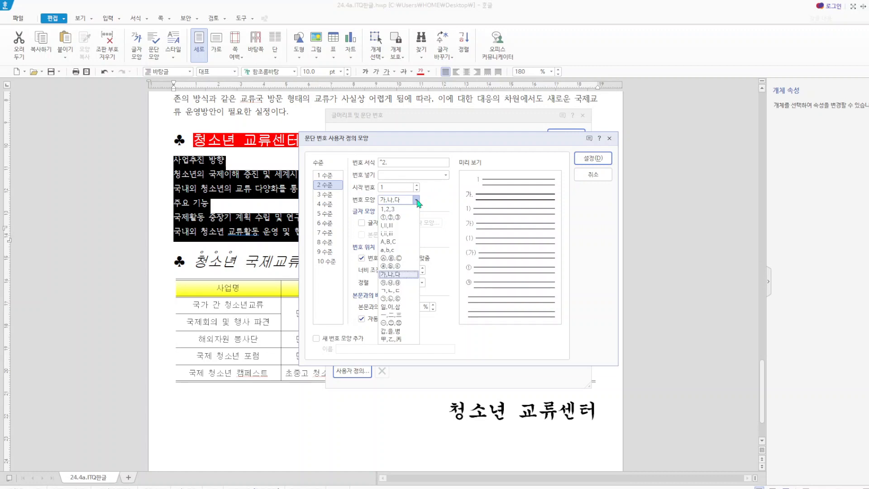
{"action": "left_click", "coordinate": [391, 162]}
{"action": "left_click", "coordinate": [392, 162]}
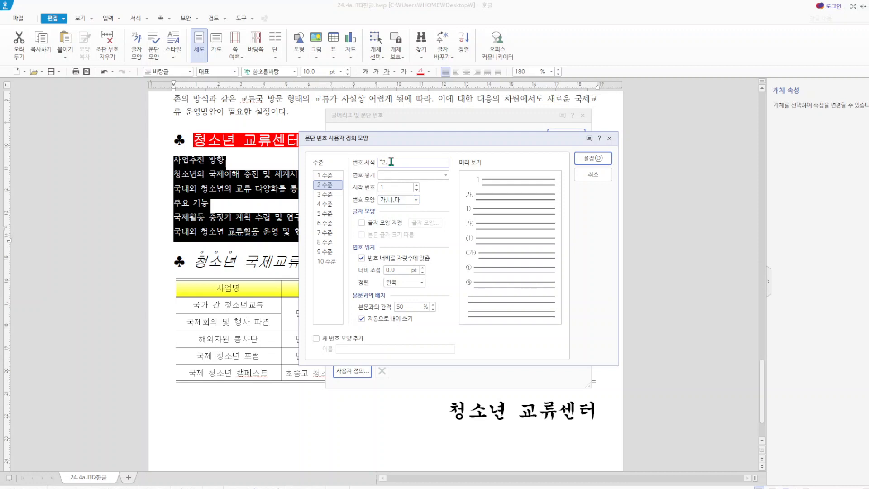
{"action": "type", "text": ")"}
{"action": "double_click", "coordinate": [401, 270]}
{"action": "type", "text": "30"}
{"action": "left_click", "coordinate": [423, 283]}
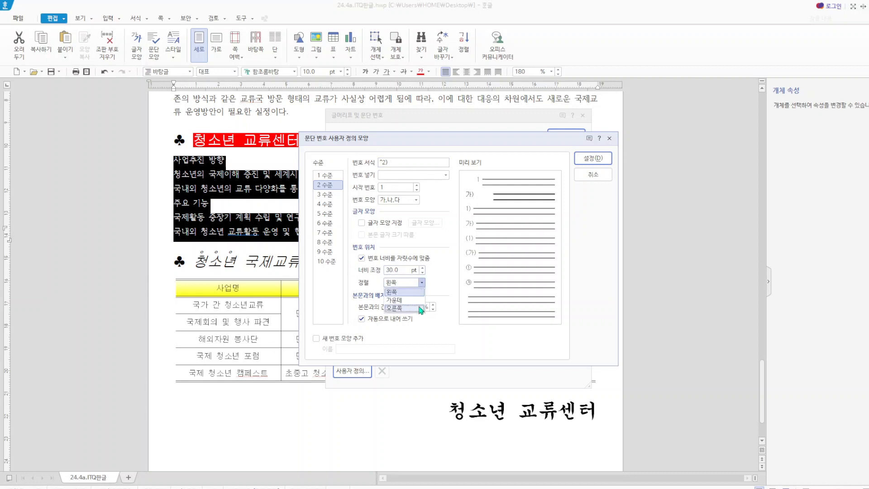
{"action": "left_click", "coordinate": [419, 307]}
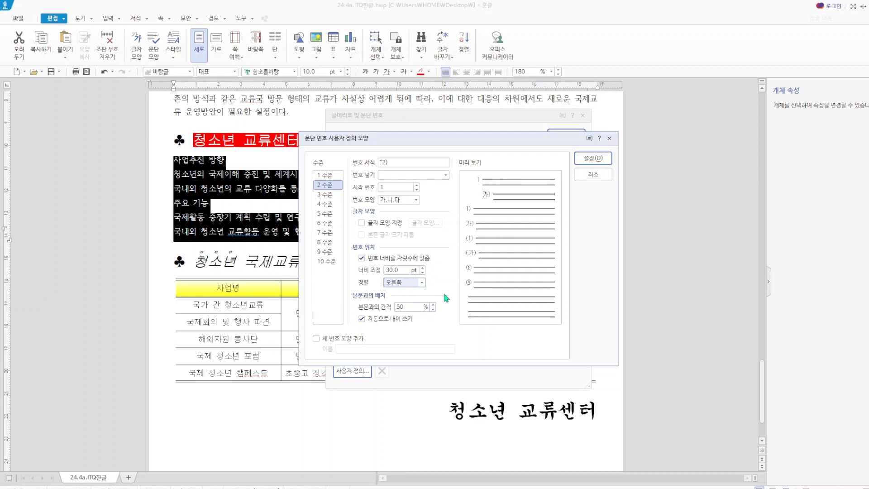
- Apply the customised paragraph numbering to the six lines under "청소년 교류센터의 역할"
{"action": "left_click", "coordinate": [598, 159]}
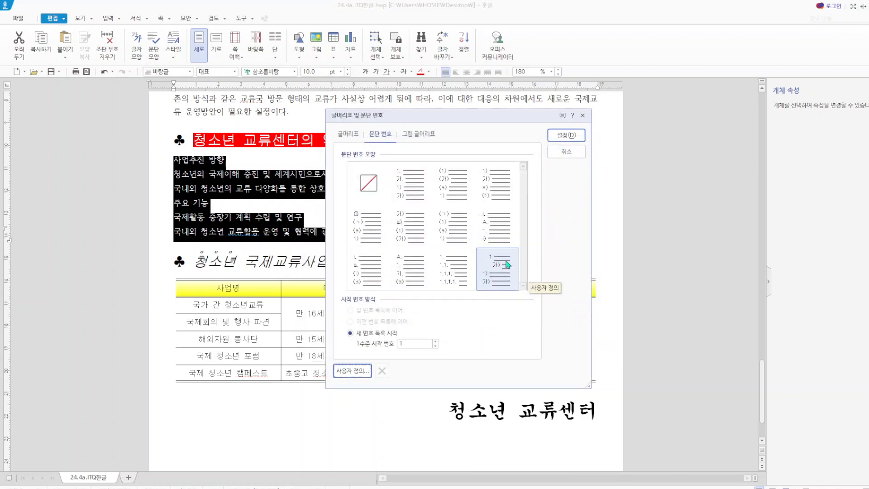
{"action": "left_click", "coordinate": [564, 137]}
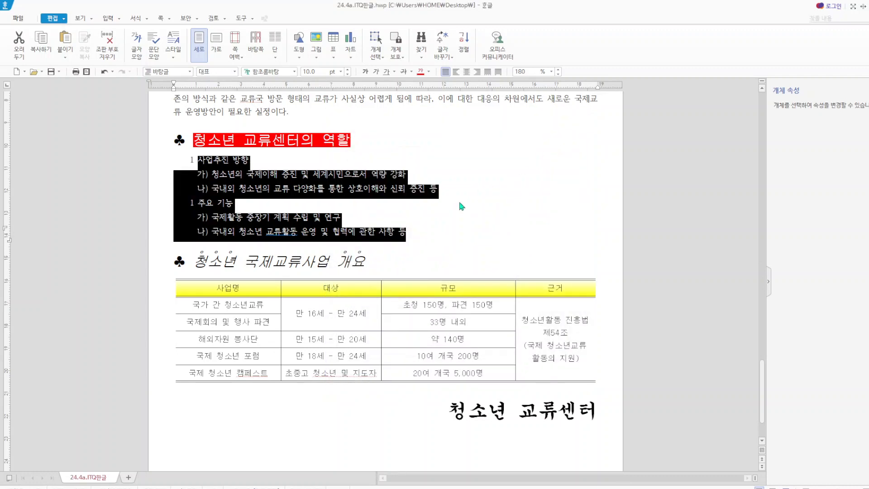
{"action": "left_click", "coordinate": [456, 205]}
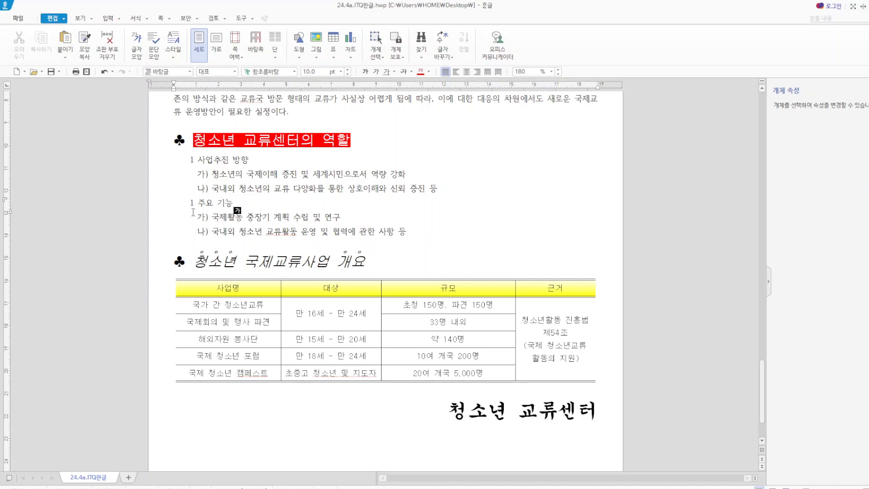
- Reopen the custom numbering of the six lines and set level 1's width adjustment to 0.3 cm
{"action": "left_click_drag", "start_coordinate": [190, 158], "coordinate": [431, 229]}
{"action": "right_click", "coordinate": [382, 184]}
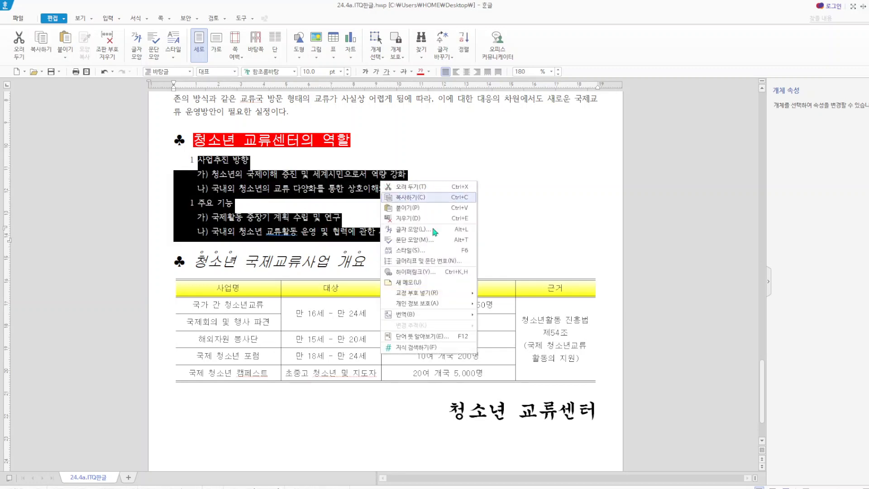
{"action": "left_click", "coordinate": [446, 261]}
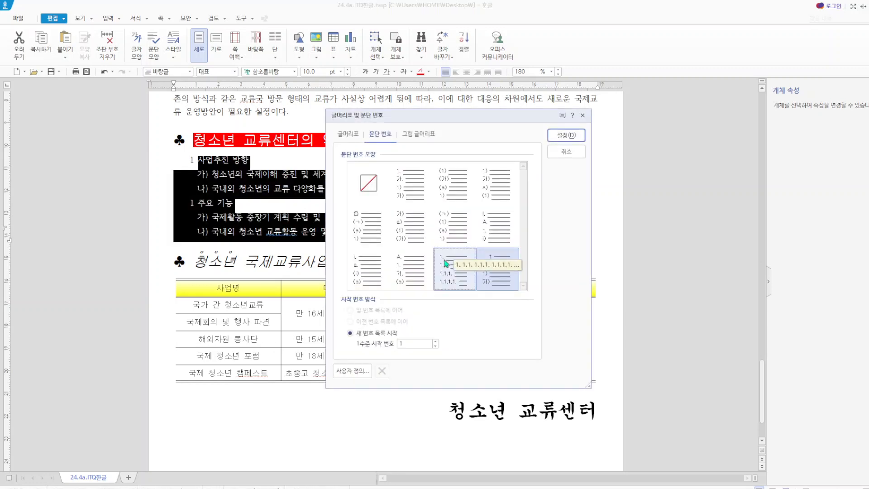
{"action": "left_click", "coordinate": [362, 376]}
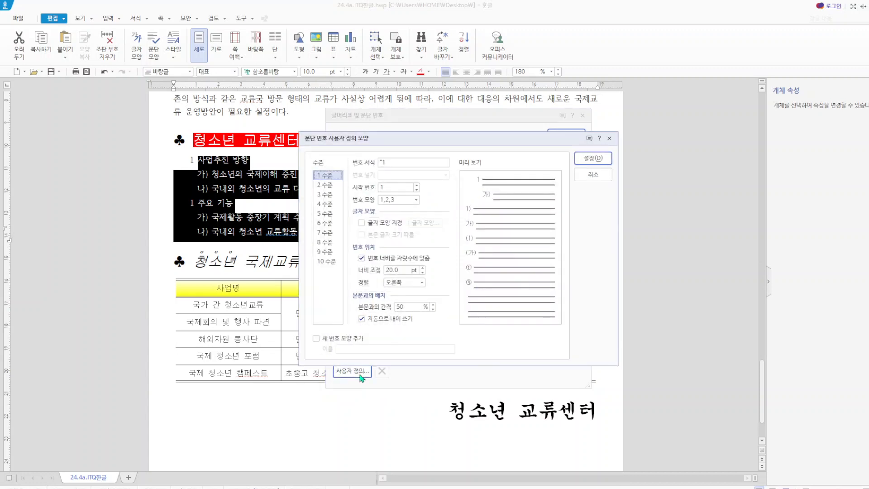
{"action": "left_click", "coordinate": [418, 271]}
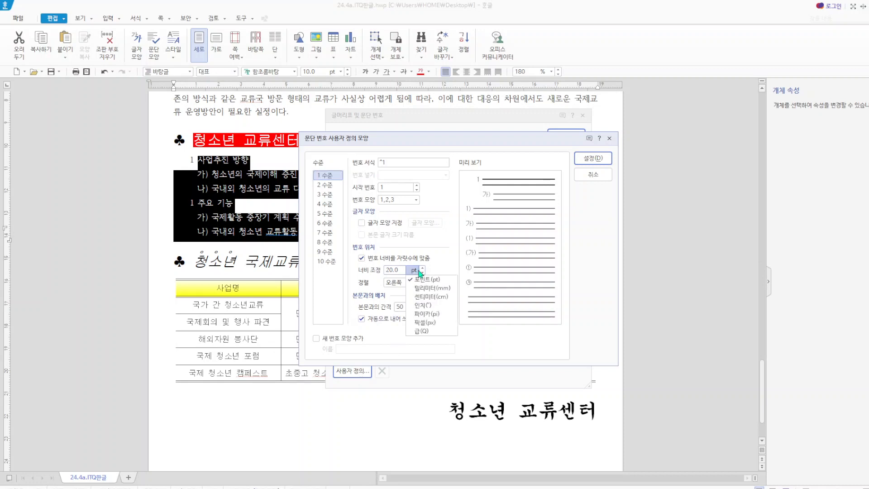
{"action": "left_click", "coordinate": [431, 297]}
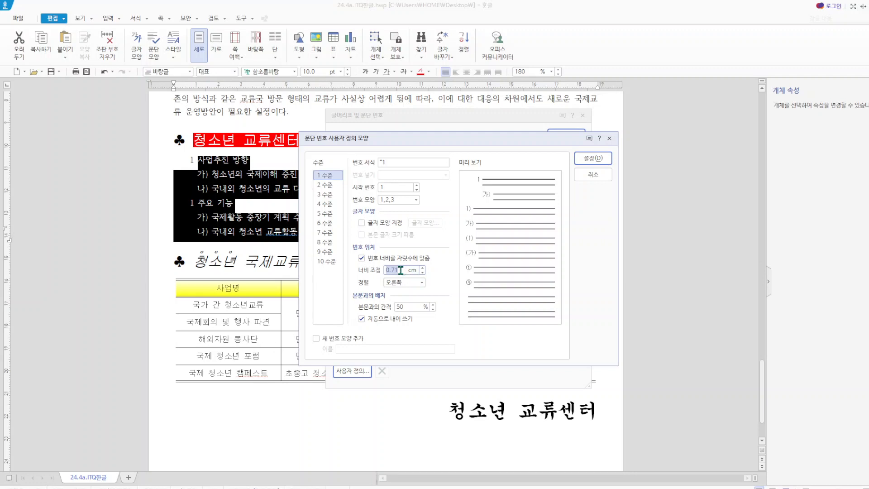
{"action": "left_click", "coordinate": [401, 270]}
{"action": "left_click", "coordinate": [400, 270]}
{"action": "key", "text": "BackSpace"}
{"action": "key", "text": "BackSpace"}
{"action": "key", "text": "BackSpace"}
{"action": "type", "text": ".3"}
- Set level 2's width adjustment to 0.75 cm and apply the revised numbering to the six lines
{"action": "left_click", "coordinate": [324, 184]}
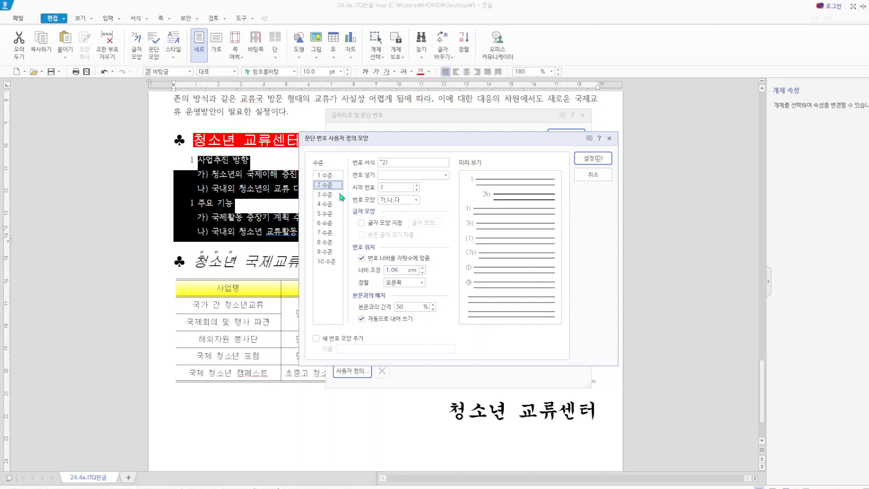
{"action": "left_click", "coordinate": [401, 271]}
{"action": "left_click_drag", "start_coordinate": [401, 270], "coordinate": [346, 268]}
{"action": "type", "text": "07"}
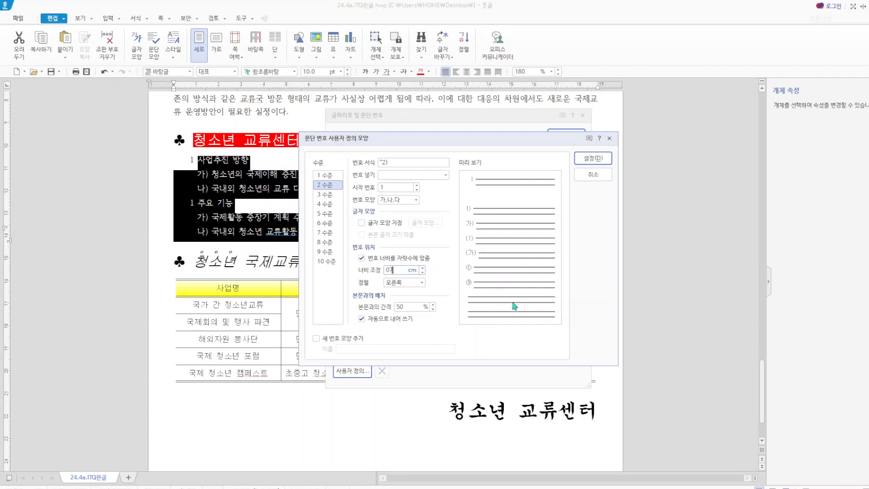
{"action": "key", "text": "BackSpace"}
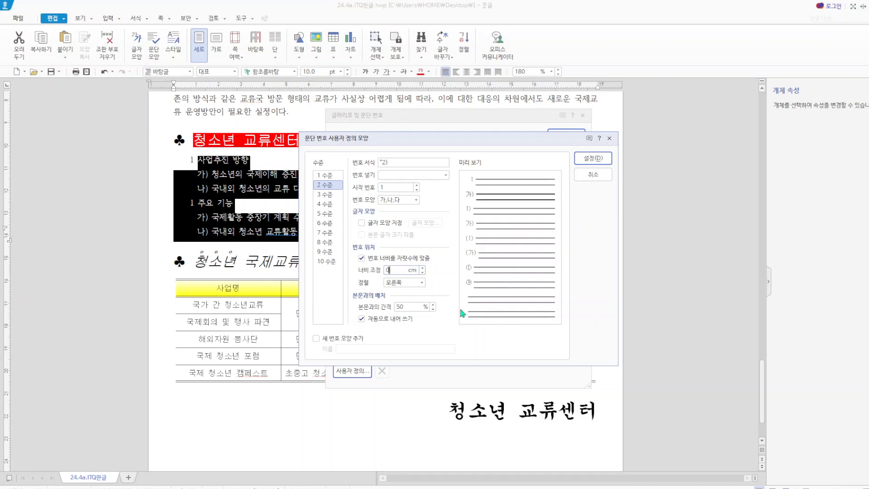
{"action": "type", "text": ".75"}
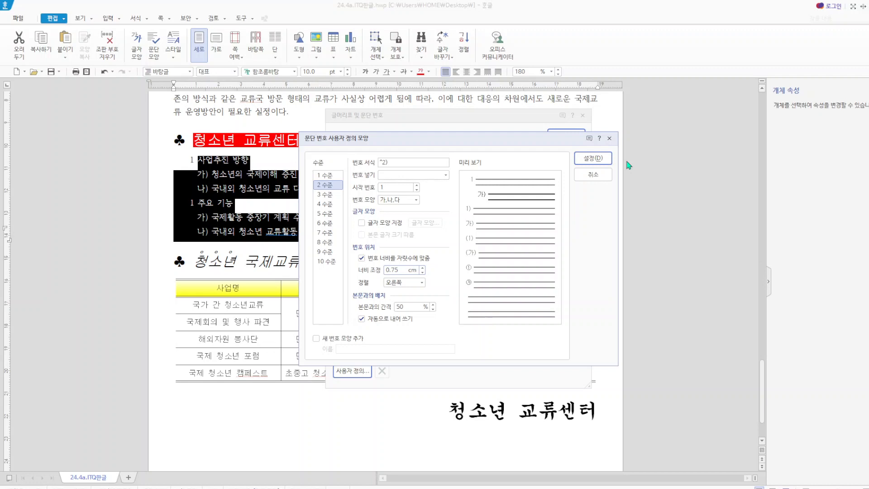
{"action": "left_click", "coordinate": [597, 159]}
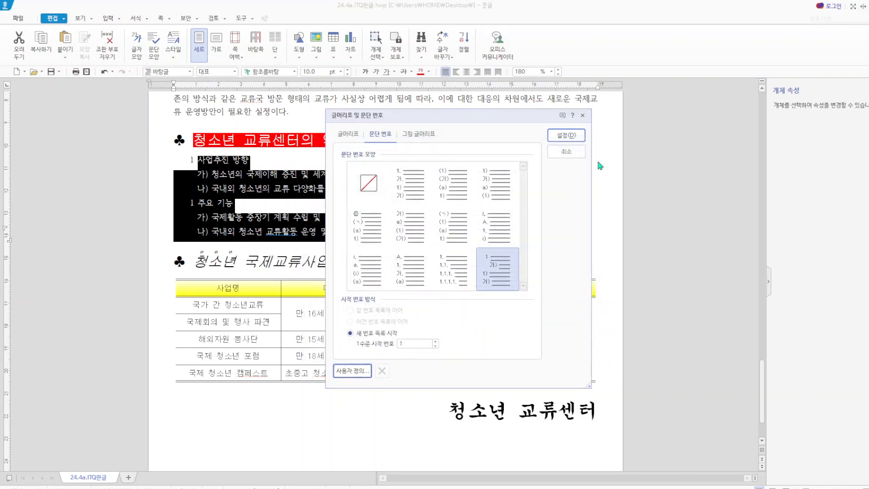
{"action": "left_click", "coordinate": [568, 135]}
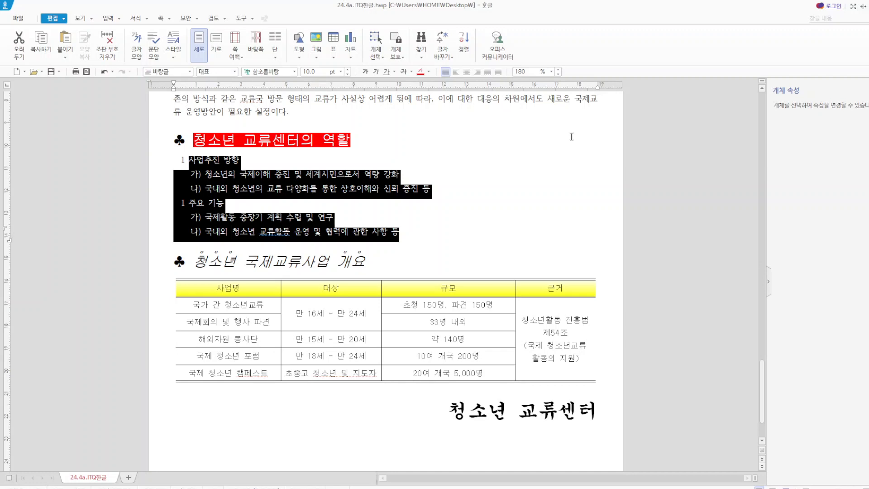
{"action": "left_click", "coordinate": [358, 203]}
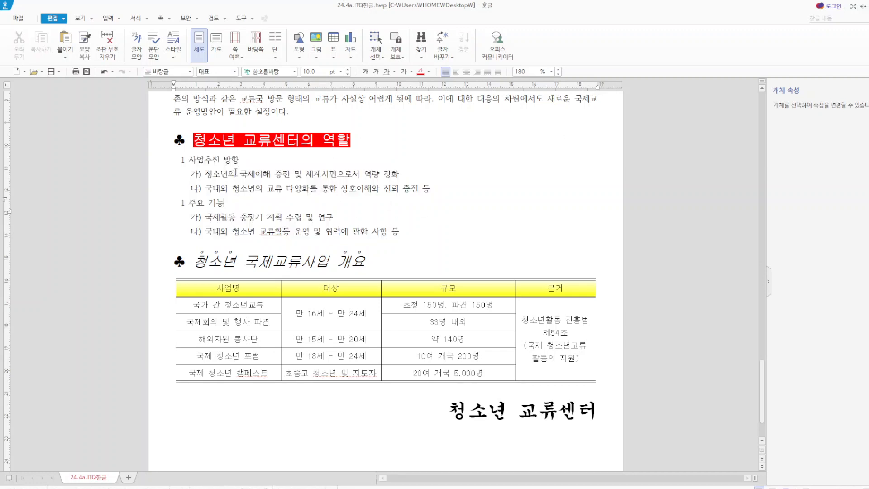
- Try the bullet apply/release command (글머리표 적용/해제) on the two lines under "사업추진 방향", and undo it
{"action": "left_click_drag", "start_coordinate": [205, 174], "coordinate": [436, 190]}
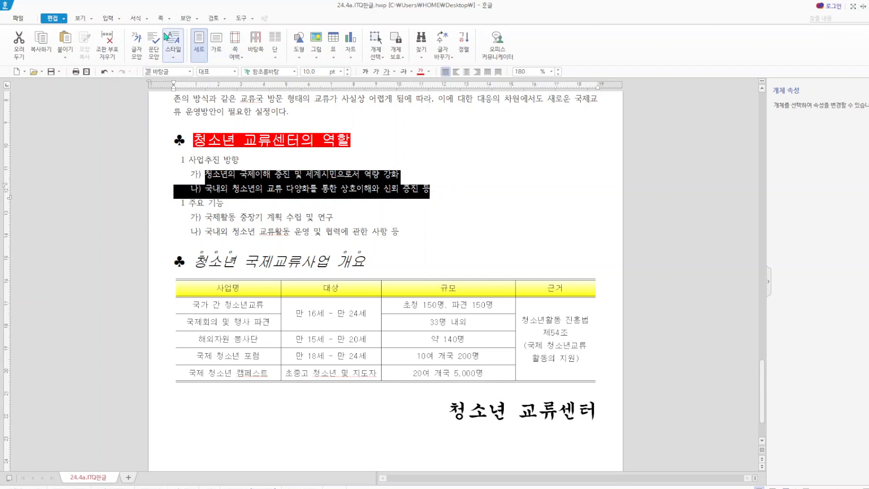
{"action": "left_click", "coordinate": [136, 18]}
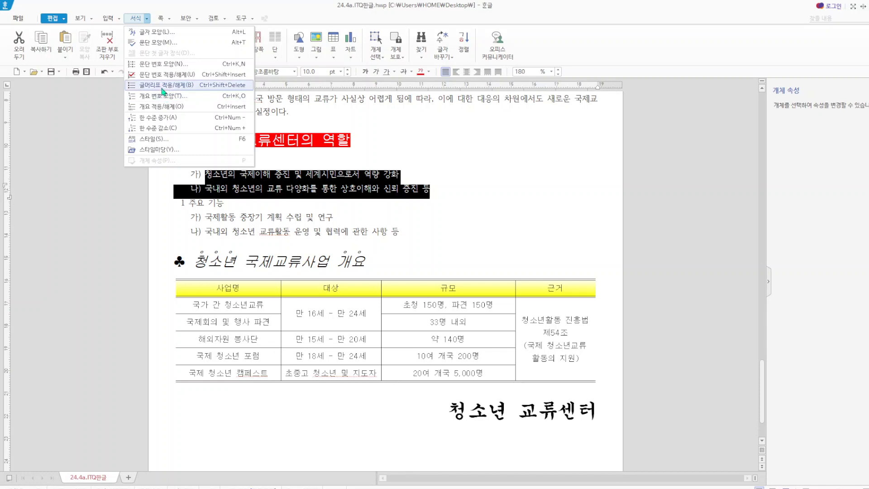
{"action": "left_click", "coordinate": [163, 86]}
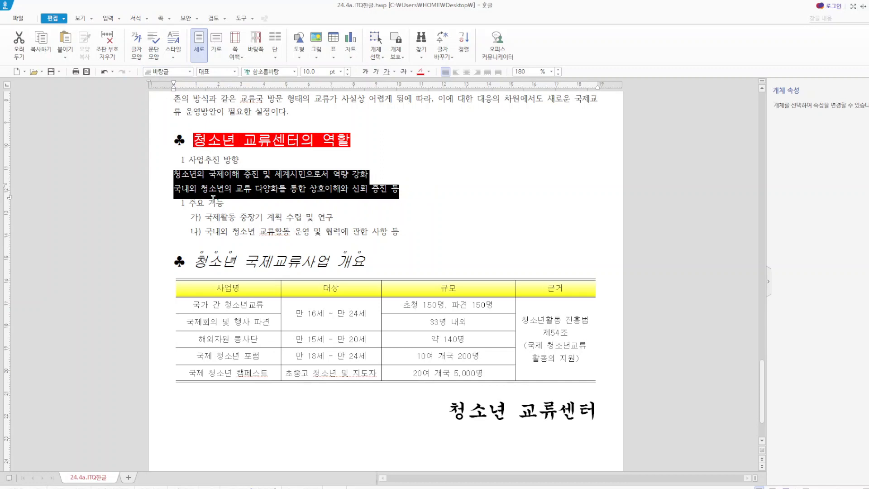
{"action": "left_click", "coordinate": [105, 73]}
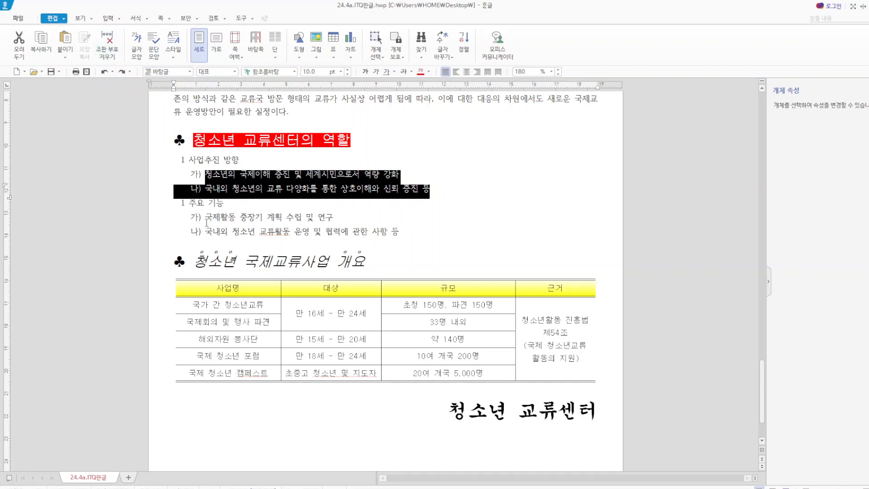
{"action": "left_click_drag", "start_coordinate": [206, 218], "coordinate": [408, 242]}
{"action": "left_click", "coordinate": [438, 235]}
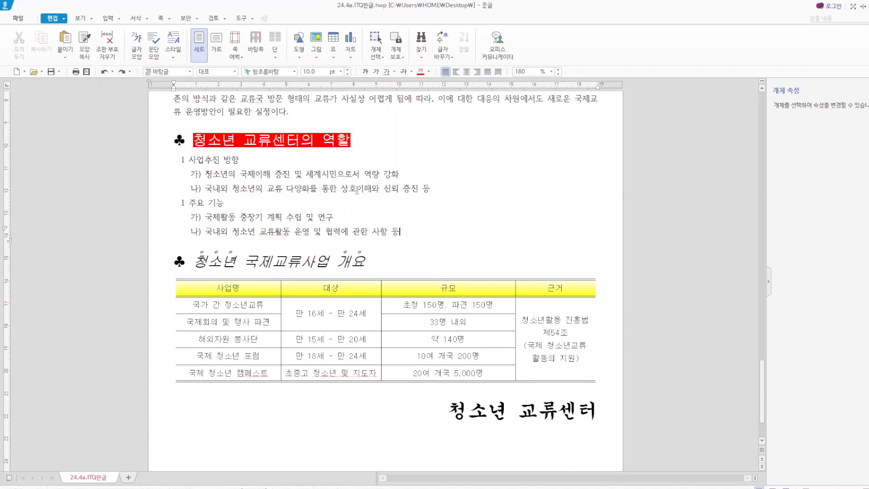
{"action": "left_click_drag", "start_coordinate": [189, 158], "coordinate": [425, 232]}
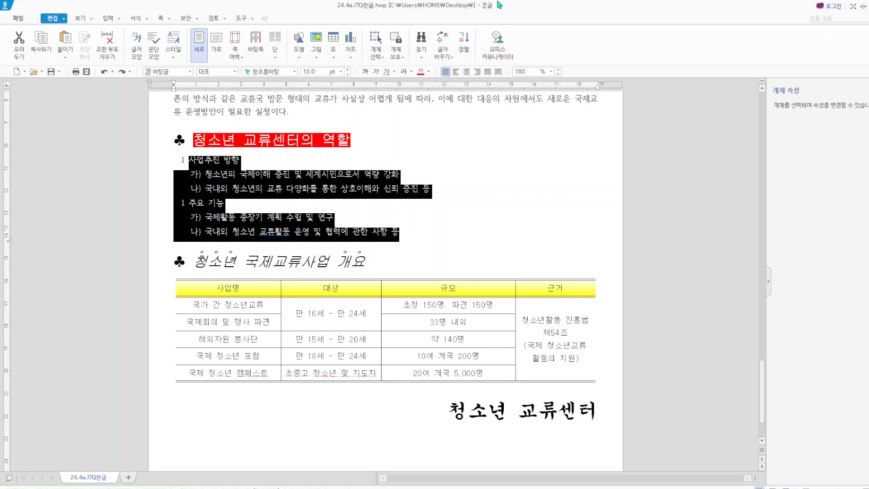
{"action": "left_click", "coordinate": [513, 181]}
- Insert page numbers in the A,B,C format at the page's bottom-right corner
{"action": "scroll", "coordinate": [521, 227], "scroll_direction": "down", "scroll_amount": 3}
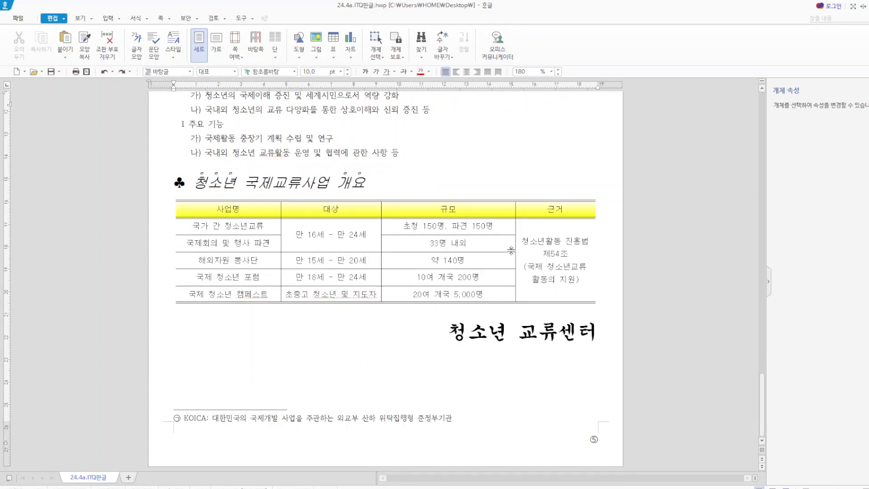
{"action": "scroll", "coordinate": [399, 95], "scroll_direction": "up", "scroll_amount": 15}
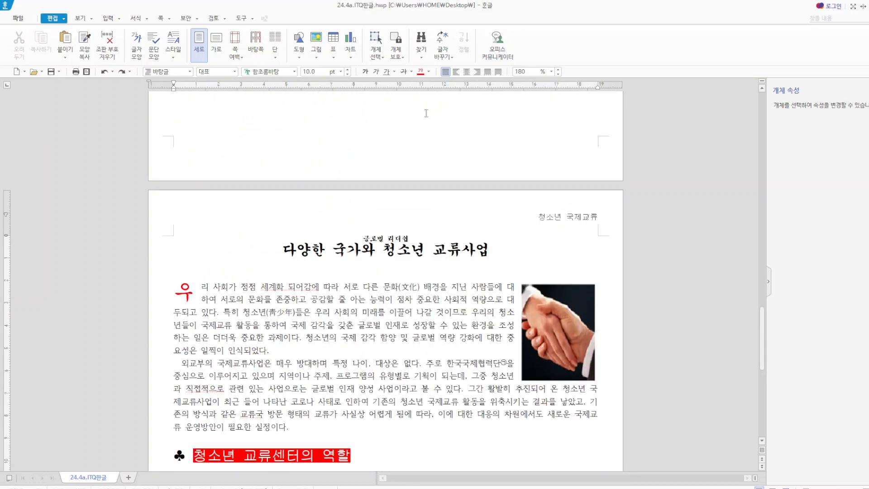
{"action": "left_click", "coordinate": [169, 18]}
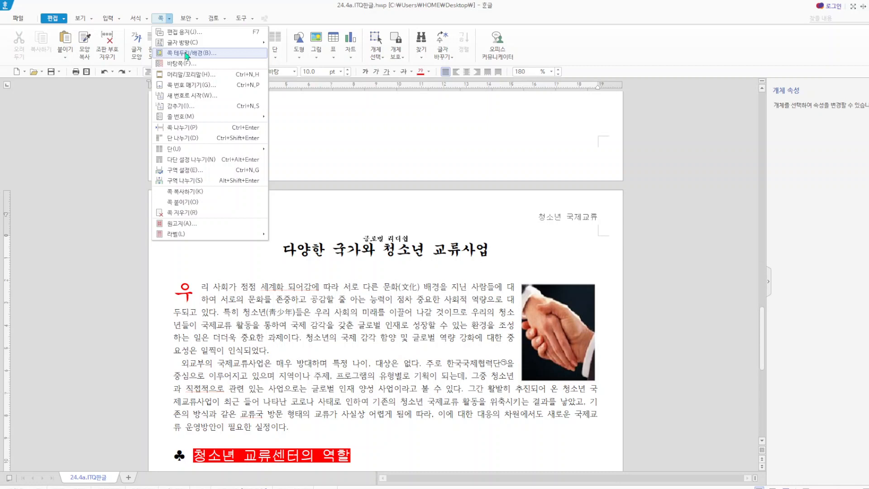
{"action": "left_click", "coordinate": [186, 85]}
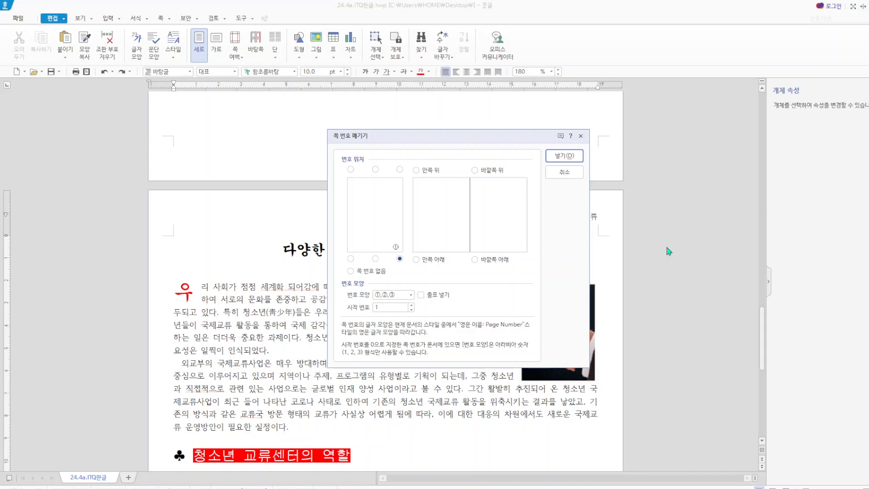
{"action": "left_click", "coordinate": [411, 295]}
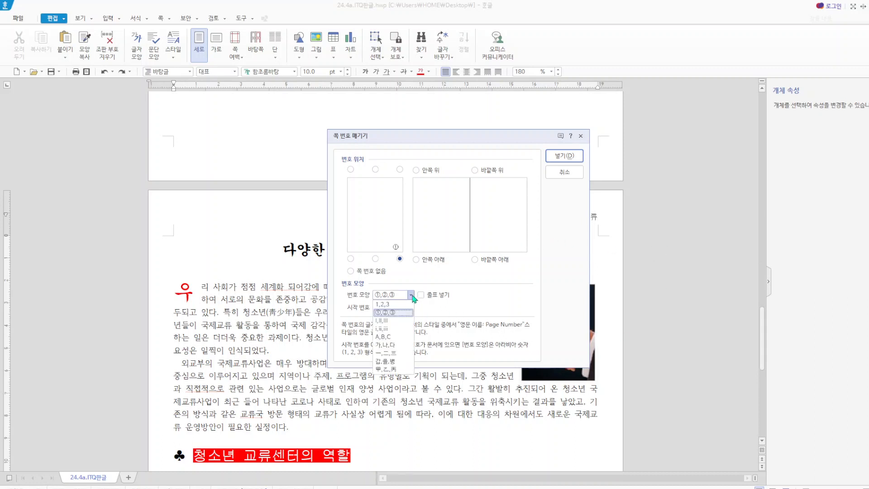
{"action": "left_click", "coordinate": [384, 336]}
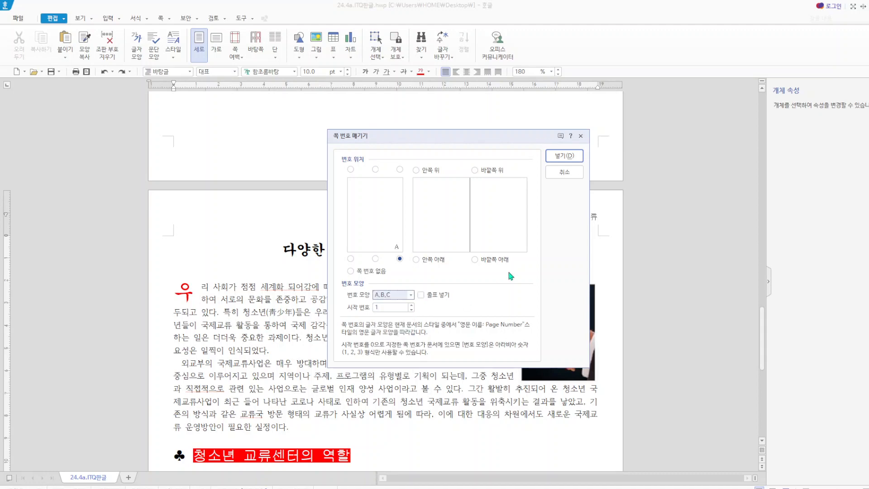
{"action": "left_click", "coordinate": [564, 156]}
{"action": "scroll", "coordinate": [592, 357], "scroll_direction": "down", "scroll_amount": 10}
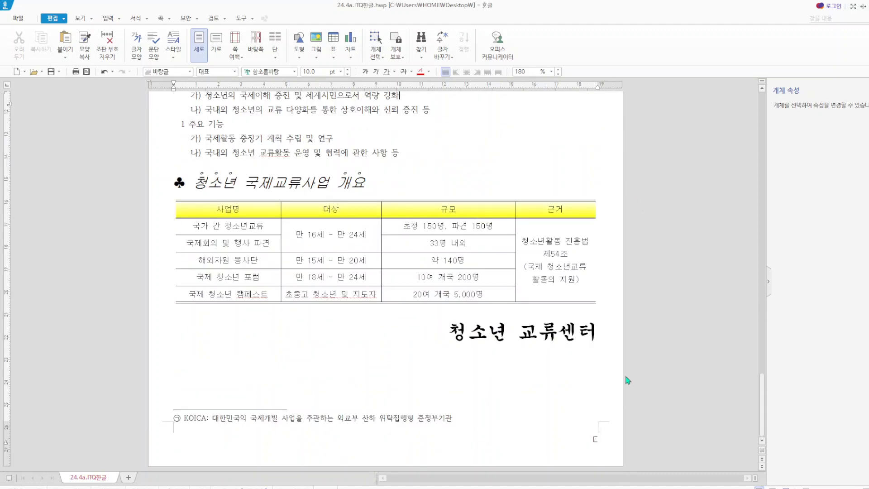
- Restart the page numbering on the "청소년 국제교류" page with a new starting page number of 5
{"action": "left_click", "coordinate": [170, 20]}
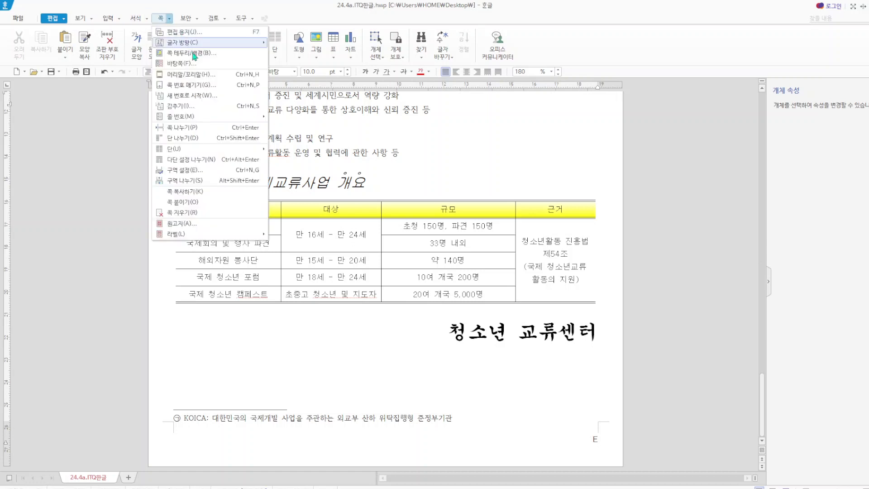
{"action": "left_click", "coordinate": [204, 96]}
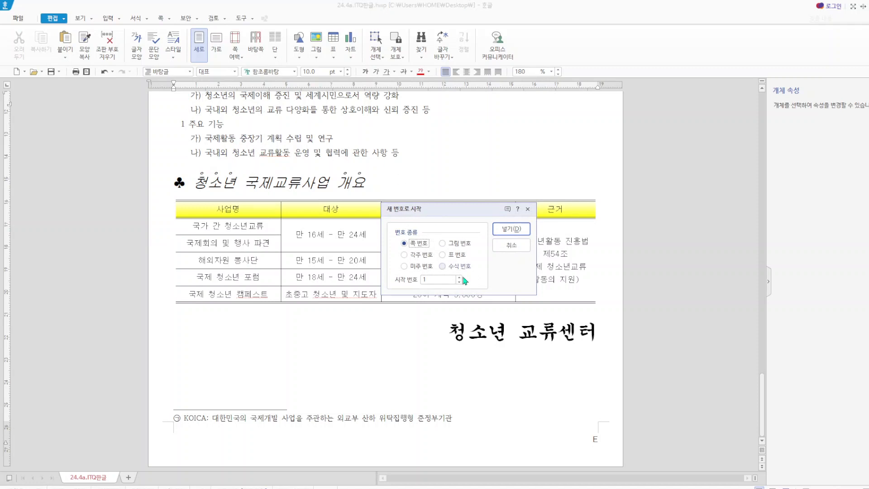
{"action": "left_click", "coordinate": [436, 280]}
{"action": "type", "text": "5"}
{"action": "left_click", "coordinate": [511, 228]}
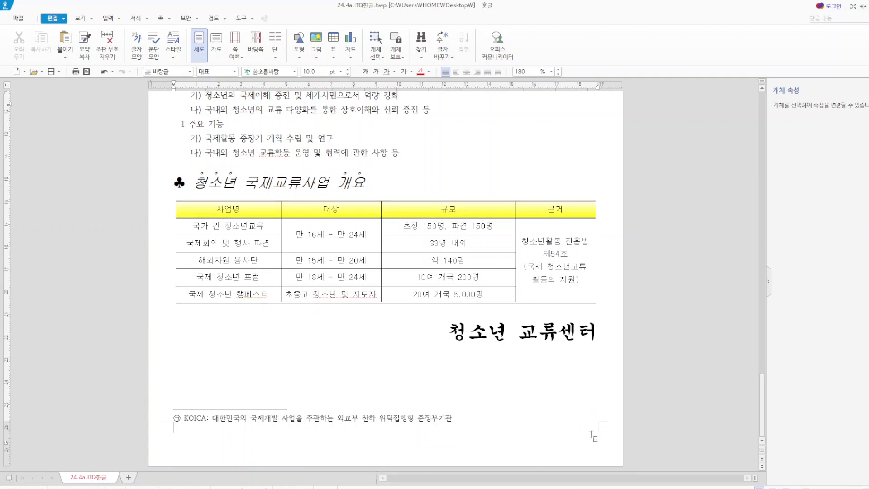
- Insert a bookmark named "국제의식1" in front of the title "다양한 국가와 청소년 교류사업"
{"action": "scroll", "coordinate": [608, 374], "scroll_direction": "up", "scroll_amount": 3}
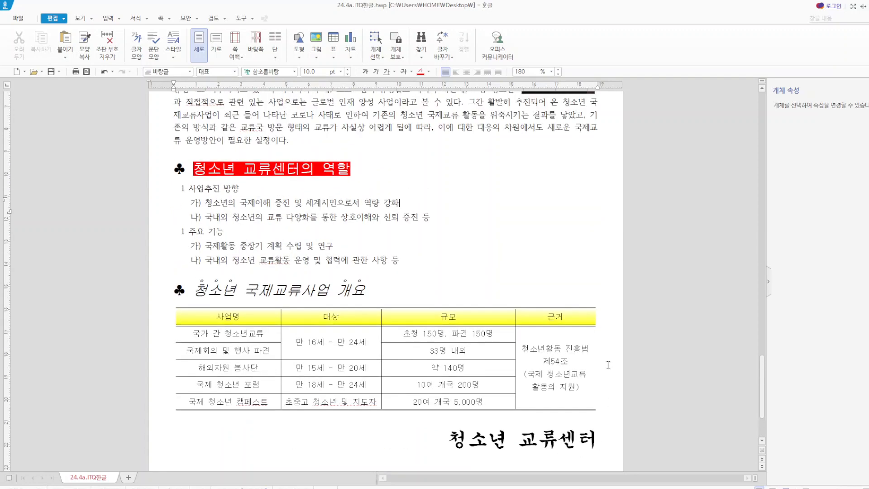
{"action": "scroll", "coordinate": [608, 365], "scroll_direction": "up", "scroll_amount": 3}
{"action": "scroll", "coordinate": [563, 319], "scroll_direction": "up", "scroll_amount": 7}
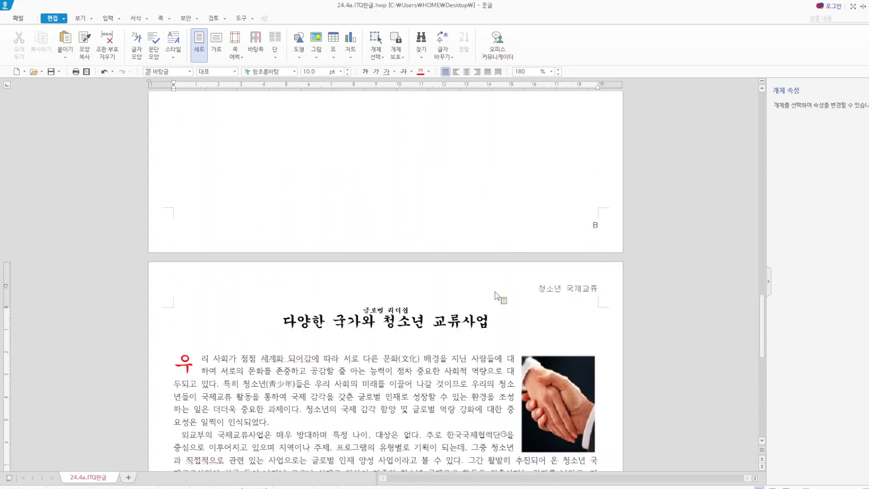
{"action": "left_click", "coordinate": [282, 321]}
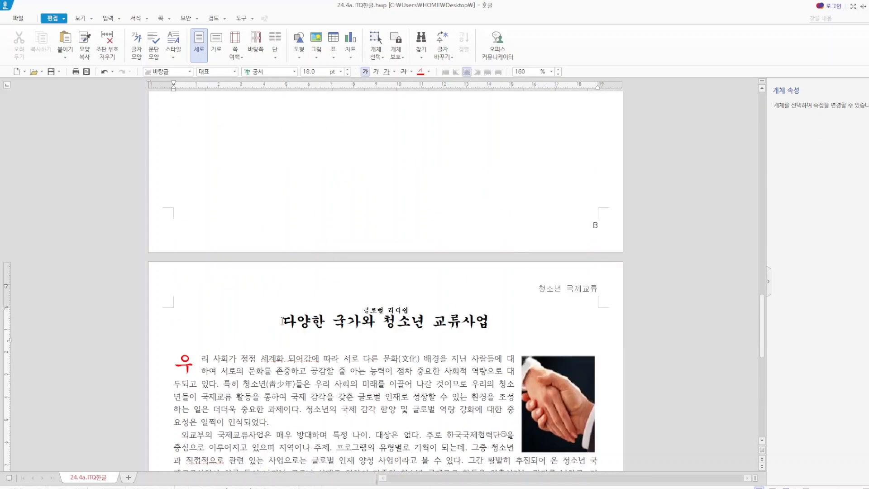
{"action": "left_click", "coordinate": [121, 20]}
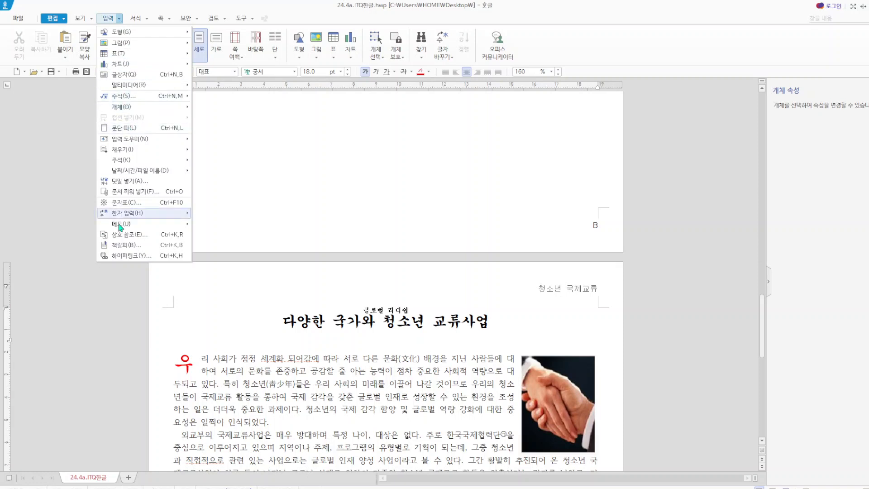
{"action": "left_click", "coordinate": [129, 245]}
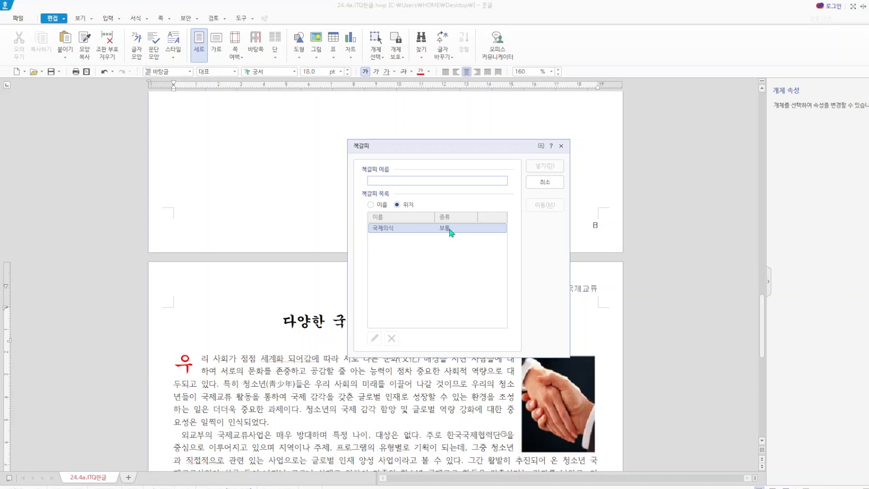
{"action": "type", "text": "ㄱ"}
{"action": "type", "text": "제의식"}
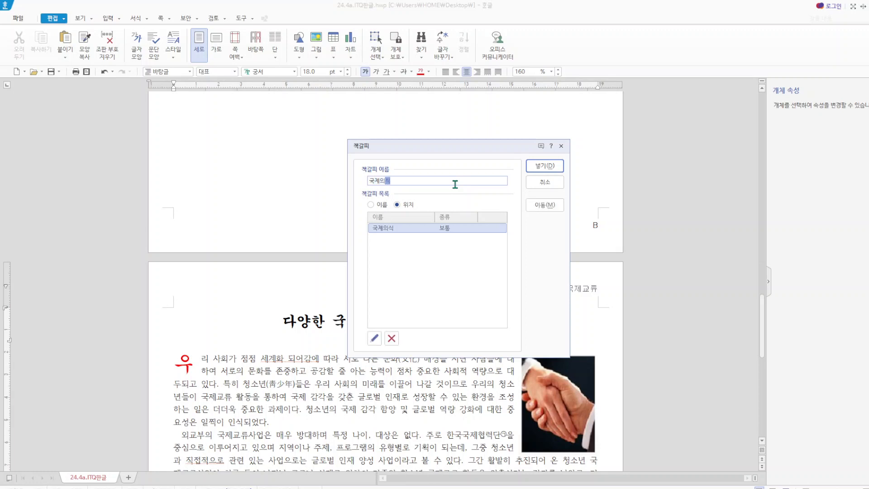
{"action": "type", "text": "1"}
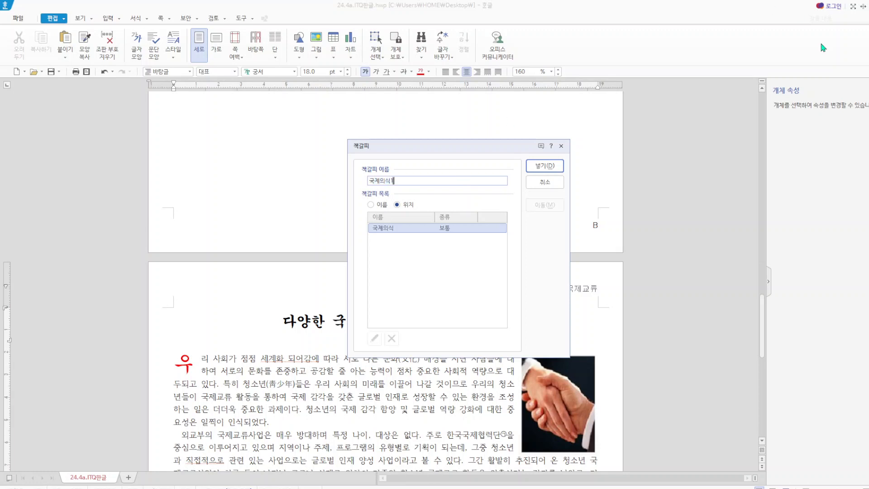
{"action": "left_click", "coordinate": [545, 166]}
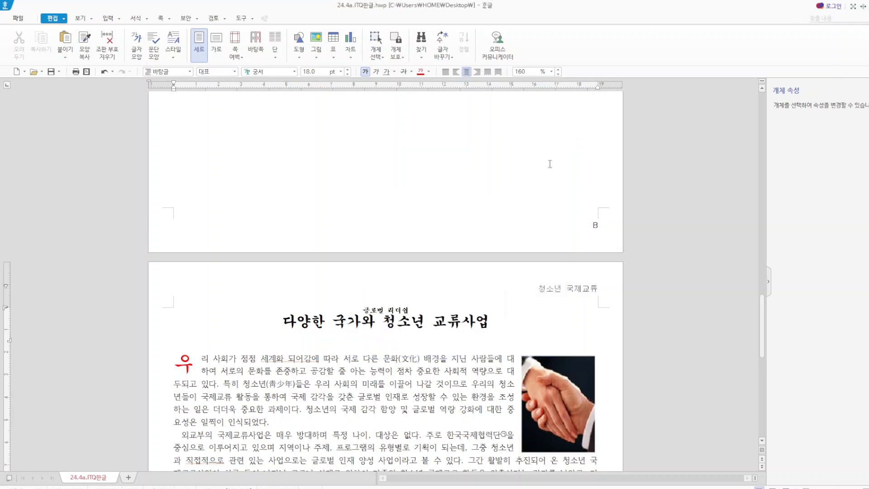
- Hyperlink the Hankook Corporation logo picture to the current document's bookmark "국제의식1" and open the link to test it
{"action": "scroll", "coordinate": [427, 233], "scroll_direction": "up", "scroll_amount": 10}
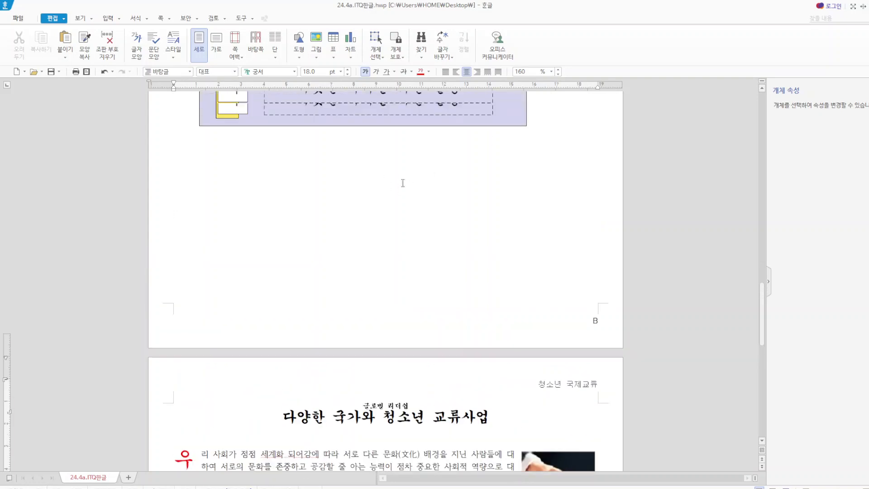
{"action": "left_click_drag", "start_coordinate": [402, 220], "coordinate": [394, 250]}
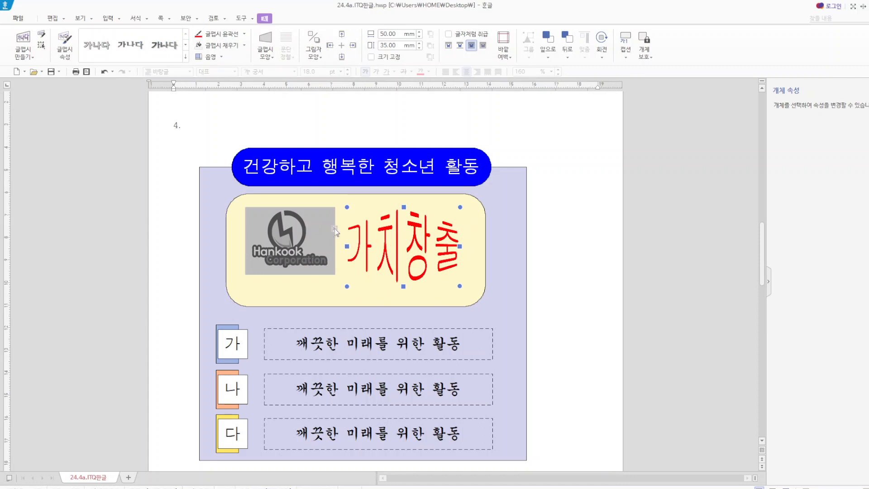
{"action": "left_click", "coordinate": [295, 231]}
{"action": "right_click", "coordinate": [296, 232]}
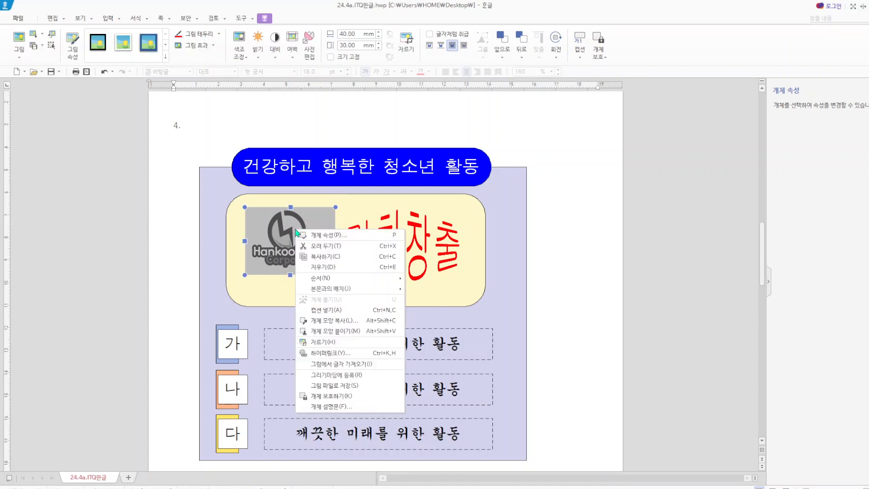
{"action": "left_click", "coordinate": [338, 353]}
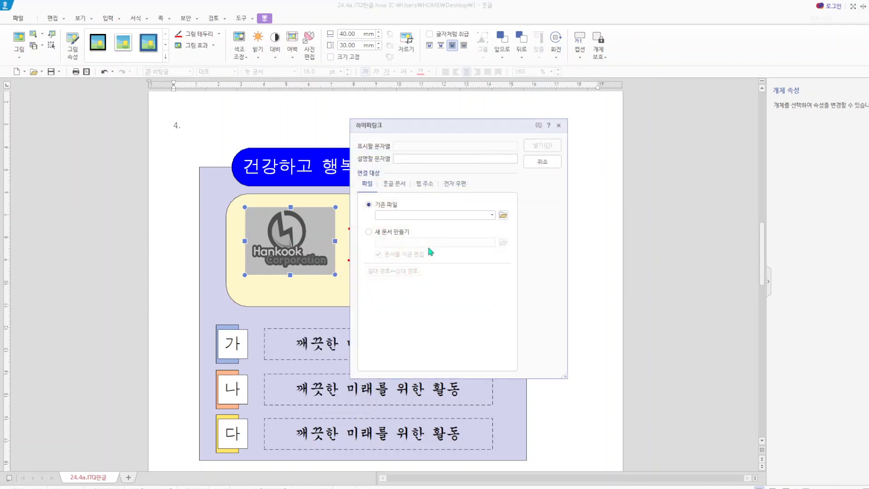
{"action": "left_click", "coordinate": [400, 185]}
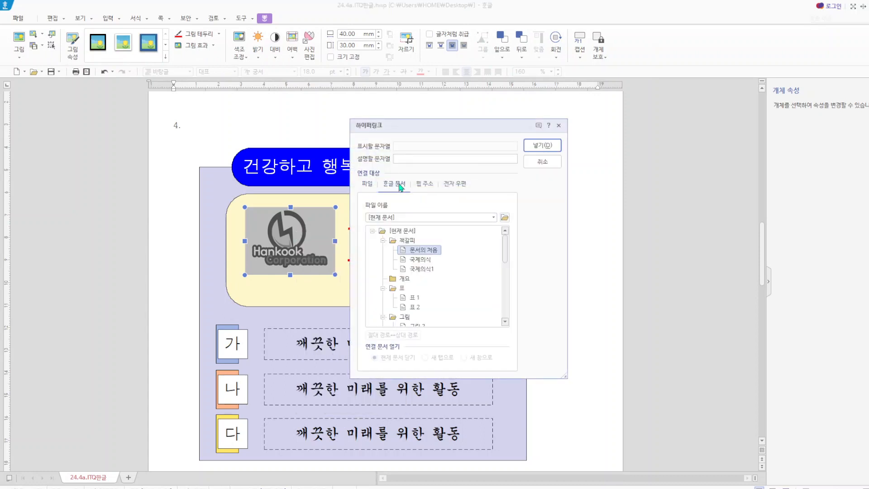
{"action": "left_click", "coordinate": [429, 270]}
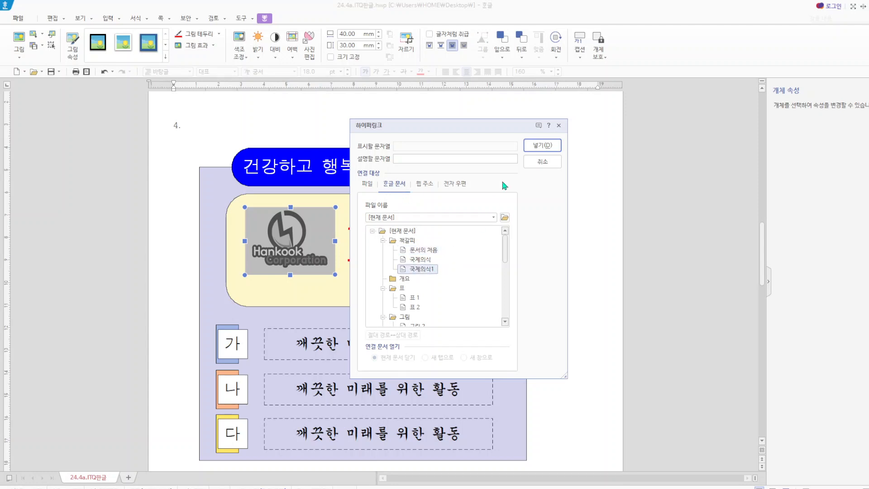
{"action": "left_click", "coordinate": [544, 145]}
{"action": "left_click", "coordinate": [591, 249]}
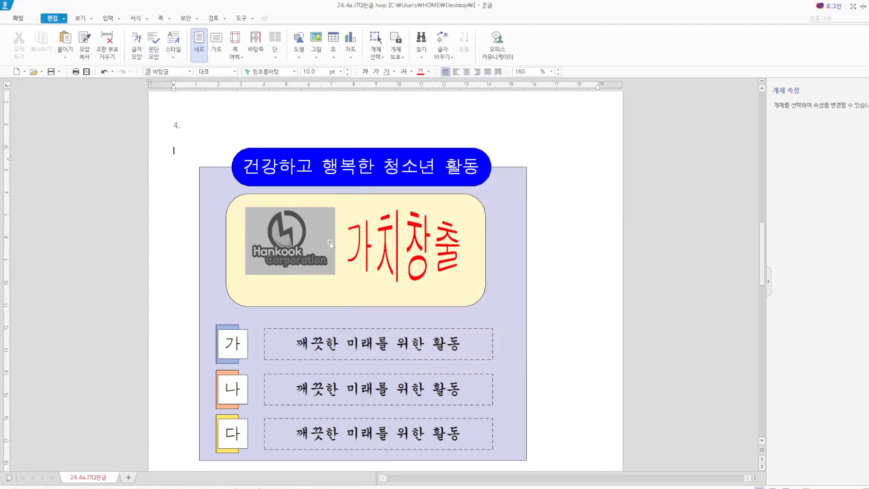
{"action": "right_click", "coordinate": [293, 249]}
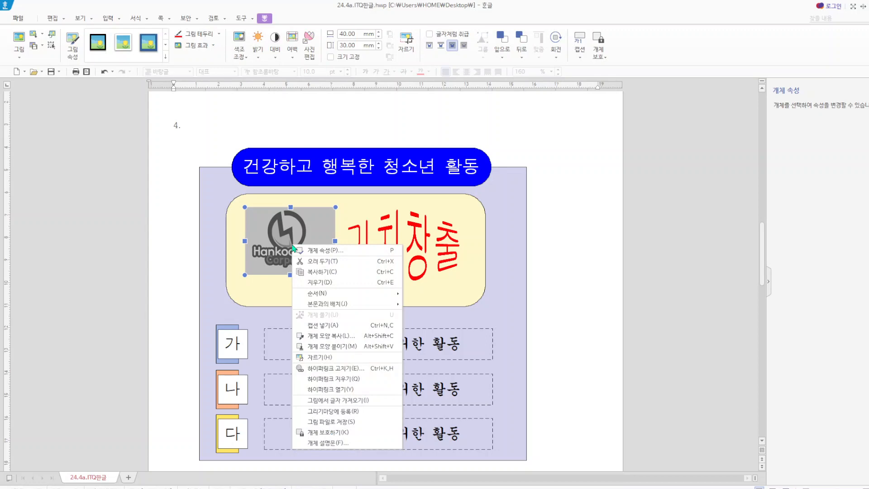
{"action": "left_click", "coordinate": [351, 389]}
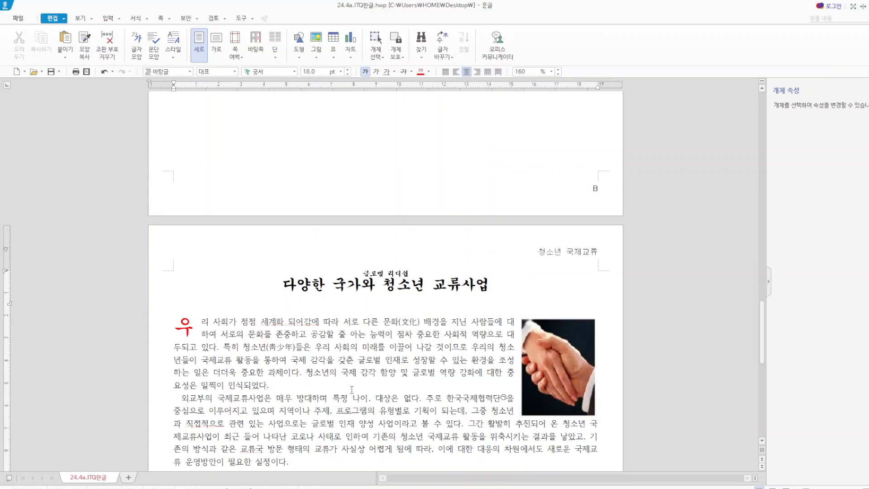
- Review the whole document from the first page's table and chart through the equations and drawing to the "청소년 국제교류" page
{"action": "scroll", "coordinate": [261, 278], "scroll_direction": "up", "scroll_amount": 10}
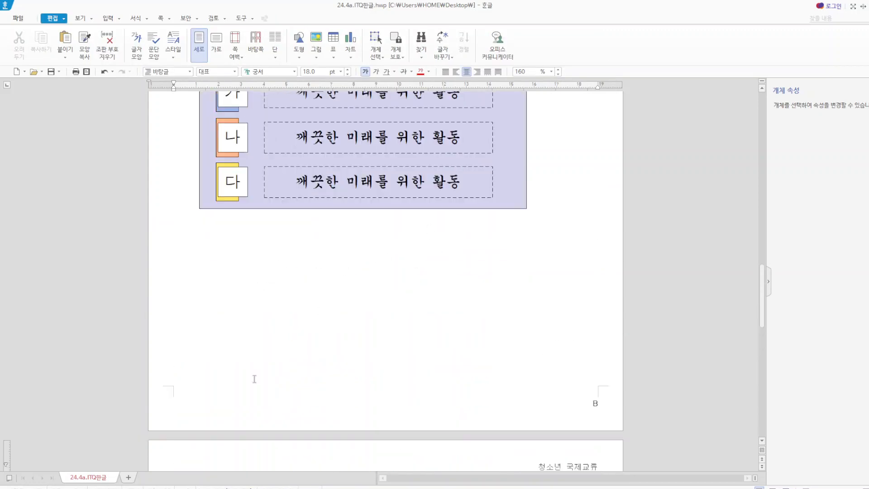
{"action": "scroll", "coordinate": [557, 135], "scroll_direction": "up", "scroll_amount": 15}
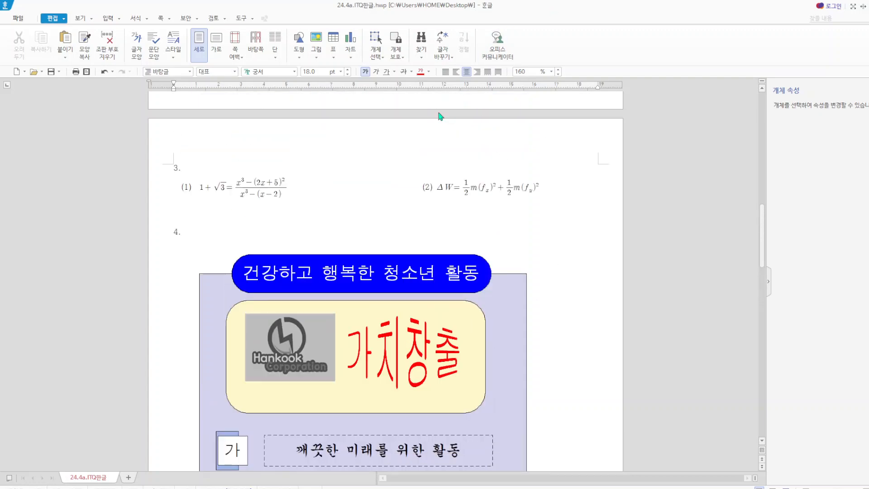
{"action": "scroll", "coordinate": [485, 164], "scroll_direction": "up", "scroll_amount": 3}
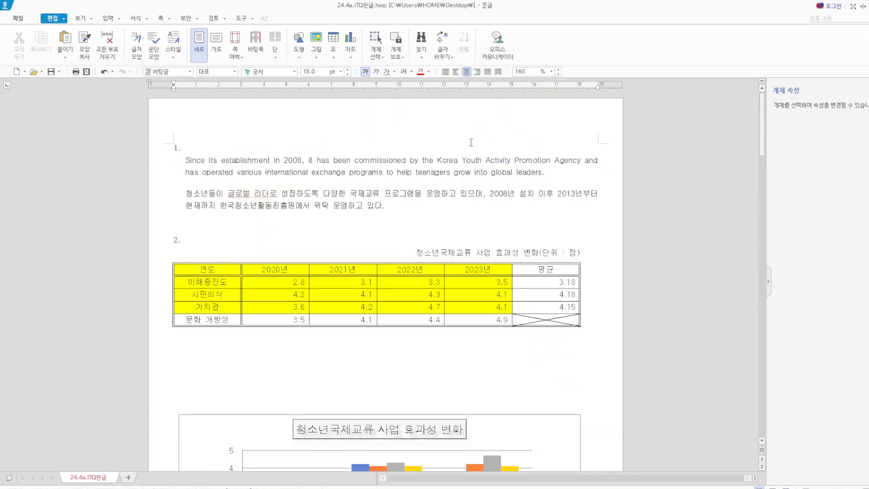
{"action": "scroll", "coordinate": [351, 241], "scroll_direction": "down", "scroll_amount": 2}
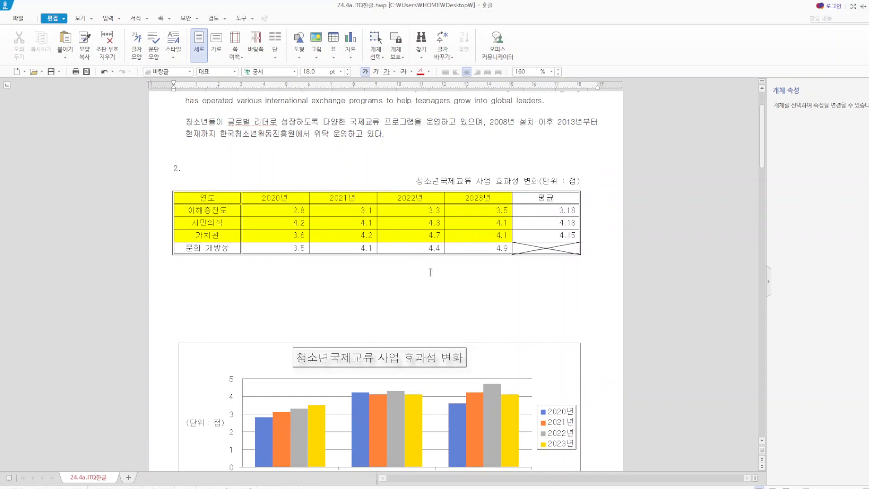
{"action": "scroll", "coordinate": [447, 403], "scroll_direction": "down", "scroll_amount": 3}
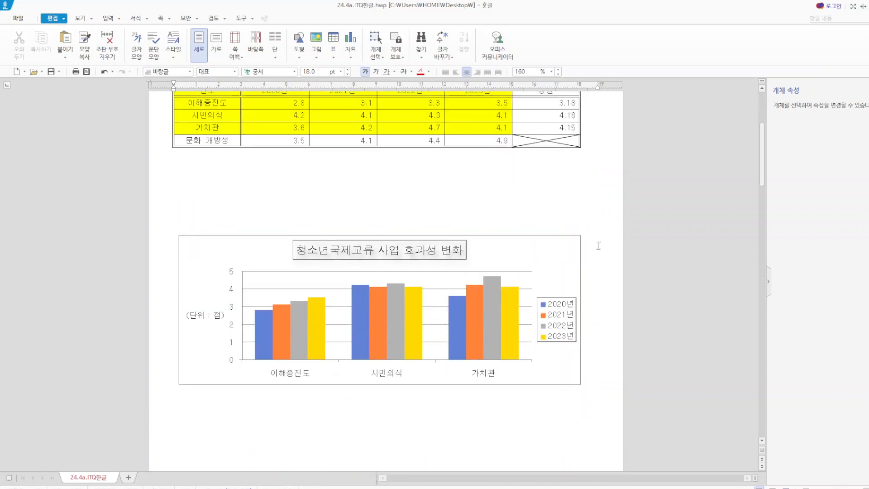
{"action": "scroll", "coordinate": [446, 355], "scroll_direction": "down", "scroll_amount": 10}
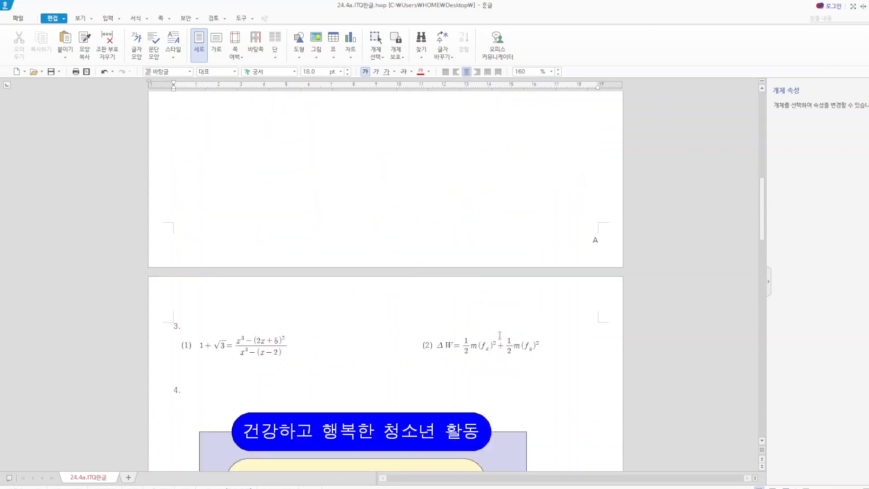
{"action": "scroll", "coordinate": [577, 309], "scroll_direction": "down", "scroll_amount": 5}
{"action": "scroll", "coordinate": [500, 399], "scroll_direction": "down", "scroll_amount": 9}
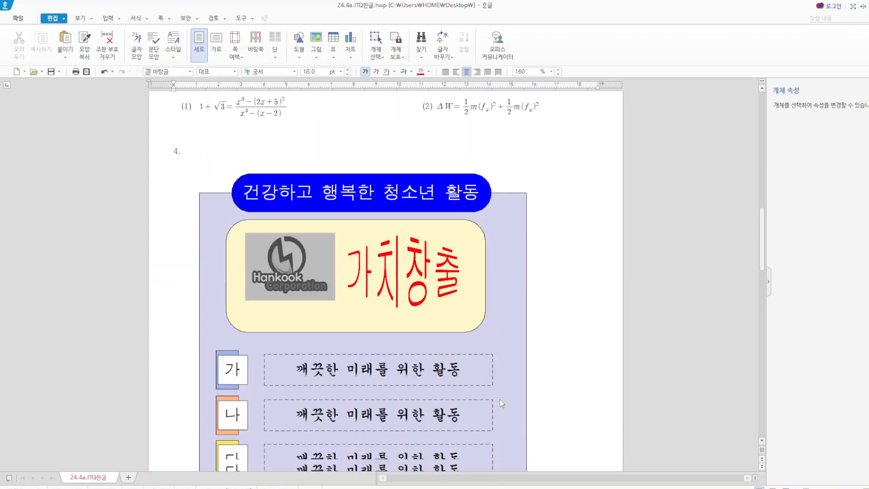
{"action": "scroll", "coordinate": [507, 398], "scroll_direction": "down", "scroll_amount": 4}
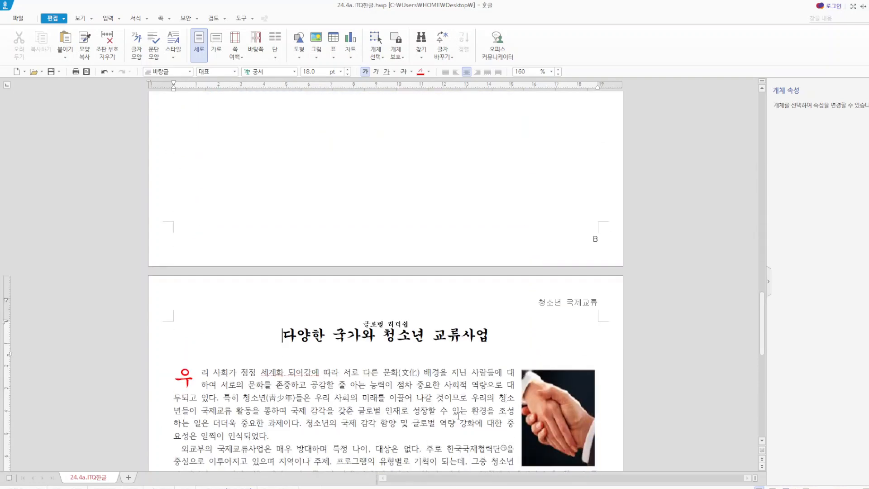
{"action": "scroll", "coordinate": [458, 416], "scroll_direction": "down", "scroll_amount": 3}
{"action": "scroll", "coordinate": [530, 376], "scroll_direction": "down", "scroll_amount": 3}
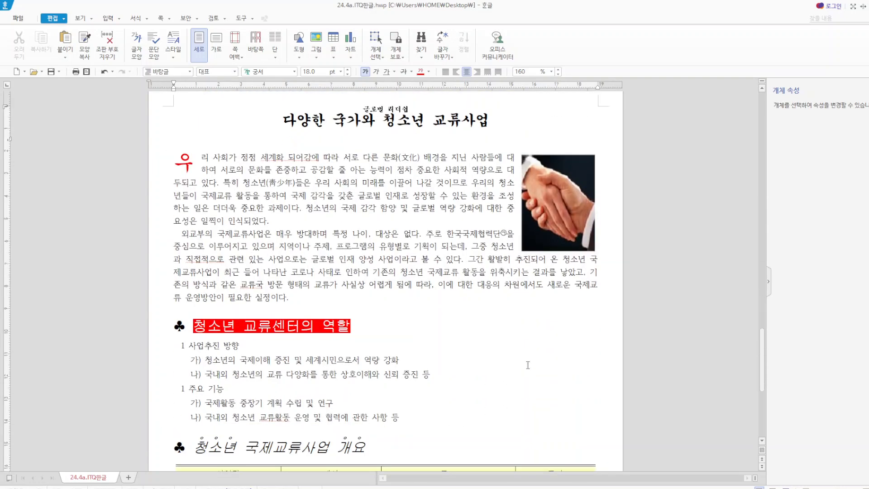